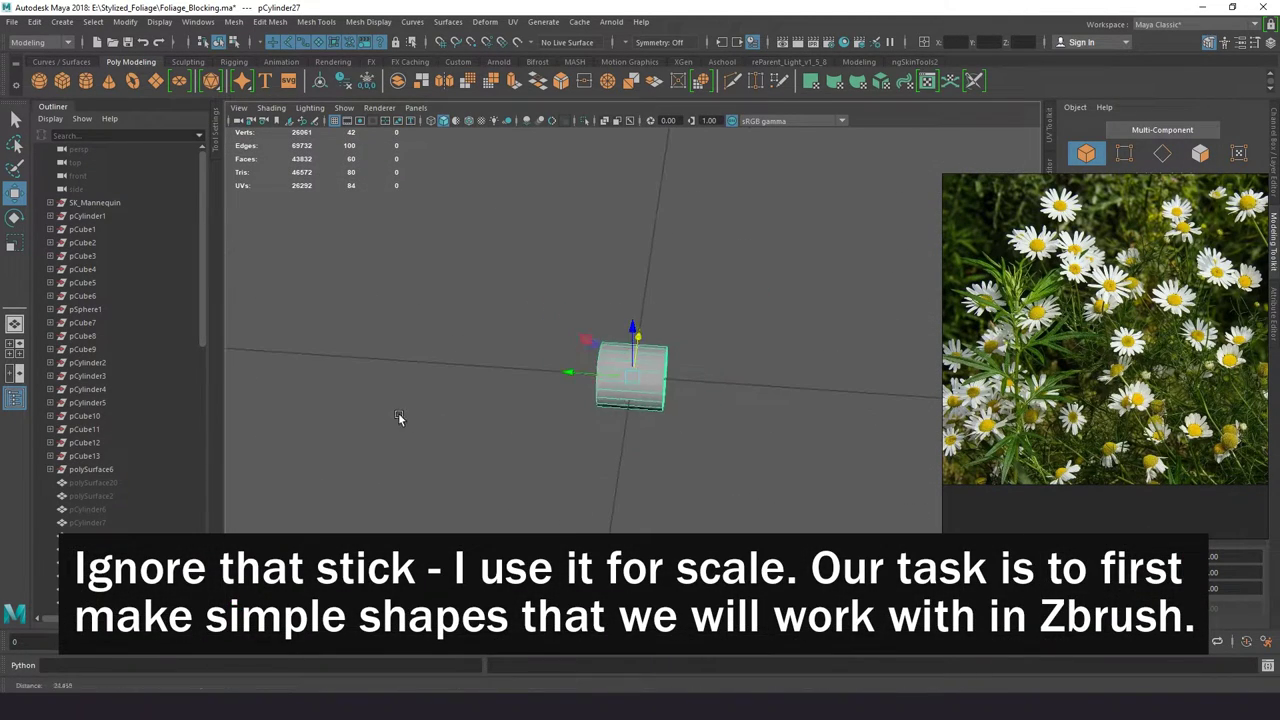
- Scale the cylinder long into a thin flower stem and move the daisy reference image aside
key(r)
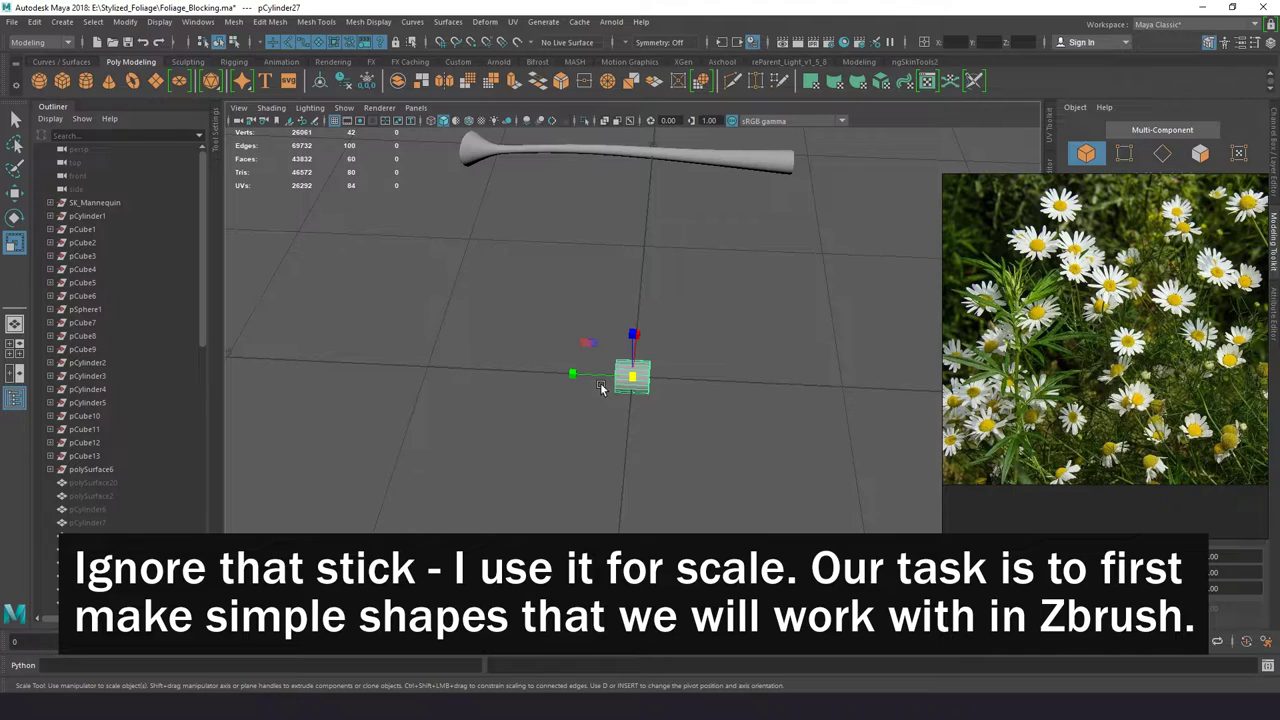
mouse_move(477, 376)
middle_down()
mouse_move(601, 381)
mouse_move(577, 377)
middle_up()
alt+drag(557, 380, 614, 403)
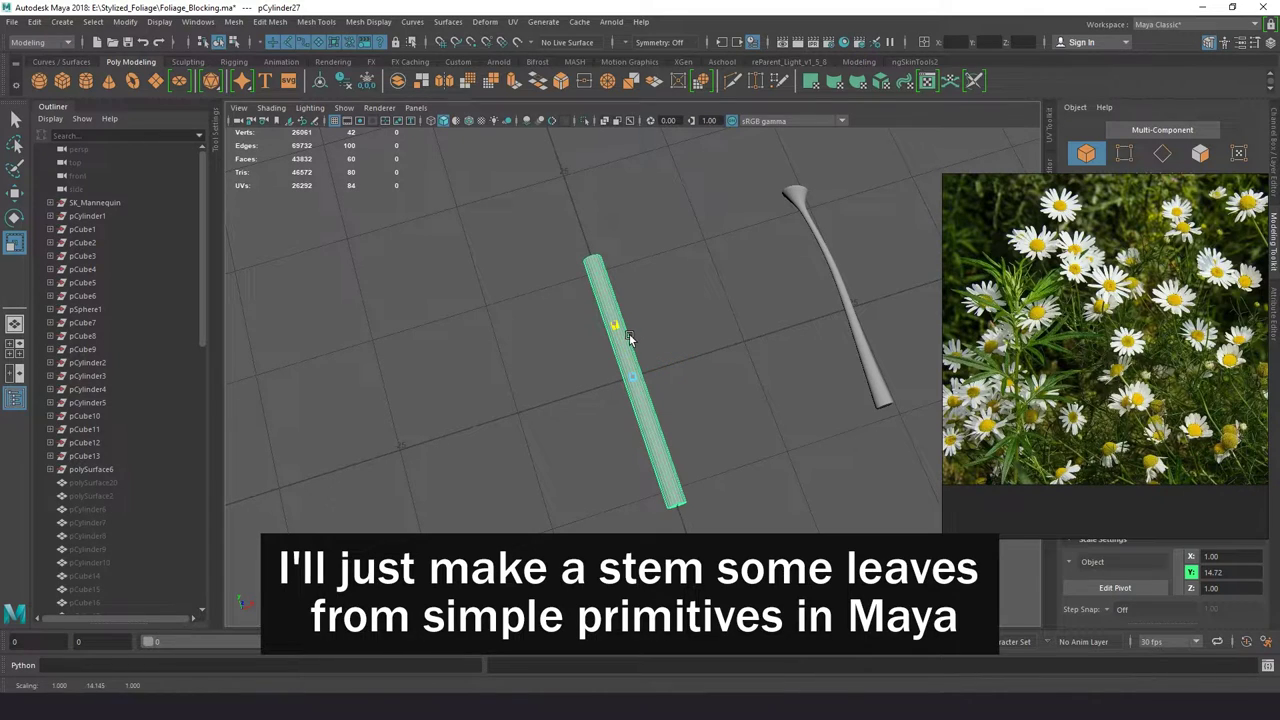
drag(1157, 375, 215, 408)
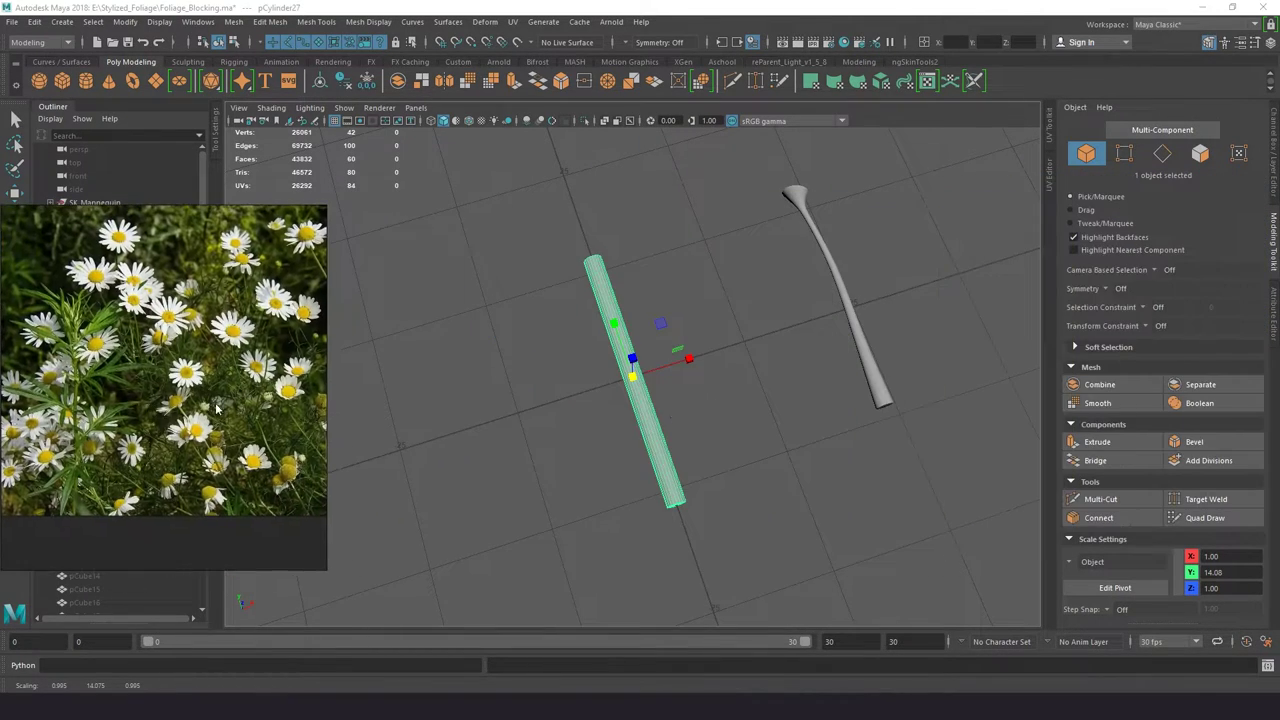
- Move the stem's bottom vertex ring, then select the new cube to shape into a leaf
click(1124, 152)
mouse_move(760, 400)
alt+mouse_down()
mouse_move(651, 400)
mouse_move(711, 500)
alt+mouse_up()
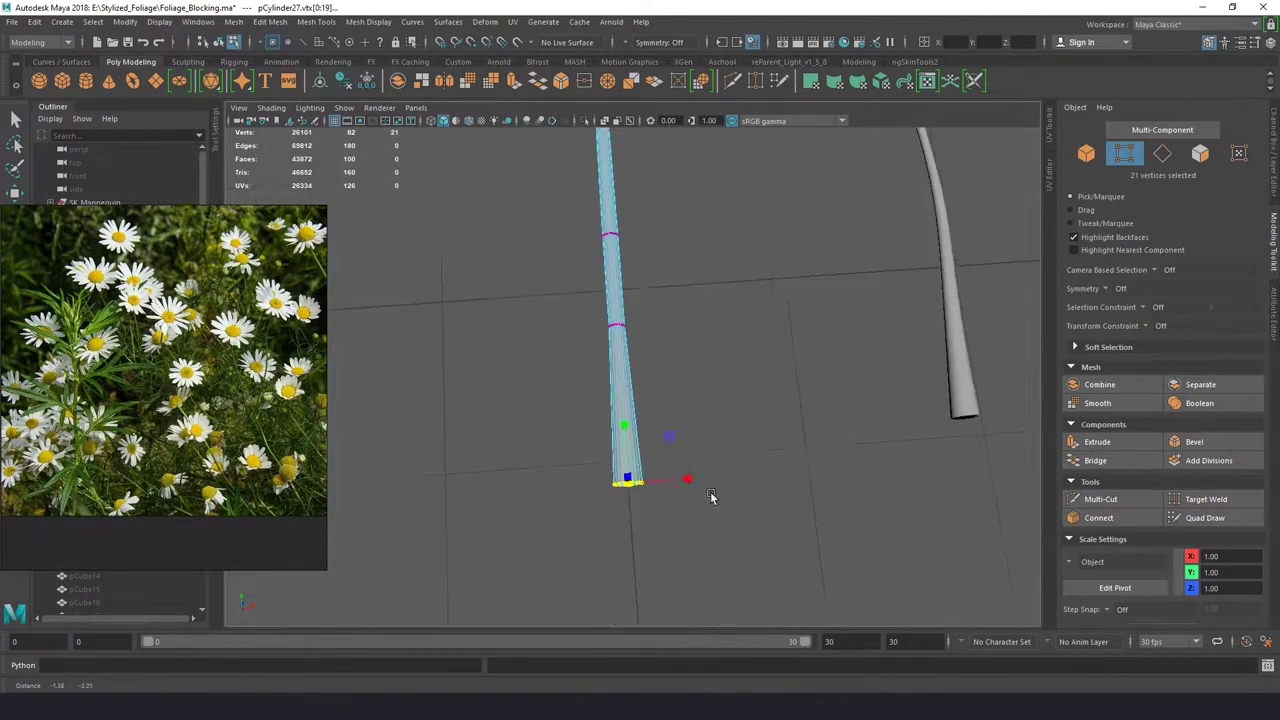
alt+drag(643, 260, 771, 371)
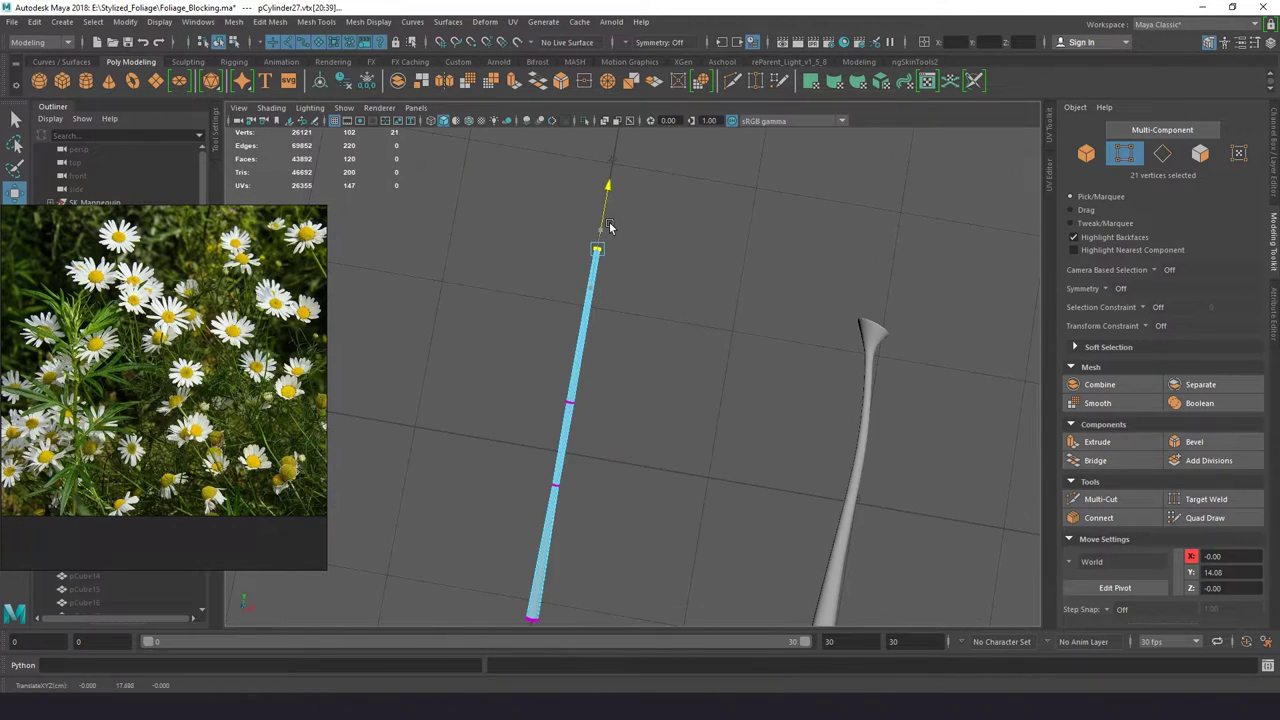
key(F8)
click(651, 406)
key(w)
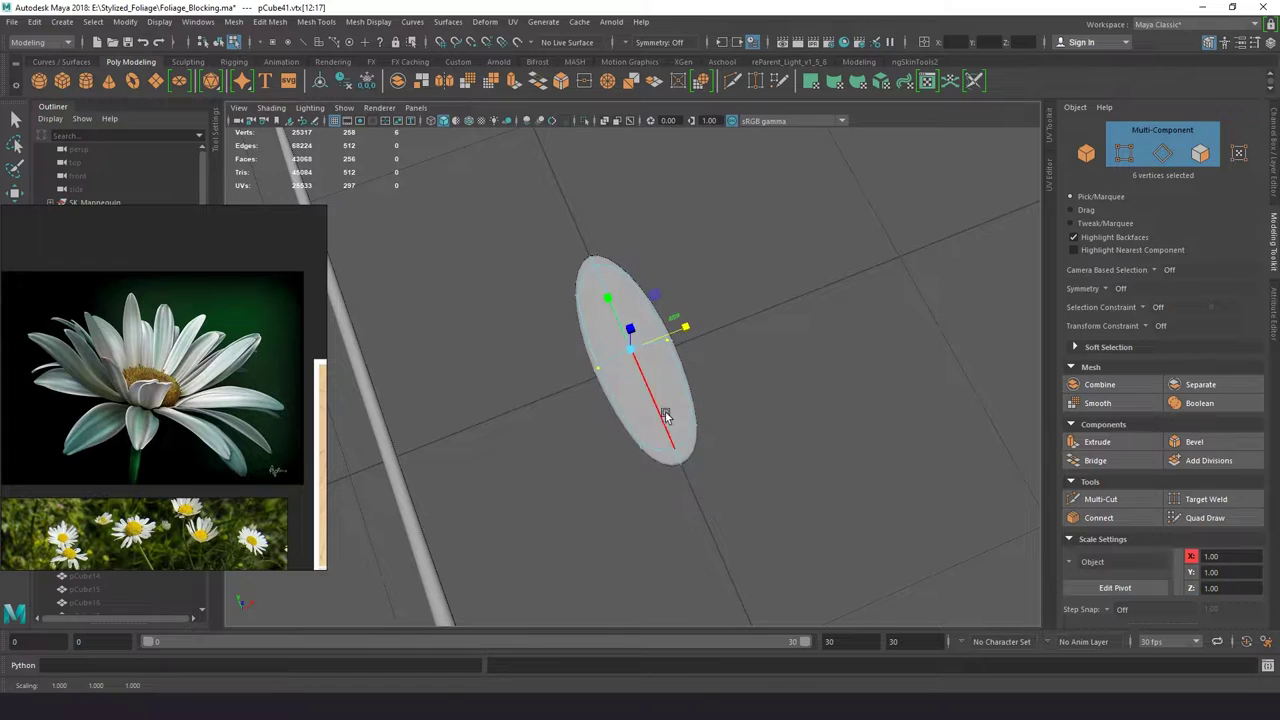
- Narrow the leaf, turn on smooth preview, and cut an extra edge loop across it
key(r)
drag(696, 338, 667, 337)
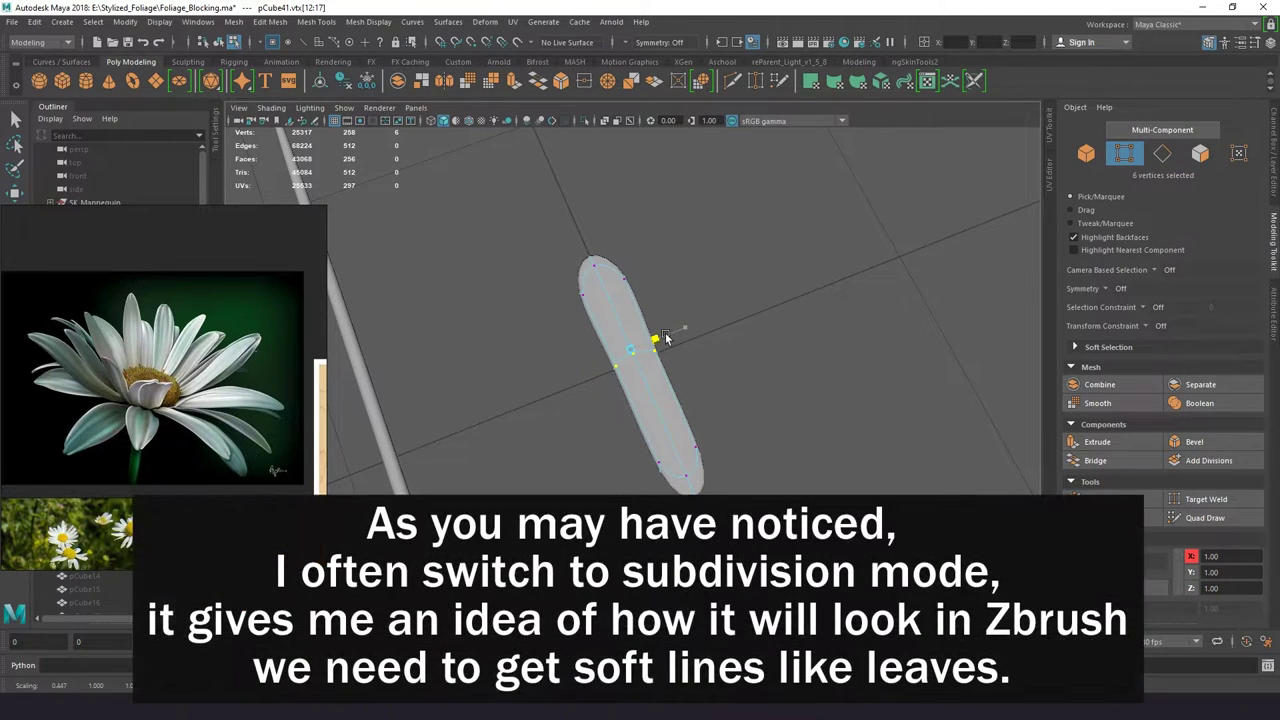
alt+drag(624, 250, 700, 380)
key(F8)
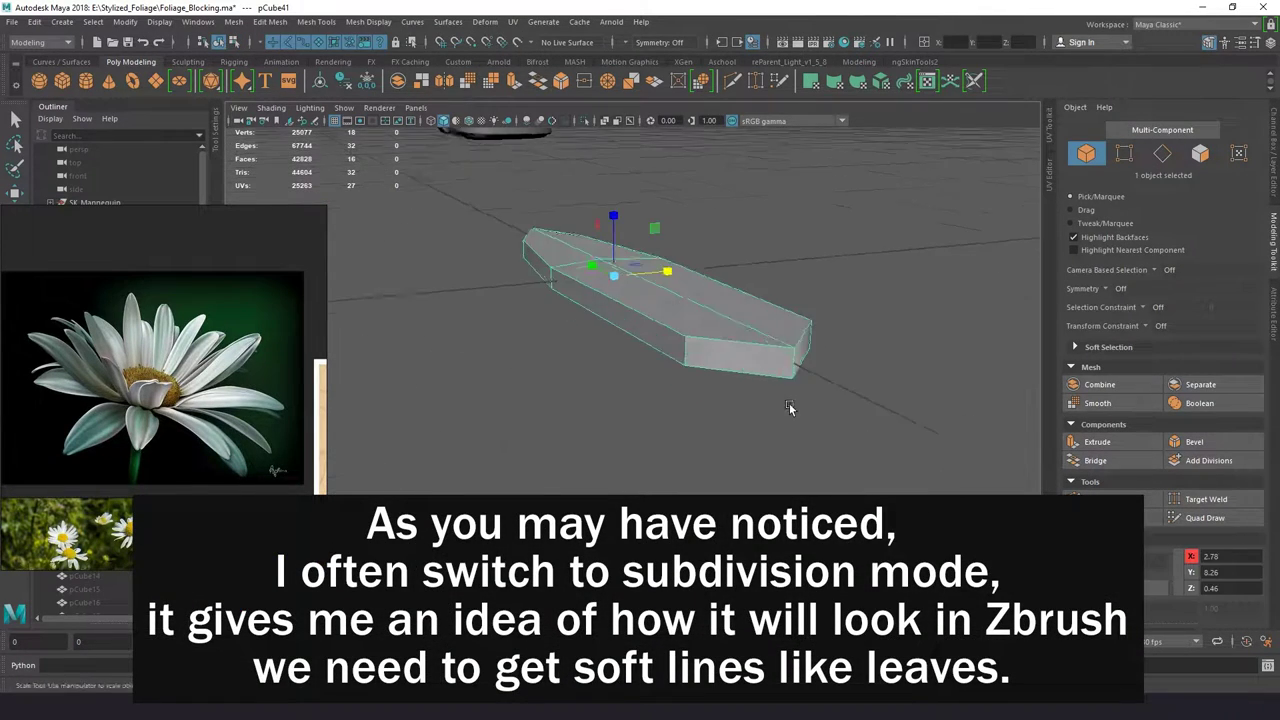
key(3)
mouse_move(797, 452)
alt+mouse_down()
mouse_move(692, 294)
mouse_move(701, 354)
mouse_move(665, 276)
alt+mouse_up()
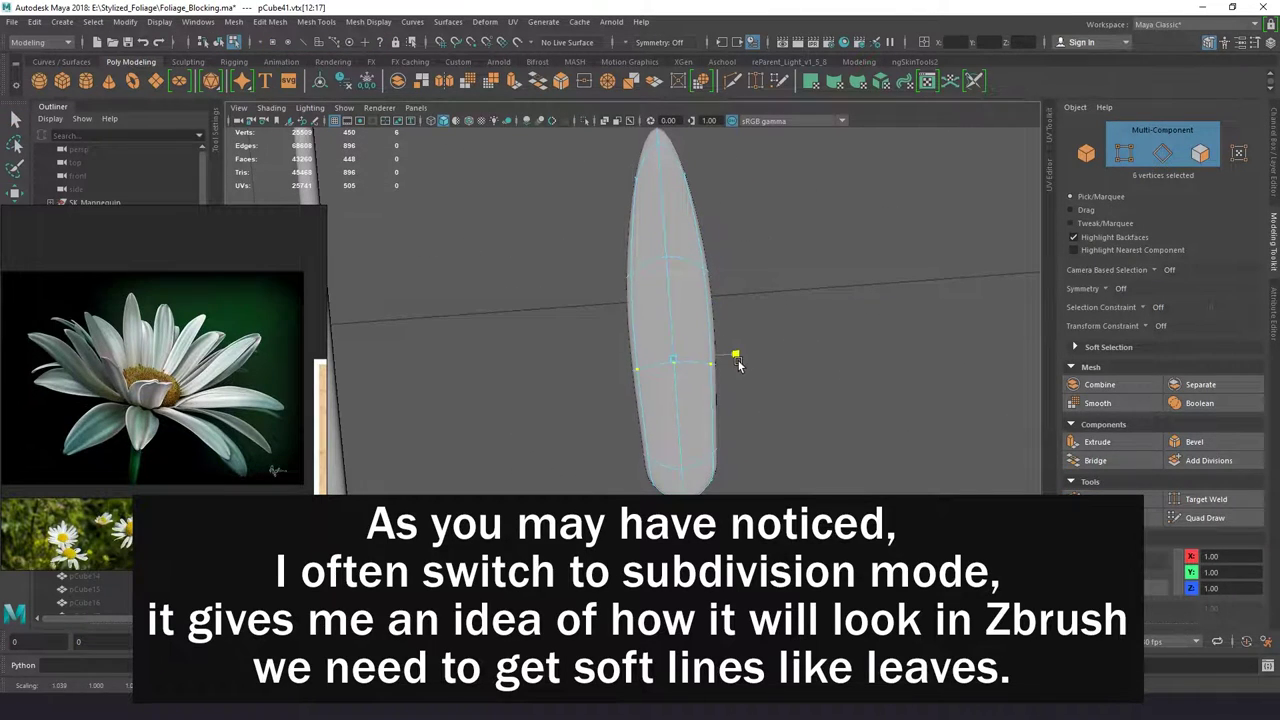
alt+drag(690, 330, 724, 385)
alt+drag(714, 335, 634, 491)
- Select the vertices in the leaf's lower half to reshape them
key(F9)
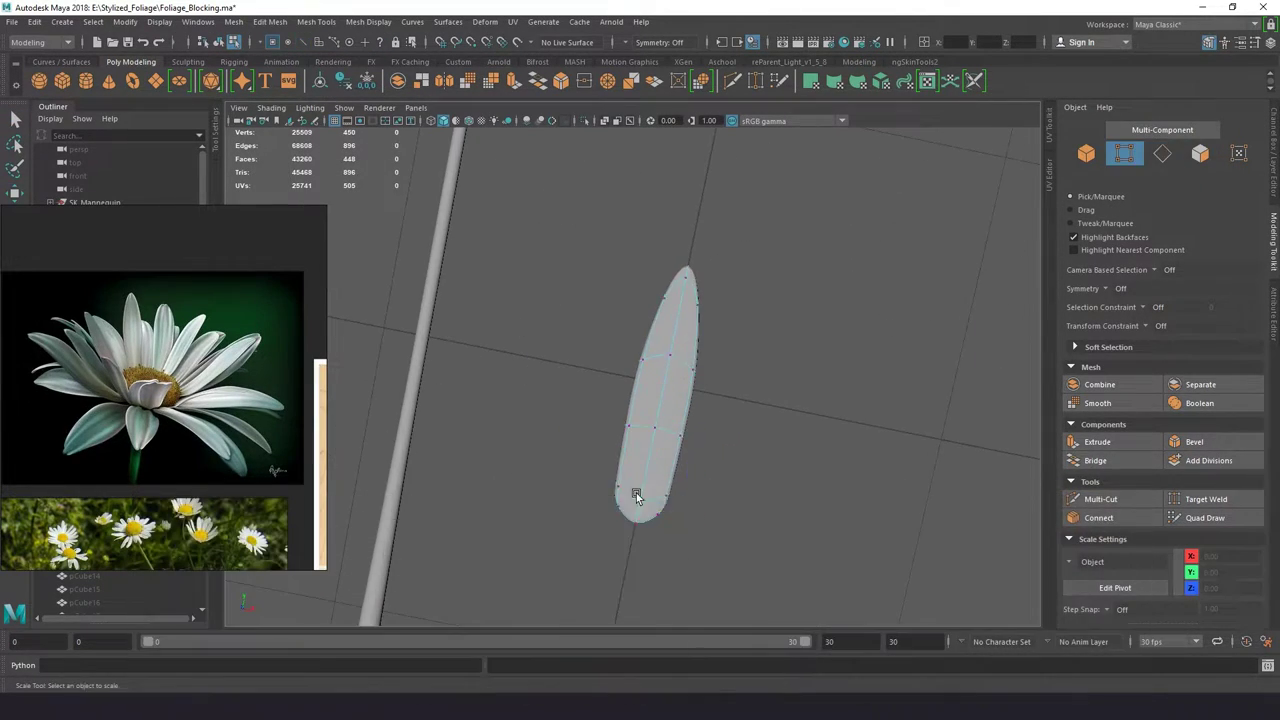
drag(578, 344, 786, 503)
key(F8)
alt+drag(712, 380, 718, 323)
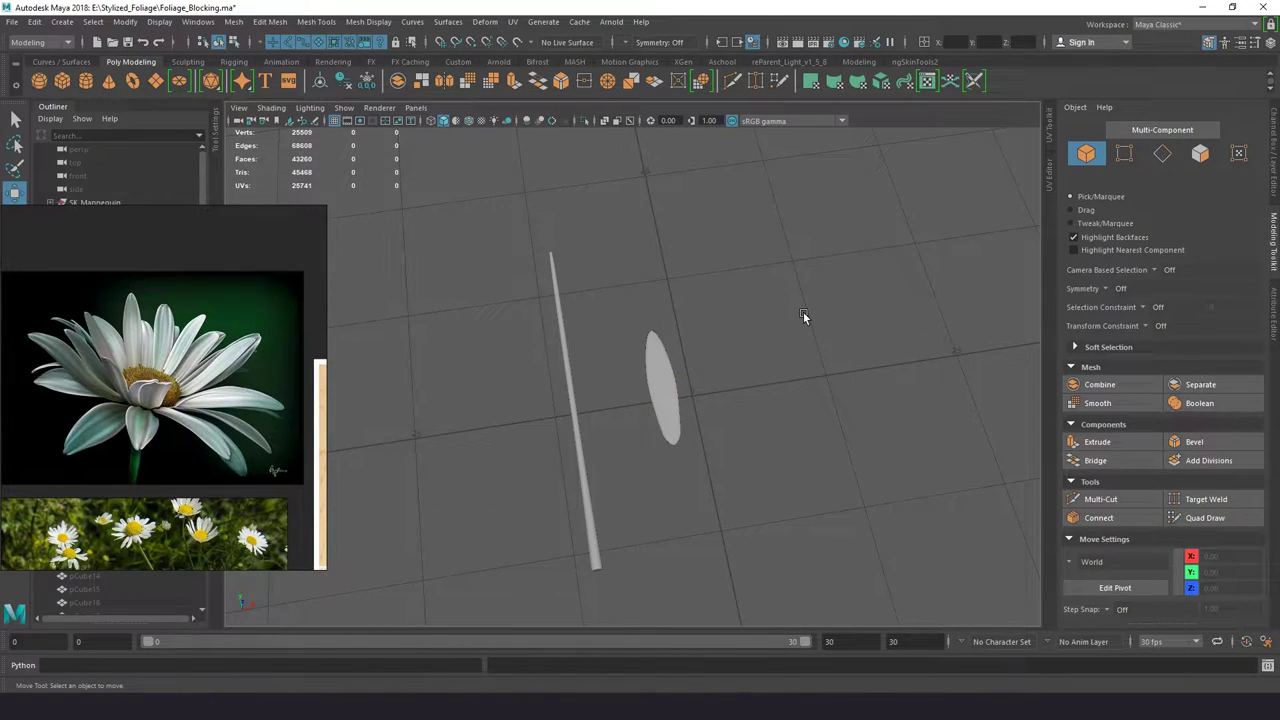
- Create a small polygon sphere beside the stem as the flower centre
click(39, 81)
key(e)
scroll(666, 337, up, 3)
mouse_move(766, 294)
alt+mouse_down()
mouse_move(651, 320)
mouse_move(722, 348)
mouse_move(673, 355)
alt+mouse_up()
key(w)
mouse_move(688, 295)
alt+mouse_down()
mouse_move(737, 420)
mouse_move(720, 380)
alt+mouse_up()
click(778, 268)
mouse_move(778, 268)
alt+mouse_down()
mouse_move(816, 323)
mouse_move(760, 300)
alt+mouse_up()
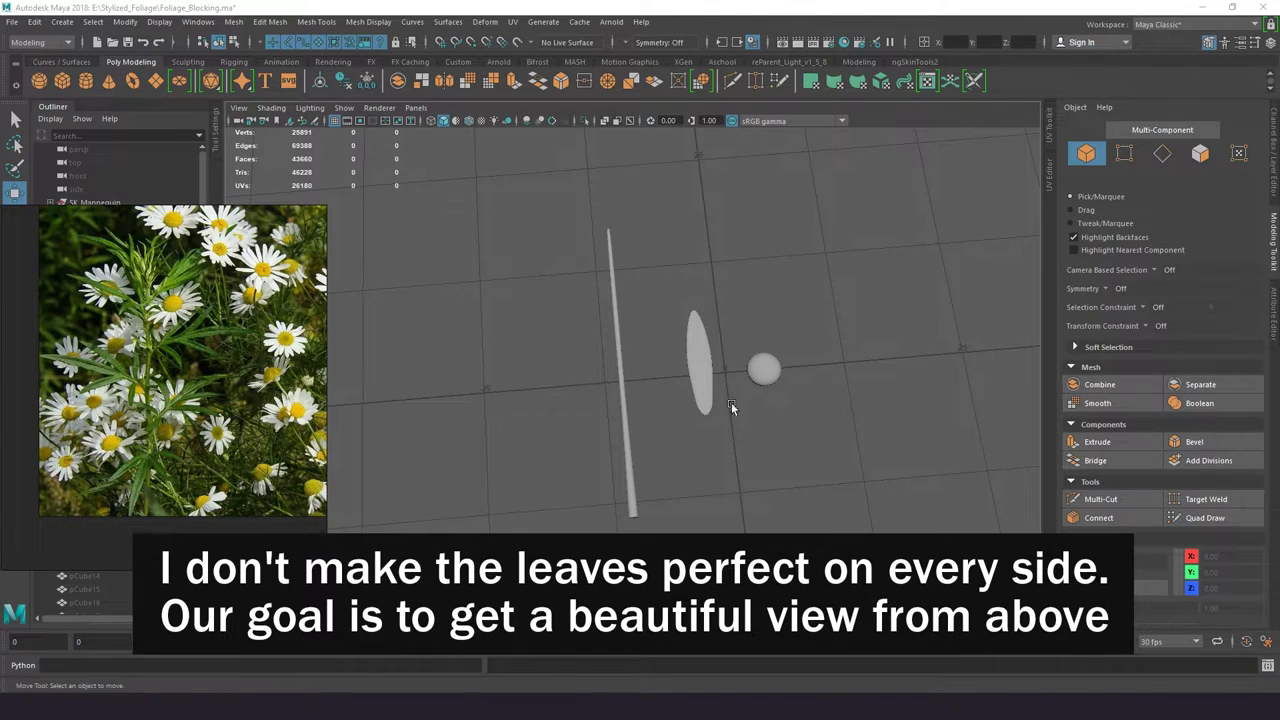
- Scale the second leaf longer beside the stem
click(700, 368)
mouse_move(700, 368)
alt+mouse_down()
mouse_move(582, 324)
mouse_move(620, 300)
alt+mouse_up()
key(r)
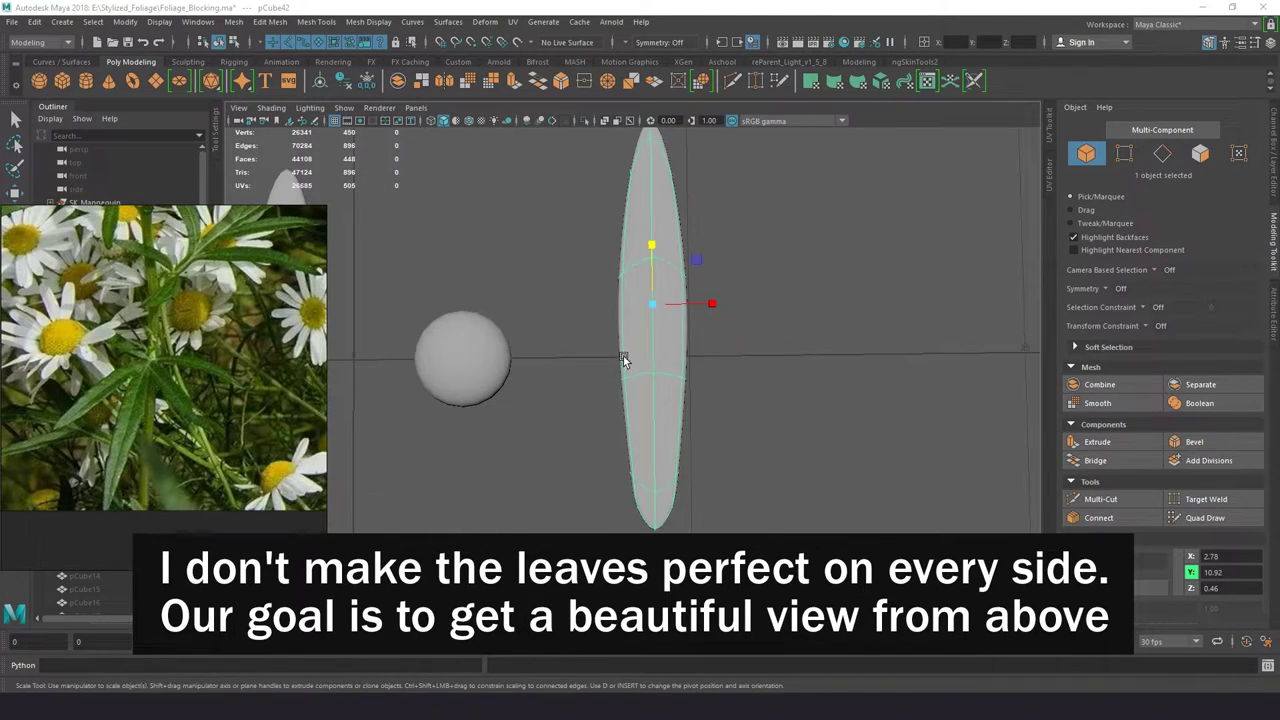
mouse_move(712, 505)
alt+mouse_down()
mouse_move(692, 415)
mouse_move(767, 307)
mouse_move(314, 422)
alt+mouse_up()
key(F8)
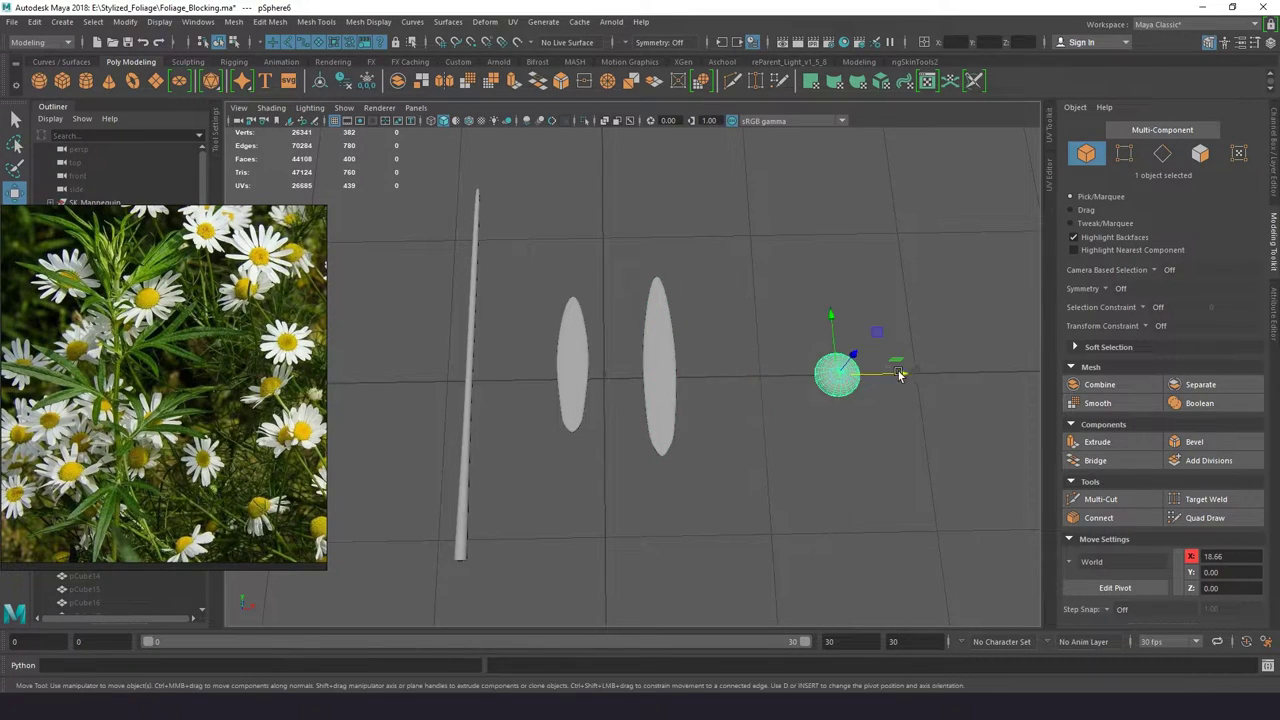
click(899, 374)
alt+drag(899, 374, 825, 318)
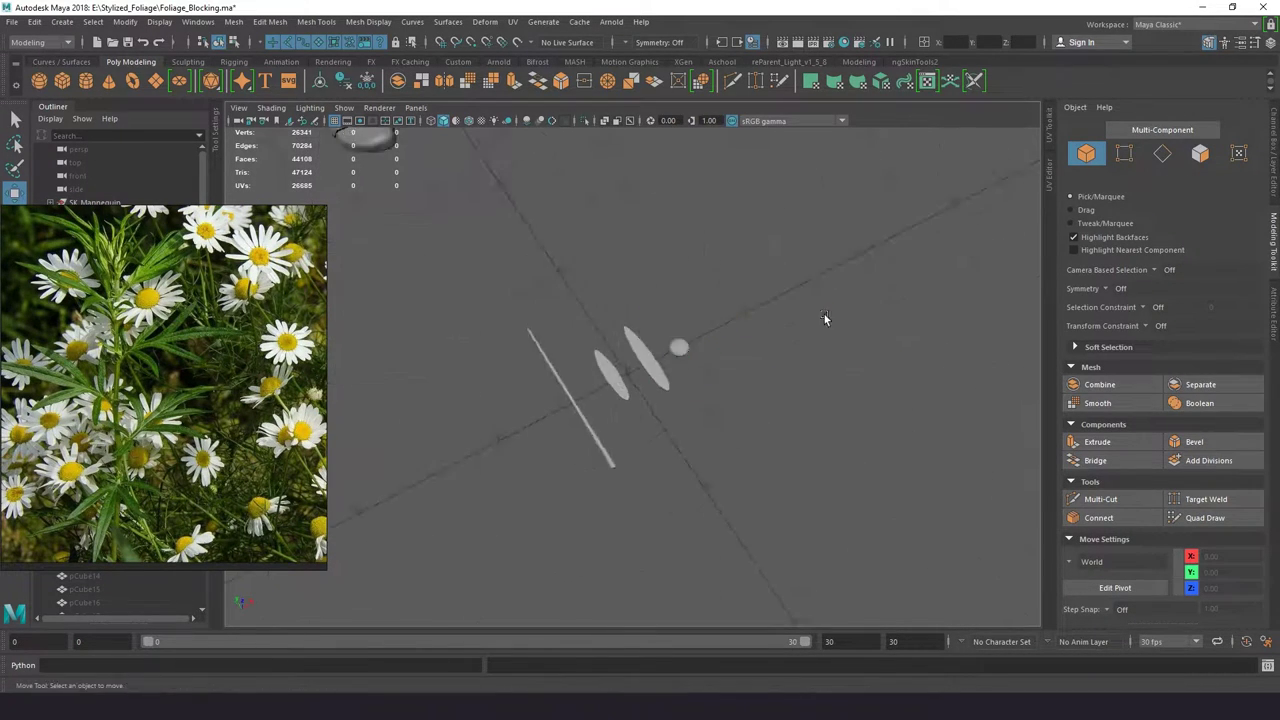
- Export the selected stem, leaves and sphere as the FBX file Flower_ZB
click(10, 21)
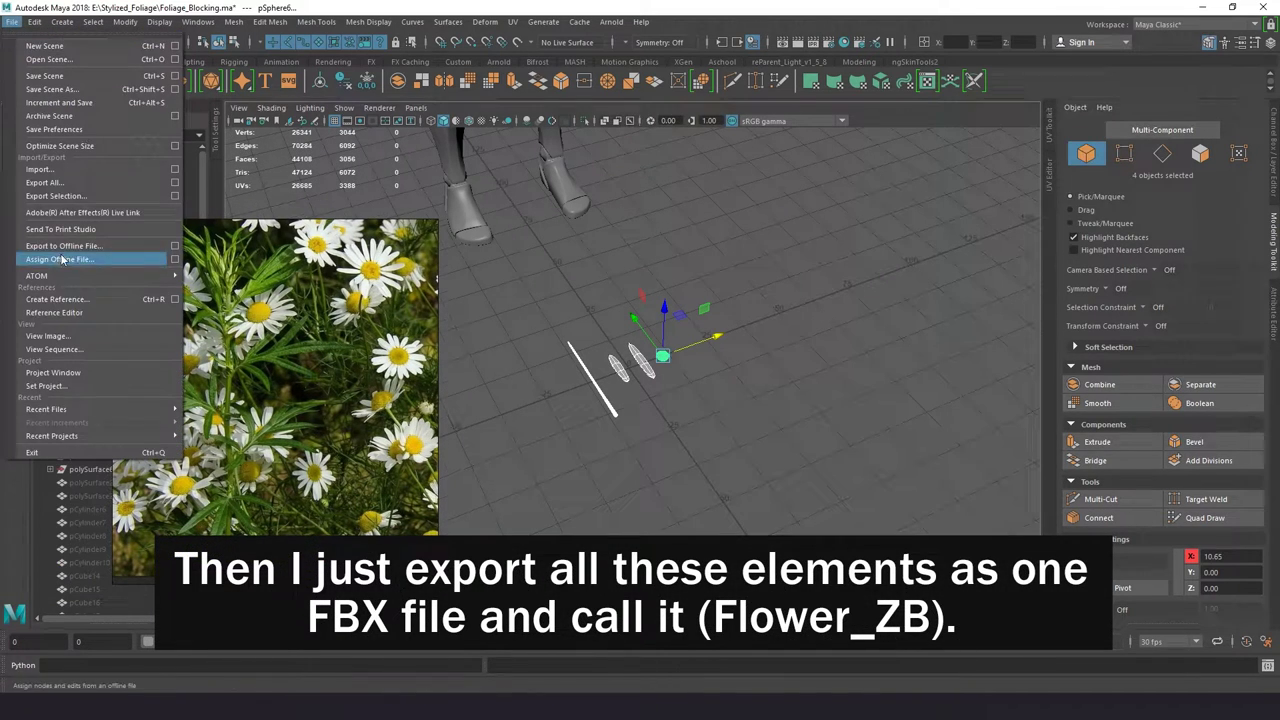
click(55, 196)
text(Flower_ZB)
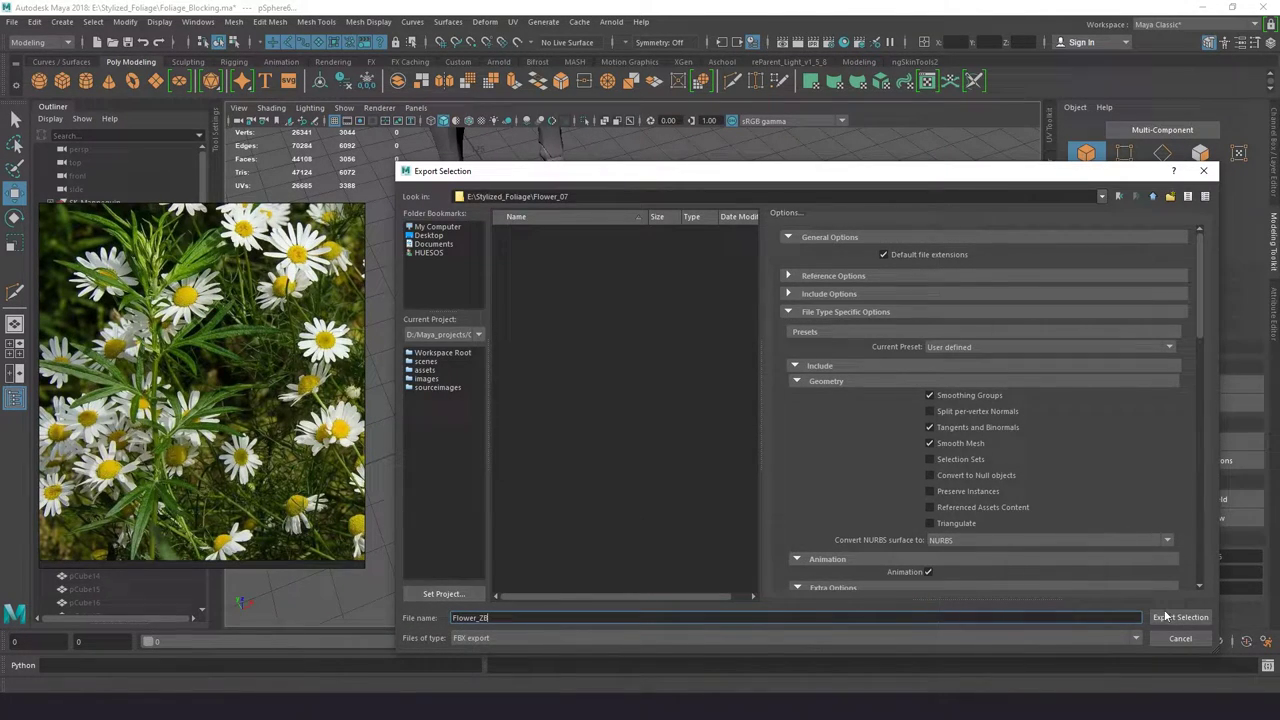
click(1165, 616)
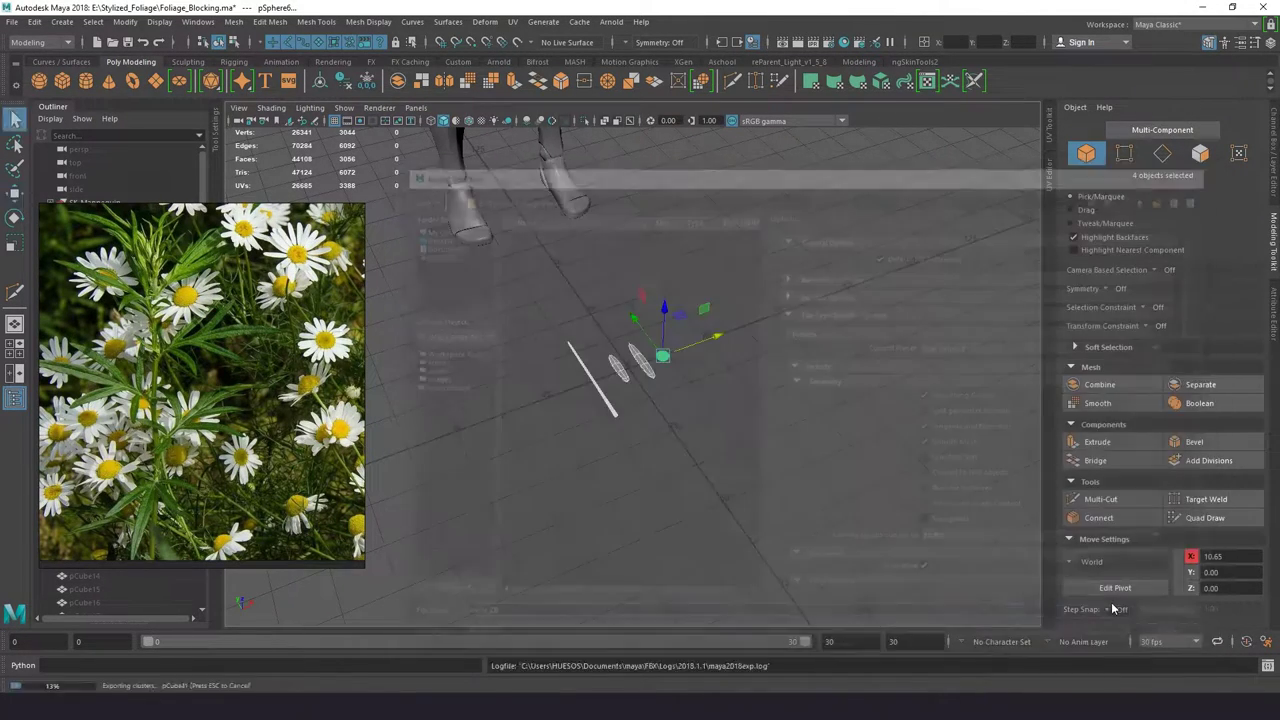
click(648, 435)
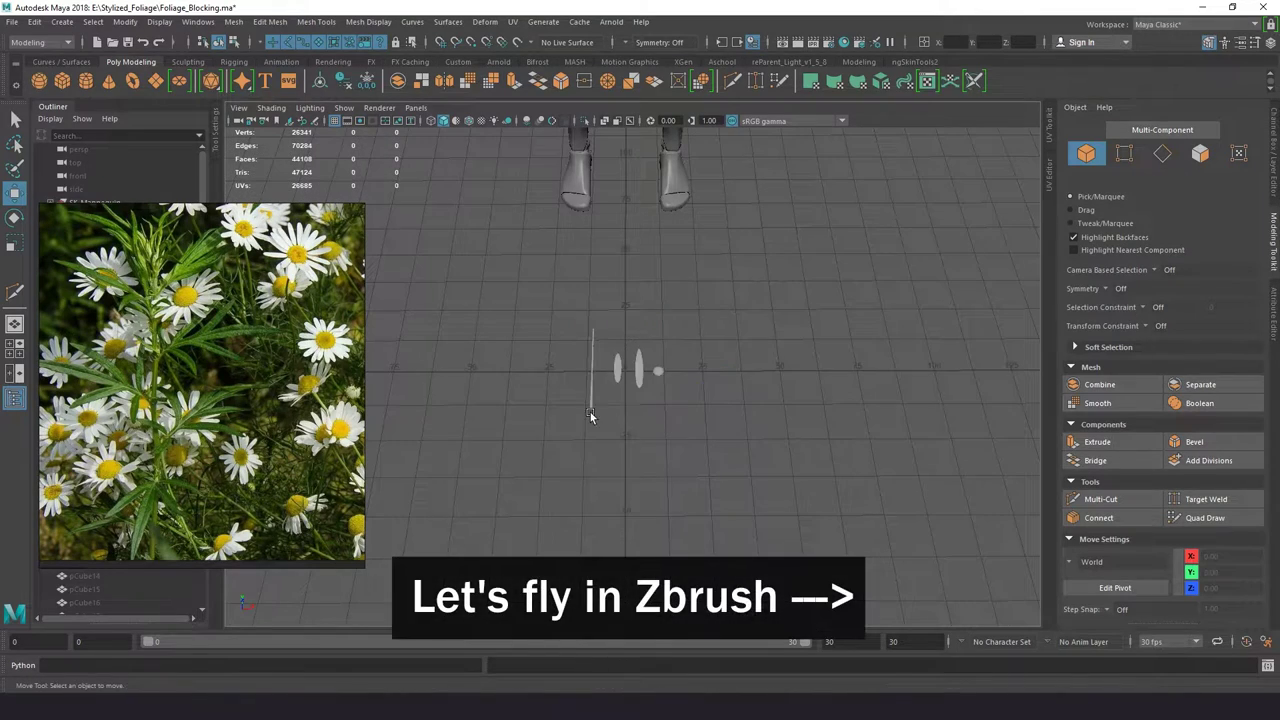
alt+drag(648, 435, 689, 453)
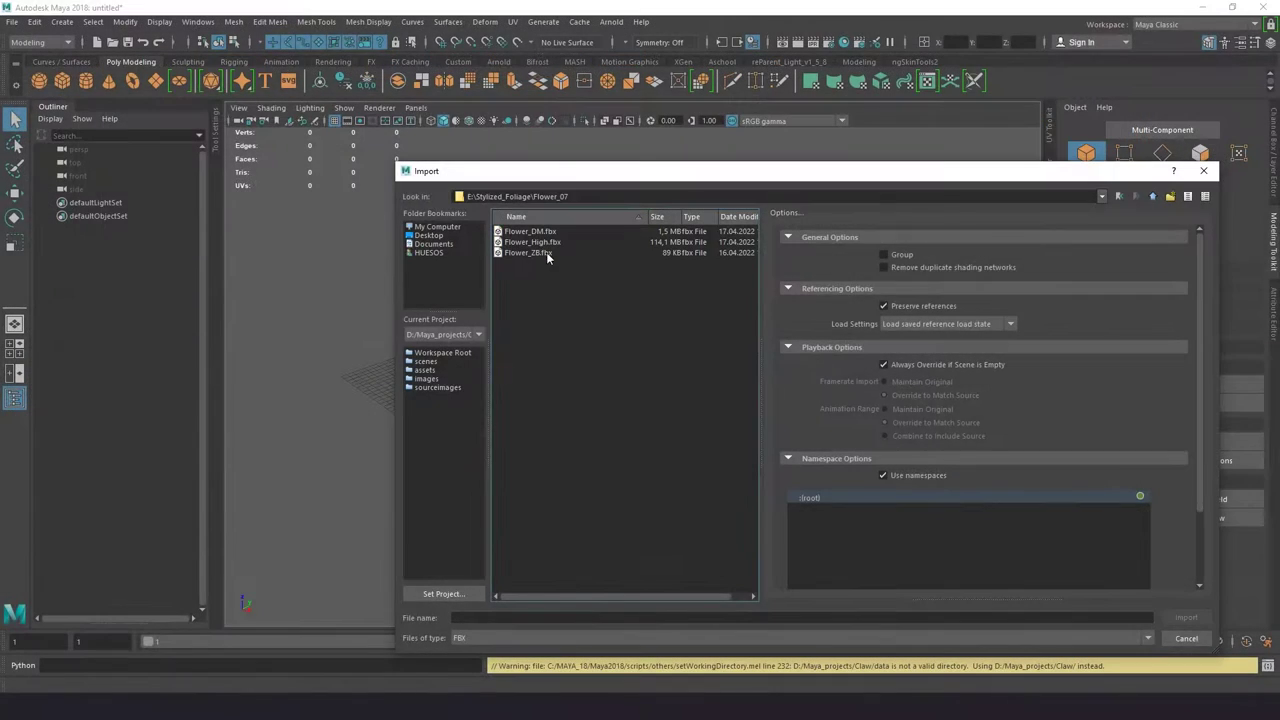
- Import Flower_DM.fbx into the scene
click(545, 234)
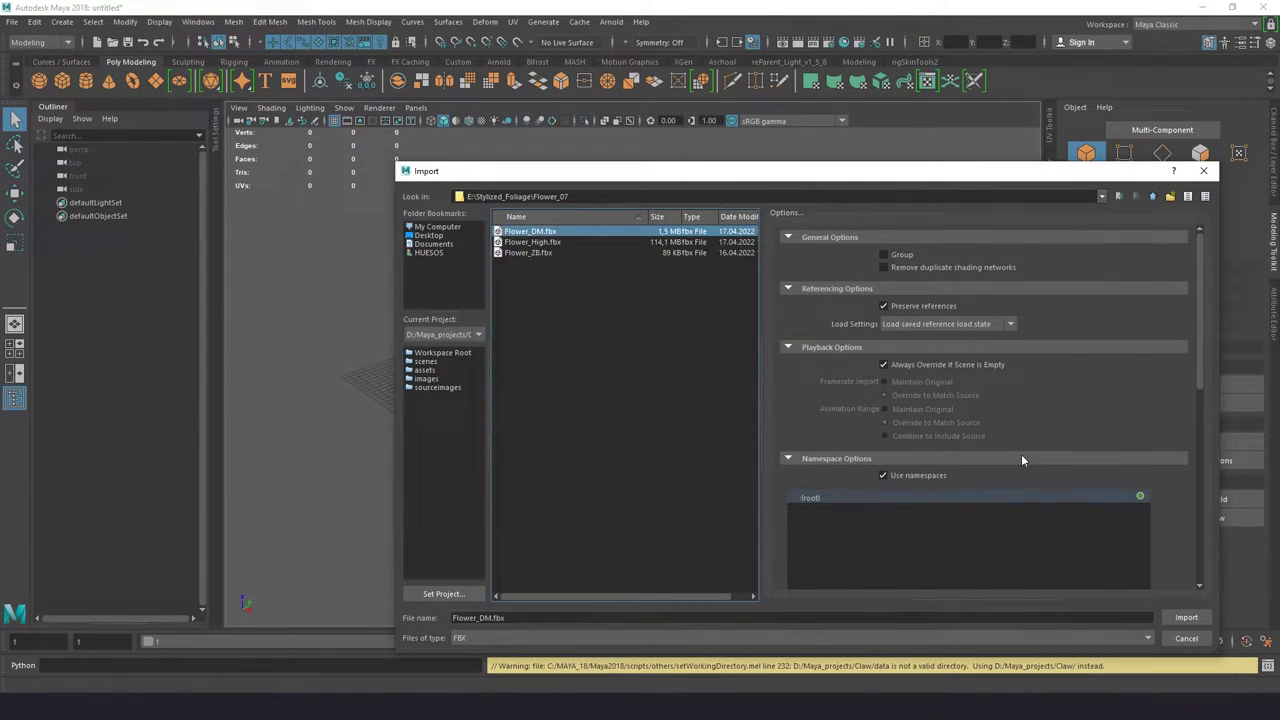
click(1190, 620)
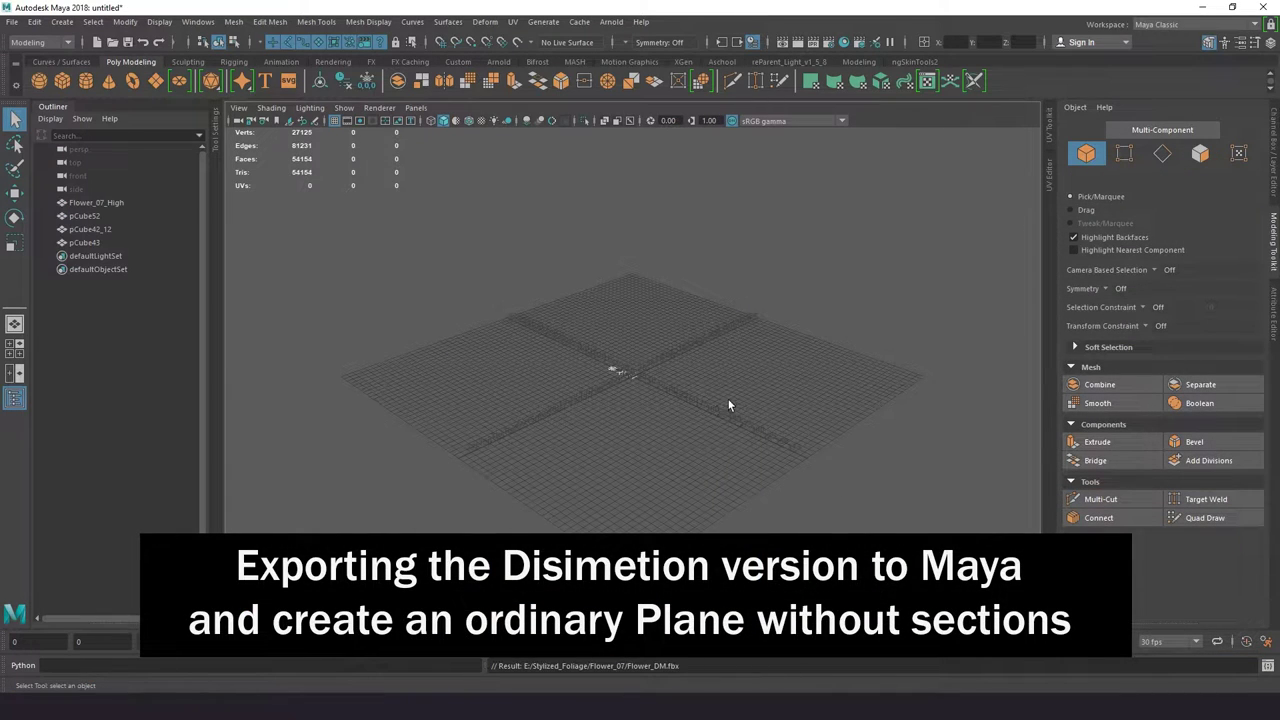
alt+right_drag(534, 449, 653, 462)
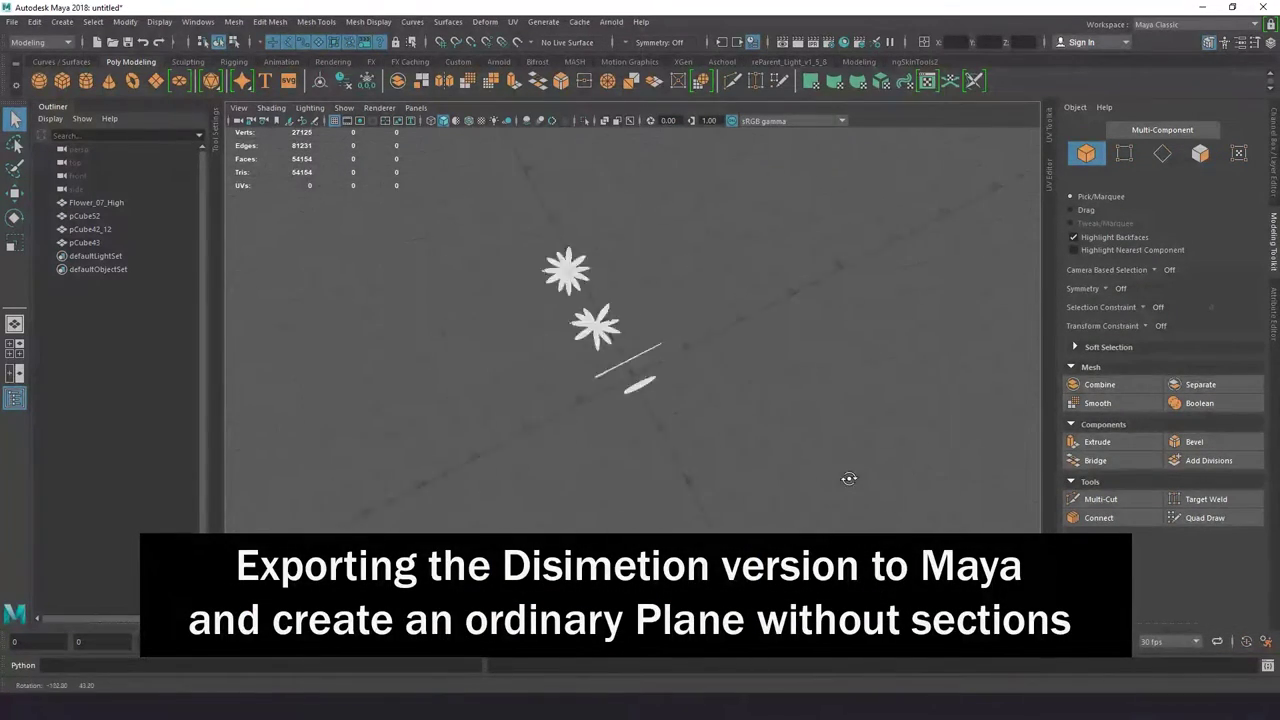
alt+drag(593, 450, 766, 437)
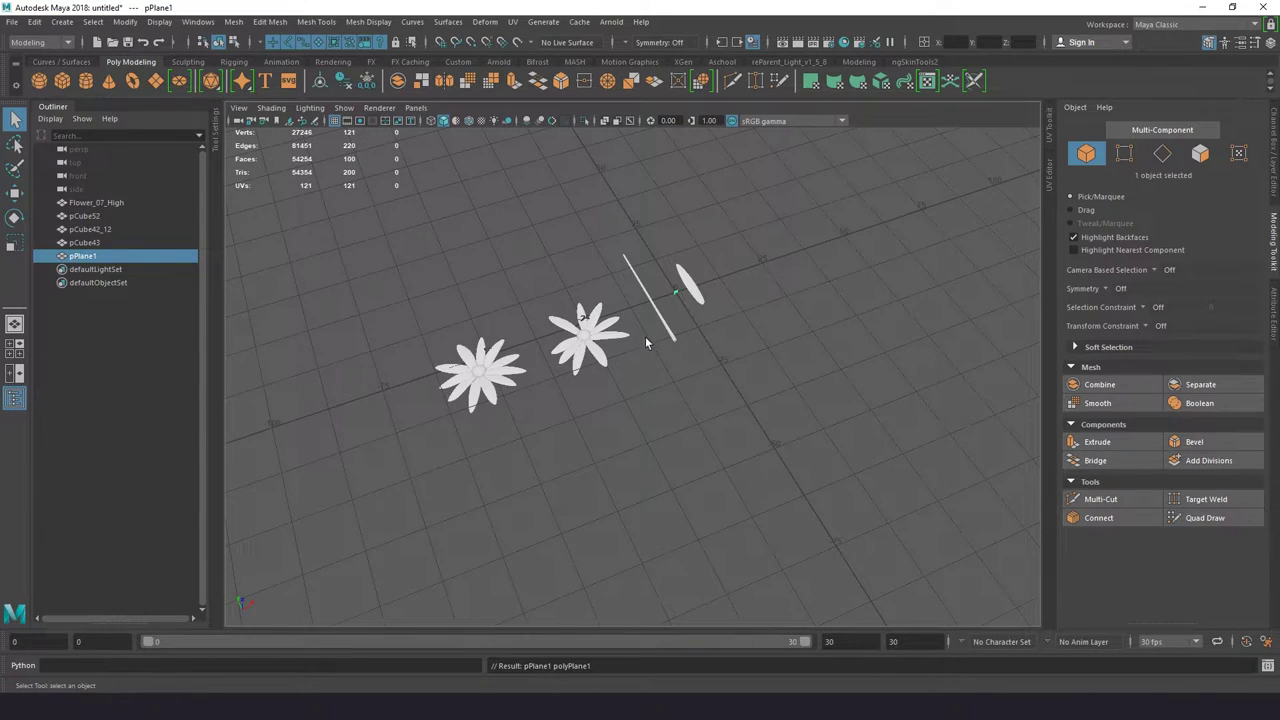
alt+drag(645, 338, 702, 335)
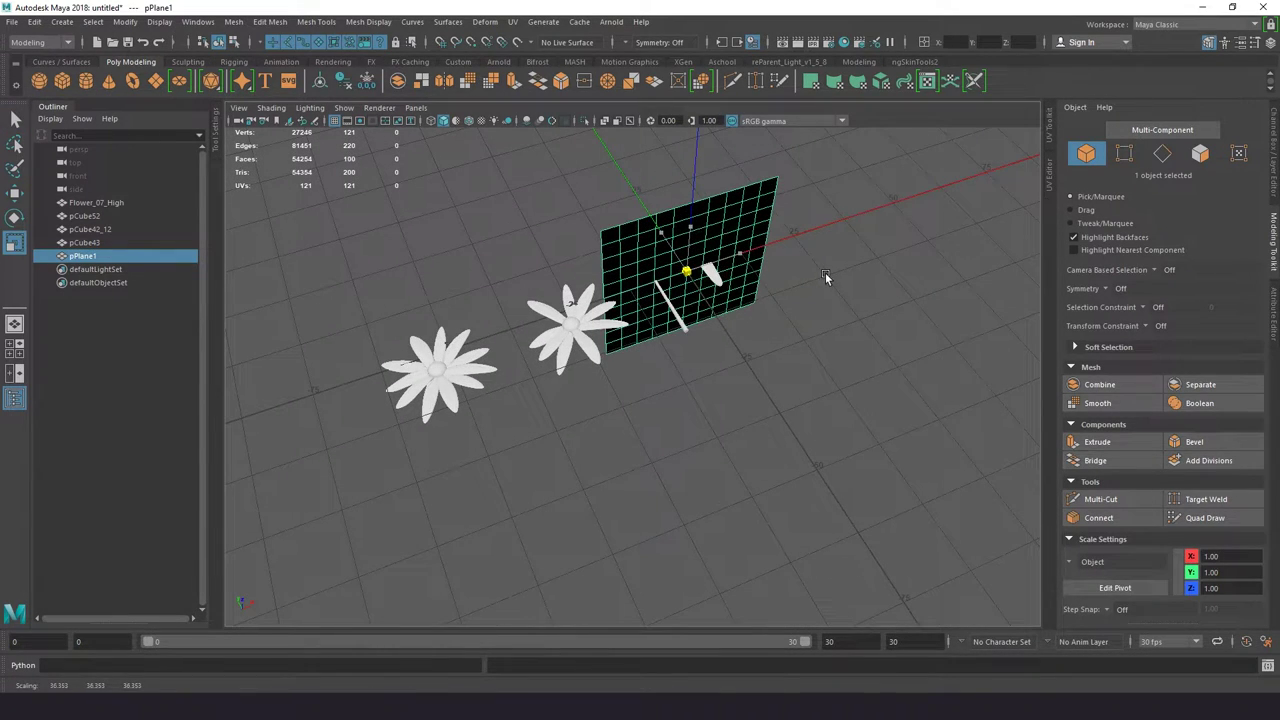
- Rotate the polygon plane flat and set its subdivisions to 1
key(e)
alt+drag(828, 277, 800, 332)
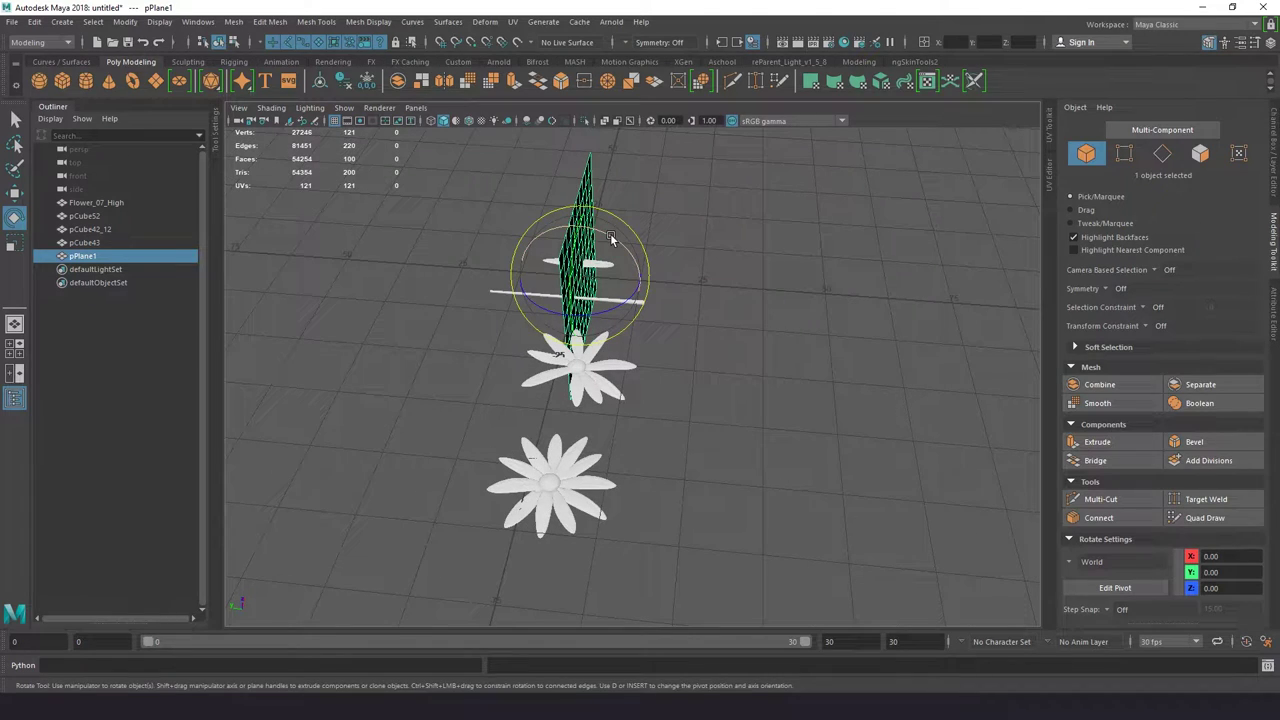
drag(612, 238, 698, 272)
alt+drag(772, 358, 614, 379)
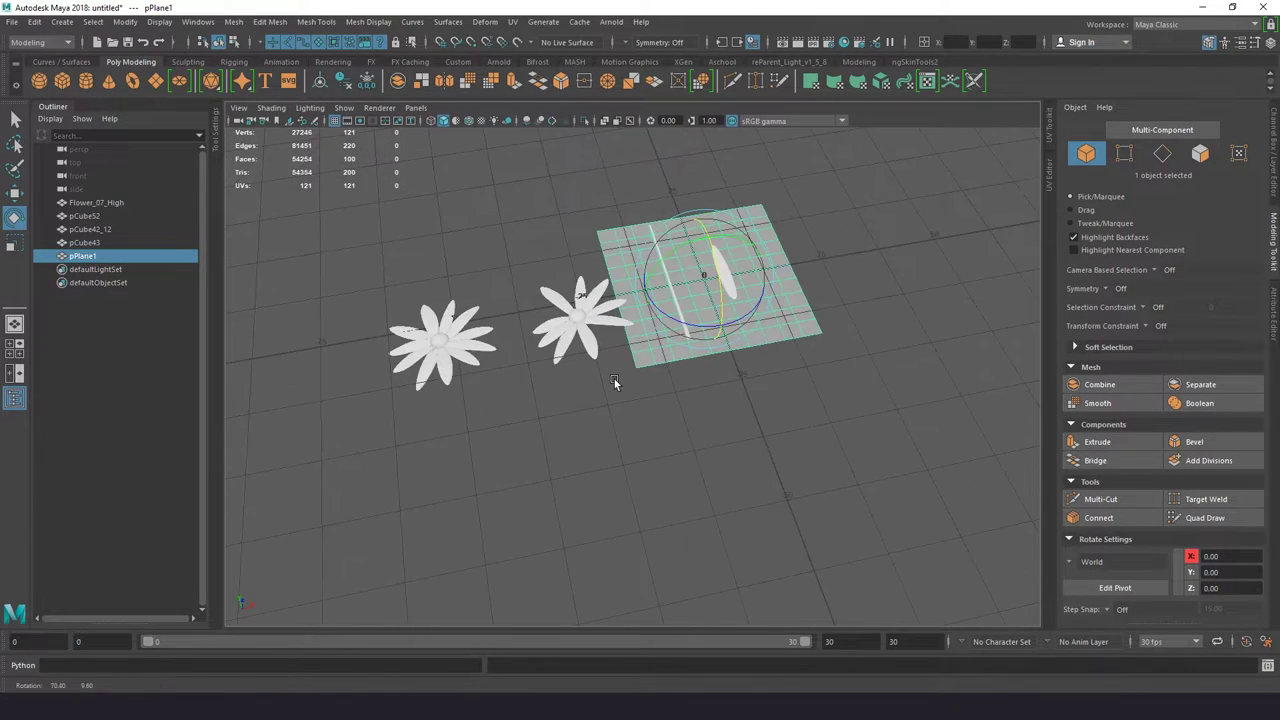
key(ctrl+a)
click(1100, 132)
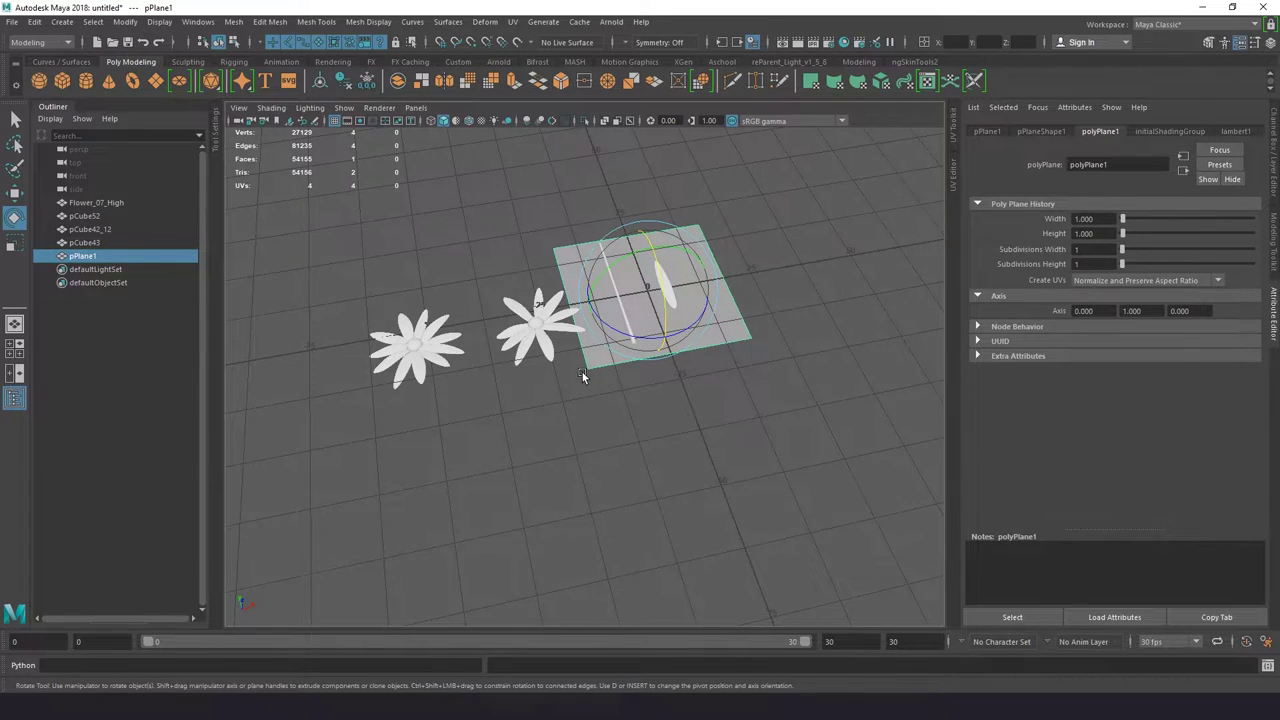
- In top view, move the plane over the leftmost flower head
key(space)
drag(586, 387, 506, 391)
key(space)
alt+middle_drag(534, 397, 679, 349)
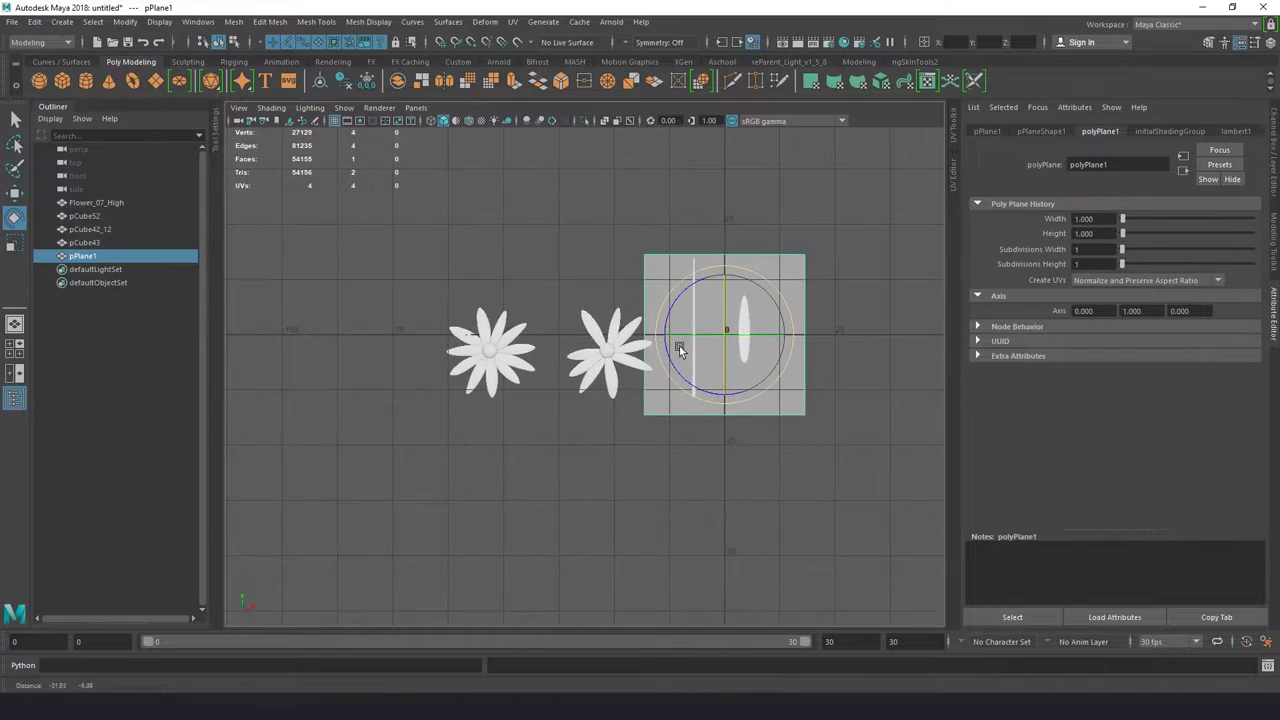
alt+right_drag(679, 349, 803, 360)
key(w)
drag(807, 331, 497, 366)
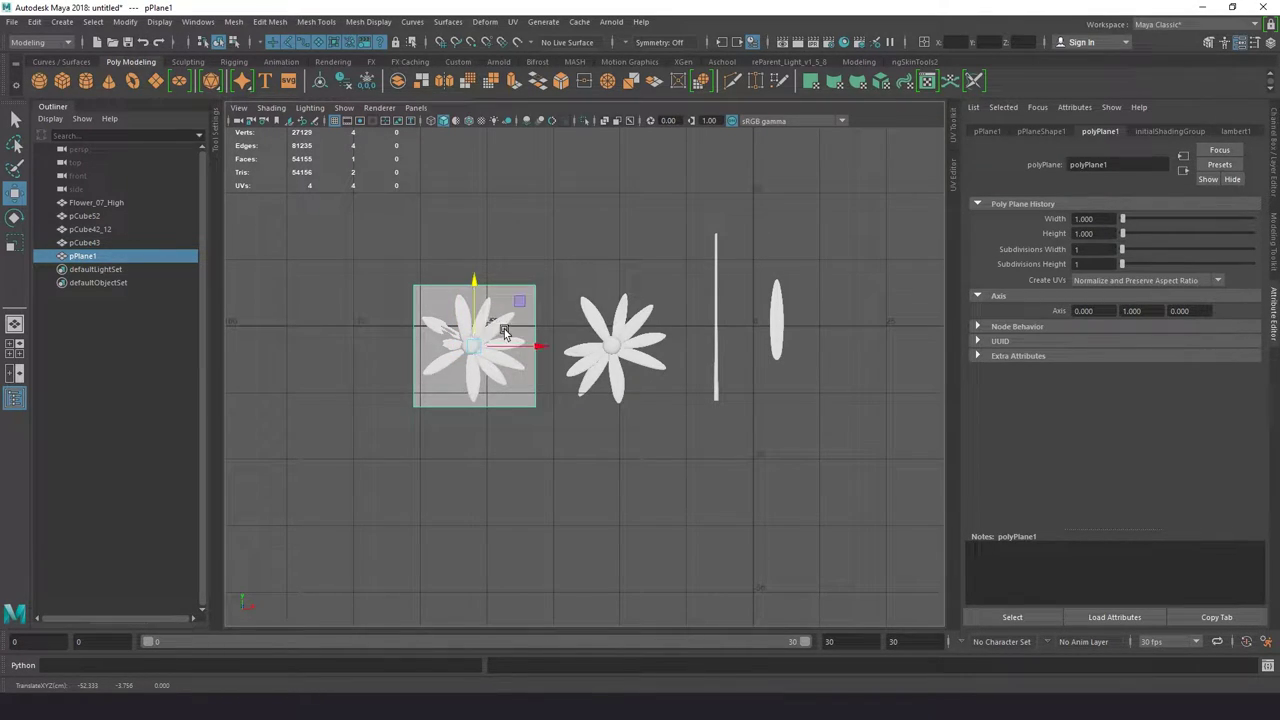
- Duplicate the plane onto the stem and narrow it to the stem's width
key(ctrl+d)
mouse_move(568, 355)
mouse_down()
mouse_move(771, 350)
mouse_move(720, 350)
mouse_up()
key(r)
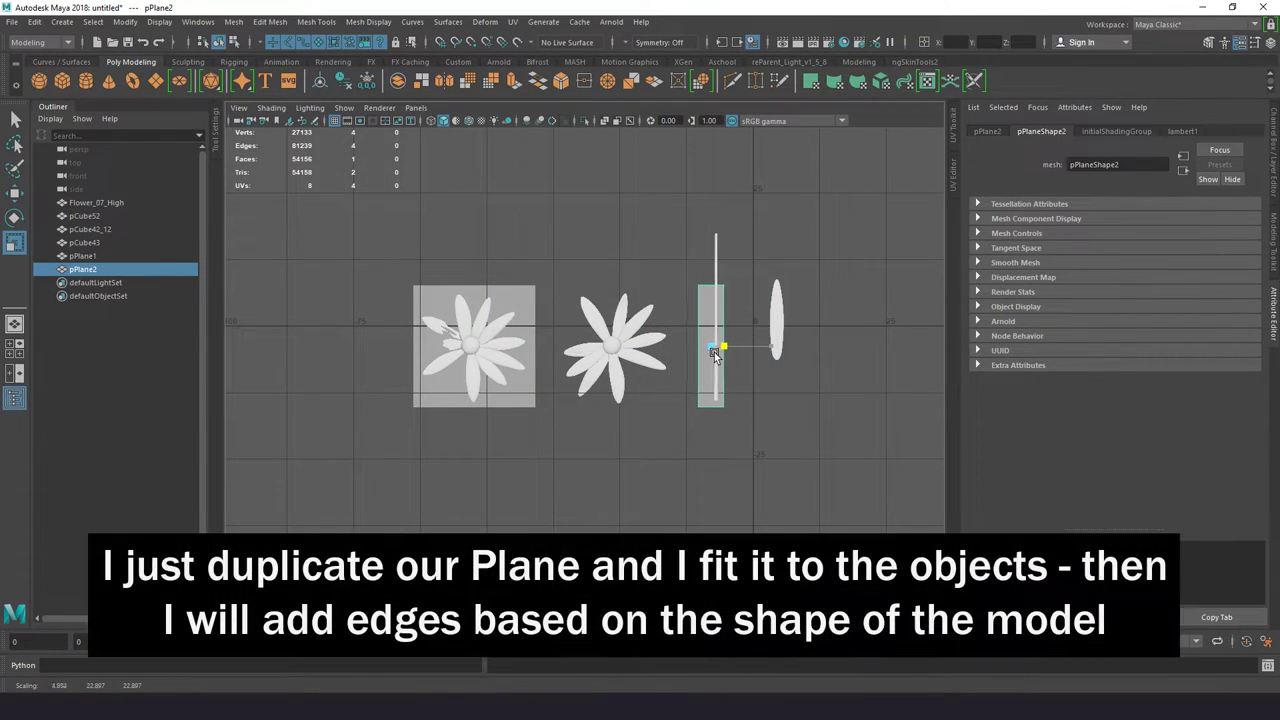
alt+middle_drag(765, 346, 582, 391)
mouse_move(582, 391)
alt+right_down()
mouse_move(664, 383)
mouse_move(530, 390)
alt+right_up()
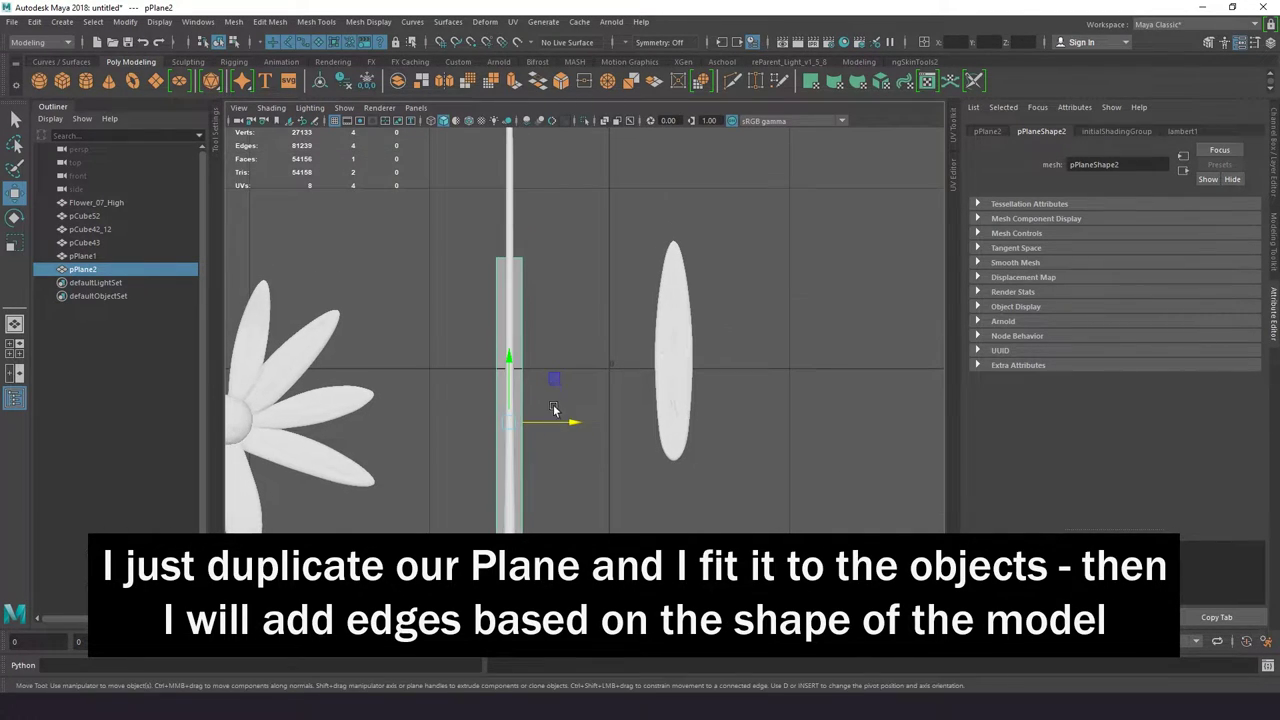
alt+right_drag(555, 350, 530, 350)
key(F9)
drag(566, 200, 519, 143)
- Duplicate another plane onto the petal and cut an edge following its outline
key(ctrl+d)
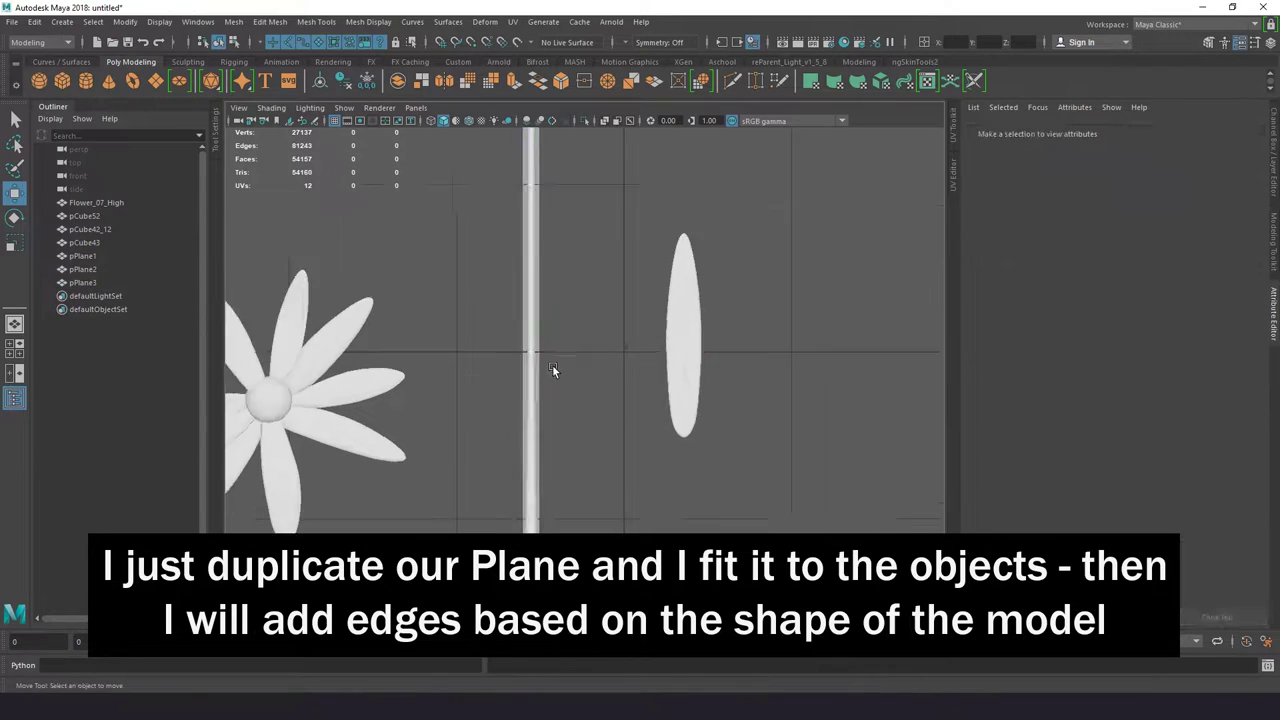
mouse_move(552, 365)
mouse_down()
mouse_move(608, 467)
mouse_move(648, 386)
mouse_up()
mouse_move(648, 386)
alt+right_down()
mouse_move(621, 467)
mouse_move(531, 517)
alt+right_up()
click(621, 460)
drag(640, 360, 624, 372)
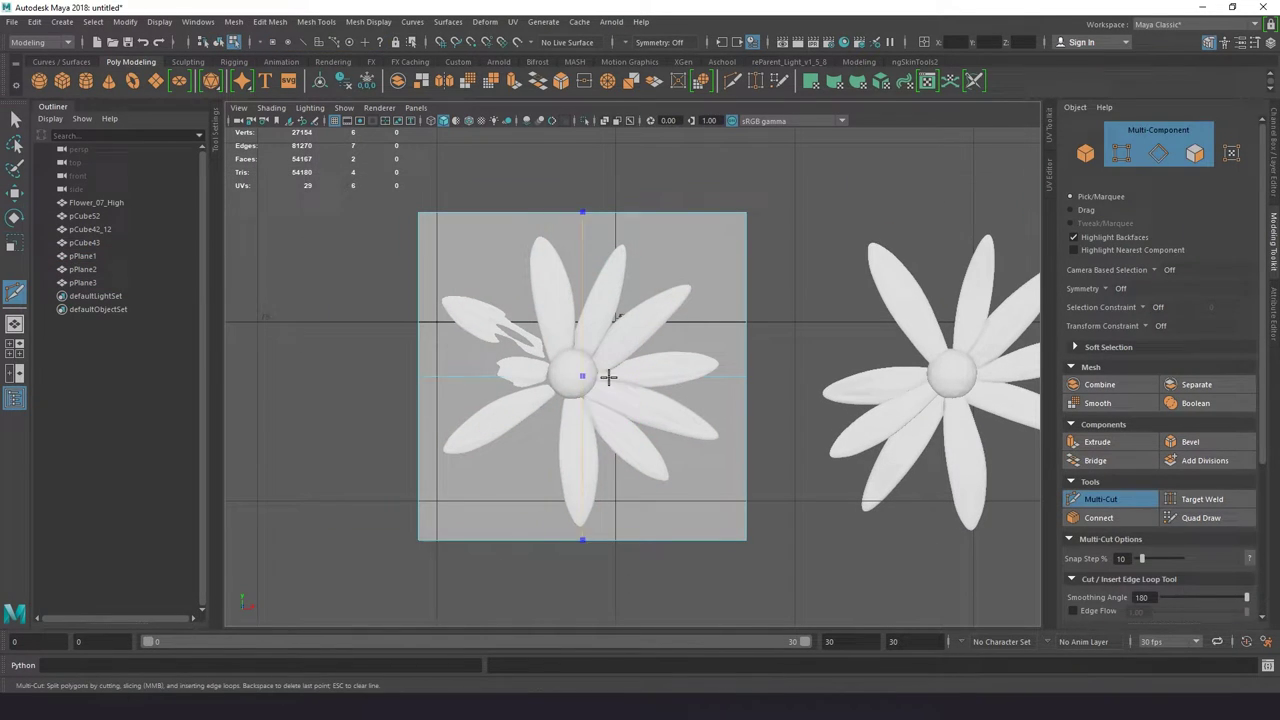
key(q)
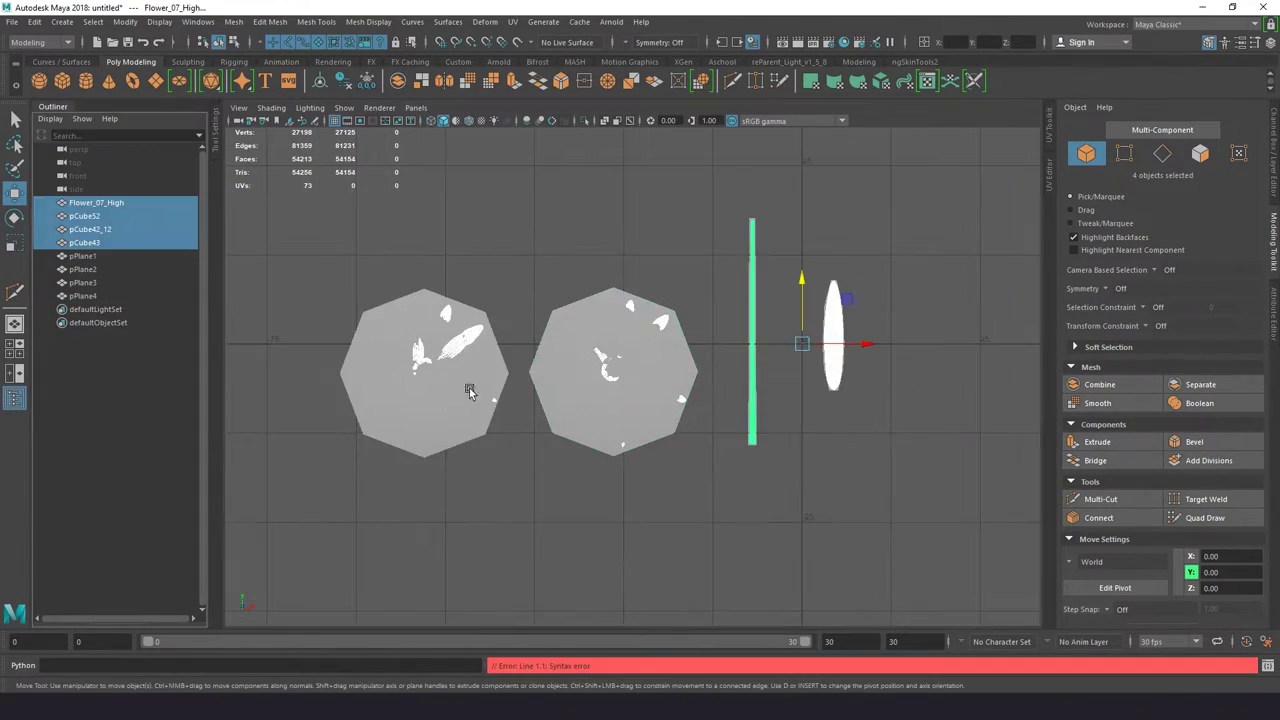
- Hide the high-poly flower and cubes, then show them again
key(ctrl+h)
alt+drag(651, 357, 640, 266)
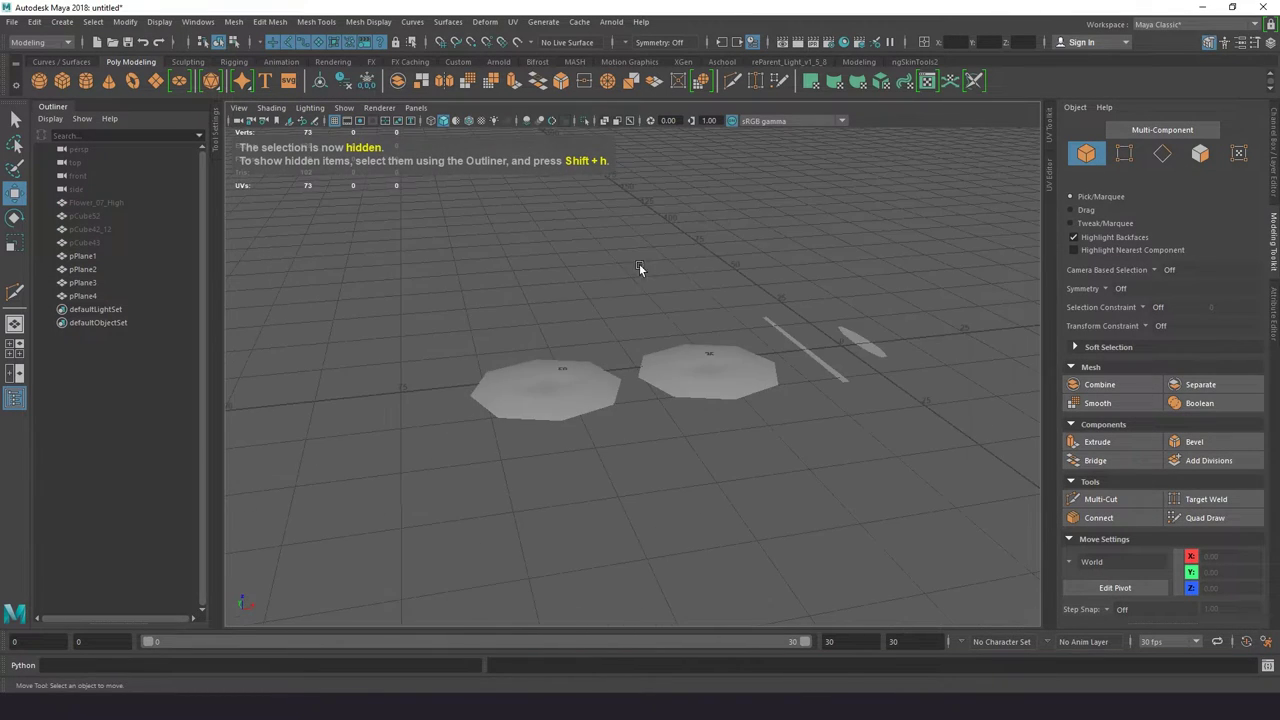
drag(110, 243, 135, 203)
key(shift+h)
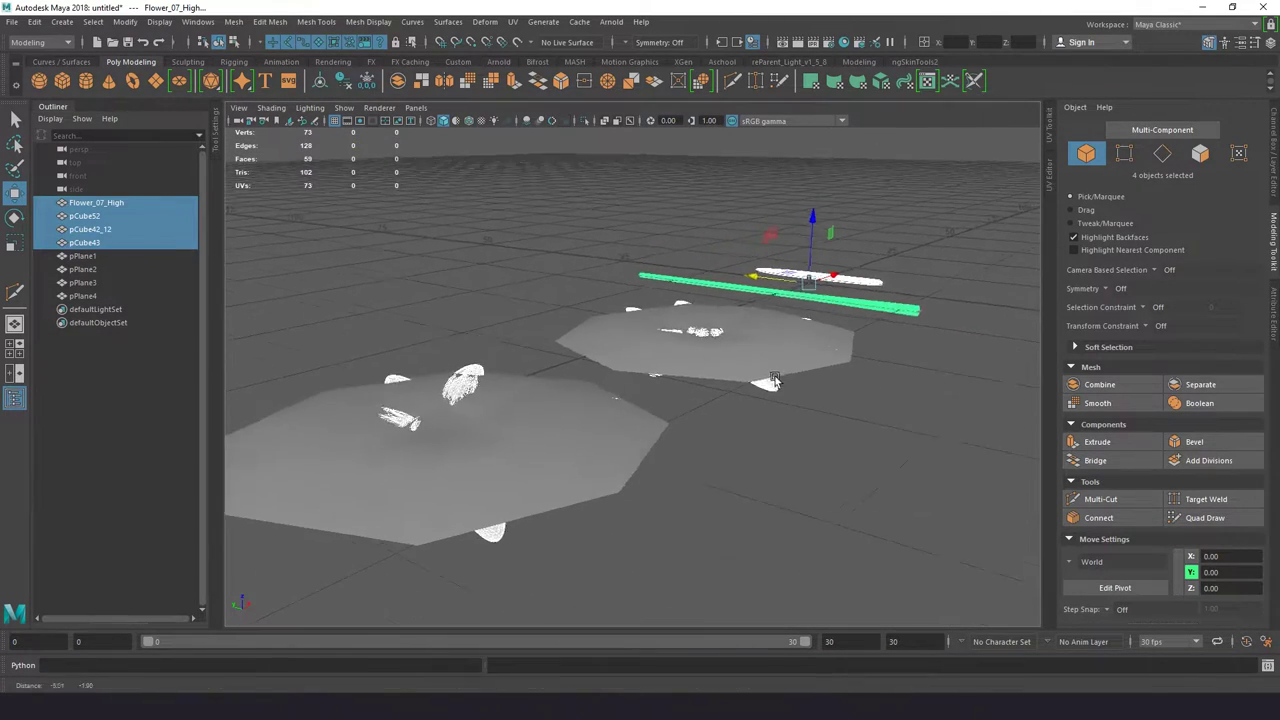
click(900, 500)
mouse_move(740, 330)
alt+mouse_down()
mouse_move(738, 382)
mouse_move(758, 347)
mouse_move(676, 372)
mouse_move(654, 403)
mouse_move(683, 393)
mouse_move(676, 401)
mouse_move(737, 417)
mouse_move(736, 360)
mouse_move(793, 423)
mouse_move(763, 371)
mouse_move(674, 280)
mouse_move(608, 240)
mouse_move(606, 224)
mouse_move(723, 300)
mouse_move(857, 337)
alt+mouse_up()
- Select the flower-head cards pPlane1 and pPlane4 and zoom in close
click(738, 382)
click(687, 372)
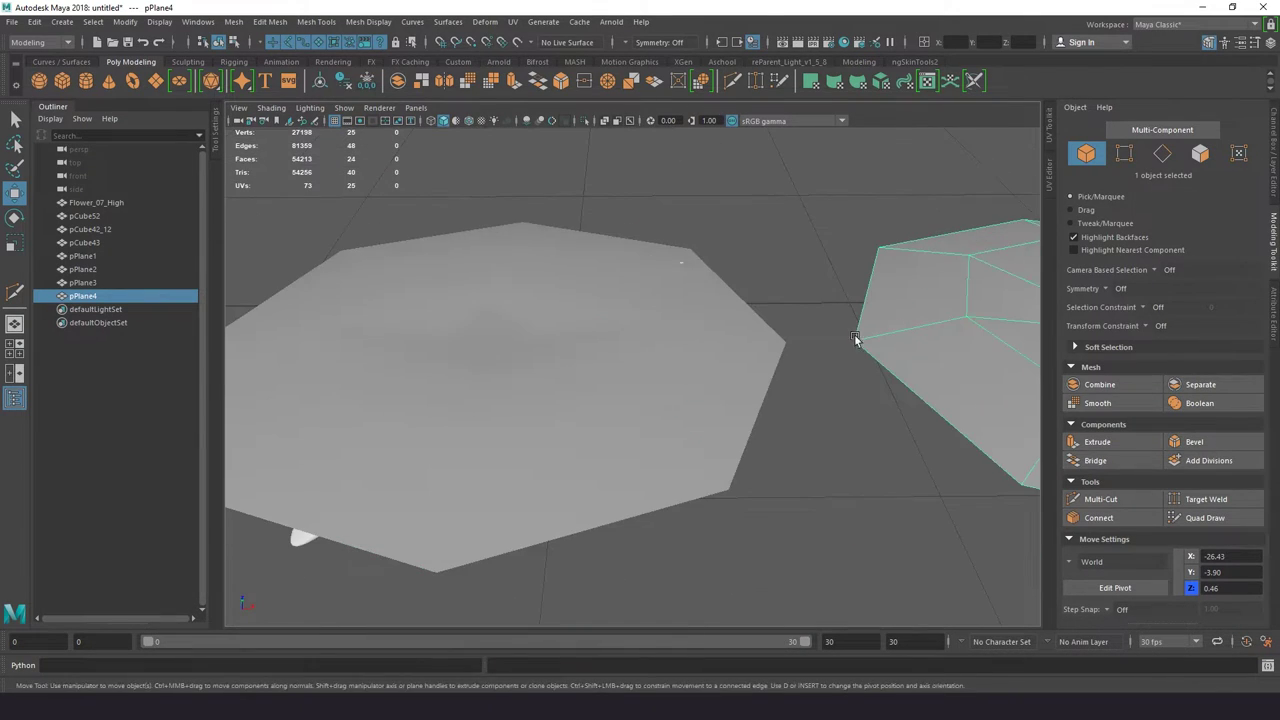
click(725, 285)
alt+right_drag(756, 285, 809, 357)
mouse_move(809, 357)
alt+mouse_down()
mouse_move(560, 230)
mouse_move(503, 175)
alt+mouse_up()
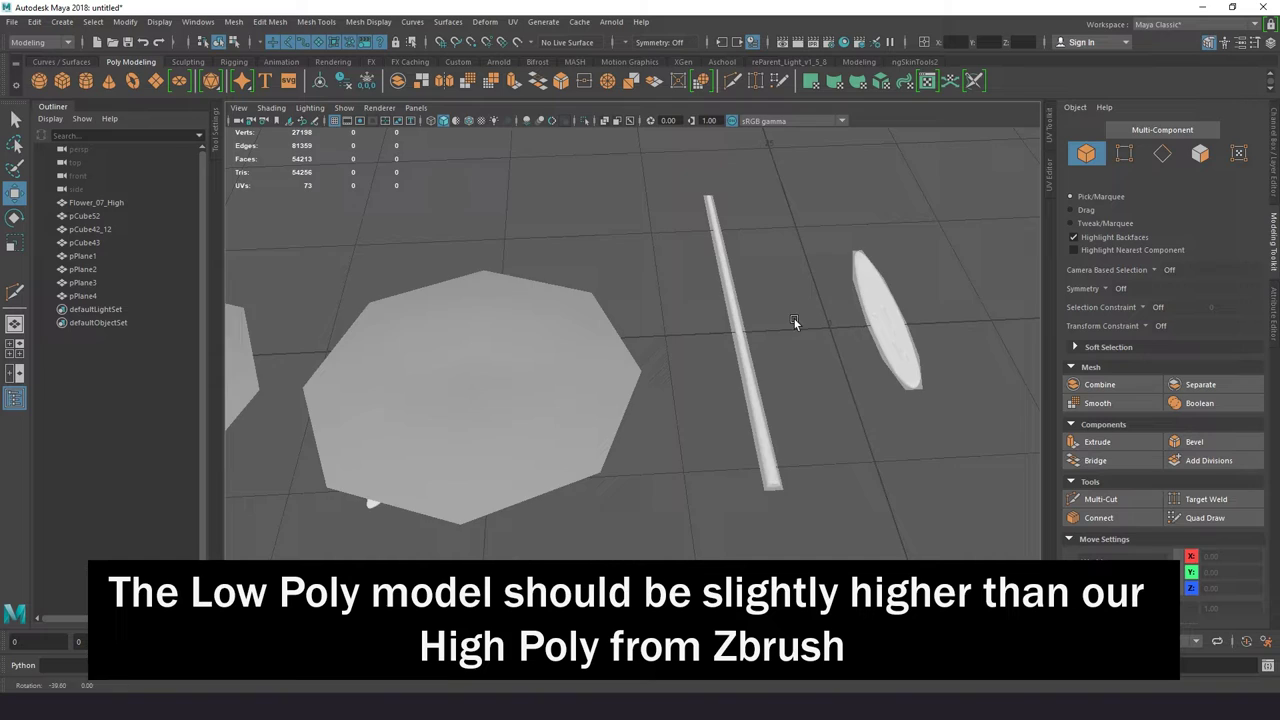
scroll(794, 319, up, 5)
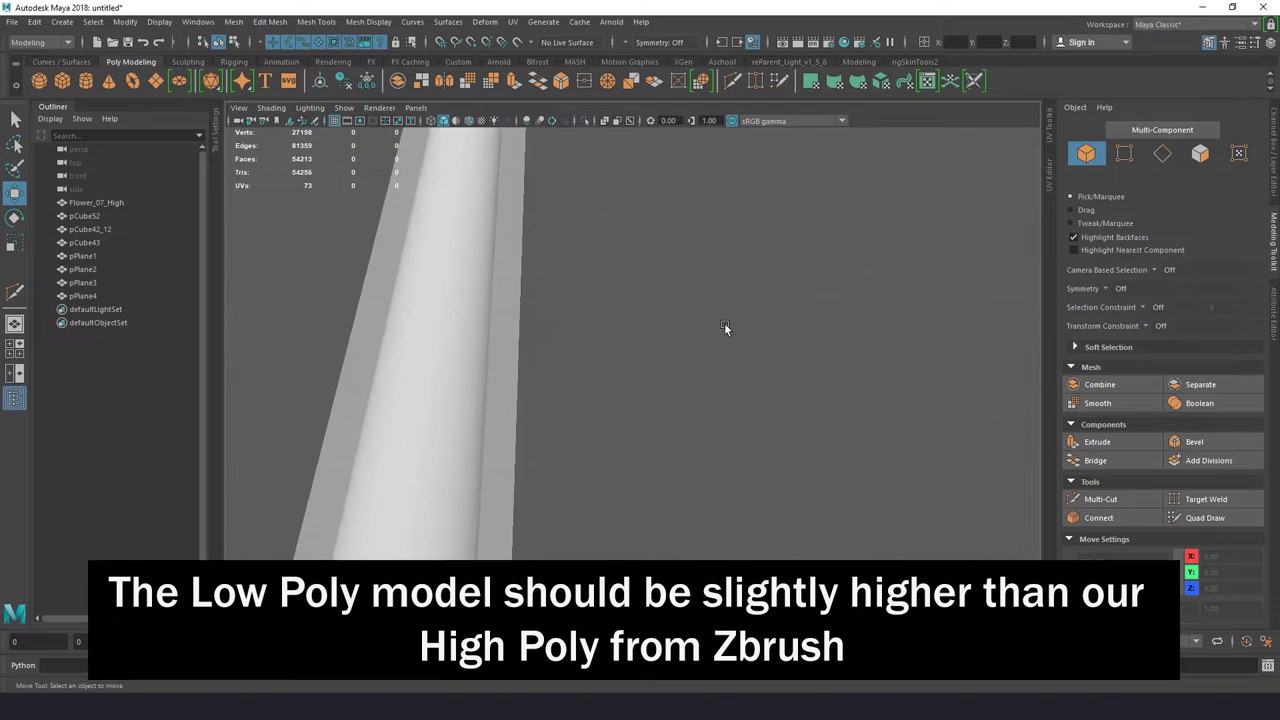
mouse_move(724, 323)
alt+mouse_down()
mouse_move(648, 309)
mouse_move(766, 332)
alt+mouse_up()
- Raise the stem card and leaf card slightly above the high-poly parts
click(648, 309)
middle_drag(766, 332, 655, 197)
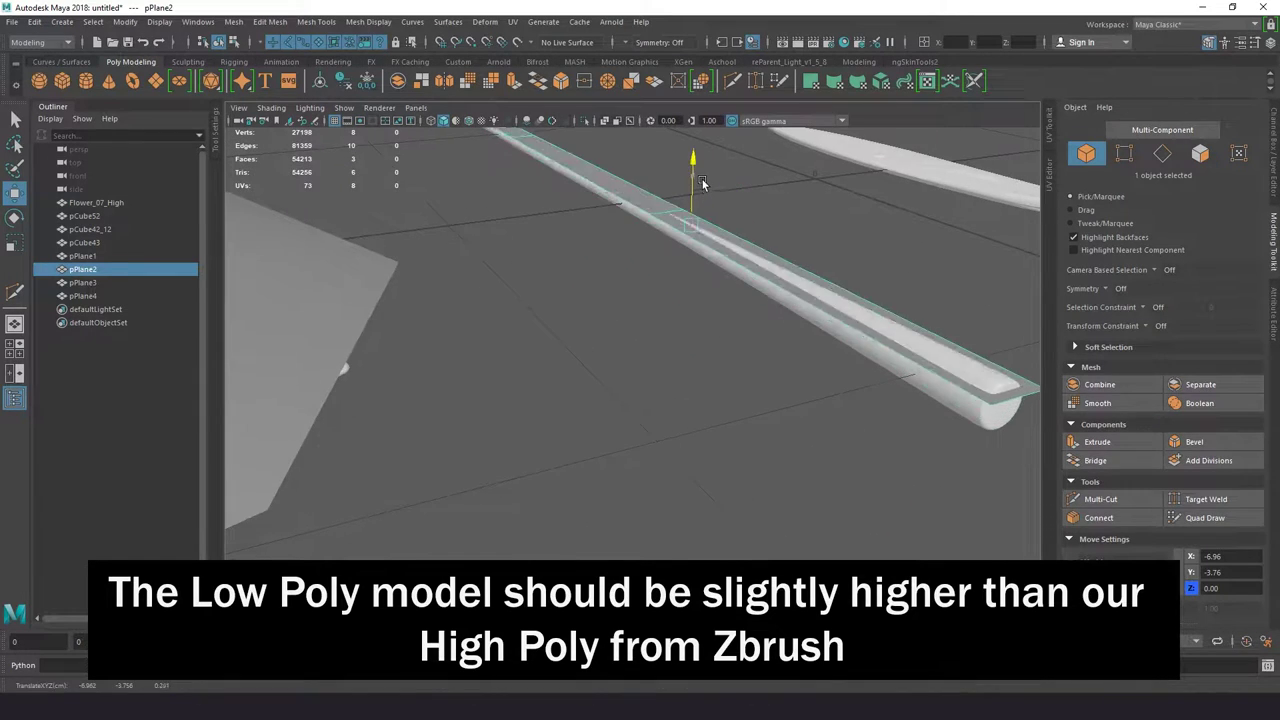
mouse_move(655, 197)
alt+mouse_down()
mouse_move(657, 251)
mouse_move(572, 251)
alt+mouse_up()
alt+right_drag(572, 251, 754, 329)
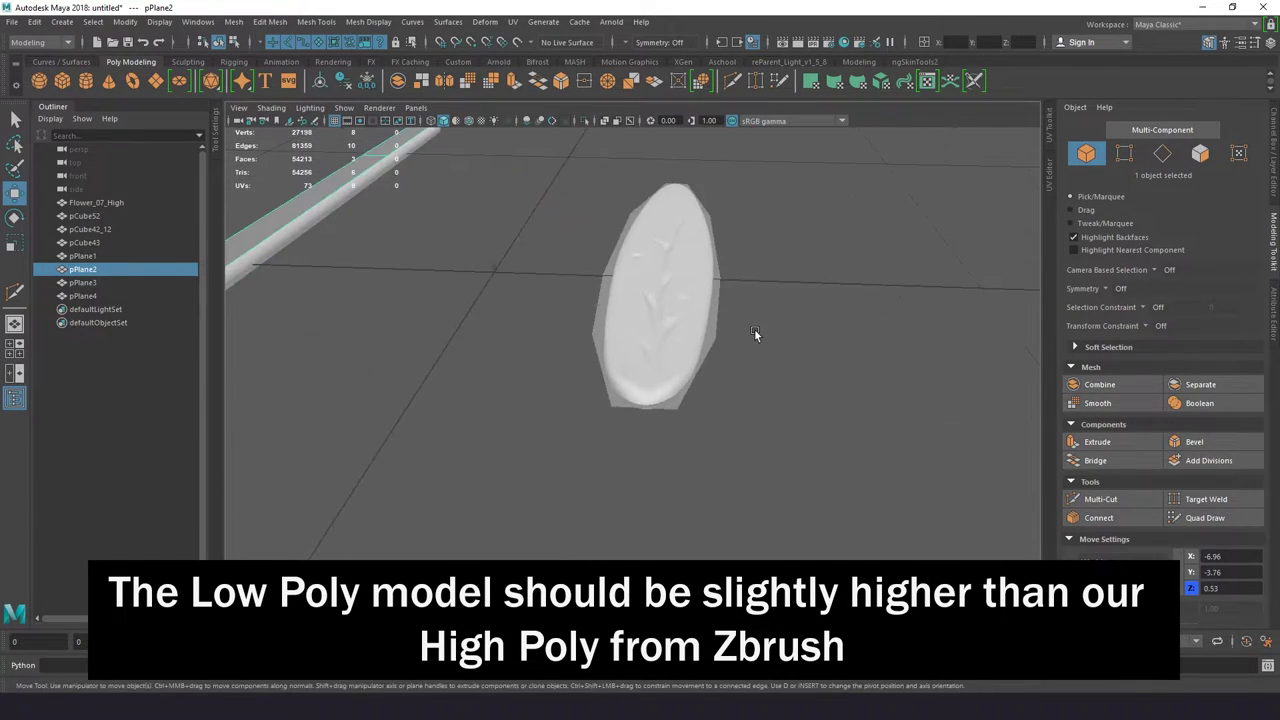
click(754, 329)
mouse_move(754, 329)
alt+mouse_down()
mouse_move(798, 362)
mouse_move(557, 242)
alt+mouse_up()
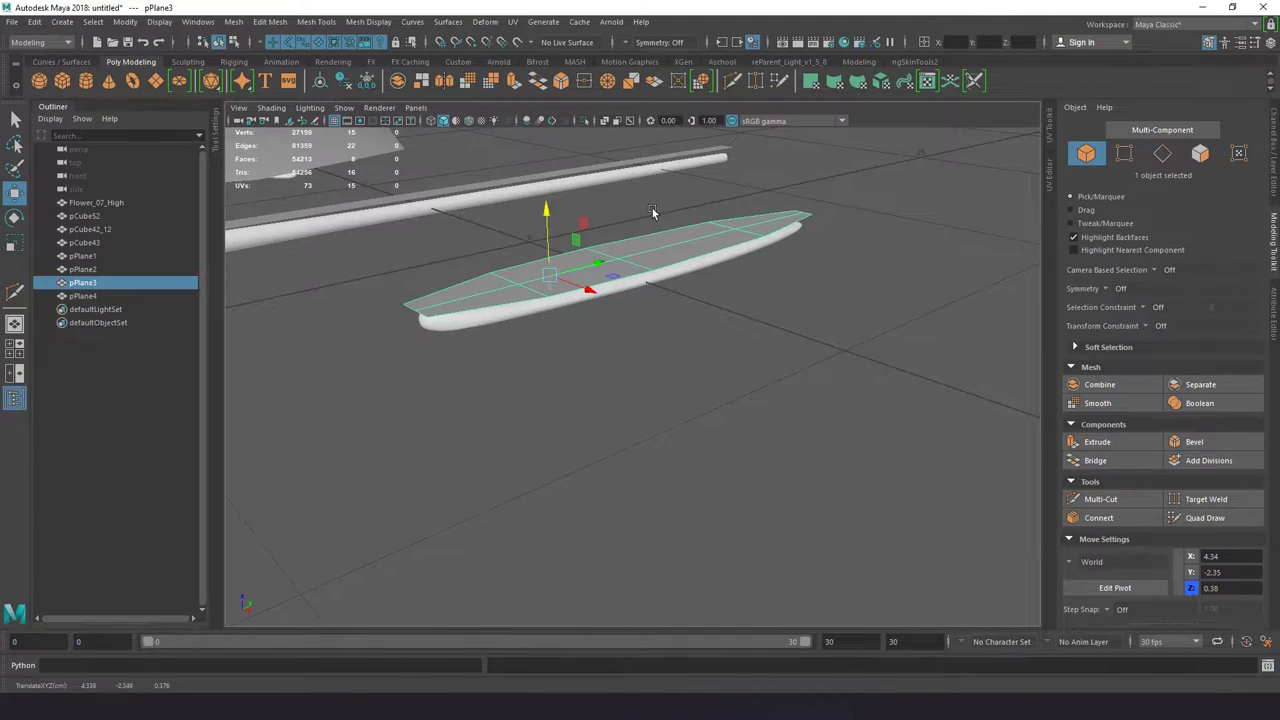
mouse_move(651, 210)
alt+mouse_down()
mouse_move(739, 197)
mouse_move(551, 329)
alt+mouse_up()
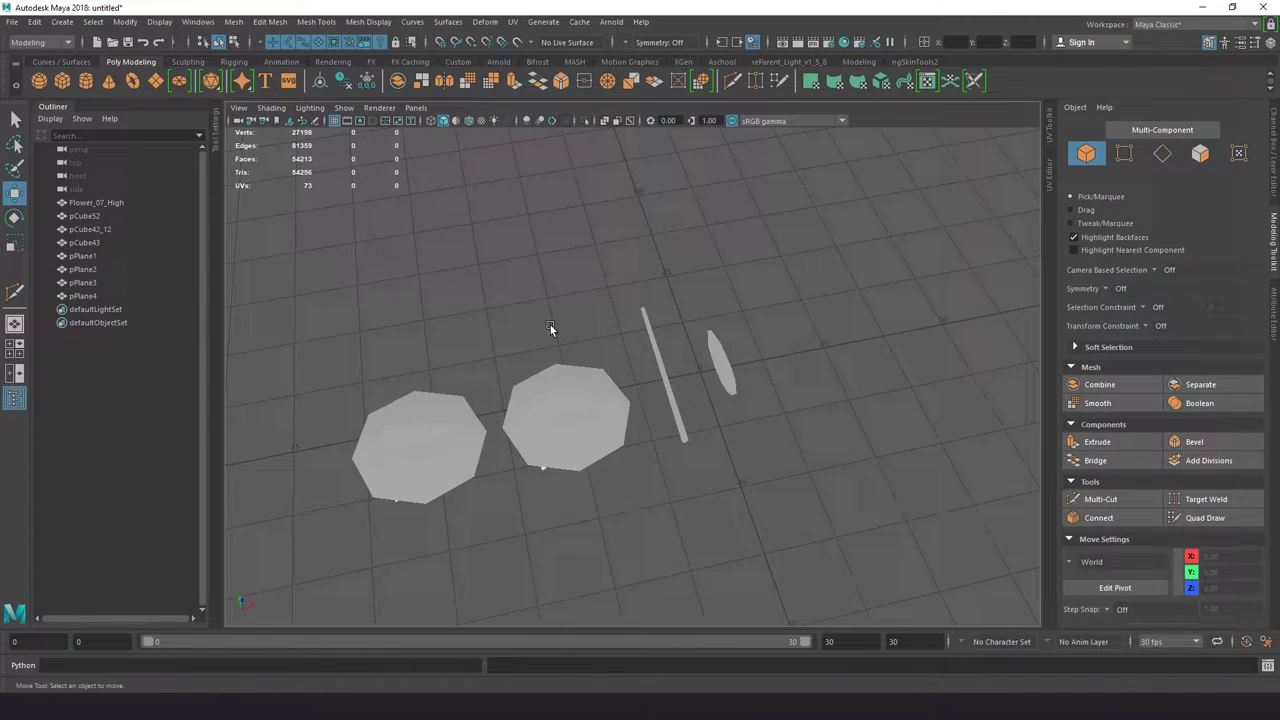
- Hide Flower_07_High through pCube43 so only the low-poly cards show
click(113, 240)
shift+click(118, 207)
key(ctrl+h)
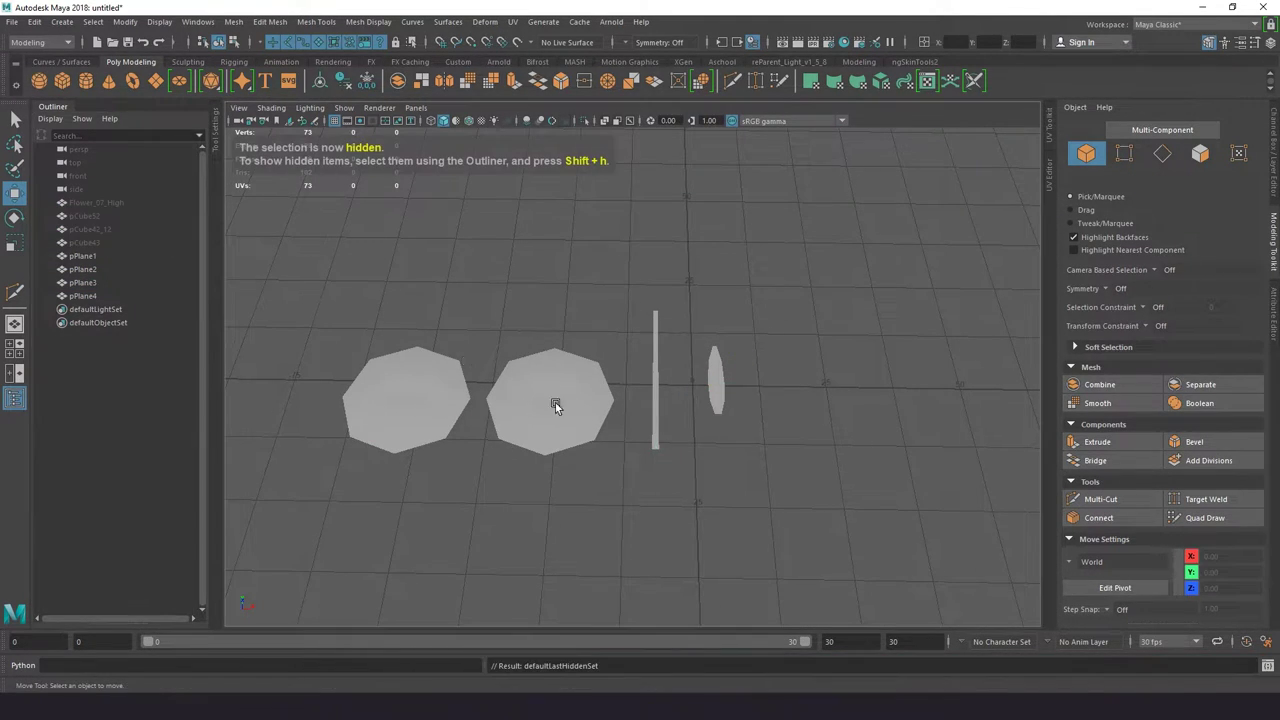
alt+middle_drag(555, 402, 497, 367)
alt+drag(349, 420, 280, 434)
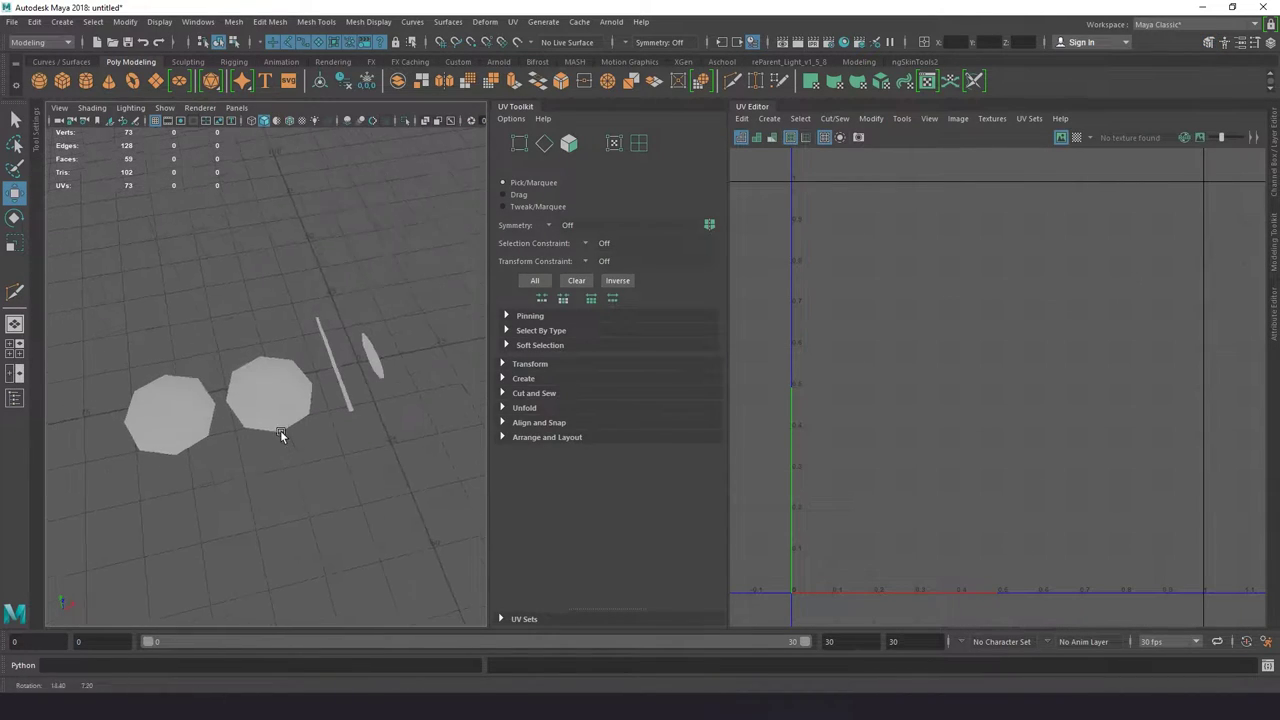
- Project planar UVs onto all four plane cards
click(150, 432)
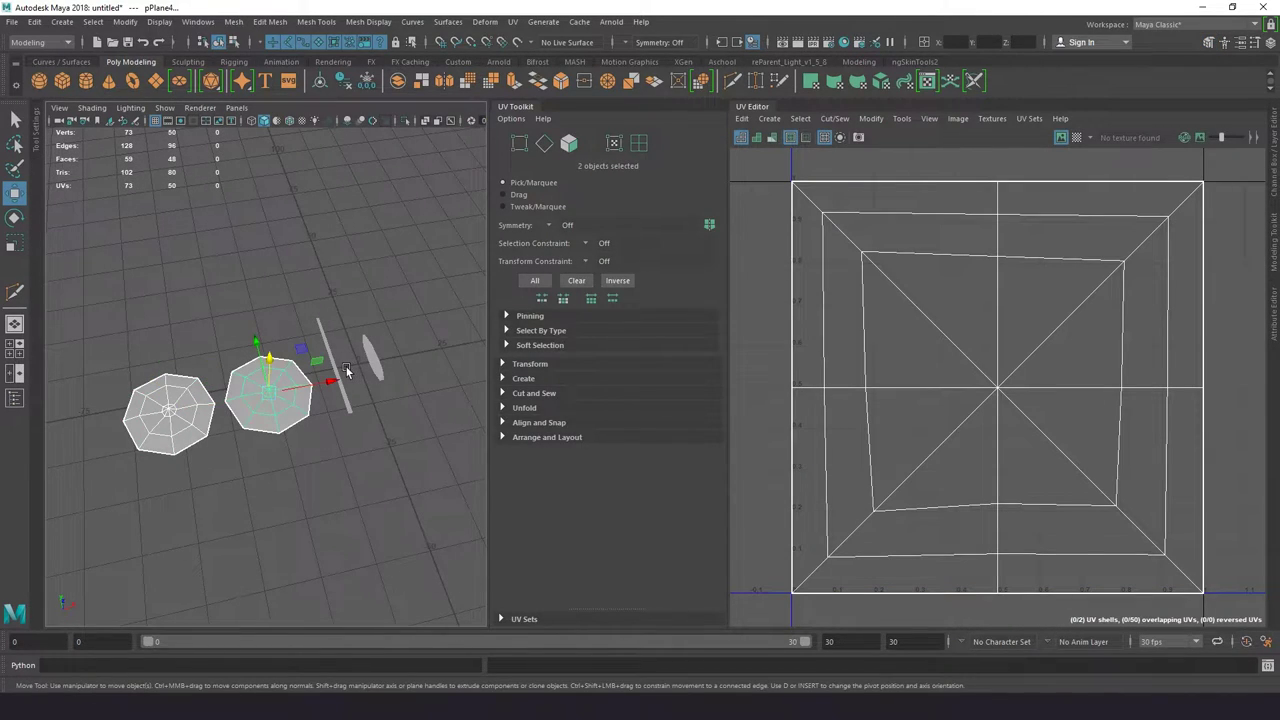
shift+click(390, 372)
click(523, 378)
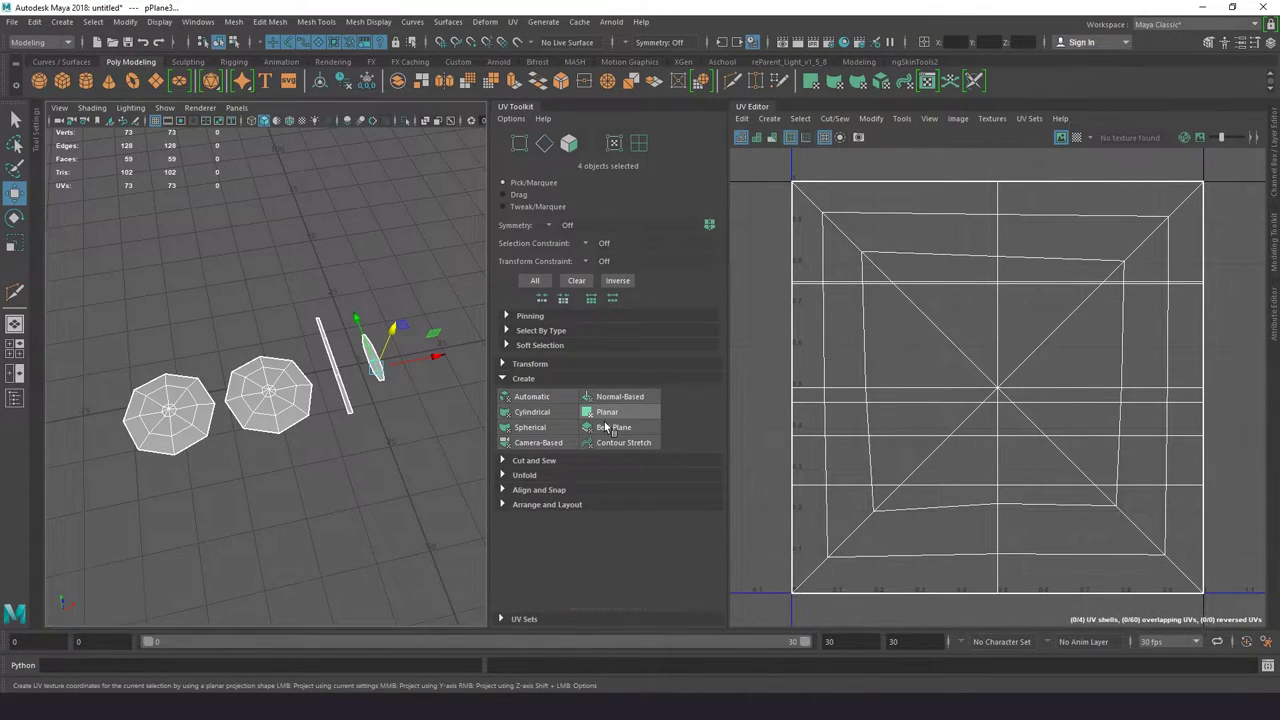
click(588, 412)
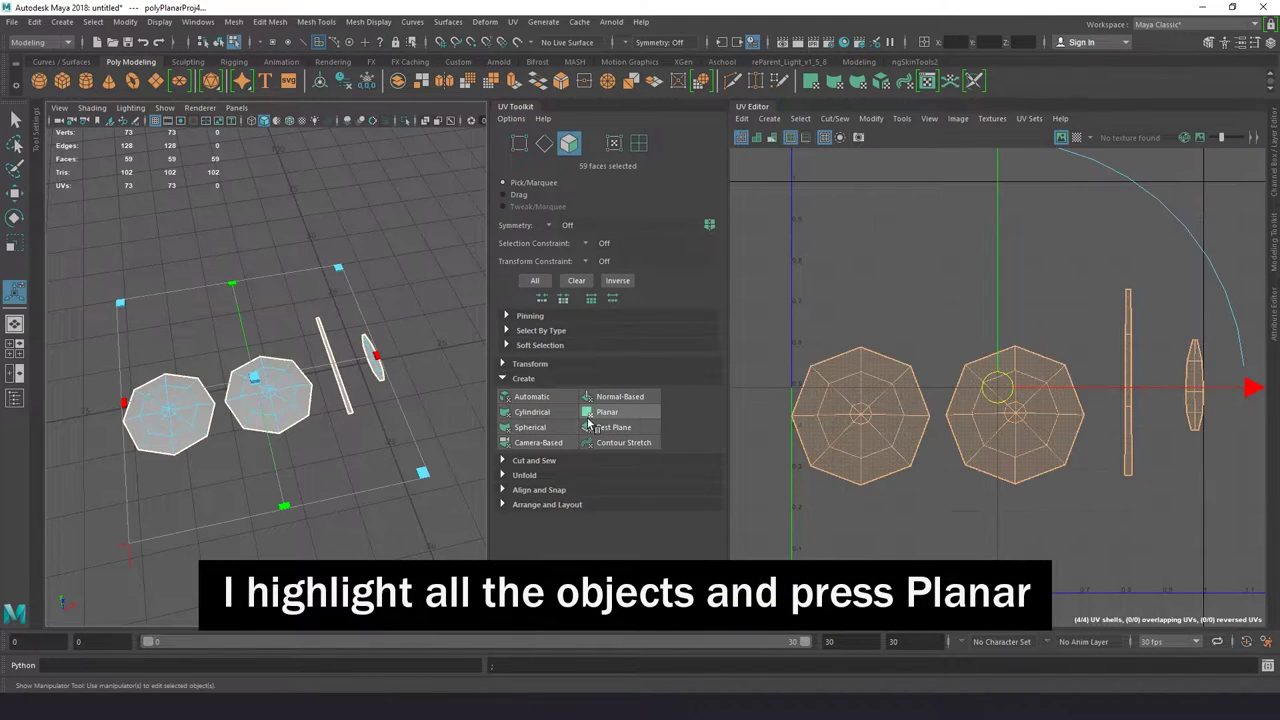
alt+drag(279, 449, 300, 397)
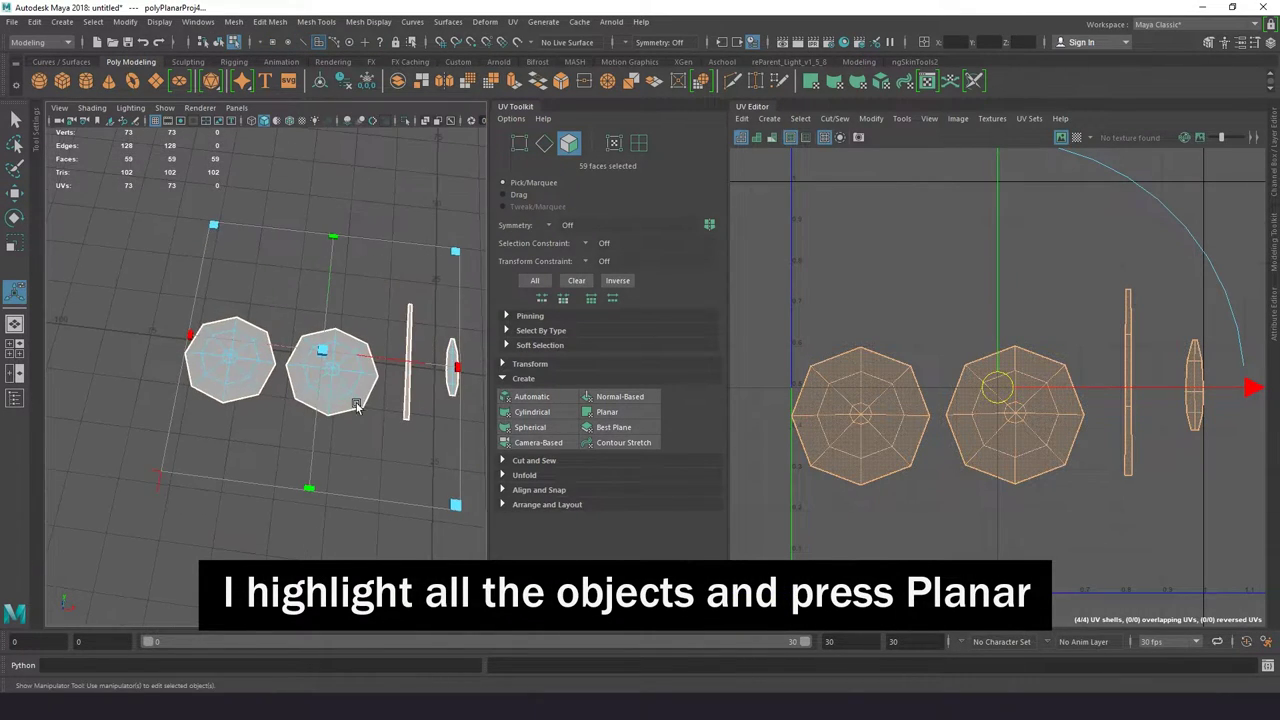
click(794, 403)
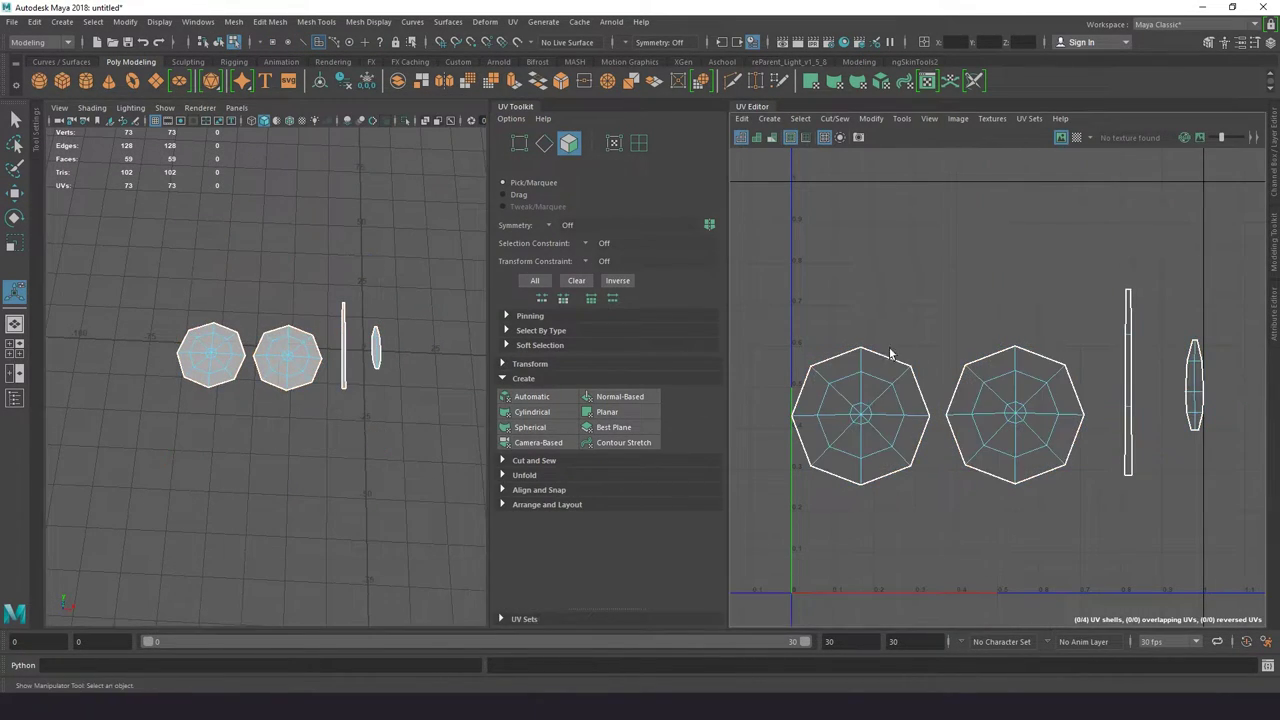
- Select the stem UV strip and expand the Cut and Sew and Unfold sections
scroll(948, 390, down, 2)
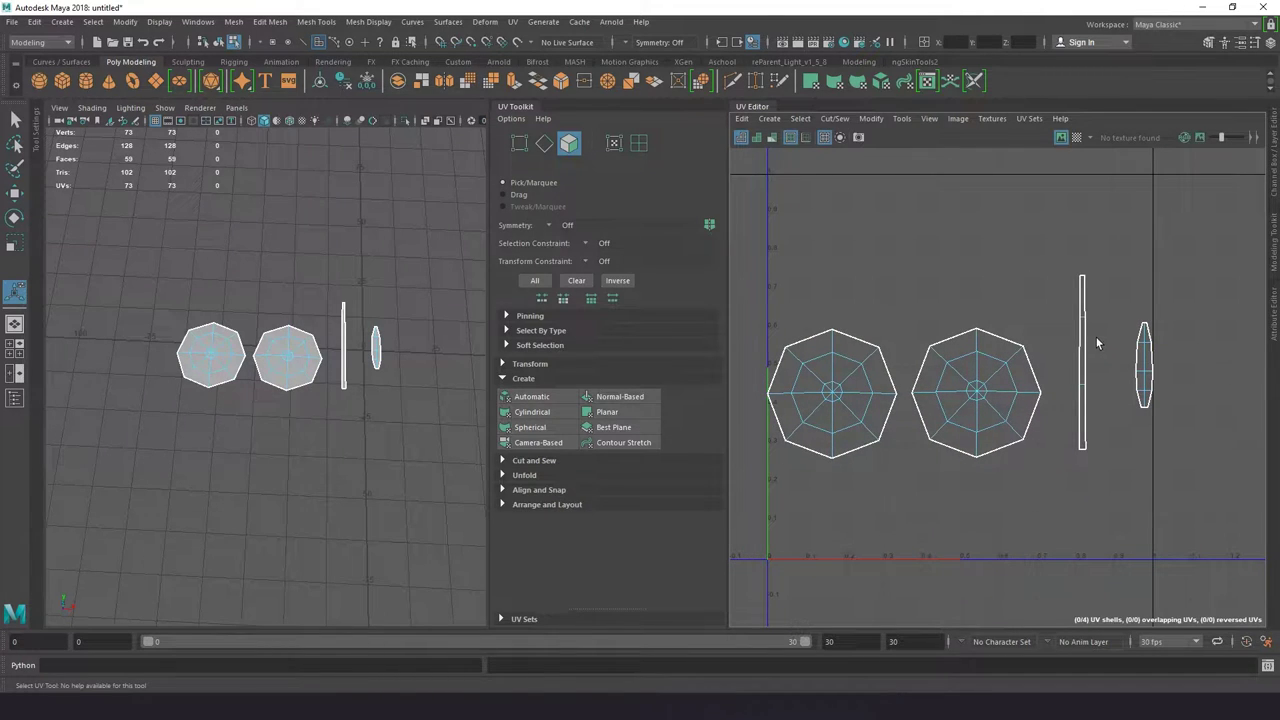
scroll(1096, 337, up, 2)
scroll(1081, 376, up, 2)
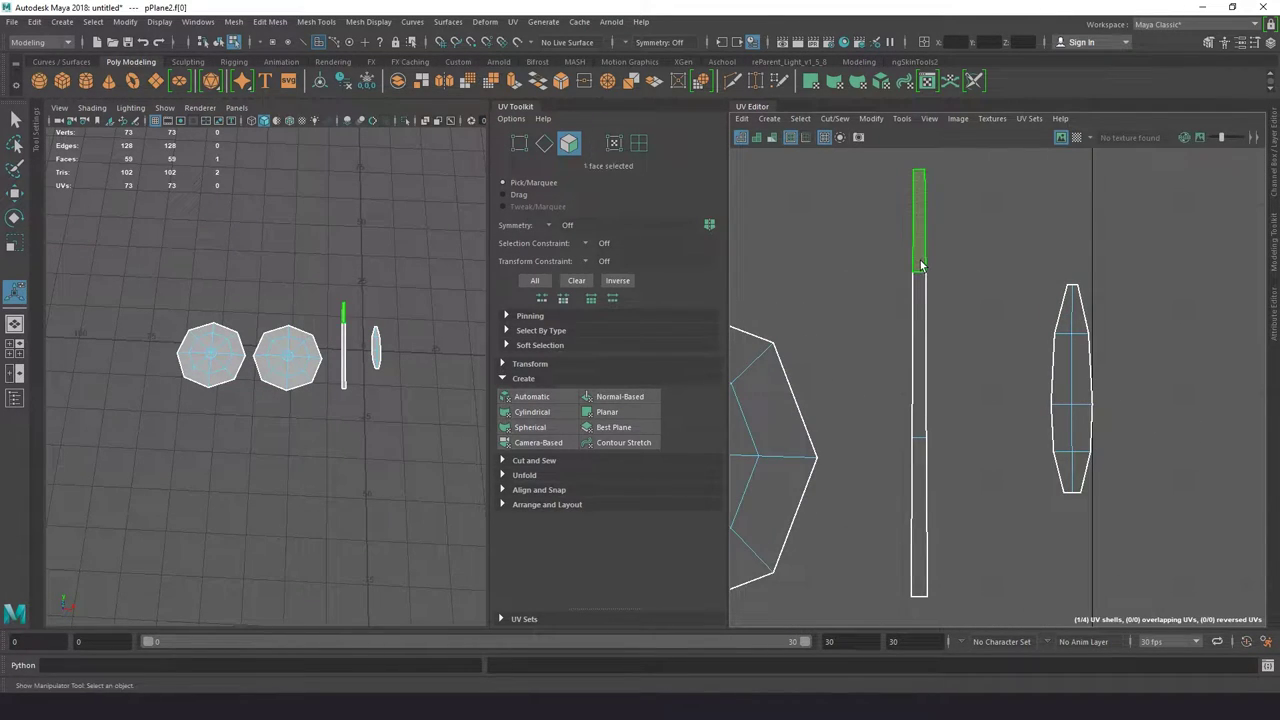
alt+middle_drag(960, 529, 958, 512)
click(505, 462)
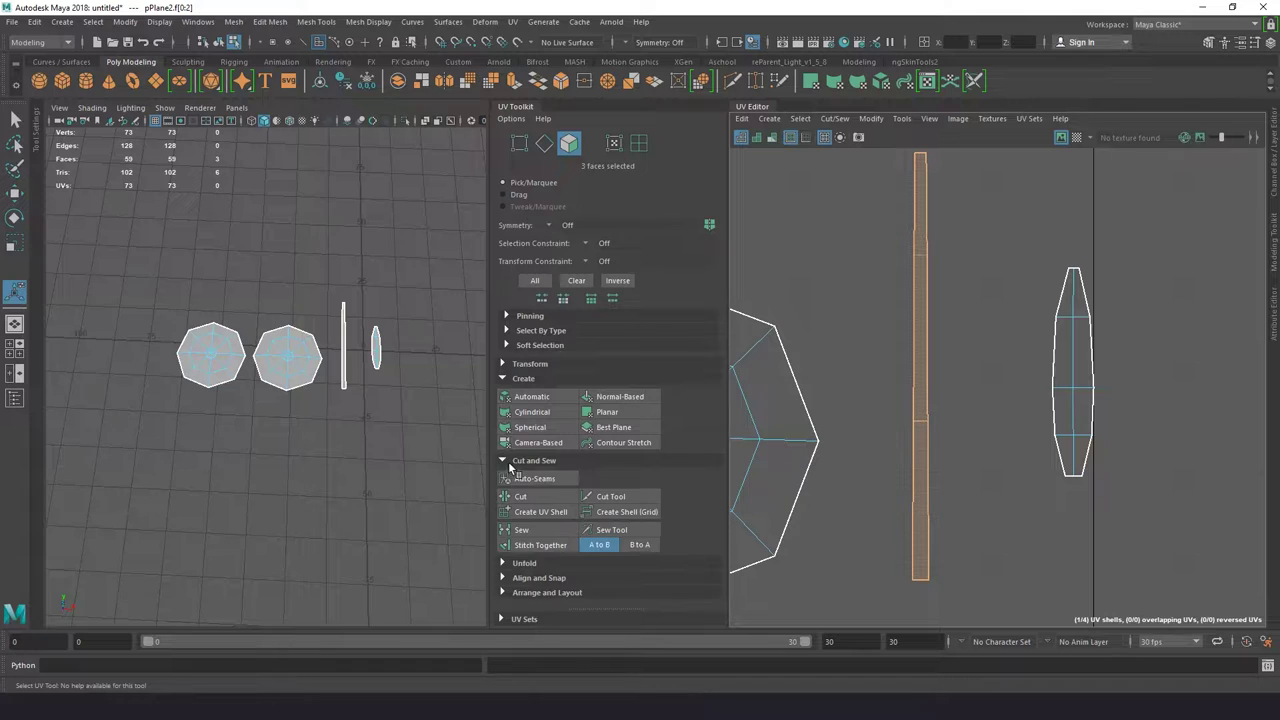
click(518, 563)
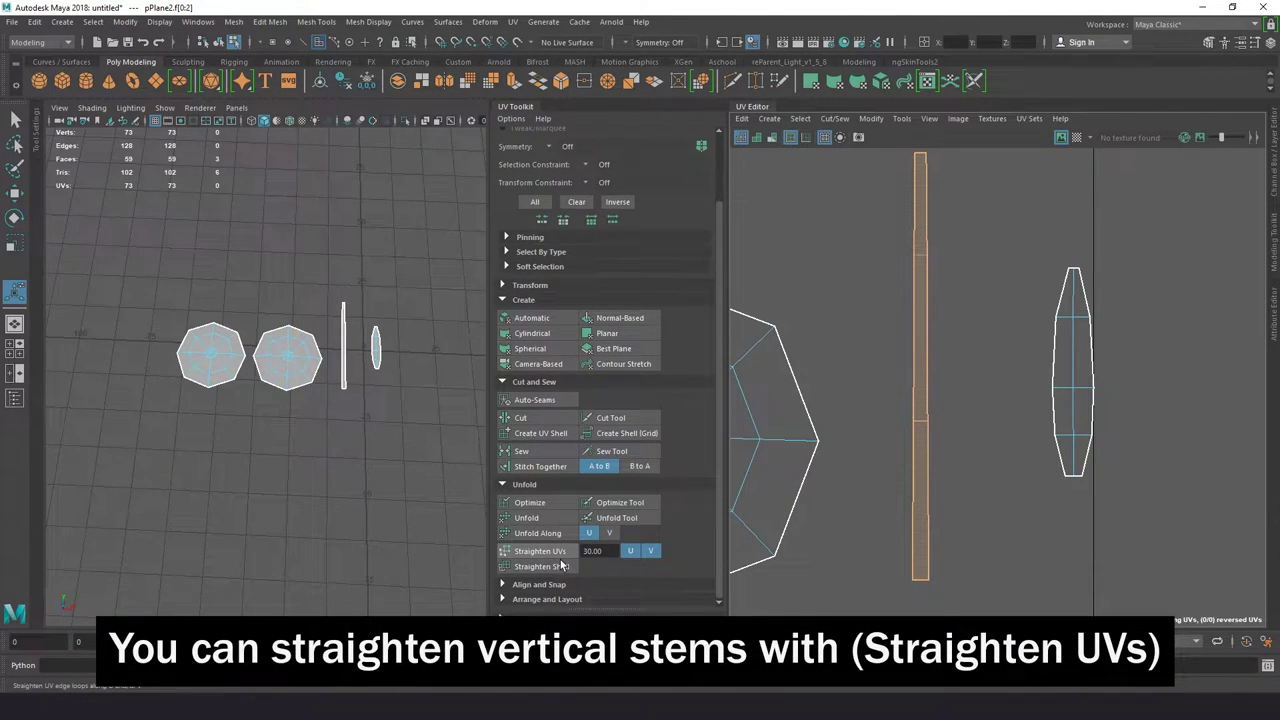
- Turn on the checker map to inspect the UV shells
mouse_move(1097, 374)
alt+middle_down()
mouse_move(968, 340)
mouse_move(985, 334)
alt+middle_up()
click(1075, 137)
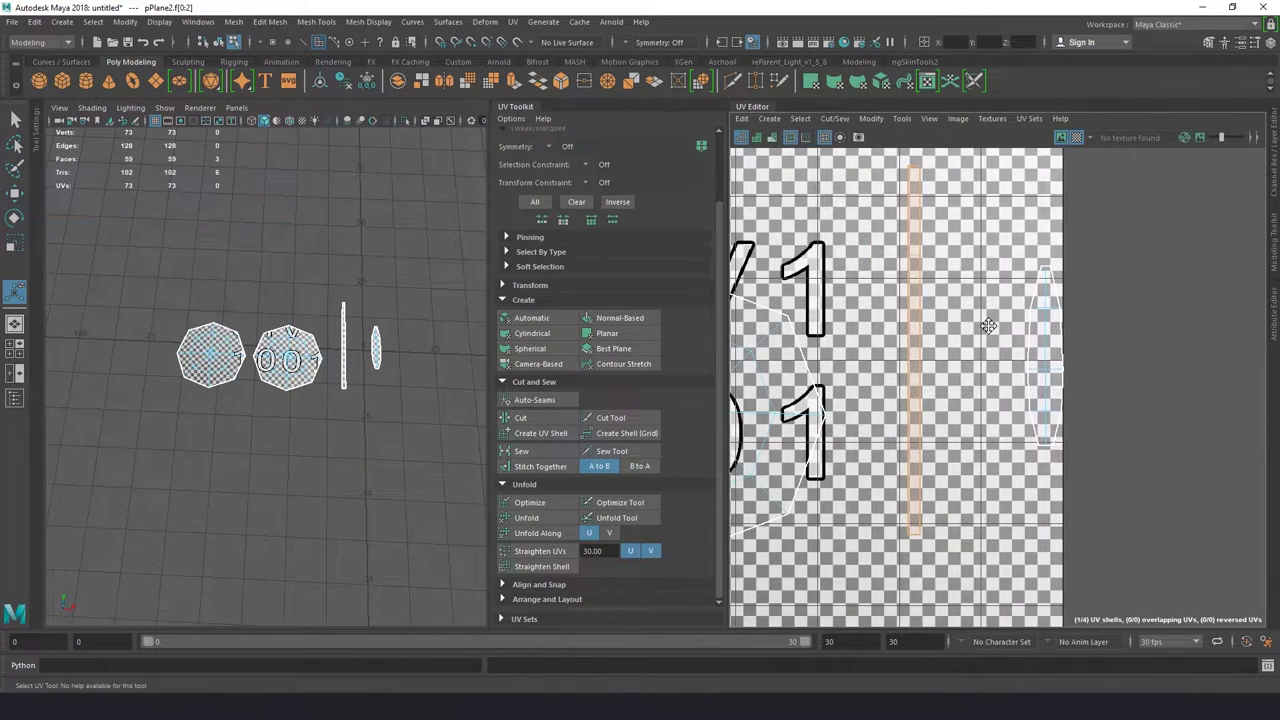
click(1003, 340)
alt+middle_drag(1020, 345, 950, 352)
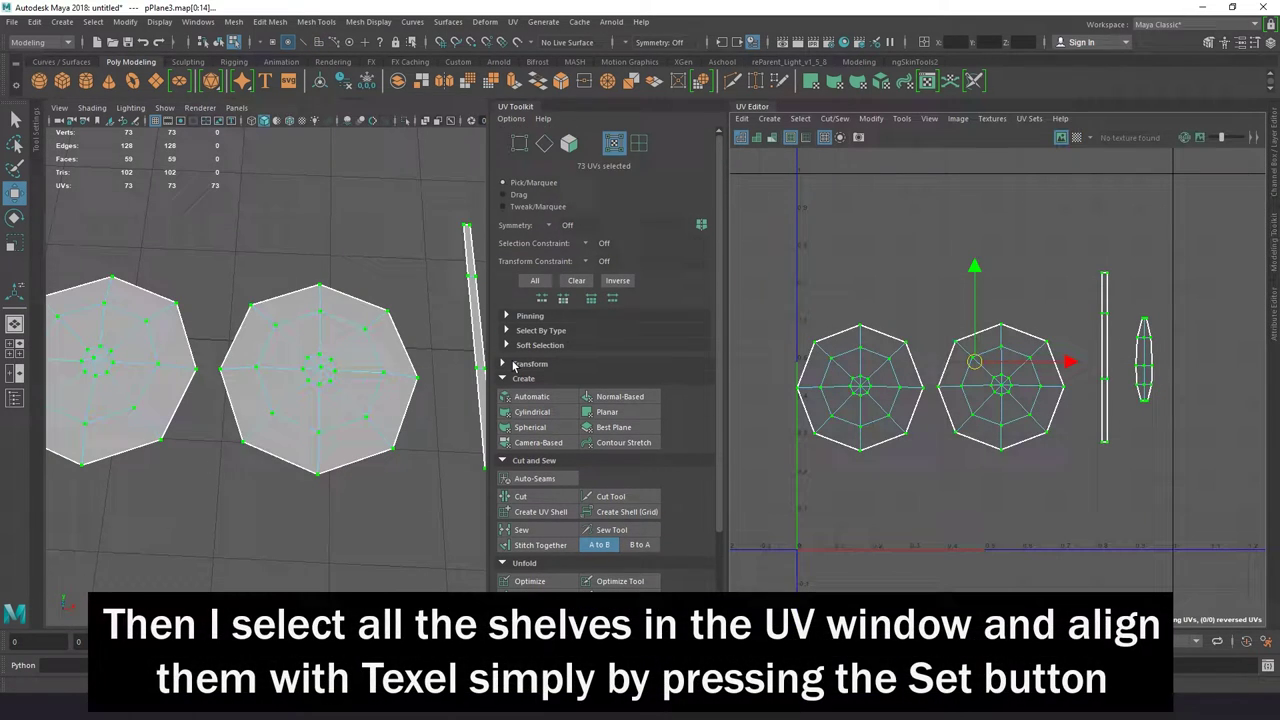
- Set a uniform texel density across all UV shells
click(514, 365)
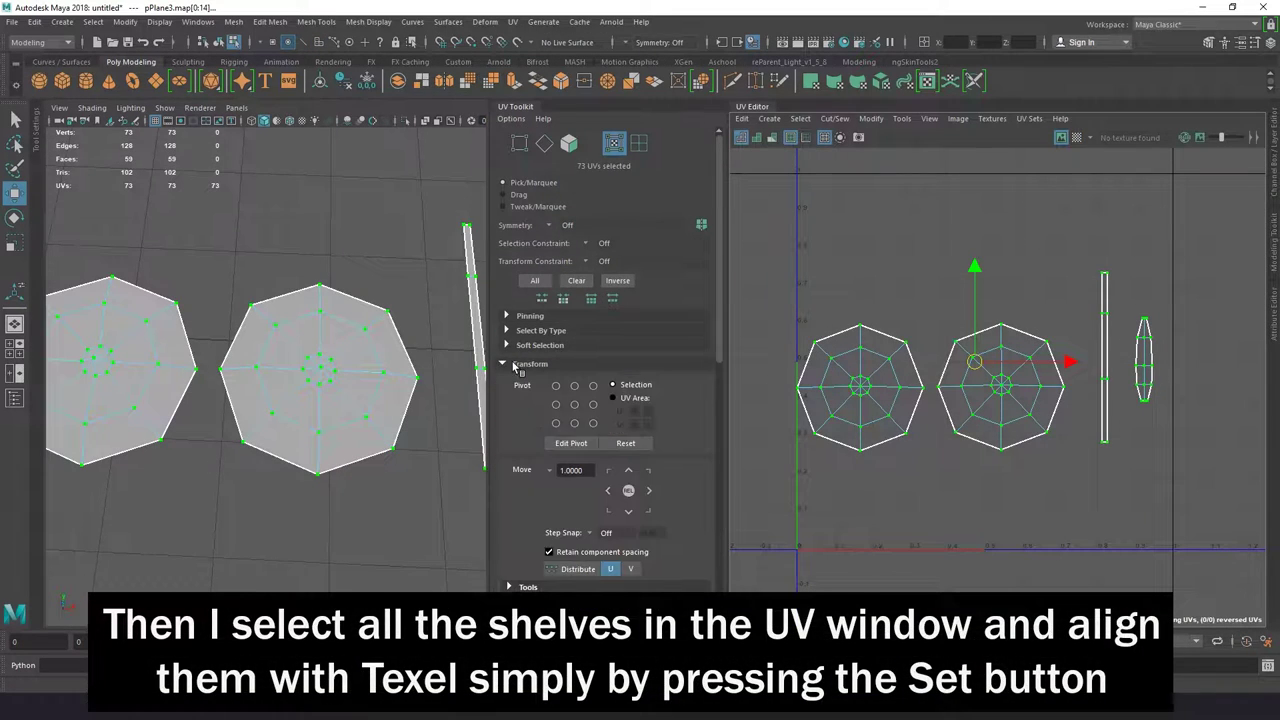
scroll(580, 450, down, 3)
scroll(620, 543, down, 2)
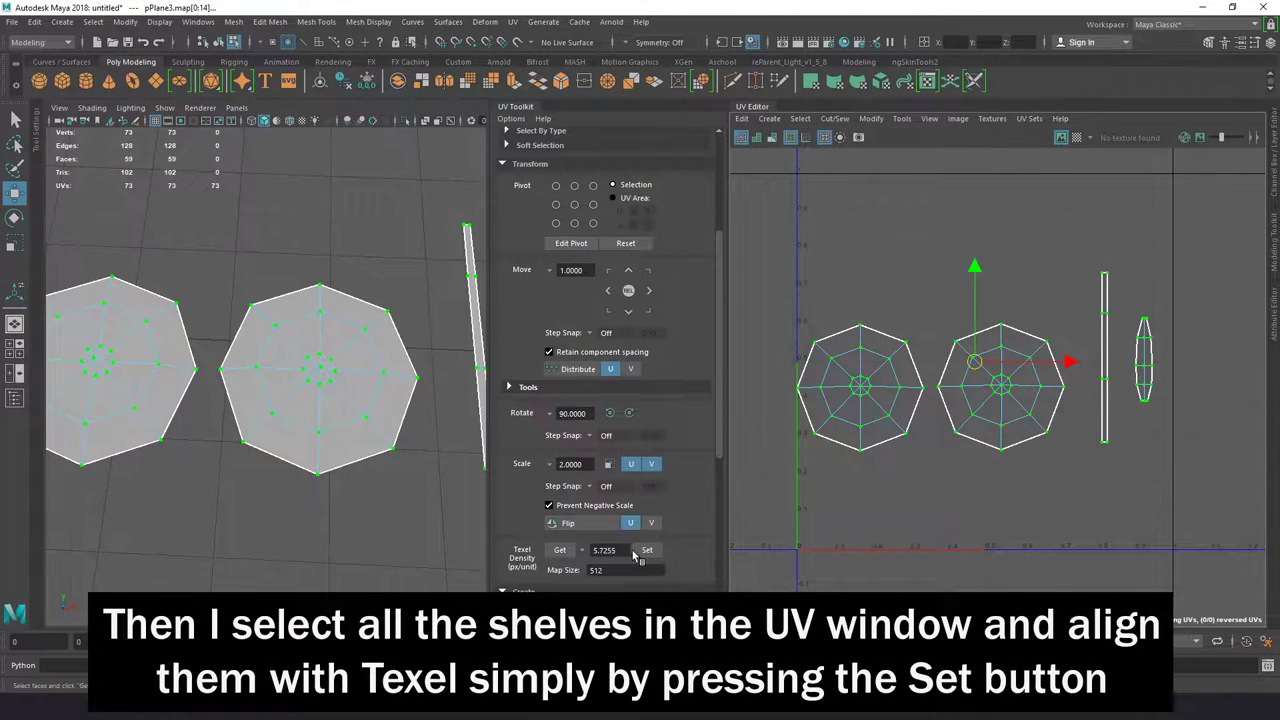
click(648, 551)
scroll(600, 570, down, 5)
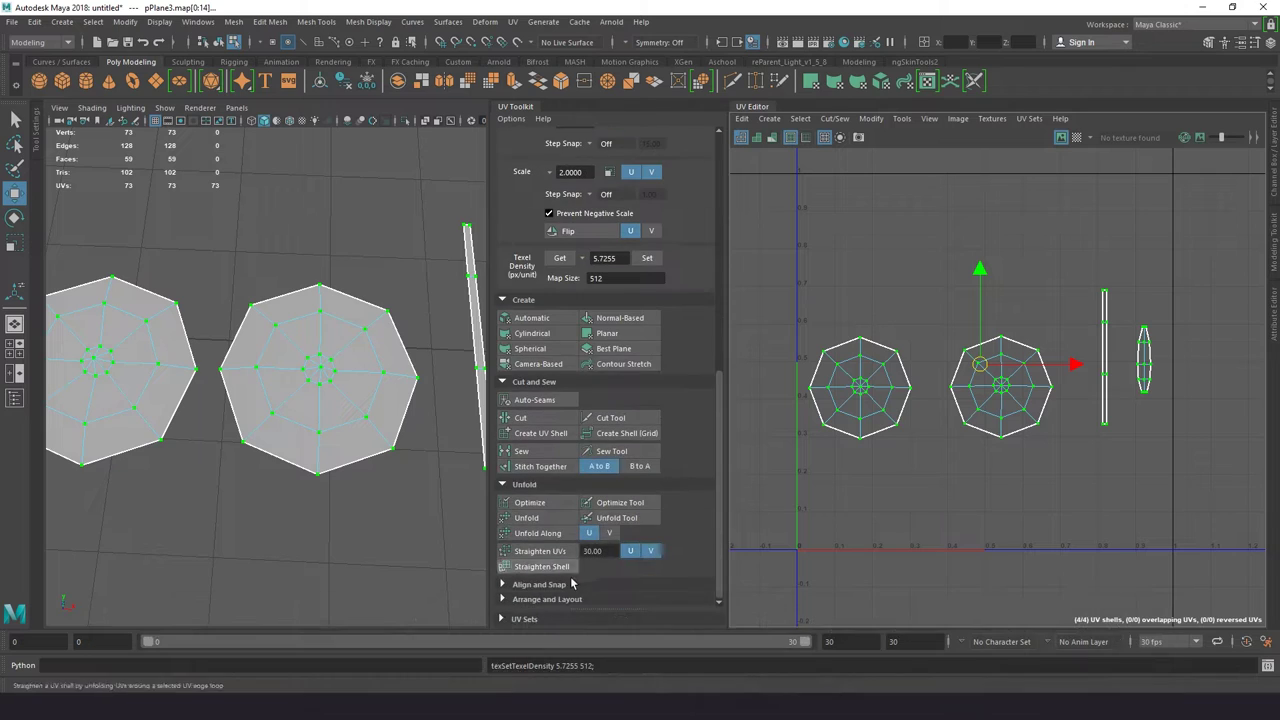
- Orient and lay out the shells in 0–1 space, then shift the strip shell right
click(520, 599)
scroll(540, 500, down, 3)
click(536, 483)
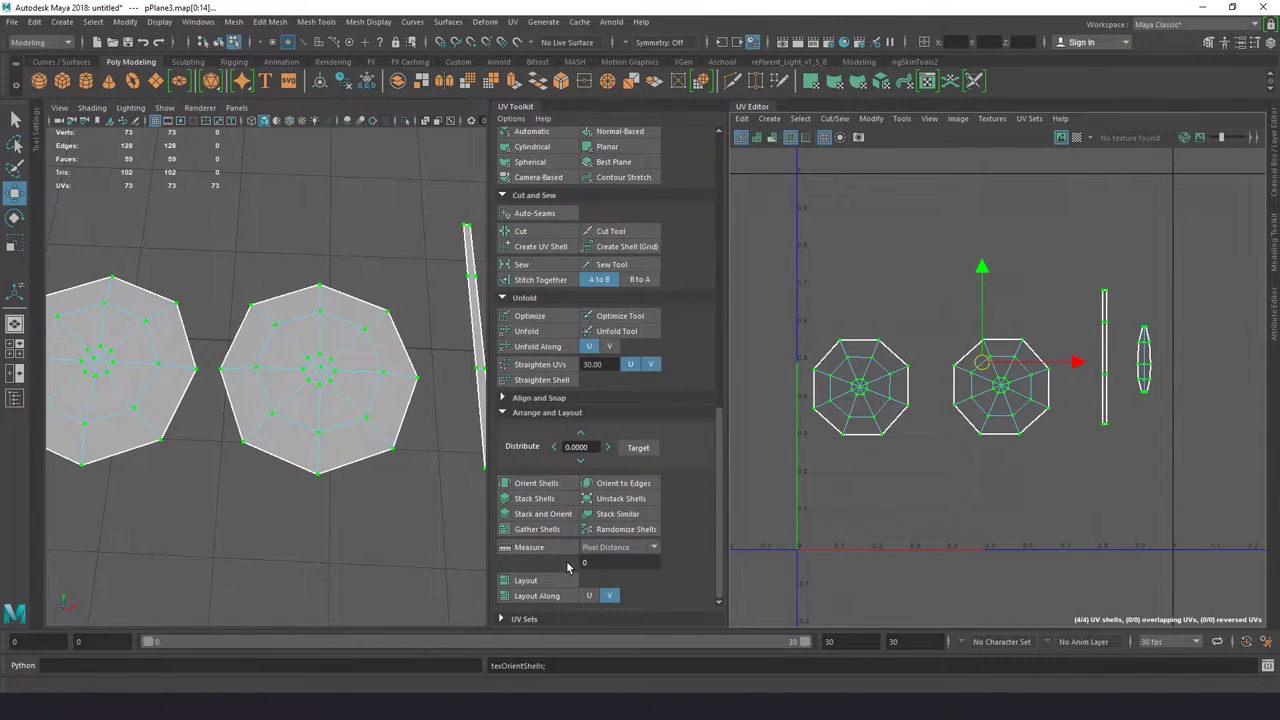
click(525, 580)
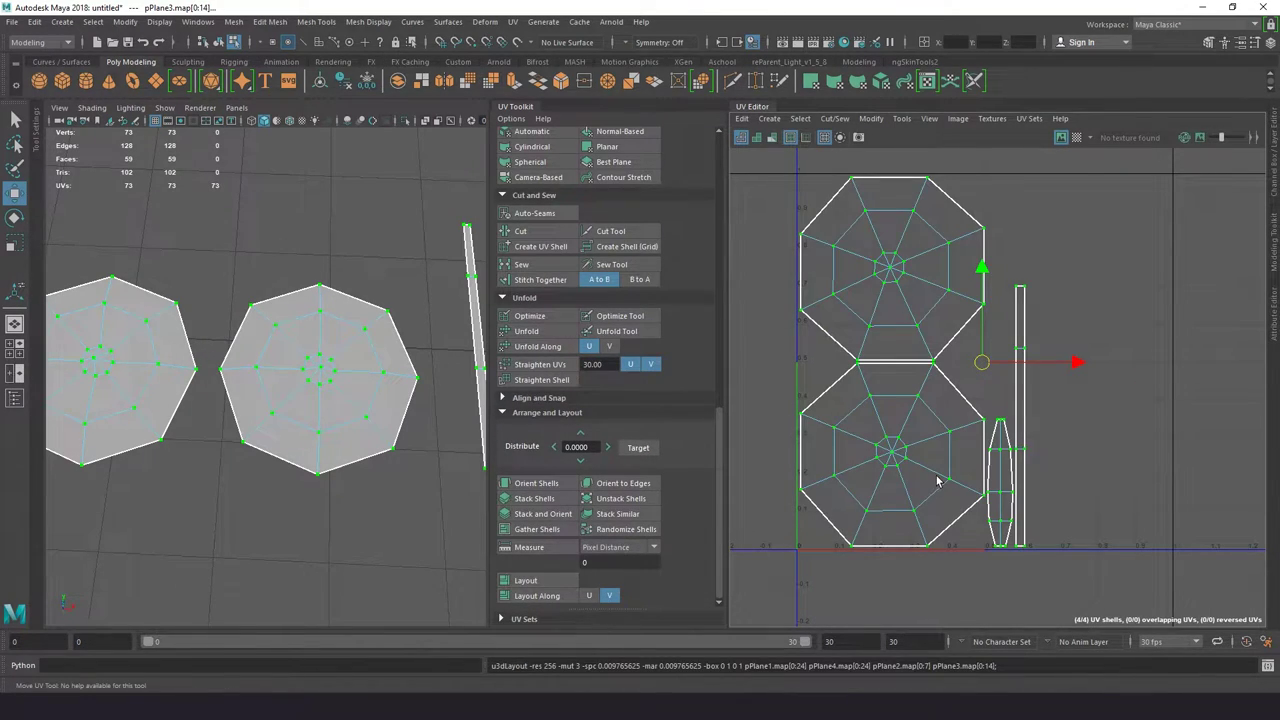
alt+middle_drag(937, 482, 904, 478)
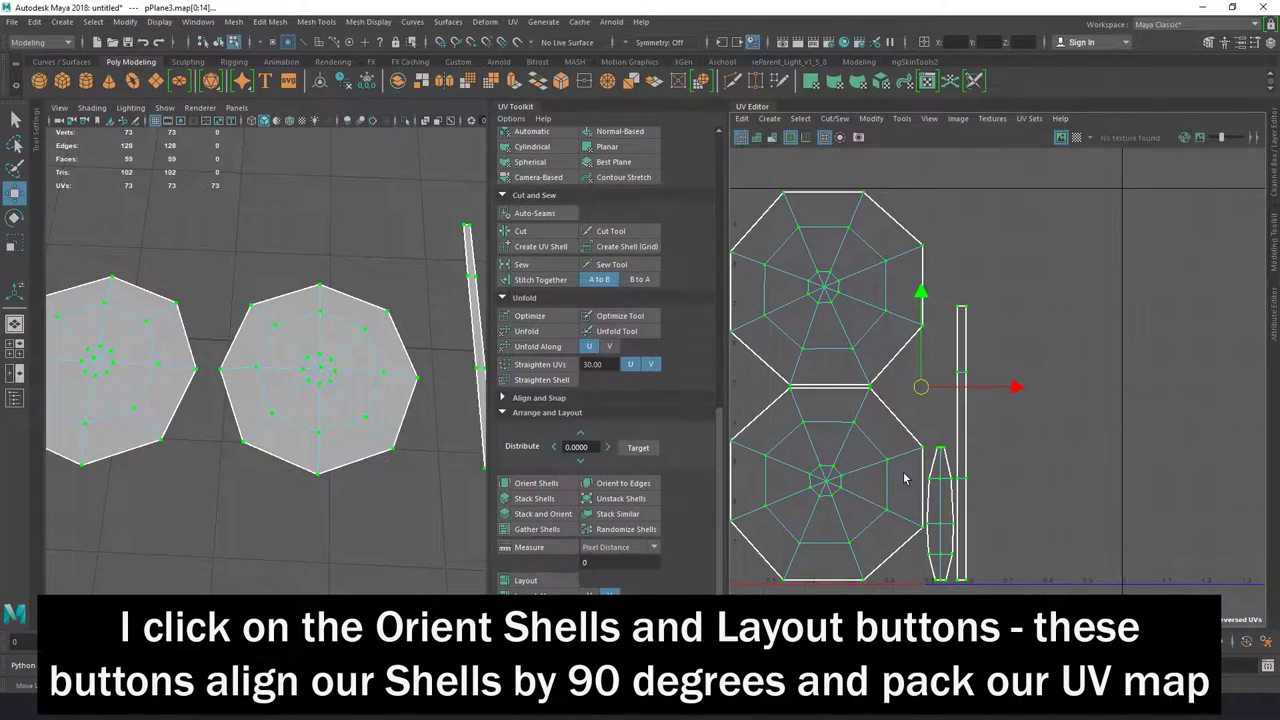
alt+right_drag(904, 478, 873, 457)
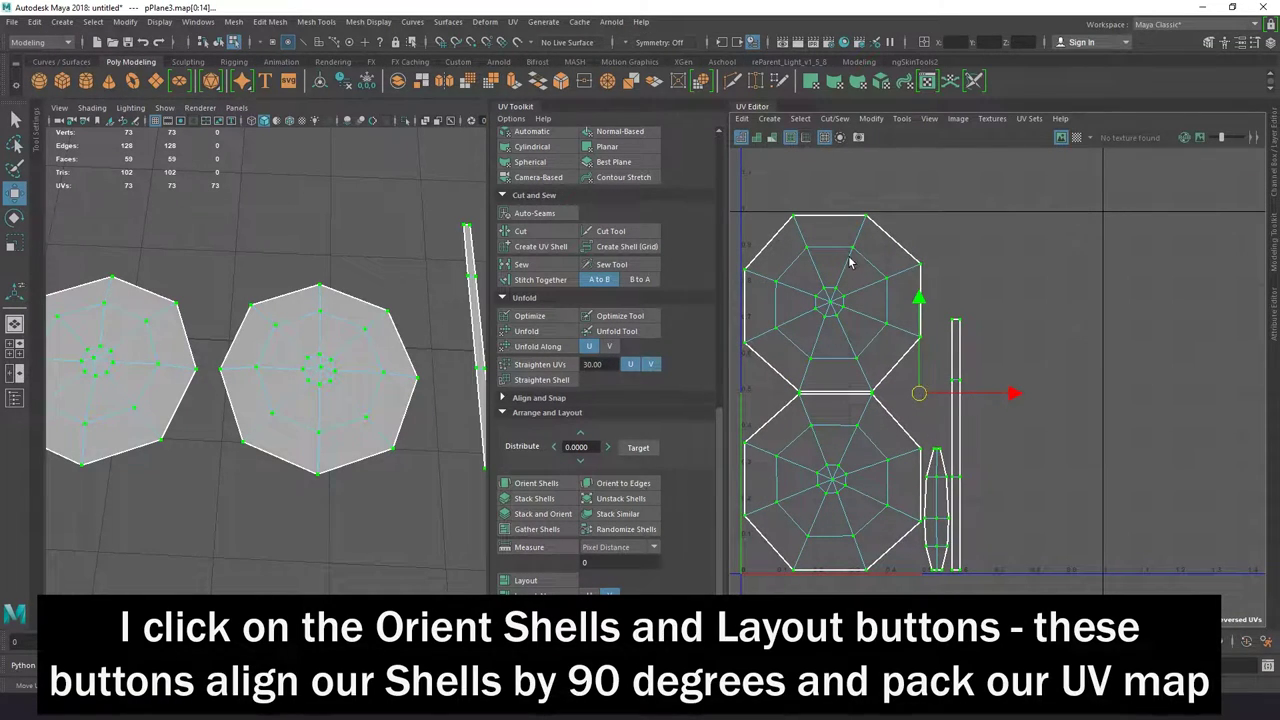
click(948, 467)
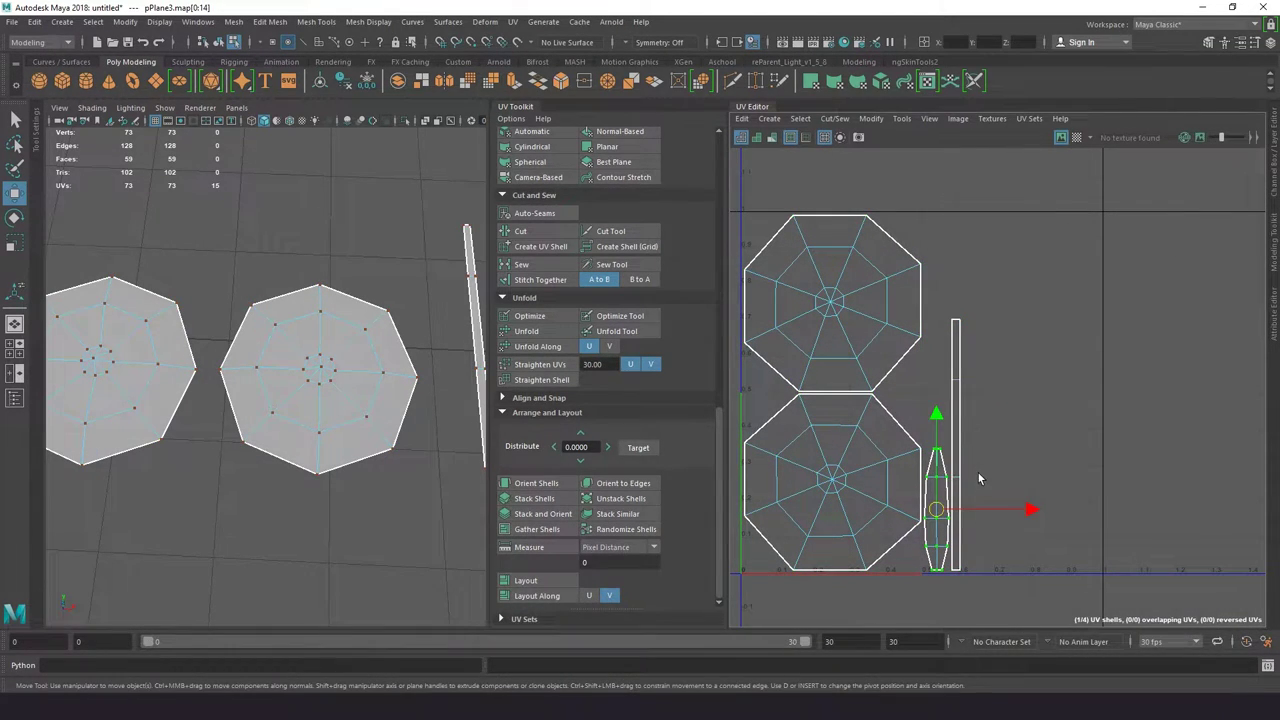
mouse_move(1003, 444)
mouse_down()
mouse_move(1072, 445)
mouse_move(1016, 392)
mouse_up()
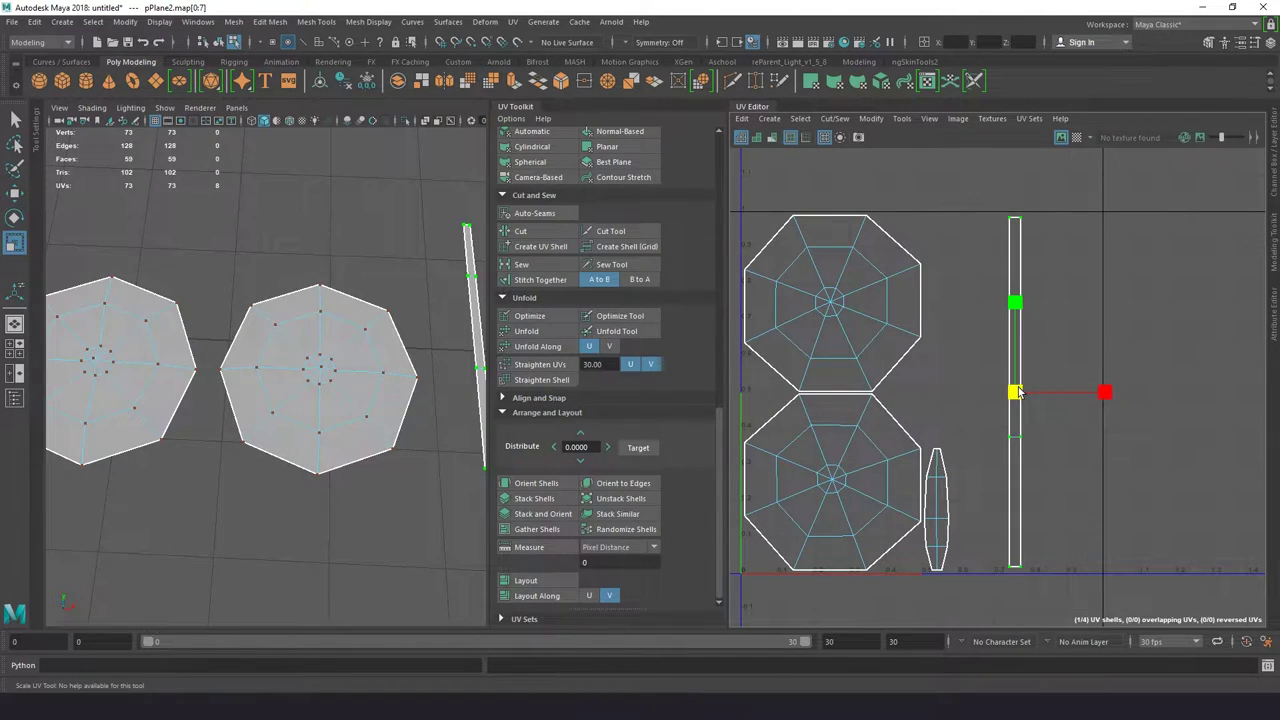
- Reposition the elliptical leaf shell and move the thin strip shell left beside the octagons
key(w)
drag(1080, 392, 1097, 392)
click(936, 505)
drag(936, 505, 1133, 505)
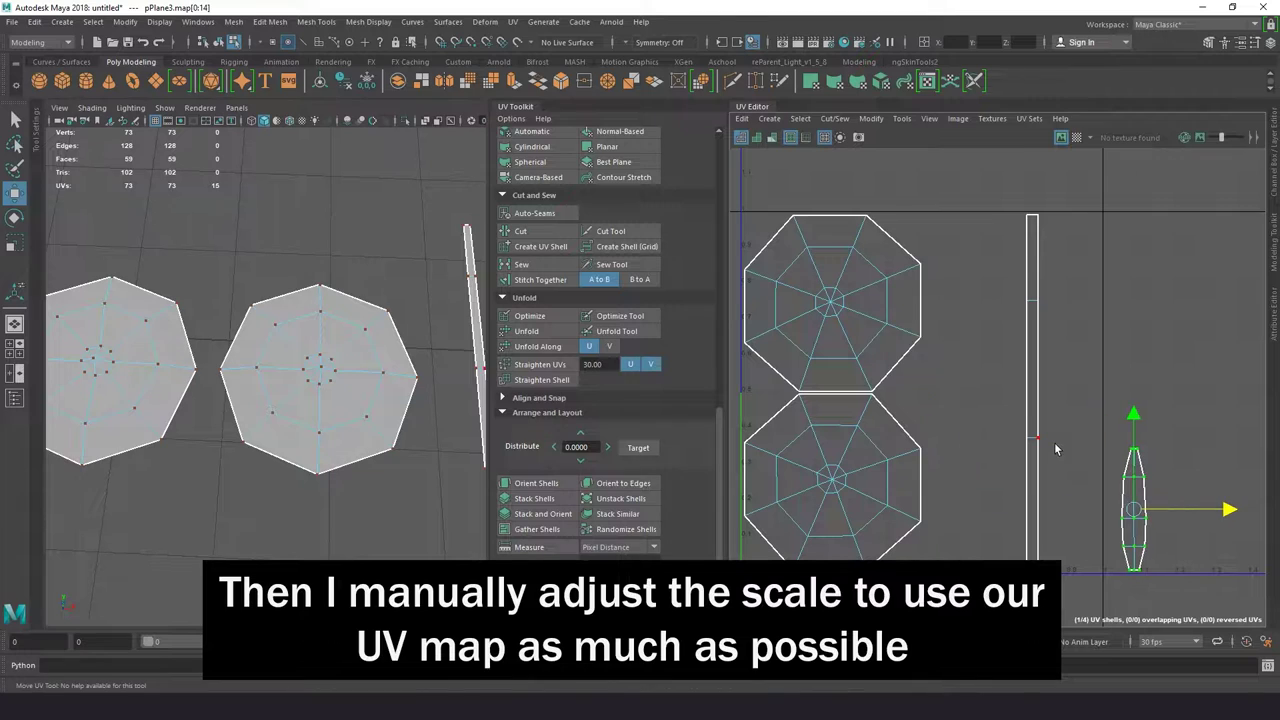
drag(1100, 410, 1012, 407)
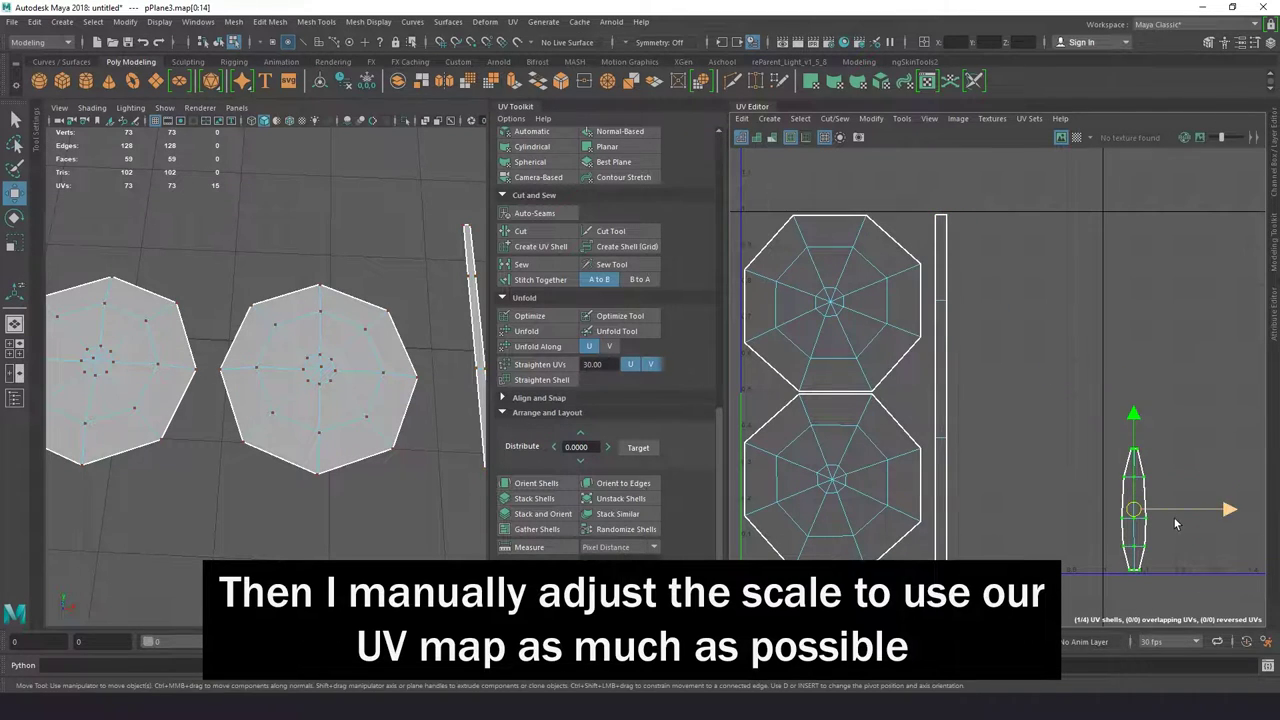
drag(1175, 523, 1030, 523)
- Scale the elliptical leaf shell vertically until it fills nearly the full UV height
key(r)
drag(986, 337, 986, 290)
key(w)
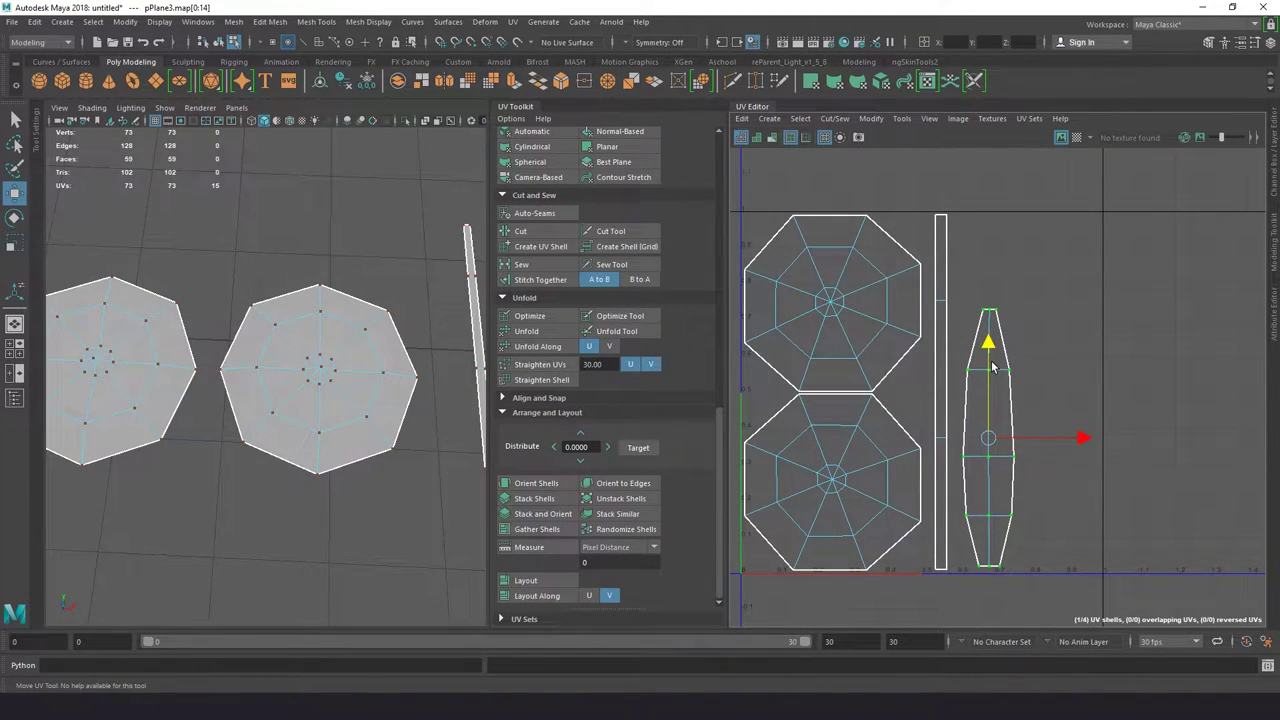
right_click(357, 245)
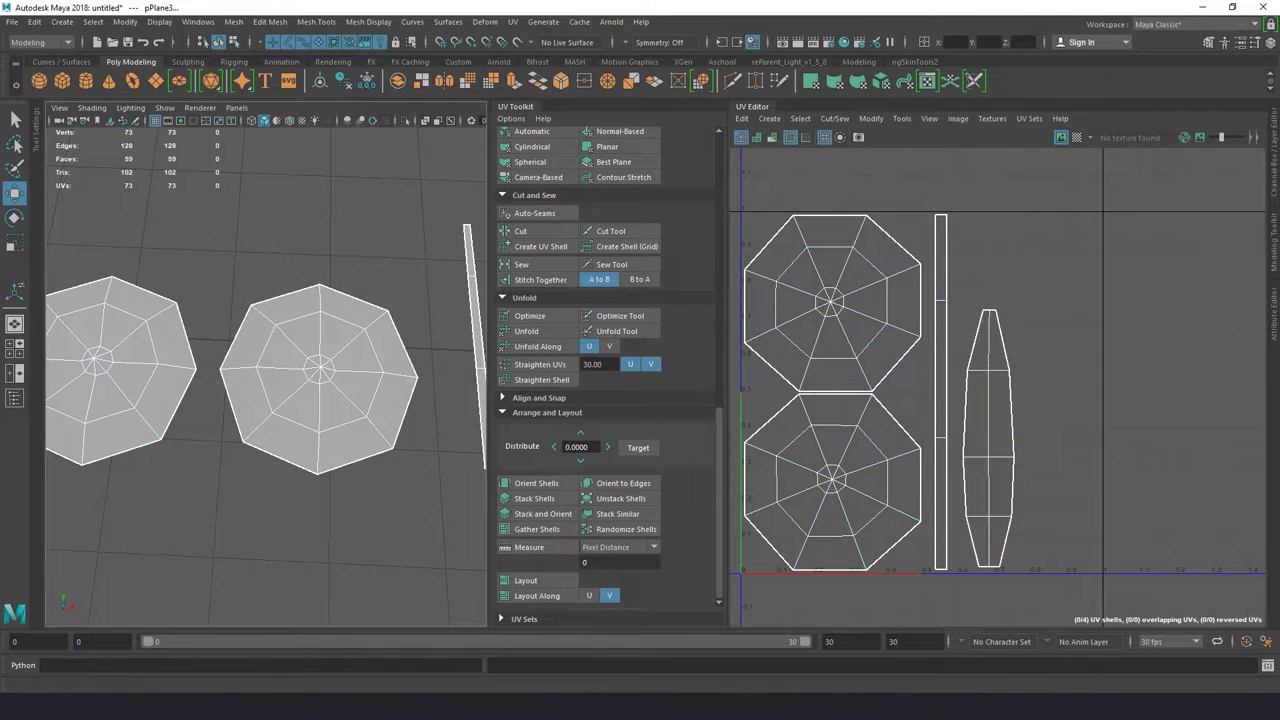
click(997, 440)
key(r)
drag(1005, 397, 1005, 350)
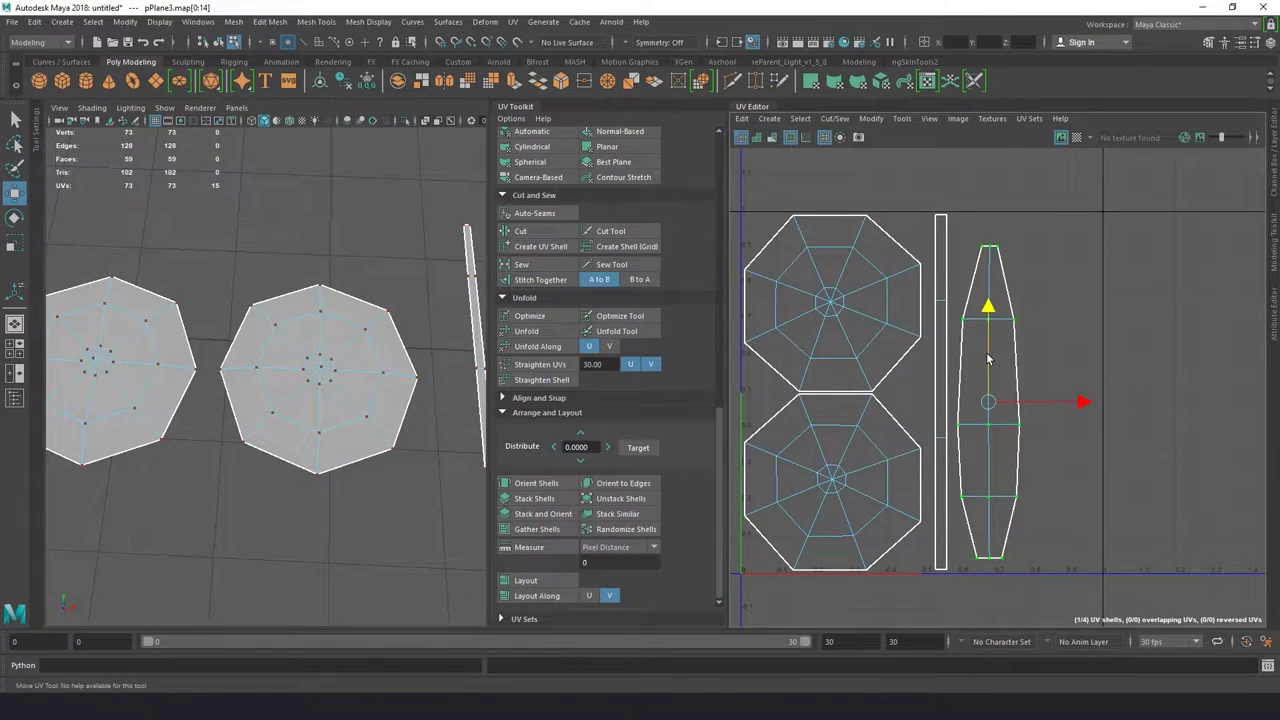
key(r)
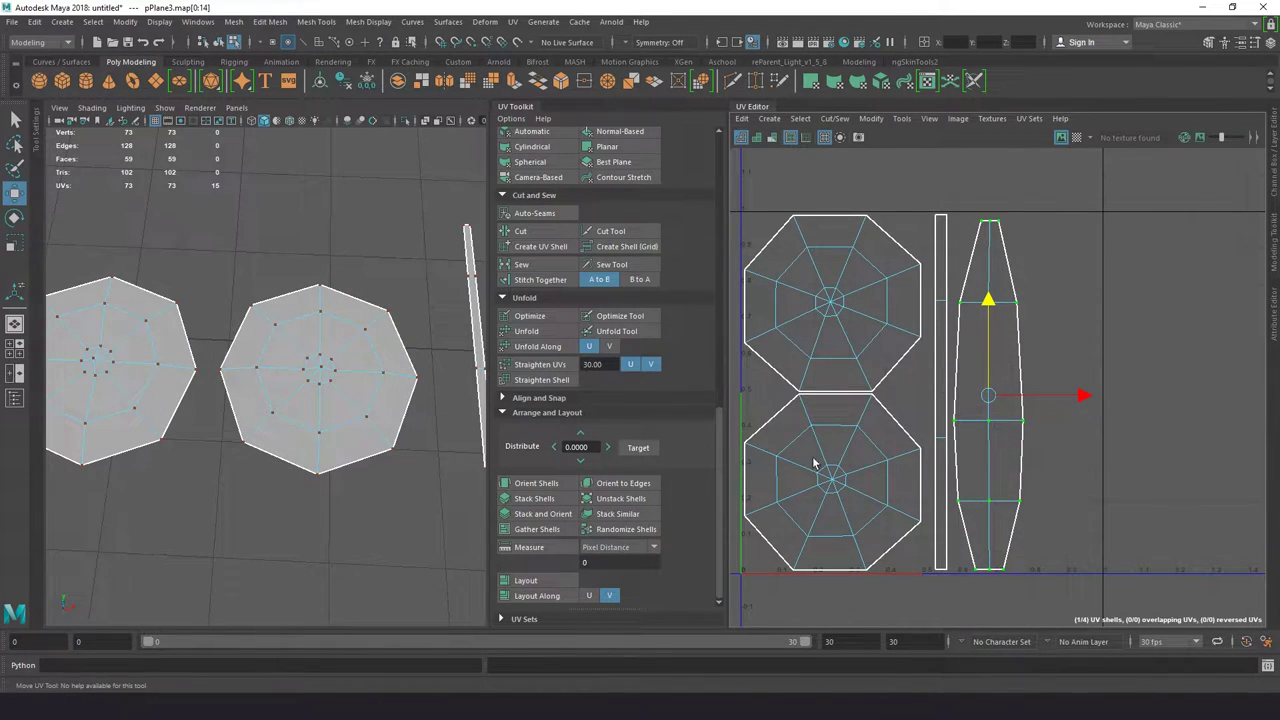
- Return to object selection and marquee-select all four flower objects
right_drag(230, 208, 230, 180)
alt+drag(230, 200, 200, 263)
drag(436, 452, 400, 420)
- Export the selected objects as Flower_Low.fbx into Flower_07, then deselect them
click(11, 21)
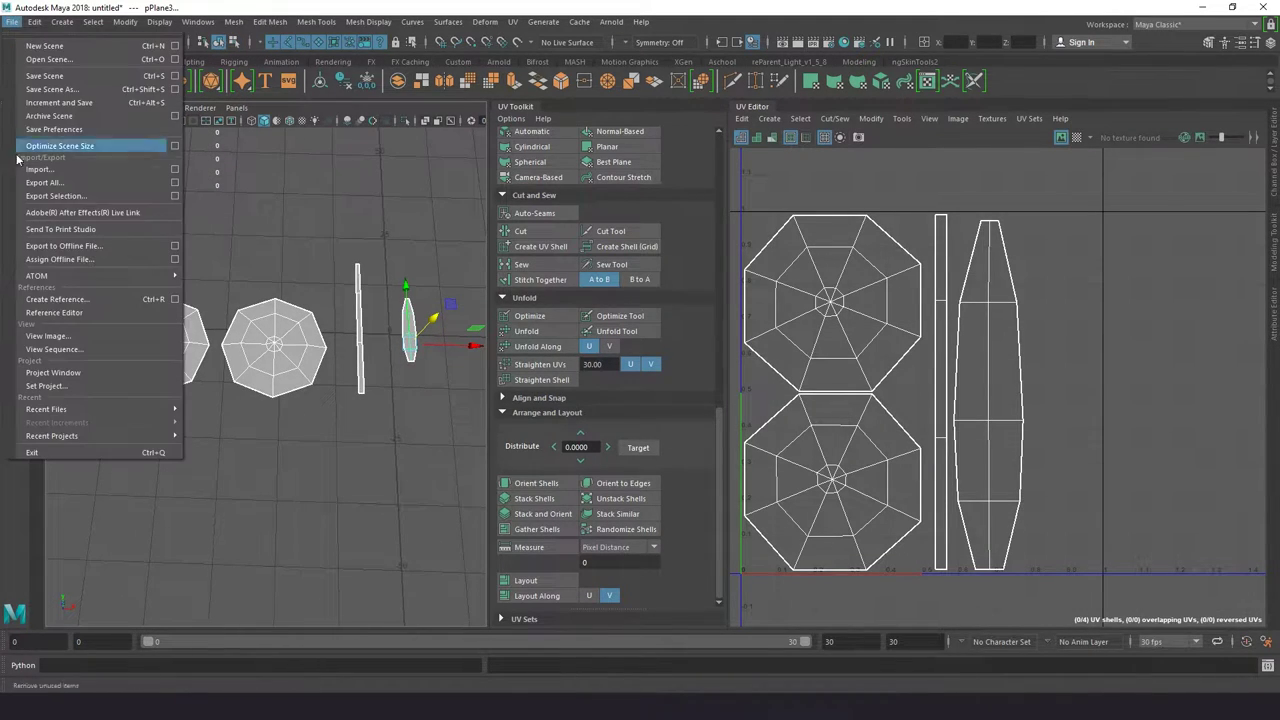
click(55, 196)
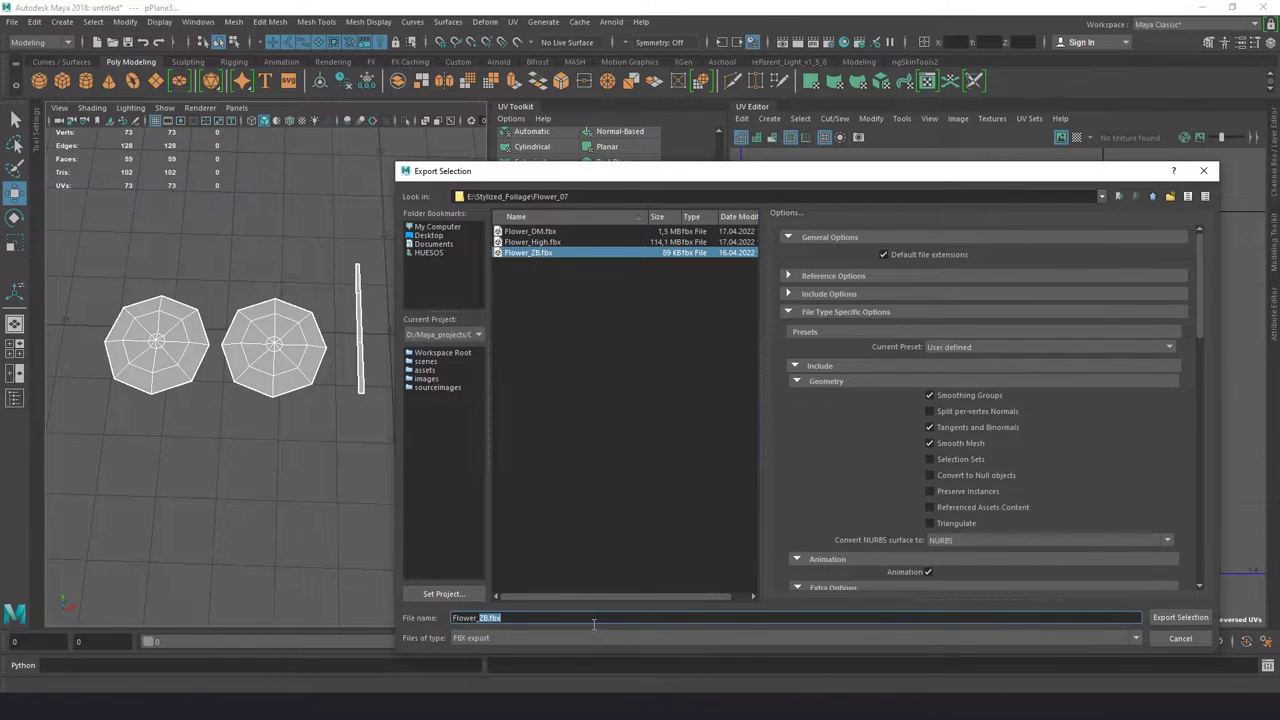
key(Return)
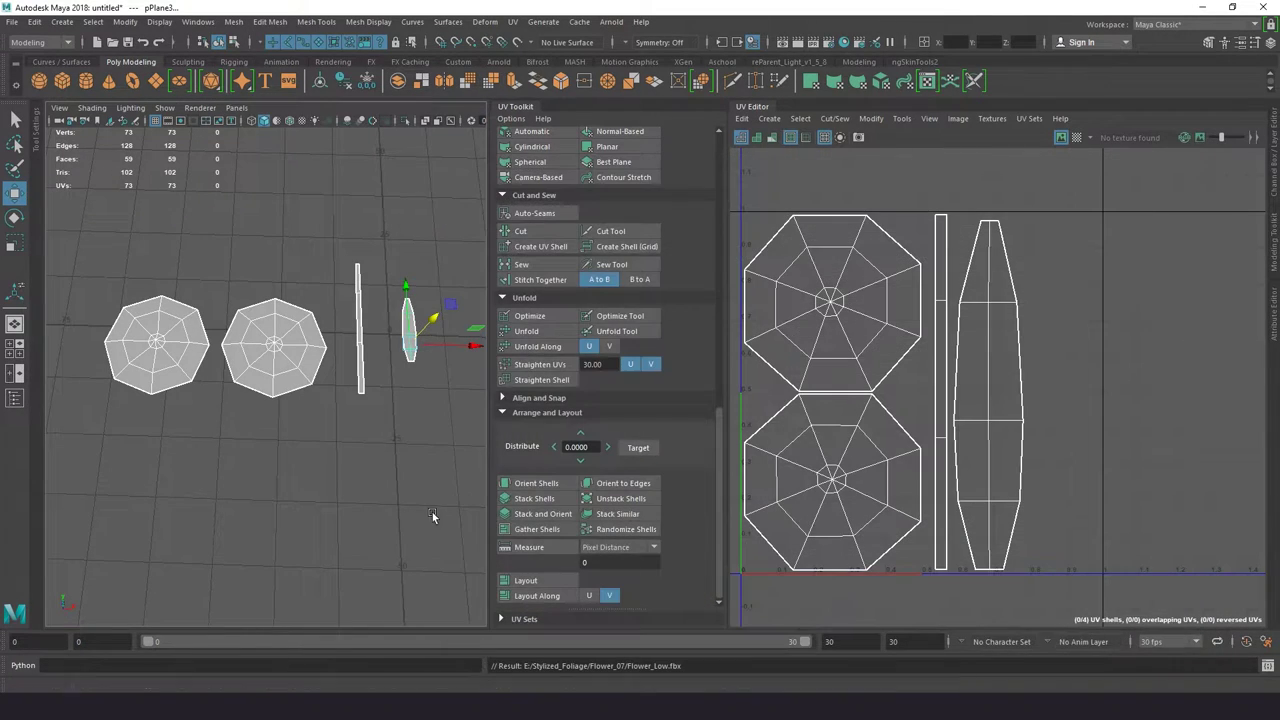
click(231, 489)
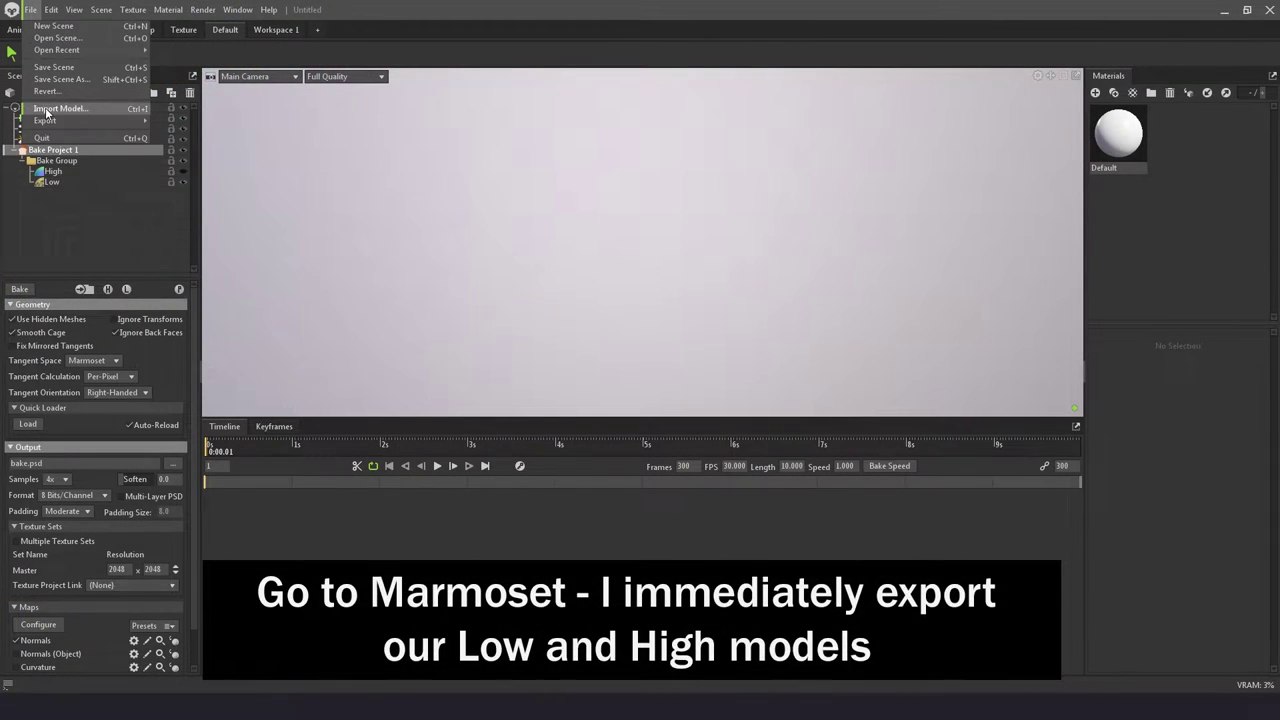
- Import both the Flower_High and Flower_Low FBX models into Toolbag
click(46, 110)
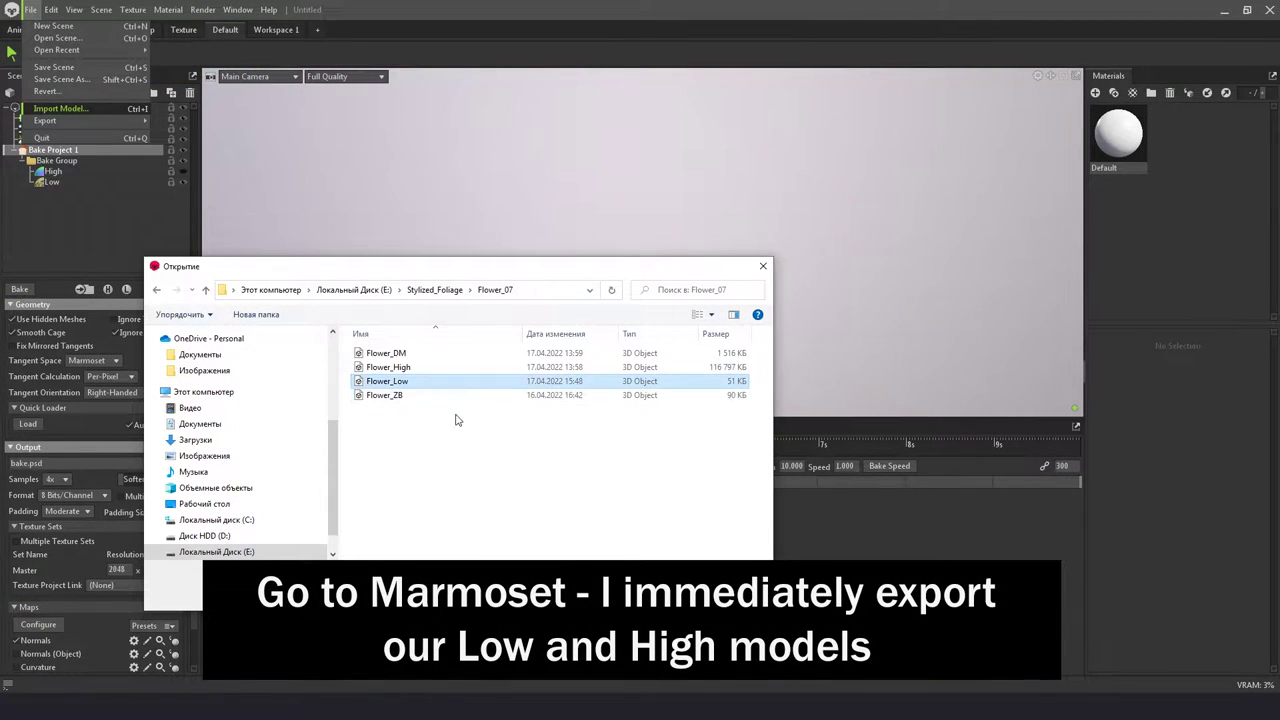
click(437, 367)
shift+click(442, 381)
click(660, 594)
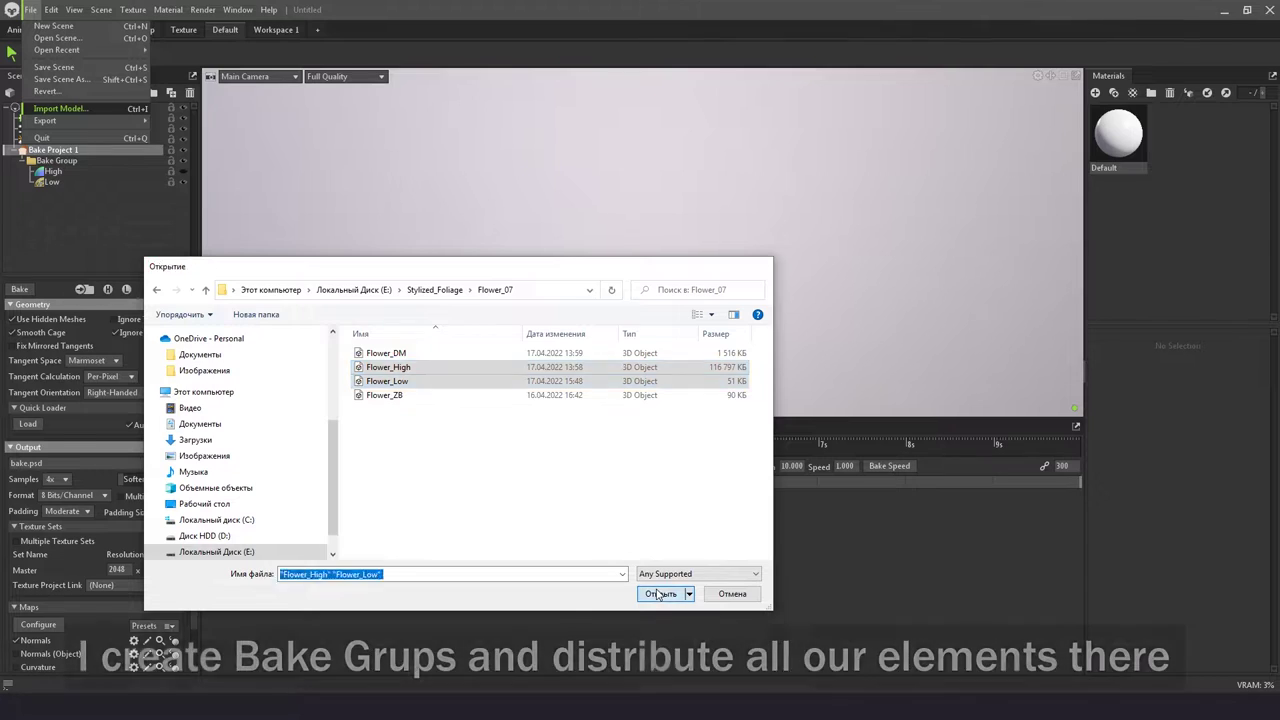
- Move pPlane1 into the Low bake group and frame it in the viewport
drag(110, 282, 113, 408)
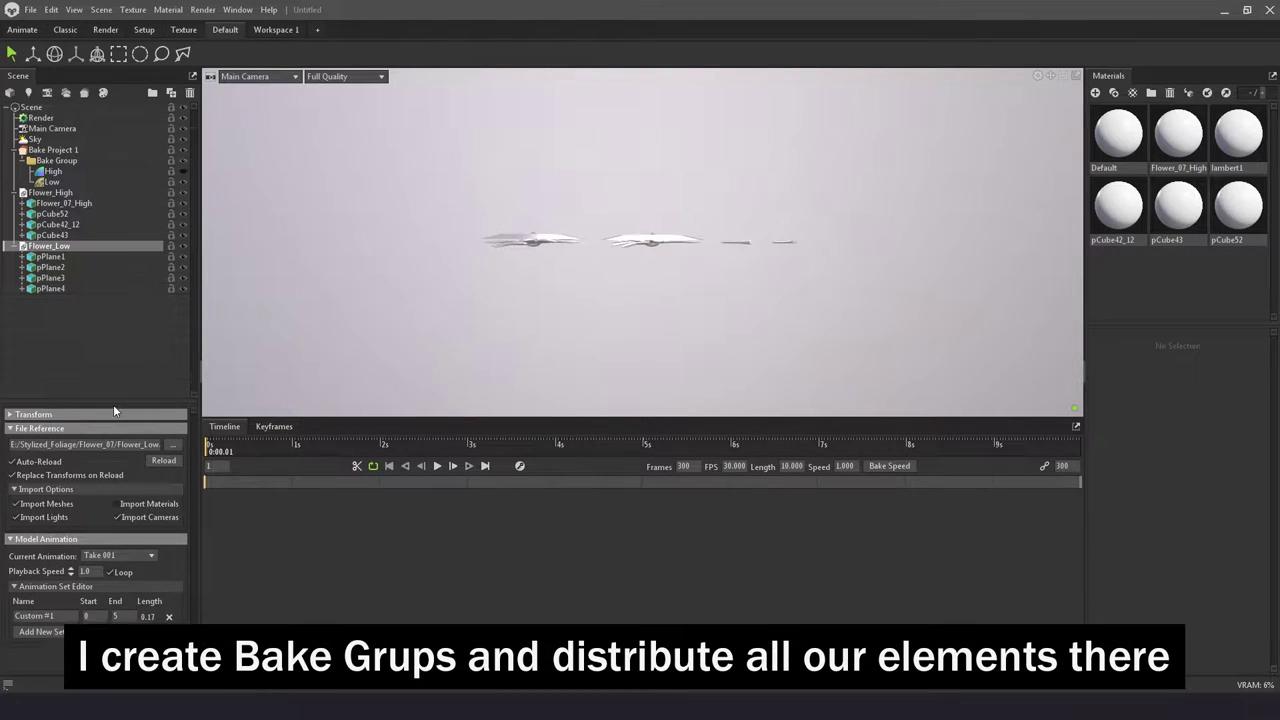
drag(50, 256, 50, 181)
key(f)
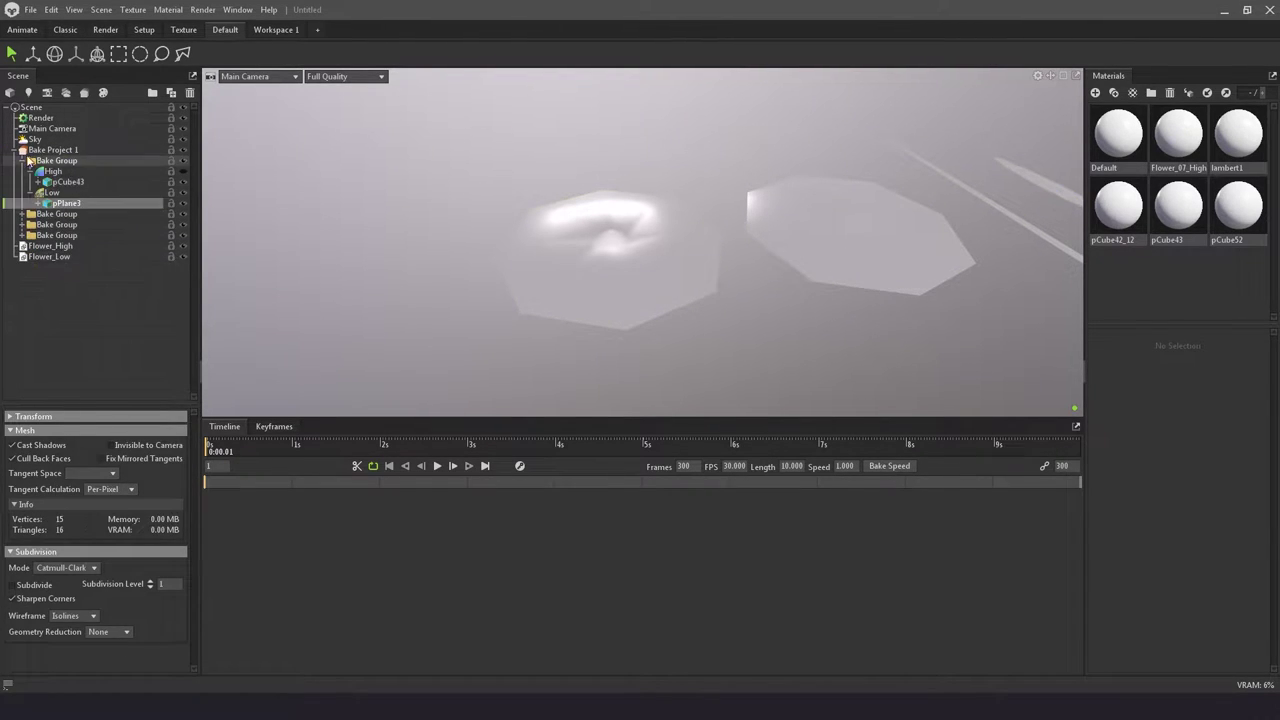
- Set the bake sample count and output the maps as Flower_07 into a new Bake folder
drag(72, 408, 98, 278)
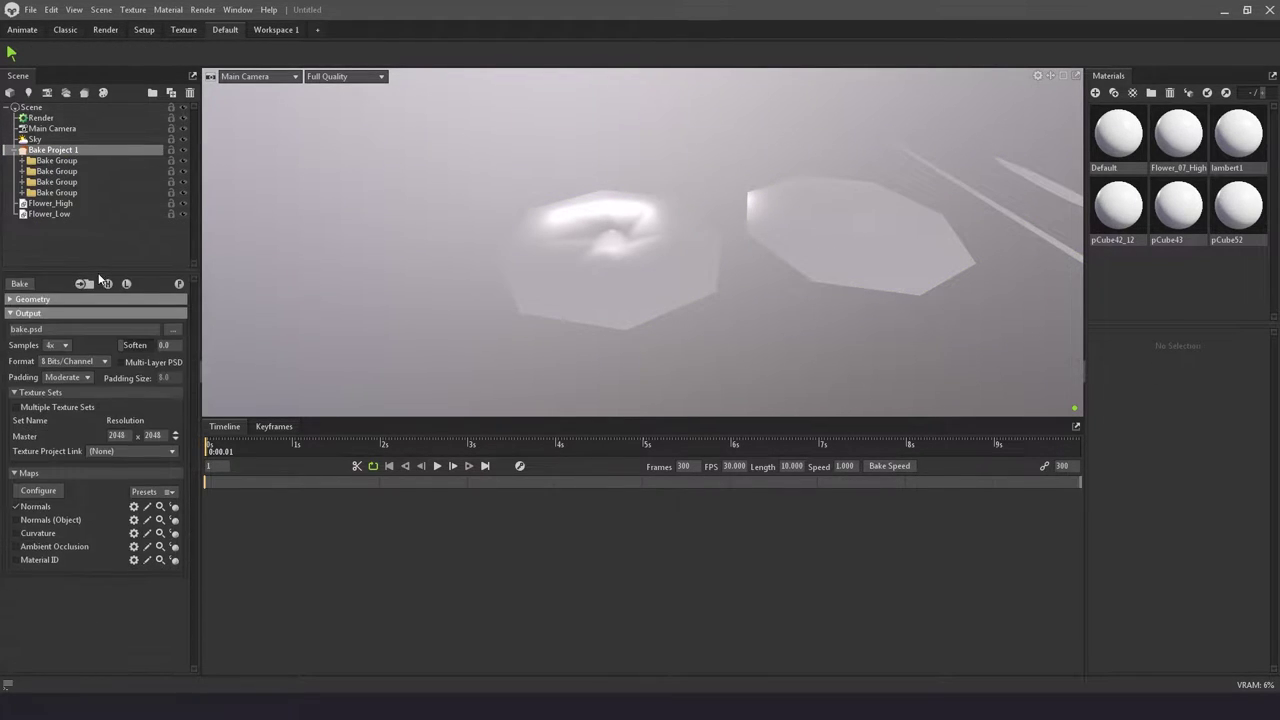
click(51, 346)
click(174, 330)
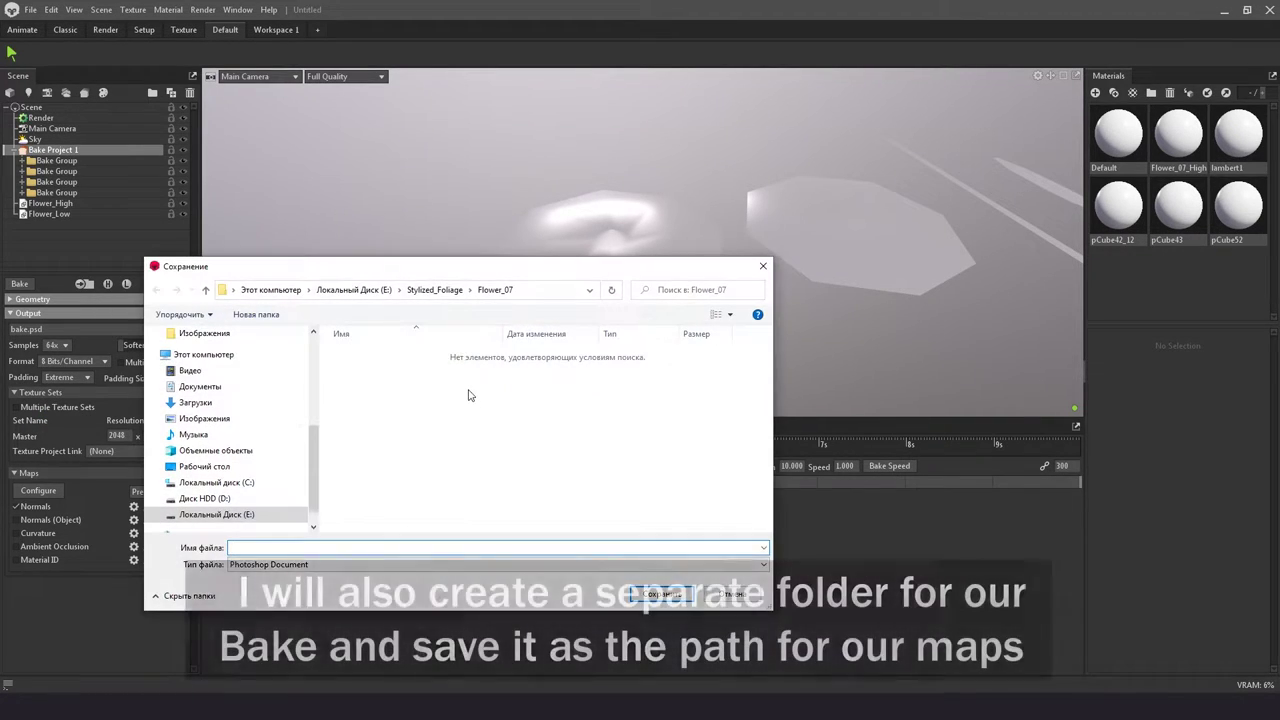
right_click(466, 394)
click(496, 518)
text(Bake)
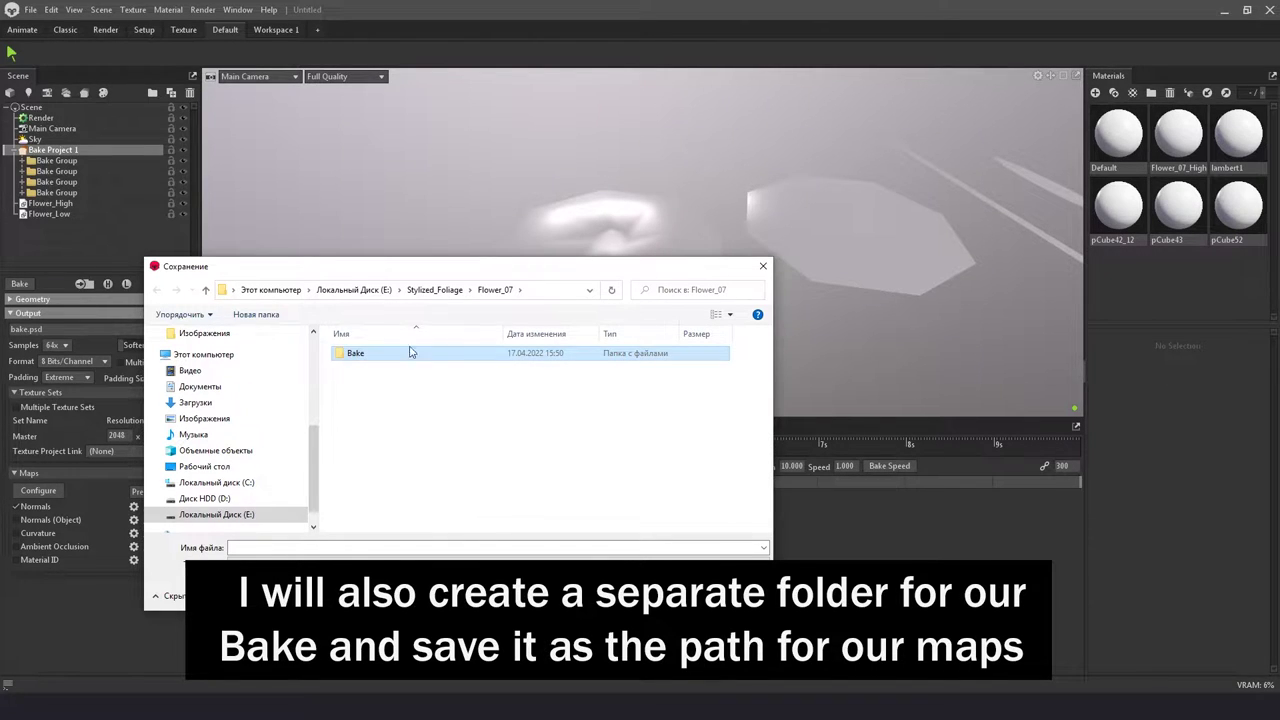
double_click(409, 352)
click(309, 545)
text(Fl)
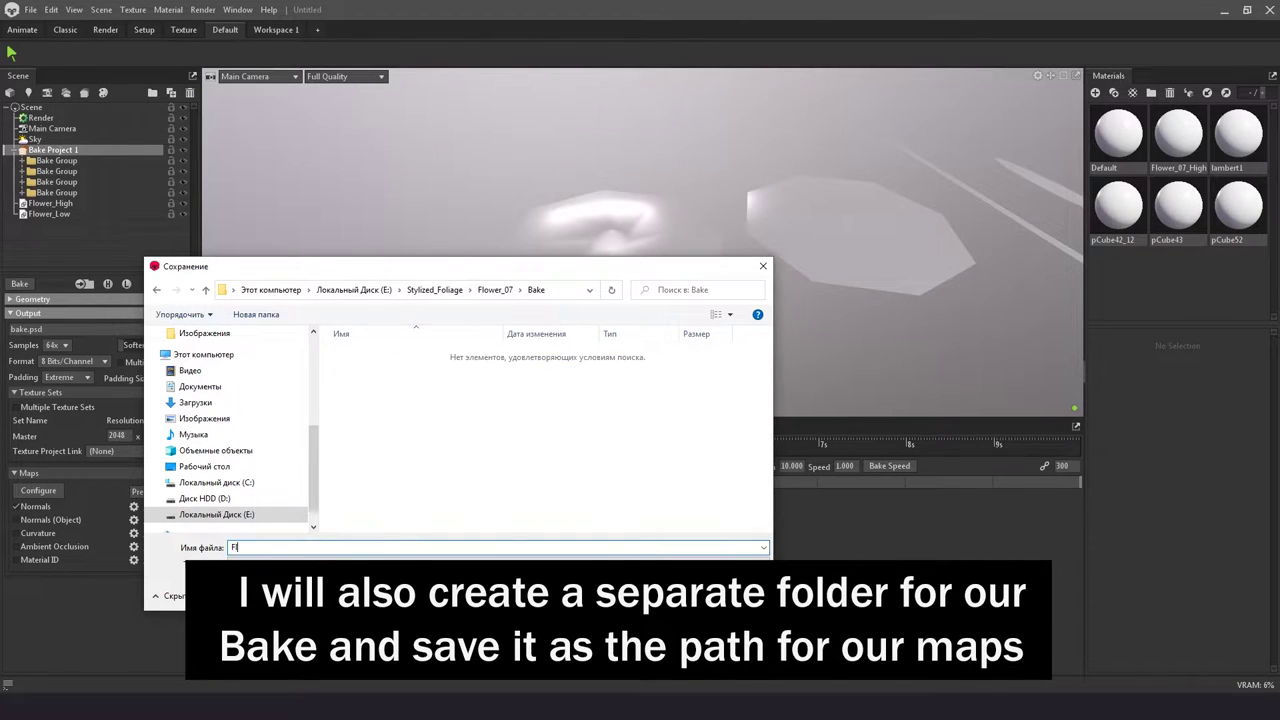
text(ower_07)
key(Return)
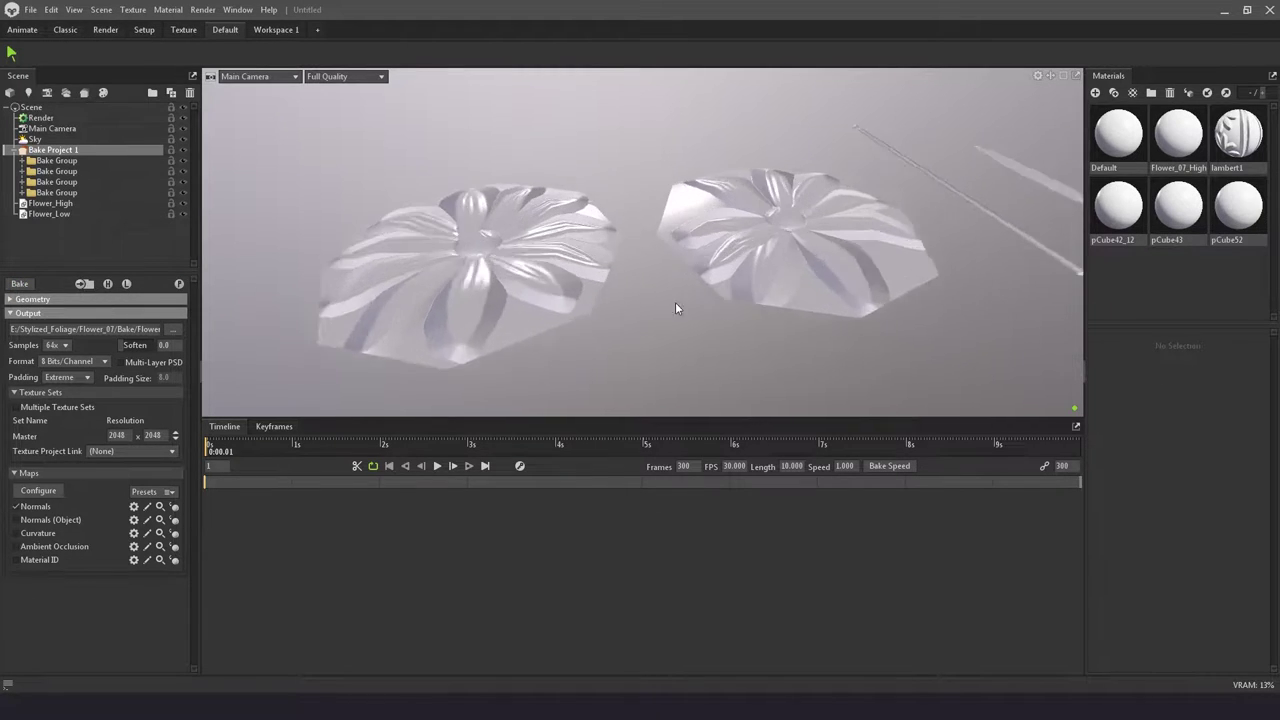
scroll(675, 302, up, 3)
scroll(684, 323, up, 3)
scroll(735, 302, up, 3)
scroll(563, 266, down, 2)
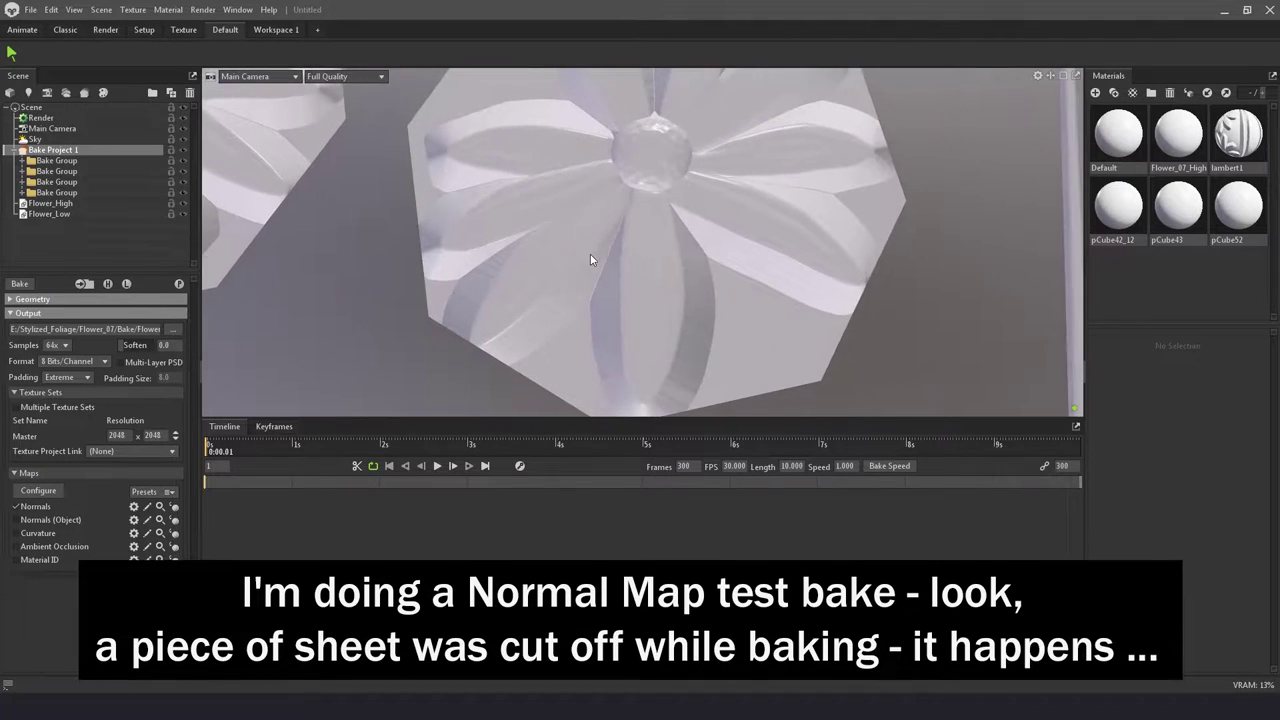
scroll(588, 280, up, 1)
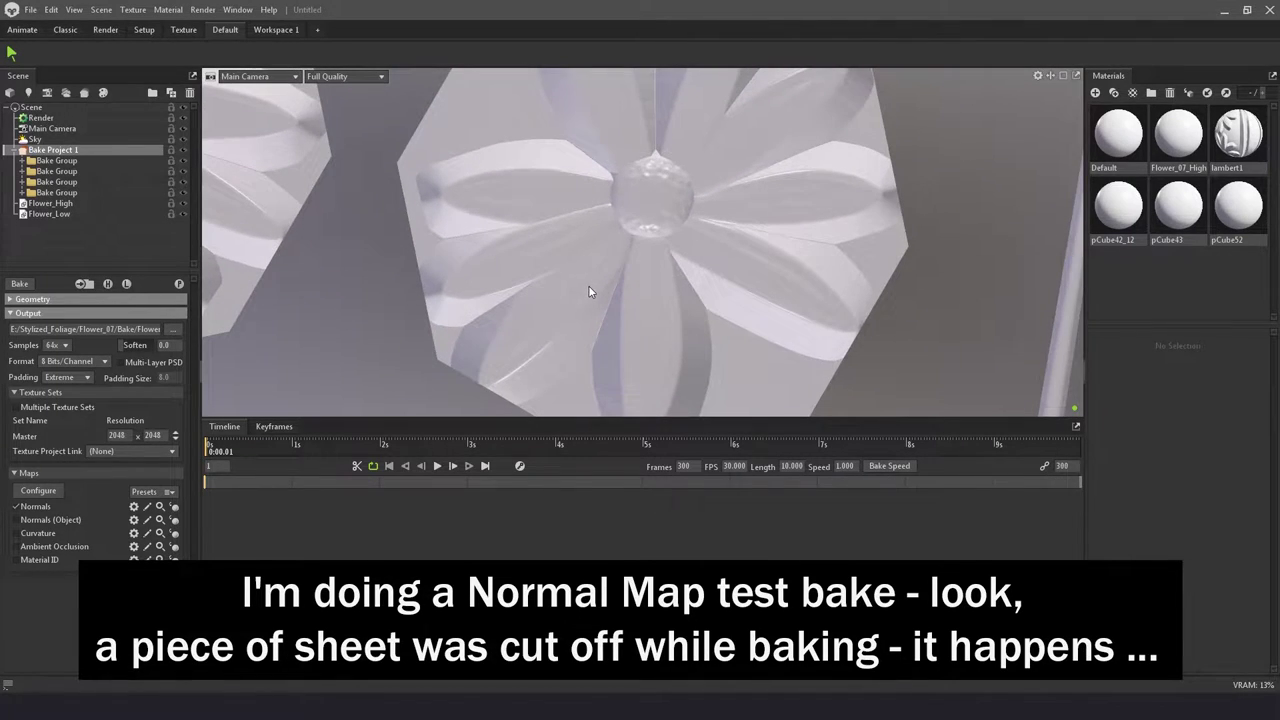
scroll(623, 259, up, 2)
scroll(905, 346, up, 3)
mouse_move(905, 346)
mouse_down()
mouse_move(571, 237)
mouse_move(663, 217)
mouse_move(665, 255)
mouse_move(509, 233)
mouse_move(637, 298)
mouse_up()
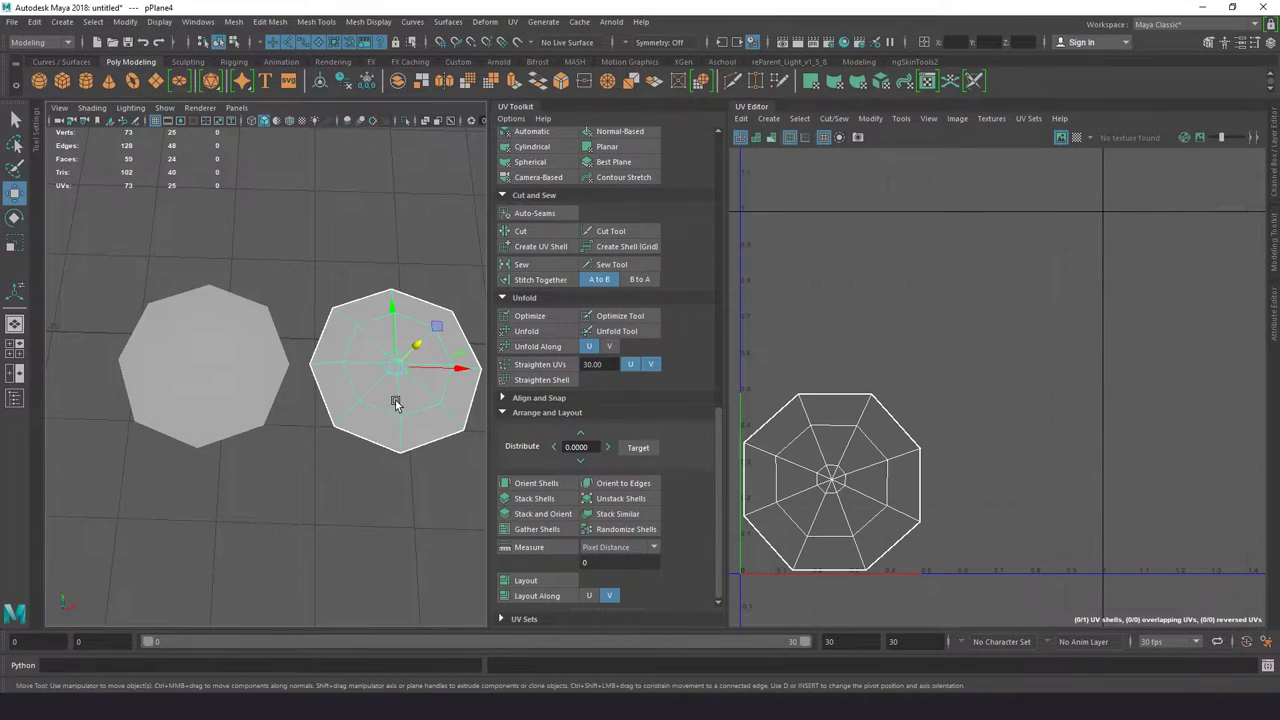
mouse_move(395, 402)
alt+mouse_down()
mouse_move(383, 369)
mouse_move(357, 391)
alt+mouse_up()
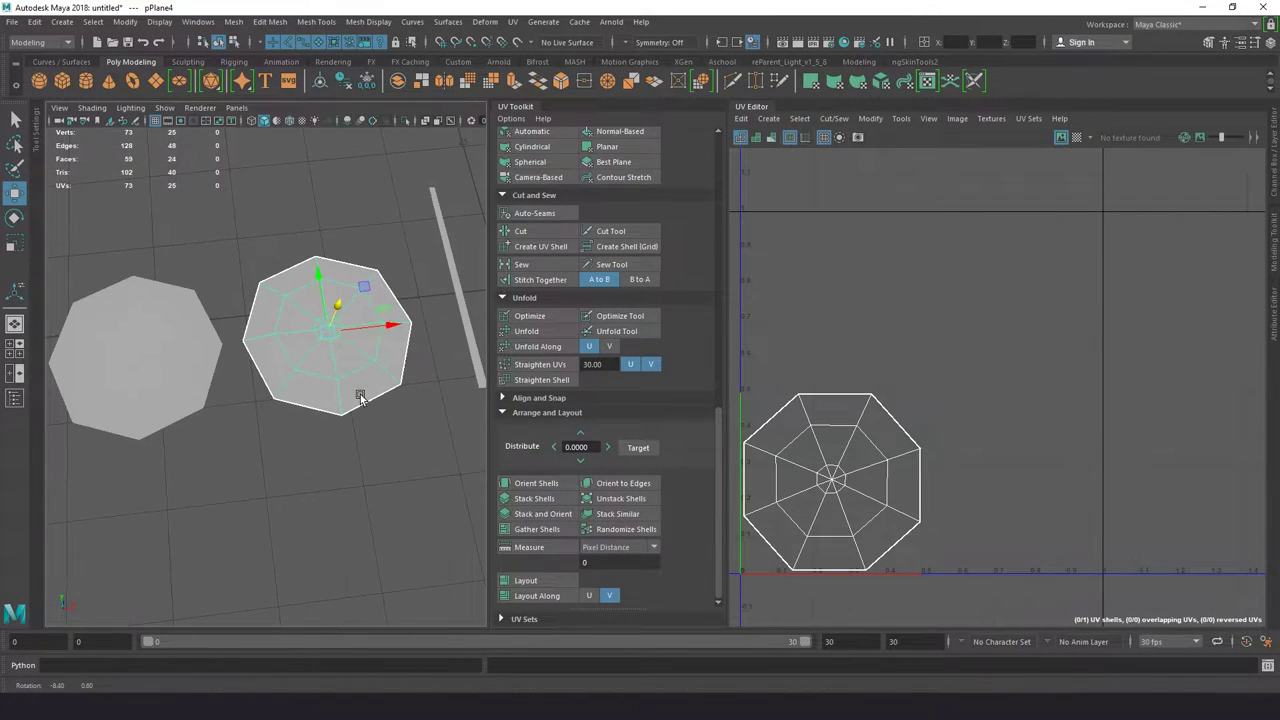
- Scale the octagonal flower planes up slightly
key(r)
drag(339, 342, 343, 343)
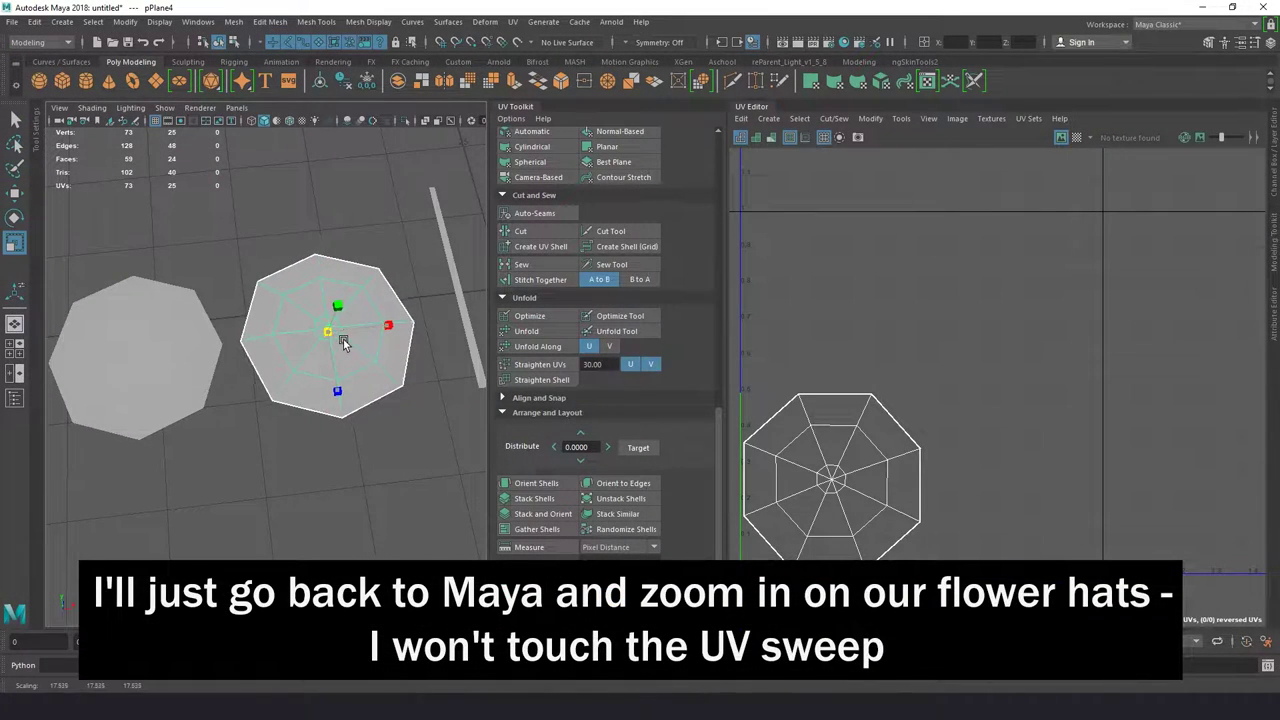
click(186, 357)
mouse_move(186, 357)
alt+middle_down()
mouse_move(297, 355)
mouse_move(206, 358)
alt+middle_up()
scroll(299, 347, down, 3)
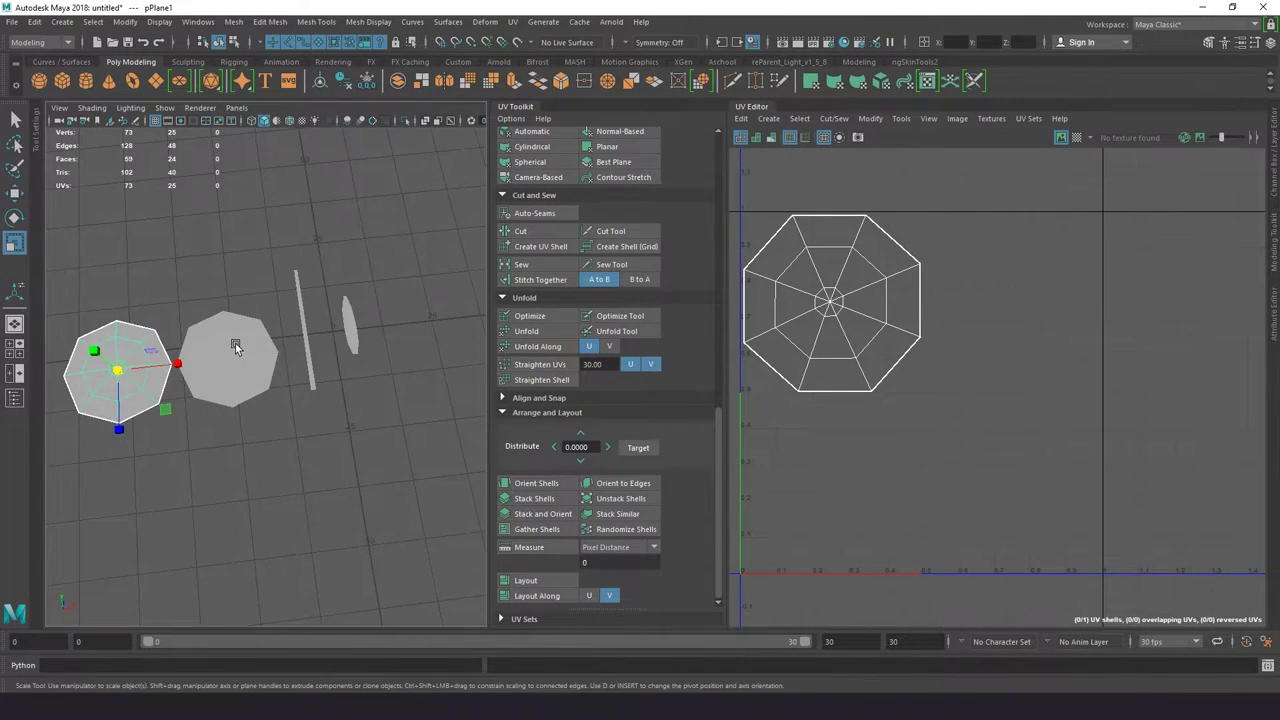
click(237, 348)
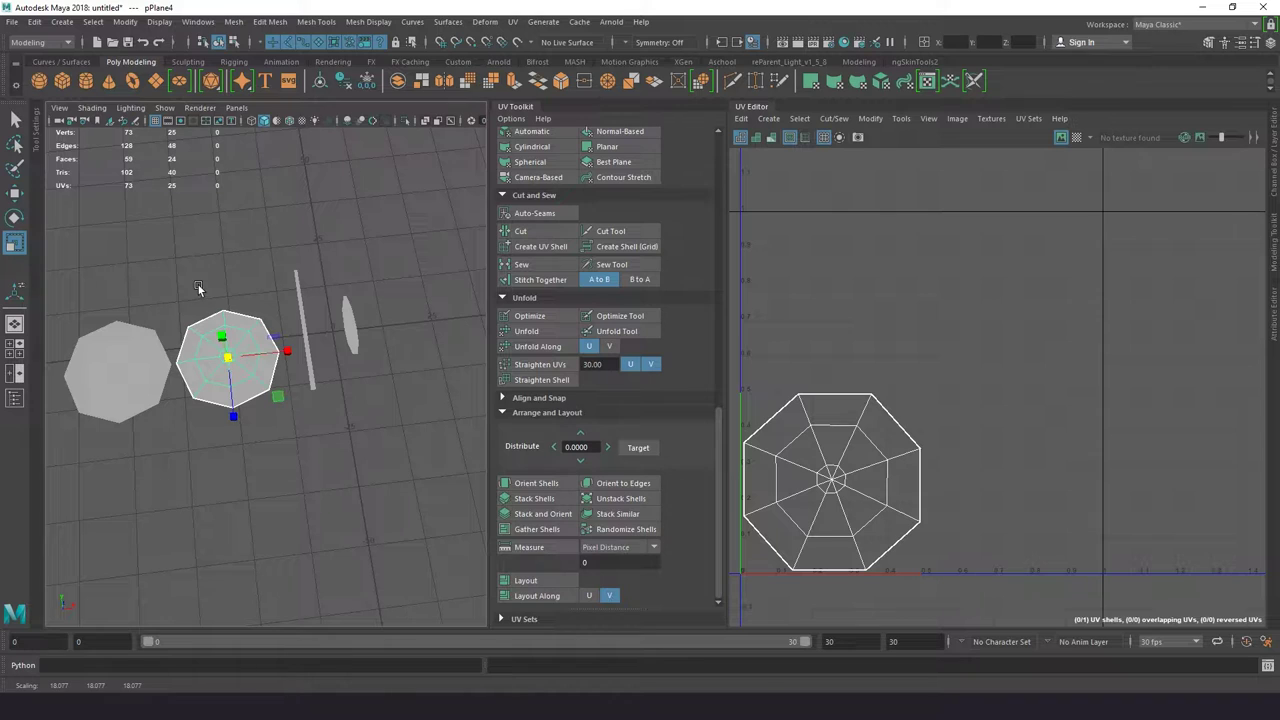
alt+middle_drag(252, 293, 319, 298)
click(228, 263)
- Select all four low-poly planes and export them over the existing Flower_Low.fbx
drag(365, 445, 440, 448)
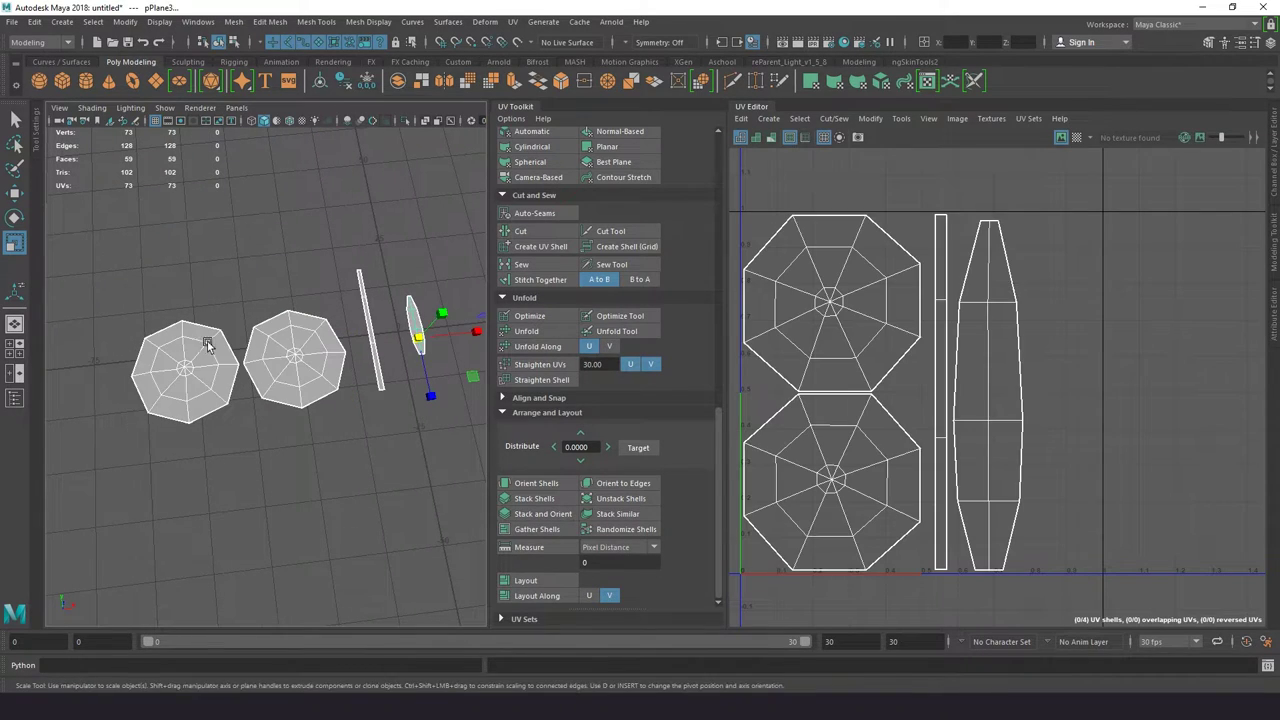
click(12, 22)
click(80, 195)
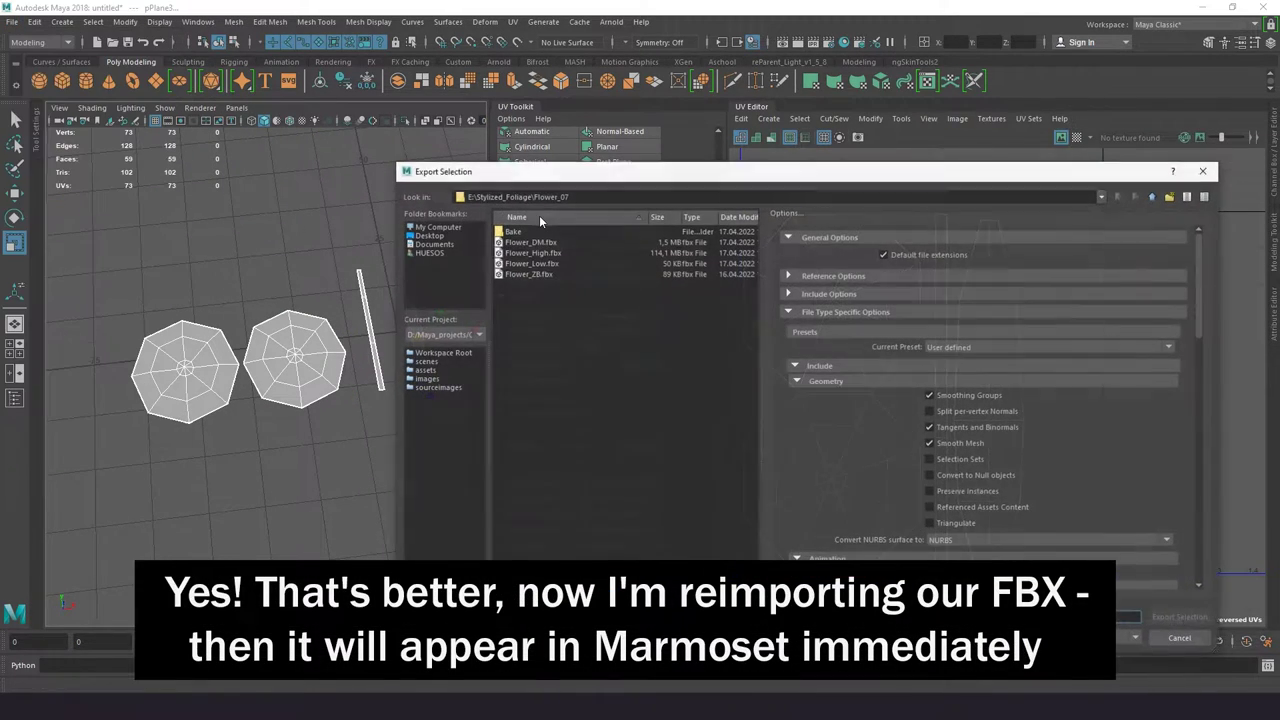
click(546, 266)
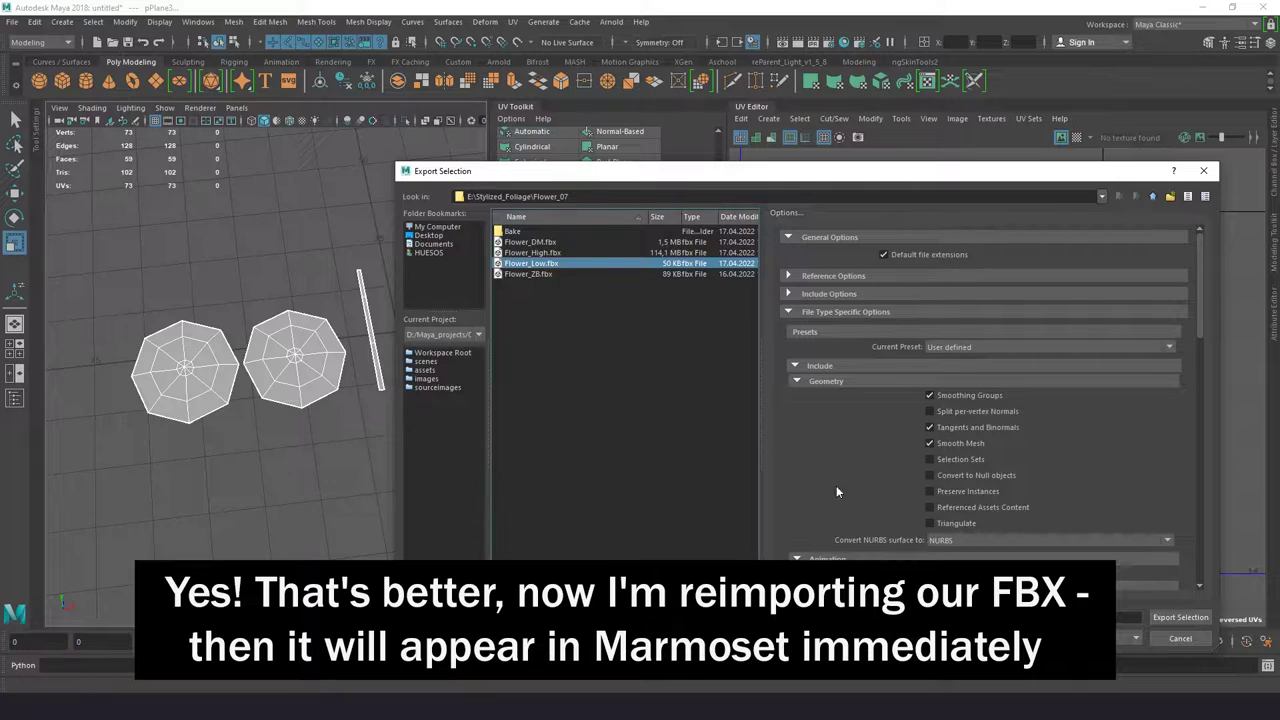
click(1180, 618)
click(781, 433)
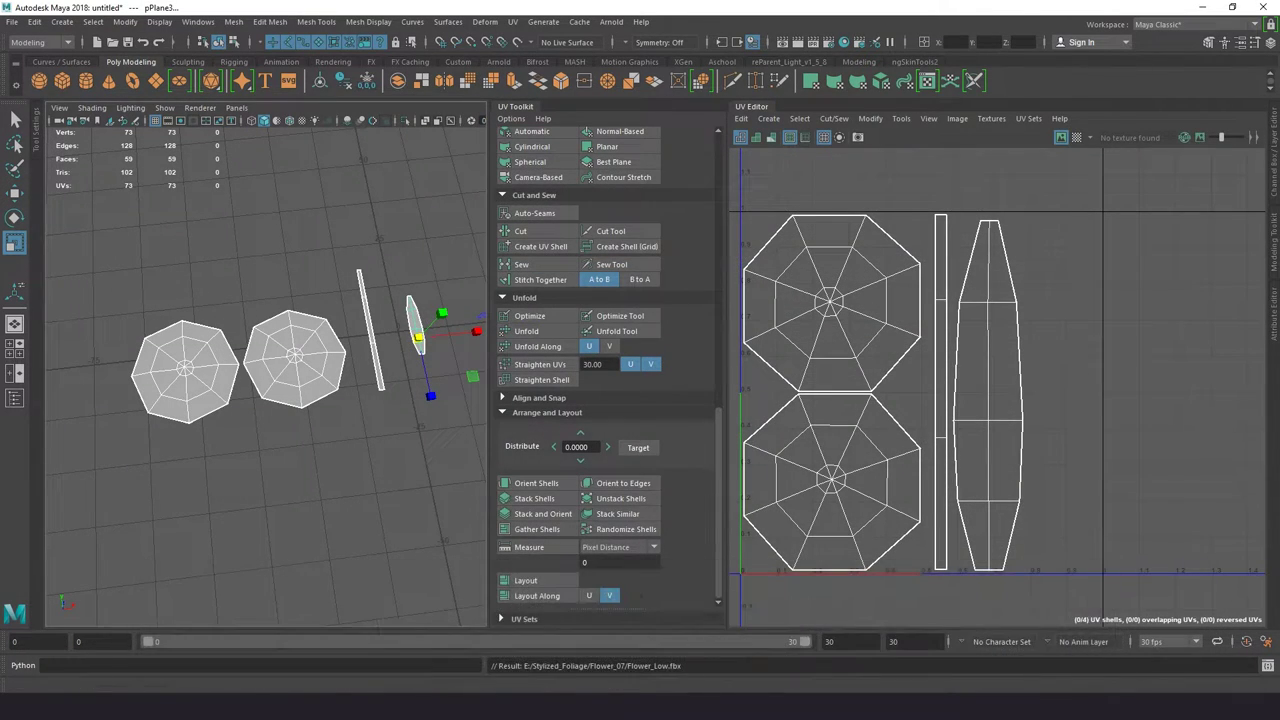
scroll(705, 294, down, 3)
- Reload the updated Flower_Low mesh and select Bake Project 1
scroll(705, 294, down, 3)
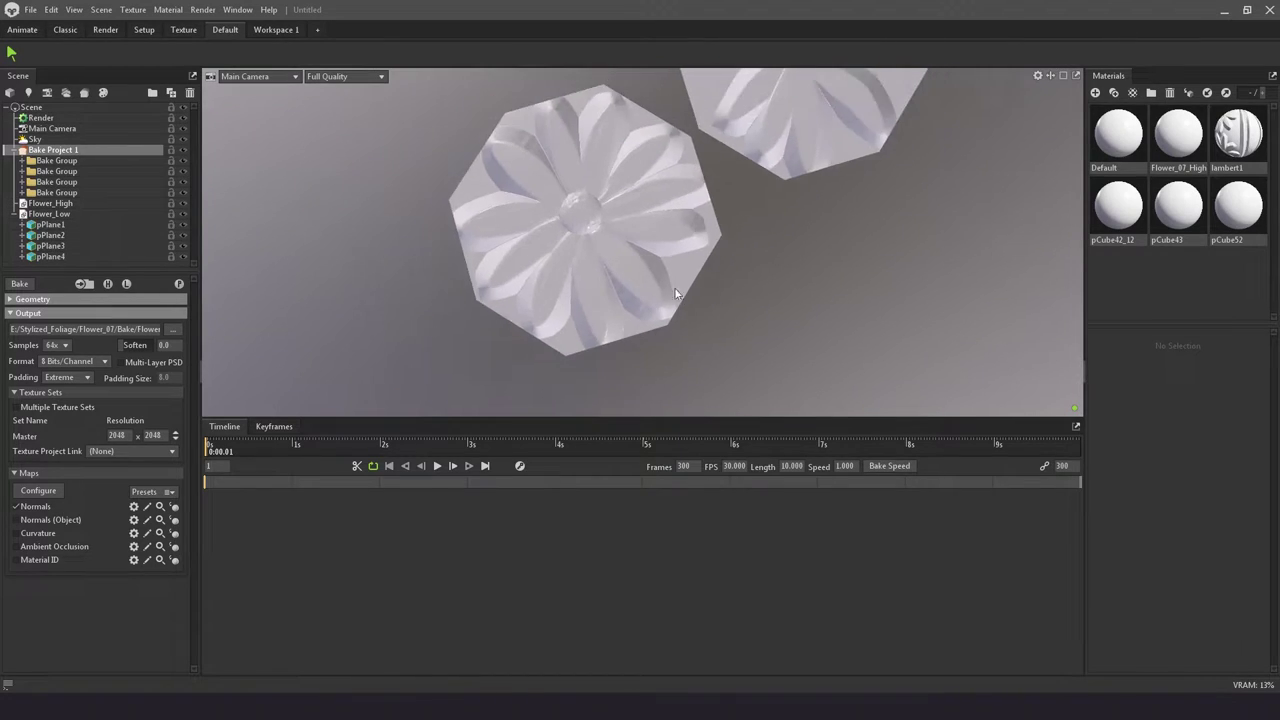
scroll(705, 294, down, 2)
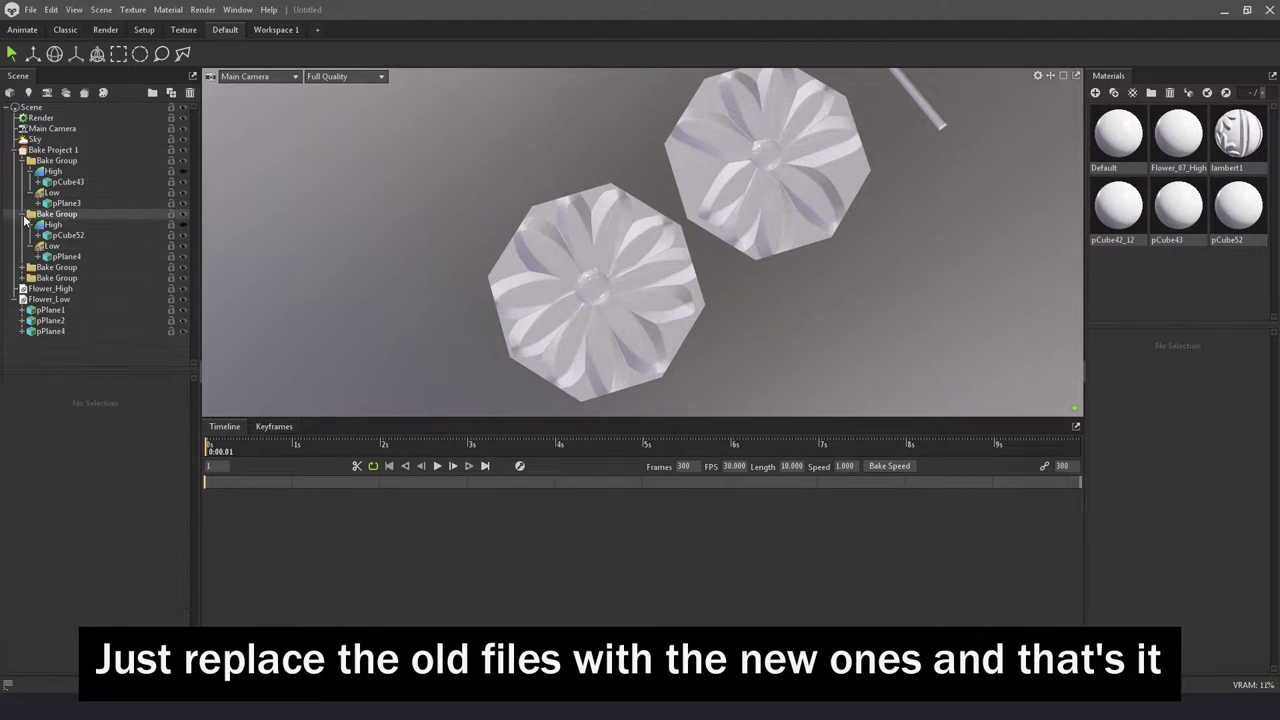
click(94, 309)
click(62, 365)
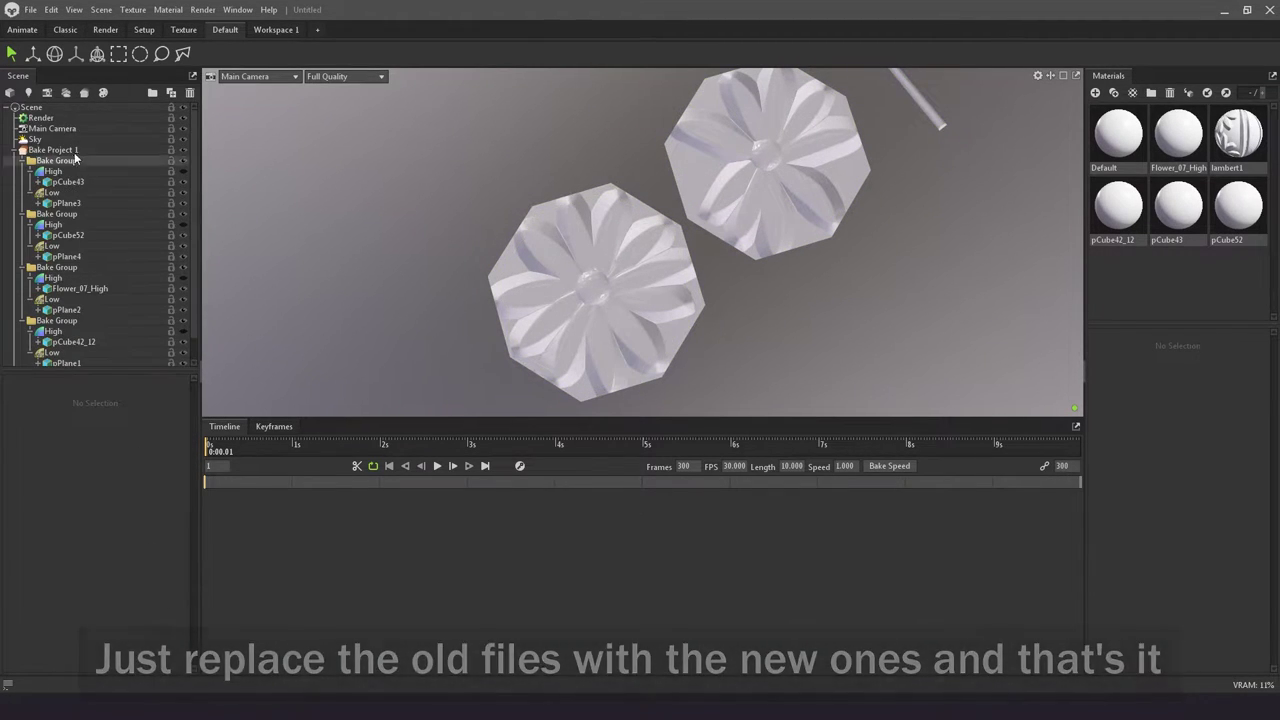
click(52, 149)
- Orbit the viewport to inspect the complete daisy heads on the enlarged cards
scroll(647, 321, up, 2)
scroll(659, 334, up, 2)
mouse_move(659, 334)
mouse_down()
mouse_move(579, 328)
mouse_move(636, 234)
mouse_move(816, 360)
mouse_move(559, 360)
mouse_up()
mouse_move(667, 312)
mouse_down()
mouse_move(483, 323)
mouse_move(586, 337)
mouse_move(517, 289)
mouse_move(680, 280)
mouse_move(766, 334)
mouse_move(686, 302)
mouse_move(929, 300)
mouse_move(700, 294)
mouse_move(480, 203)
mouse_move(598, 269)
mouse_up()
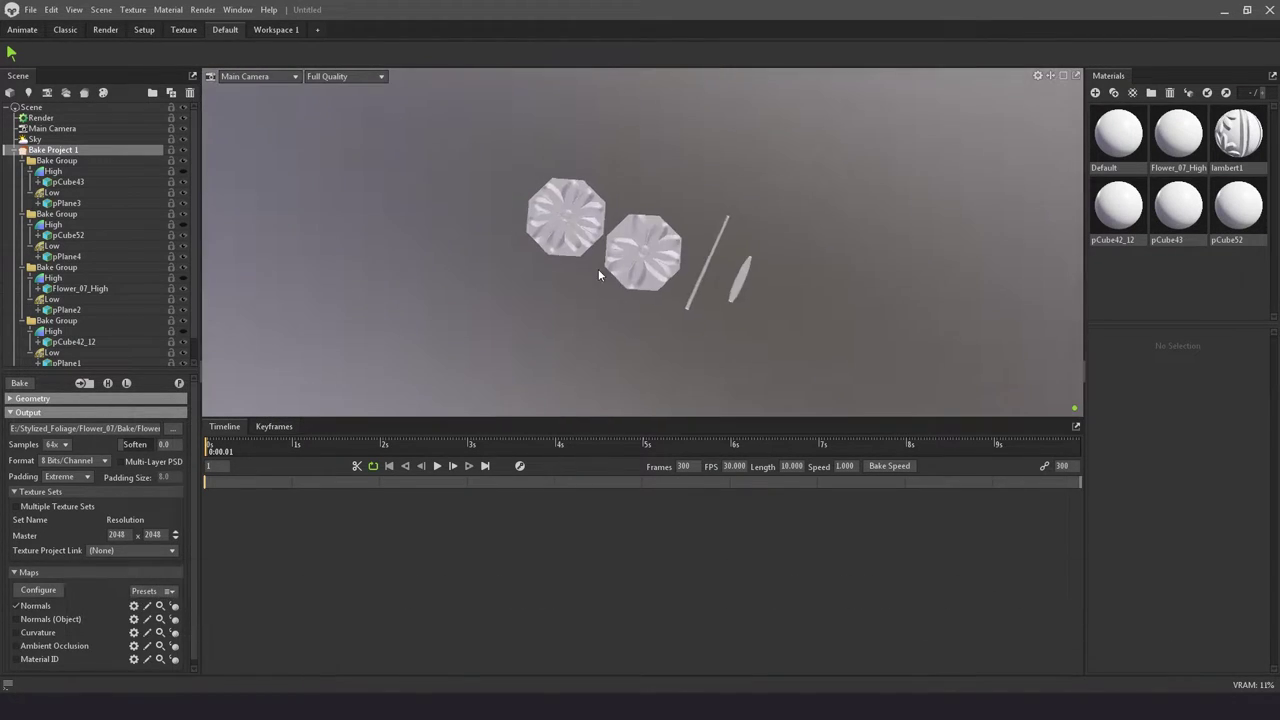
scroll(598, 269, up, 5)
scroll(55, 613, down, 1)
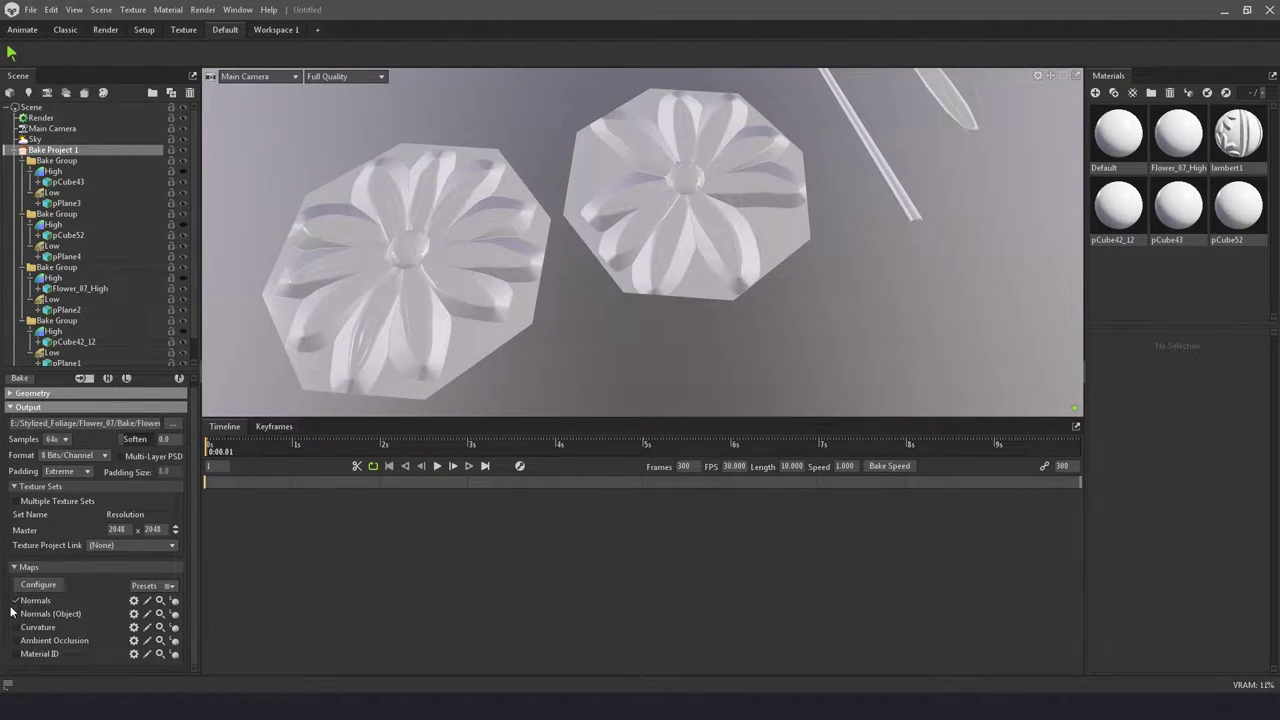
- Add Convexity, Cavity and Alpha Mask to the maps to bake
click(38, 585)
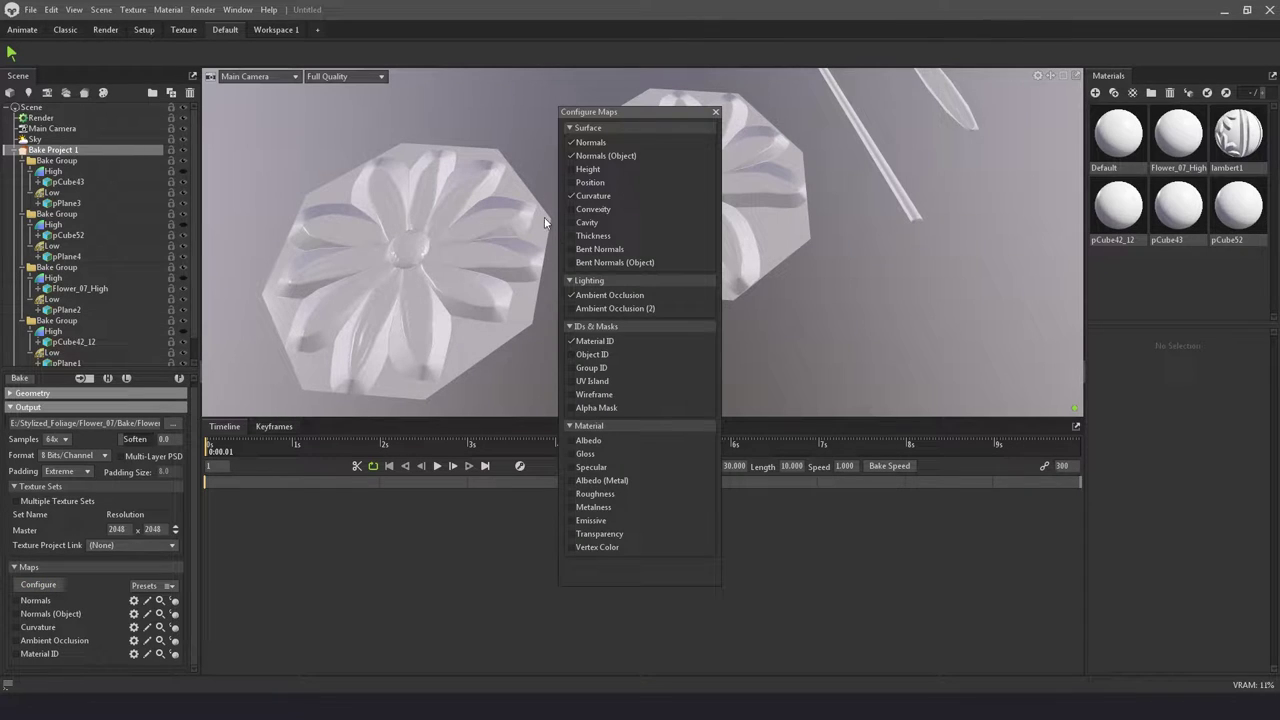
click(589, 222)
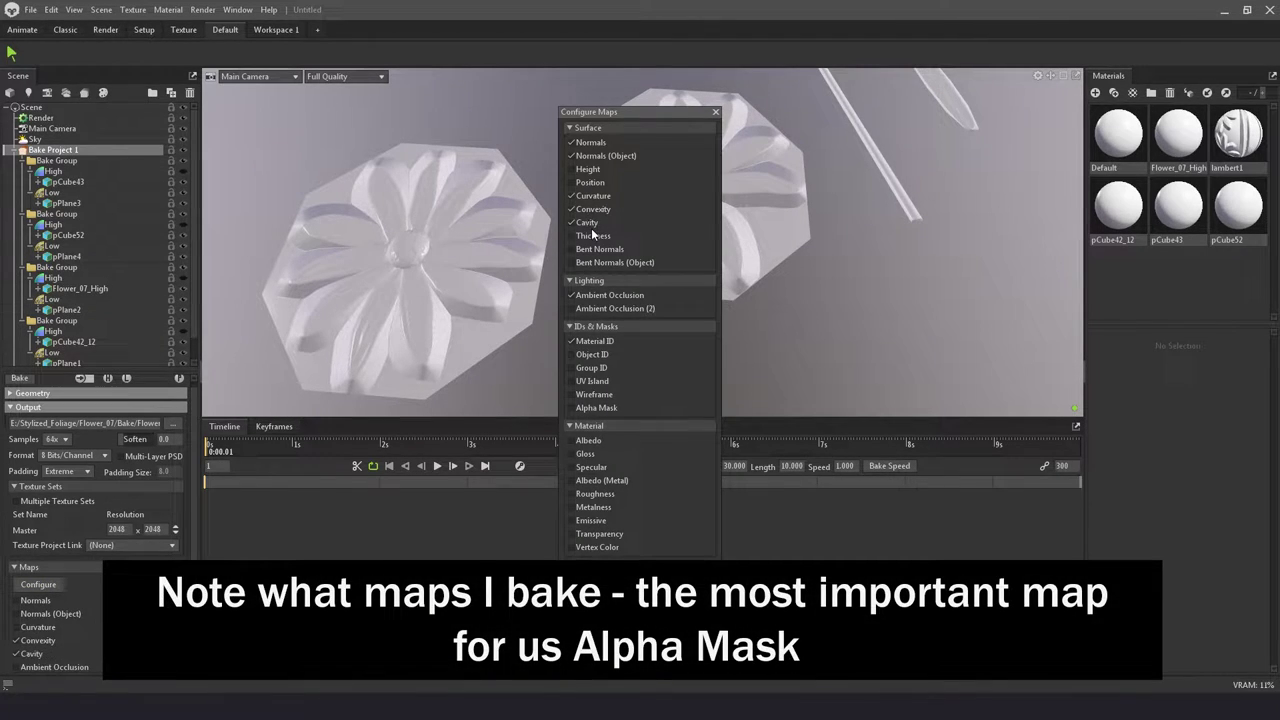
click(590, 236)
click(570, 407)
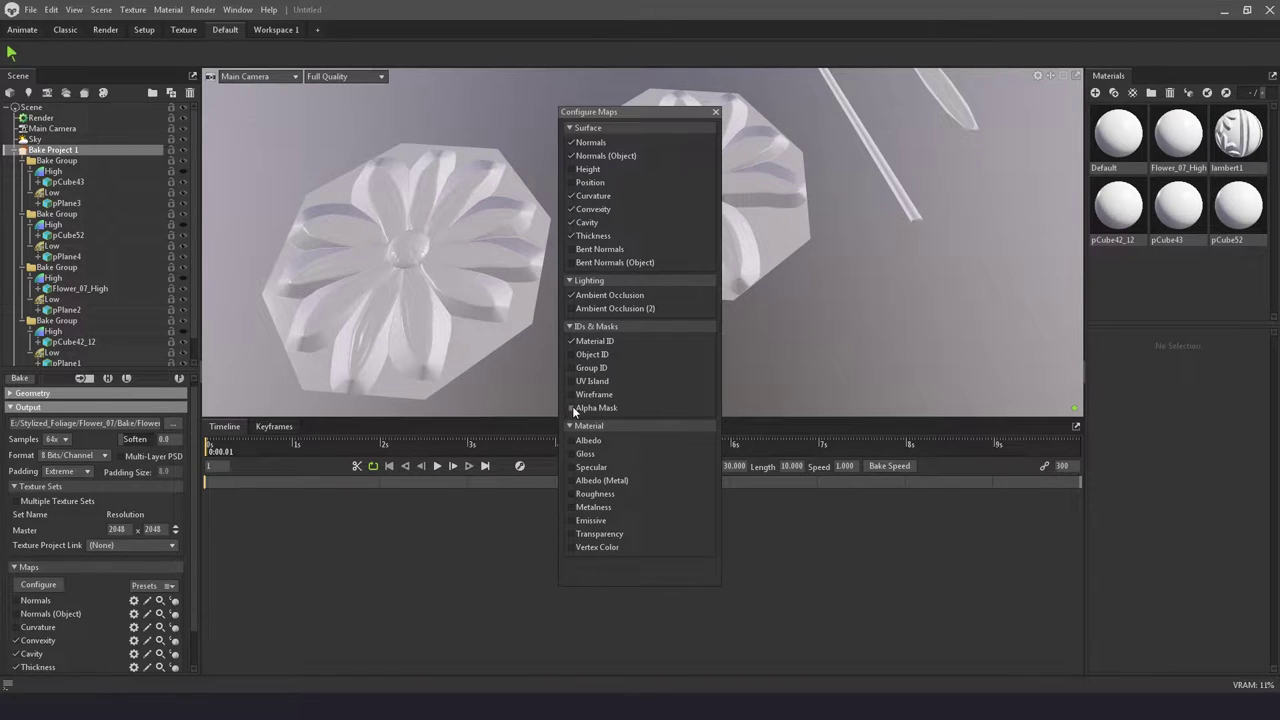
click(714, 112)
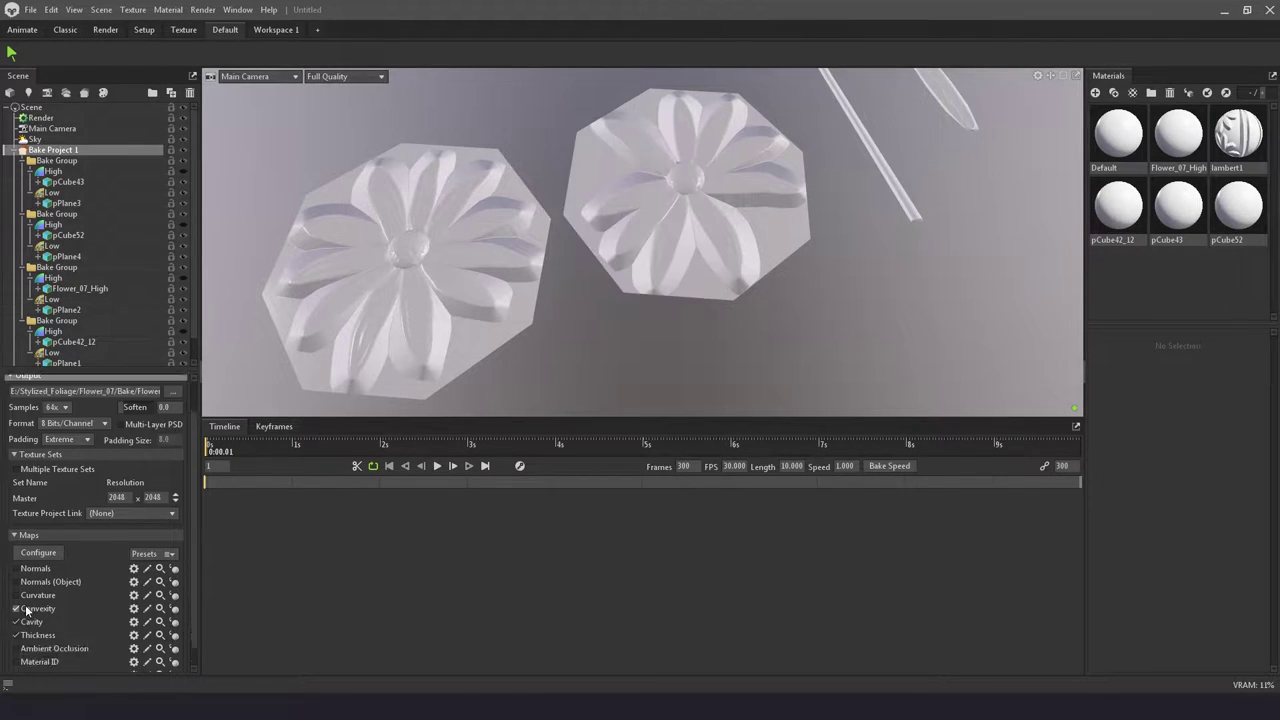
- Enable the Ambient Occlusion map and inspect the baked result in the viewport
scroll(30, 592, down, 2)
click(46, 627)
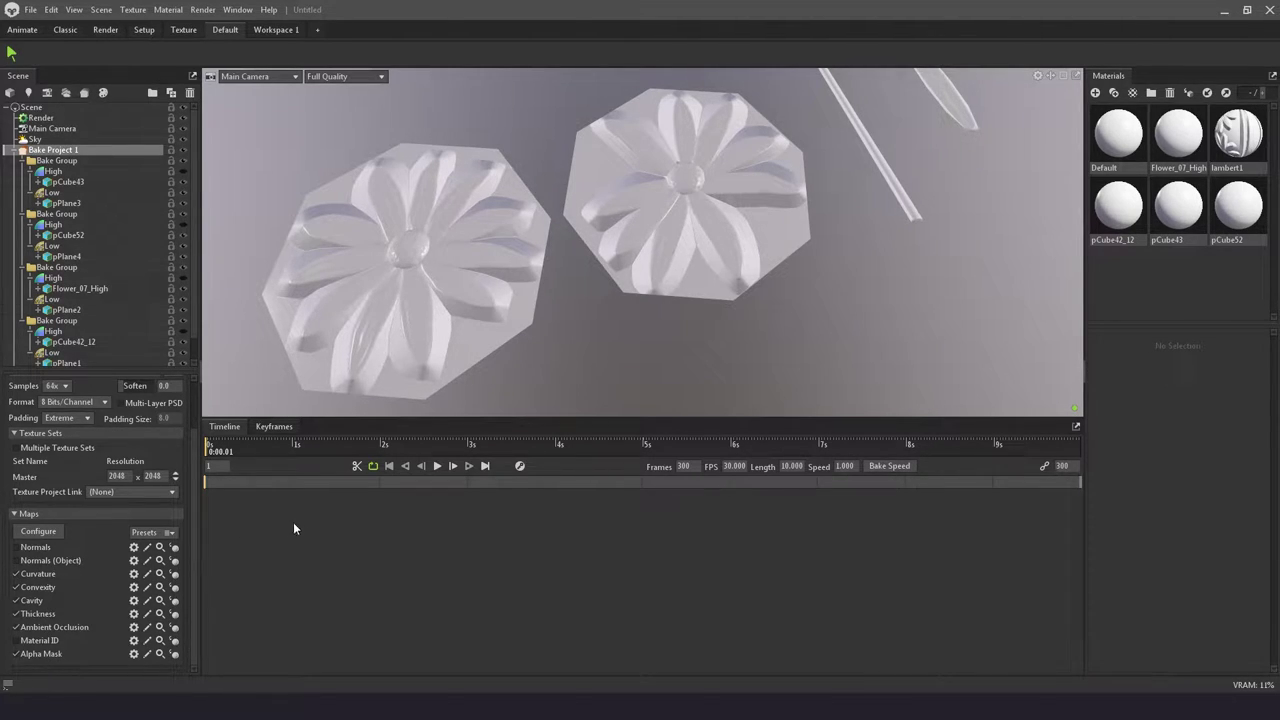
scroll(111, 505, up, 2)
scroll(33, 398, down, 2)
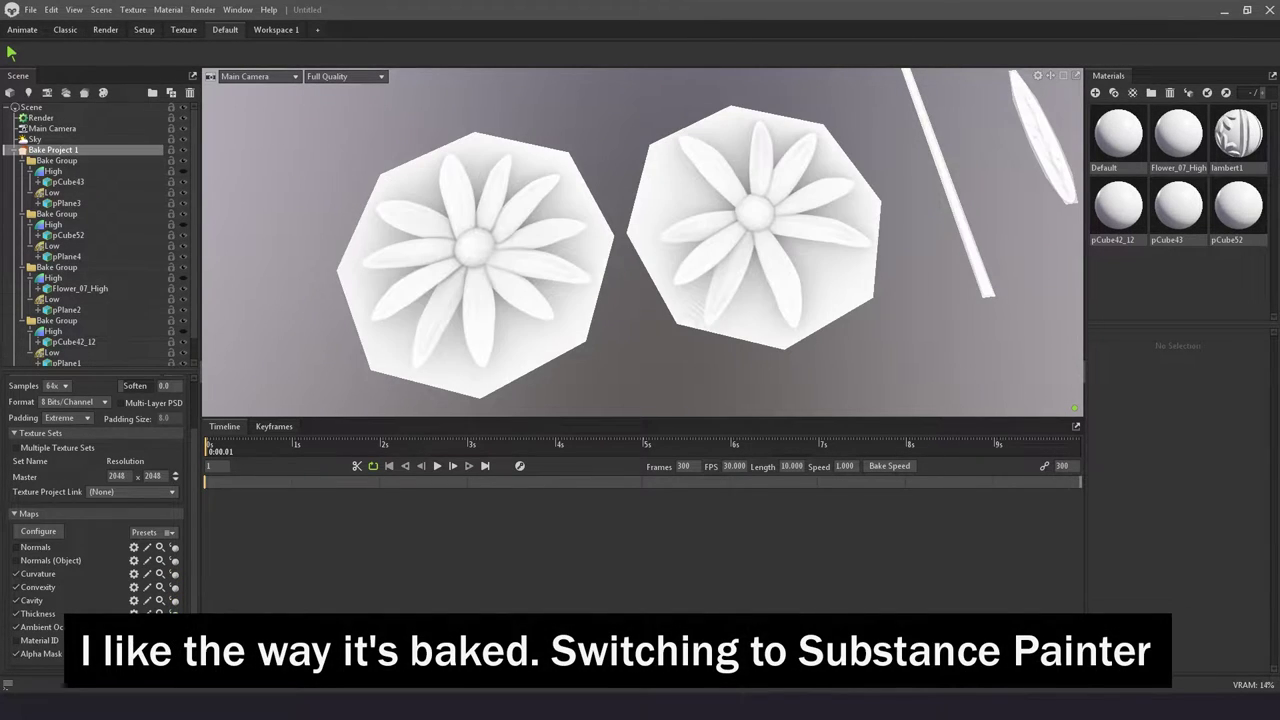
drag(714, 305, 686, 207)
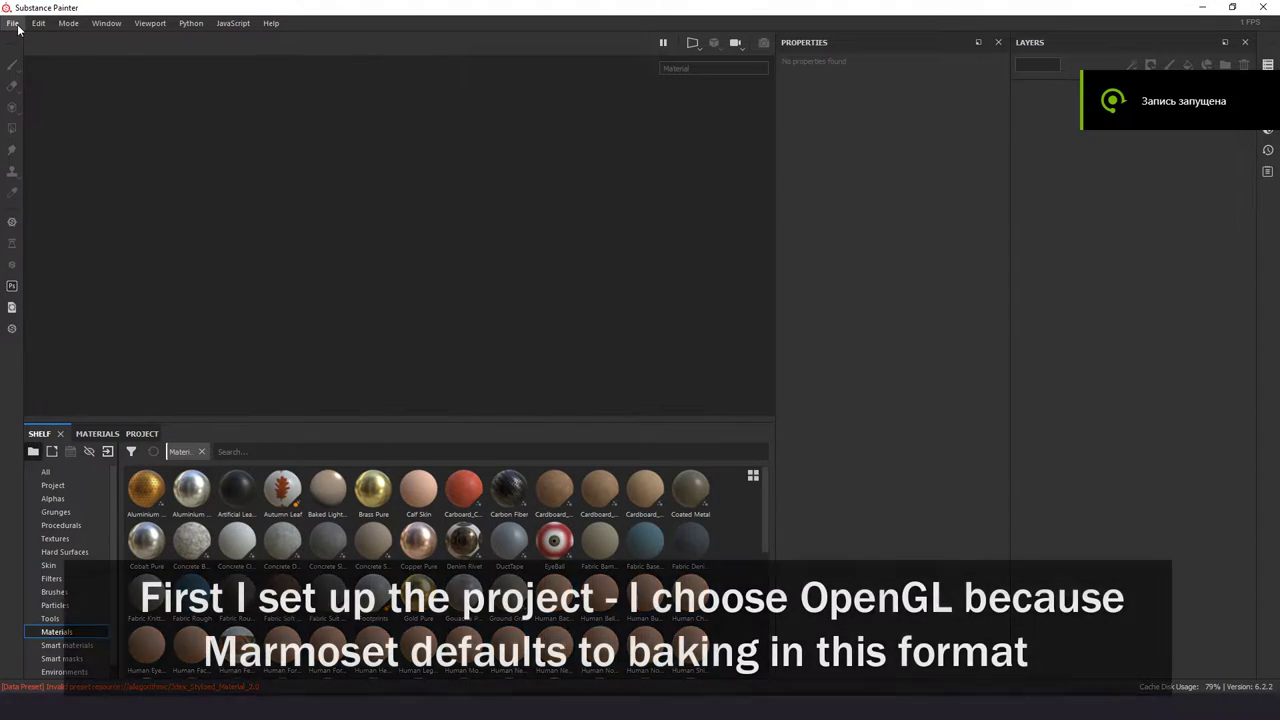
- Start a new project with OpenGL normal map format and Flower_Low.fbx as the mesh
click(12, 22)
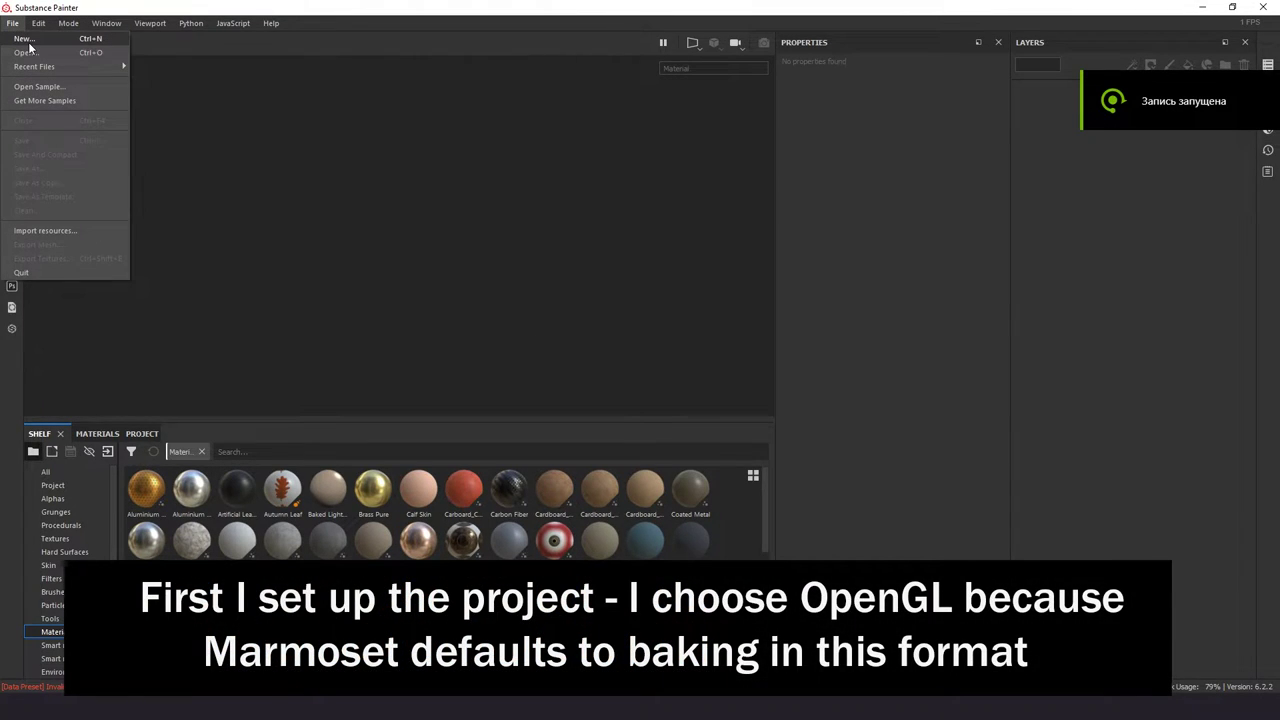
click(24, 38)
click(568, 227)
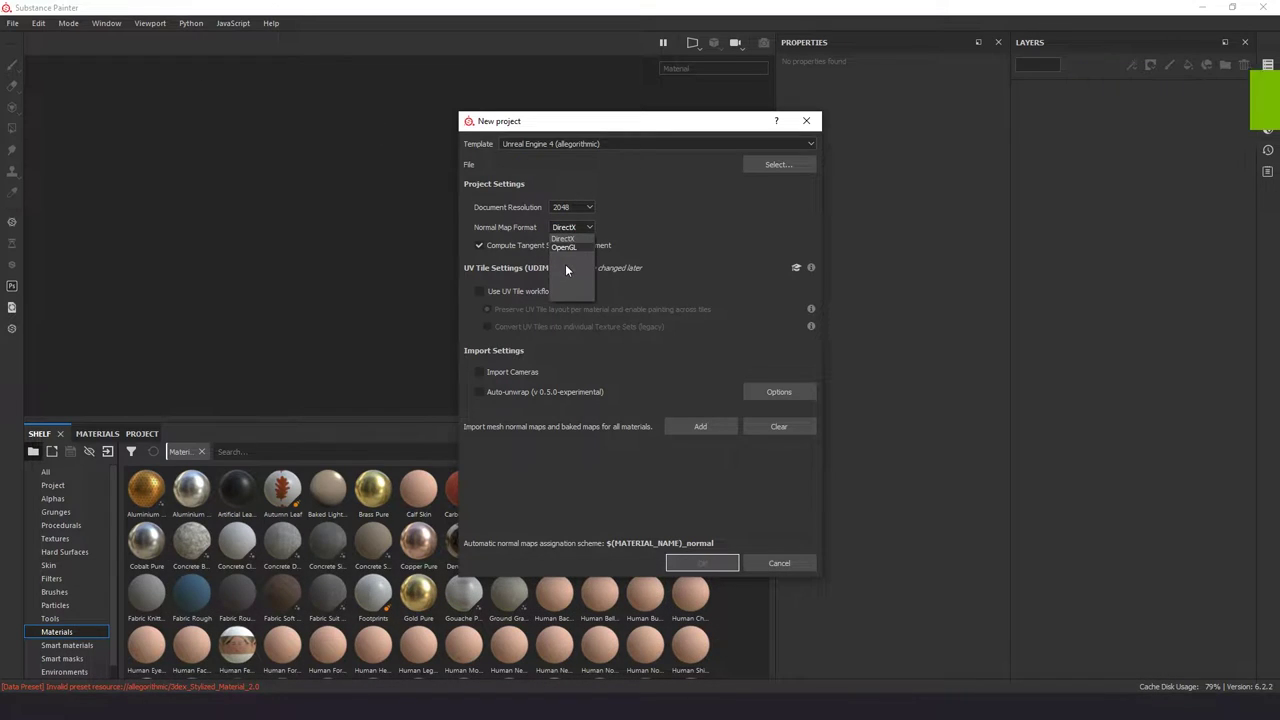
click(565, 268)
click(779, 164)
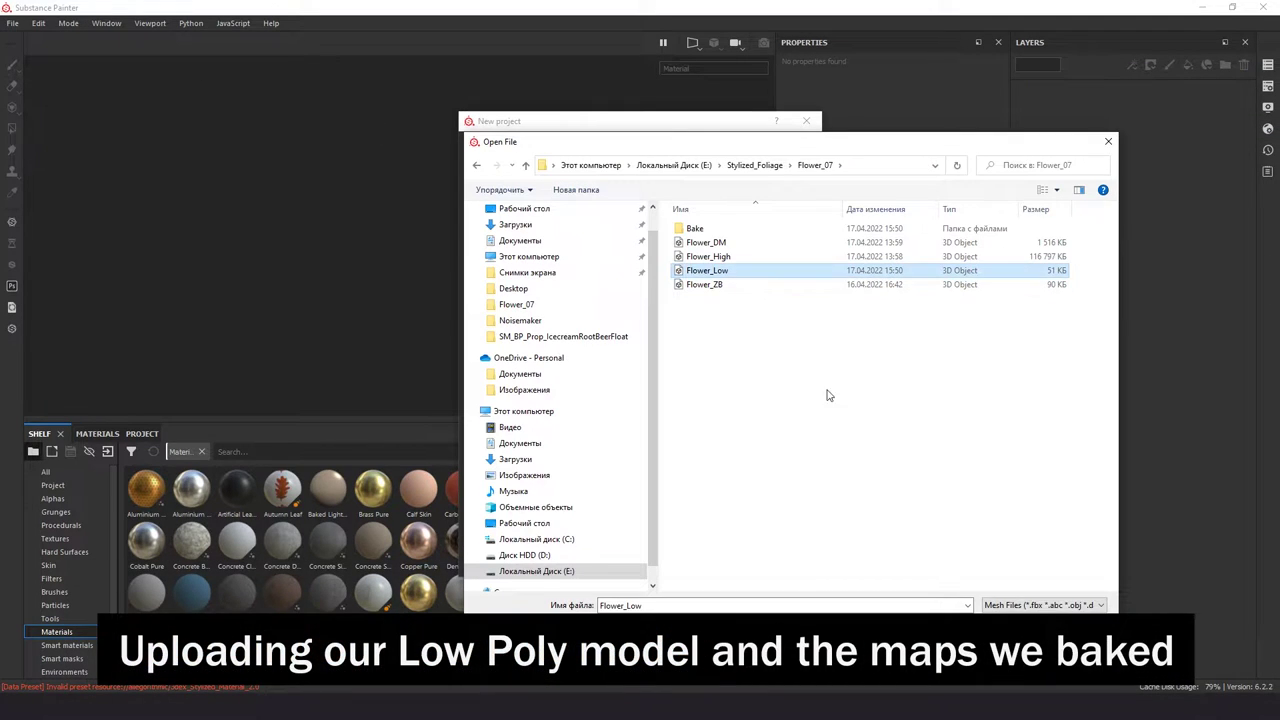
click(1000, 635)
- Add the seven baked Flower_07 maps from the Bake folder, keeping the Unreal Engine 4 template
click(735, 433)
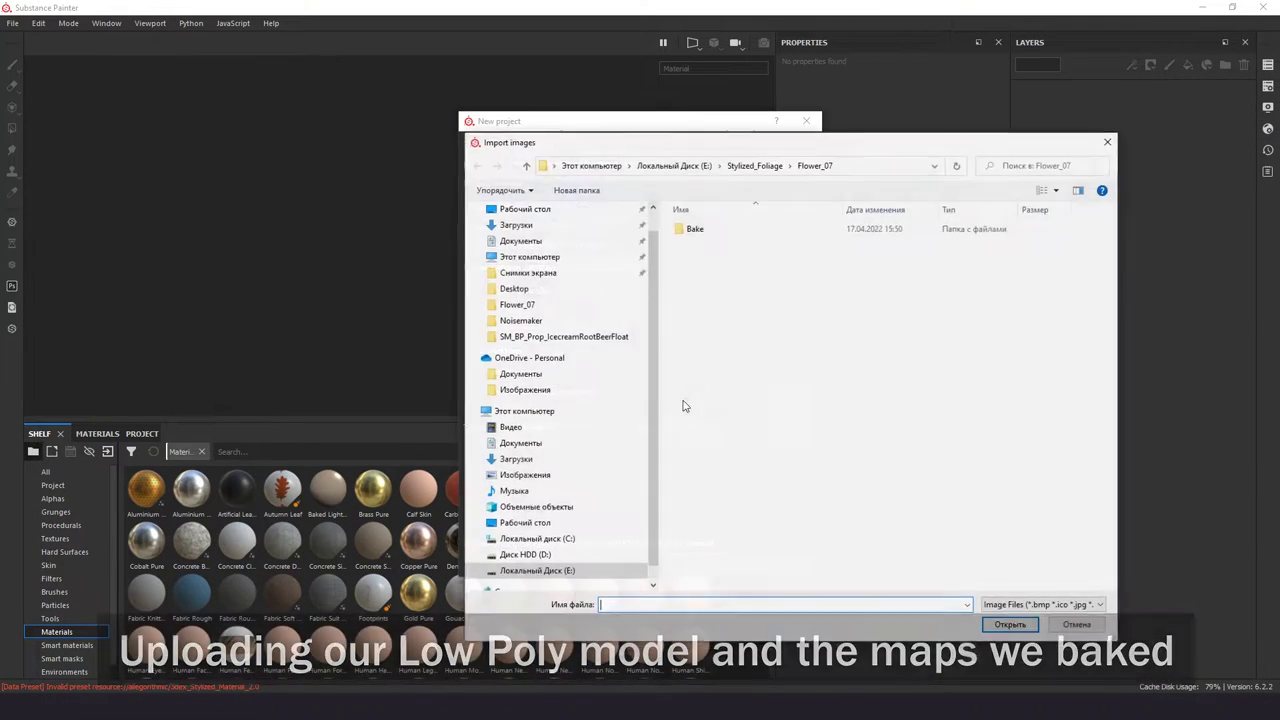
double_click(708, 230)
drag(740, 405, 760, 124)
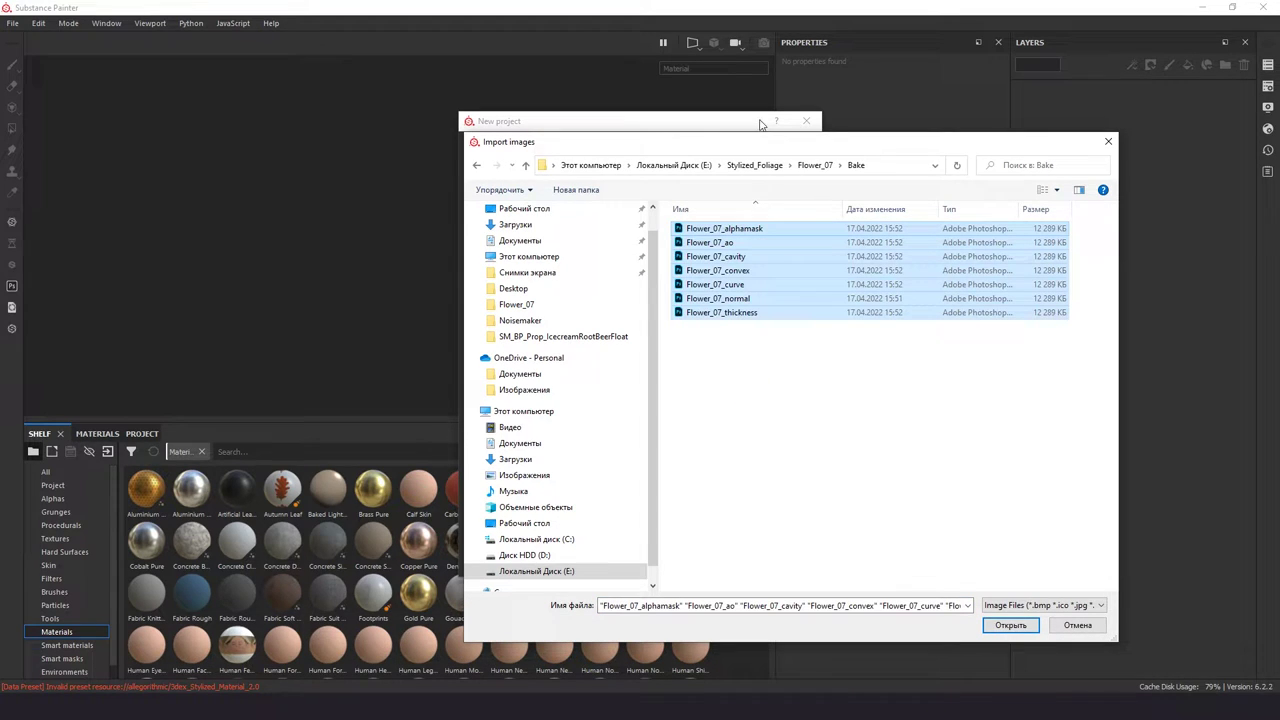
click(1010, 625)
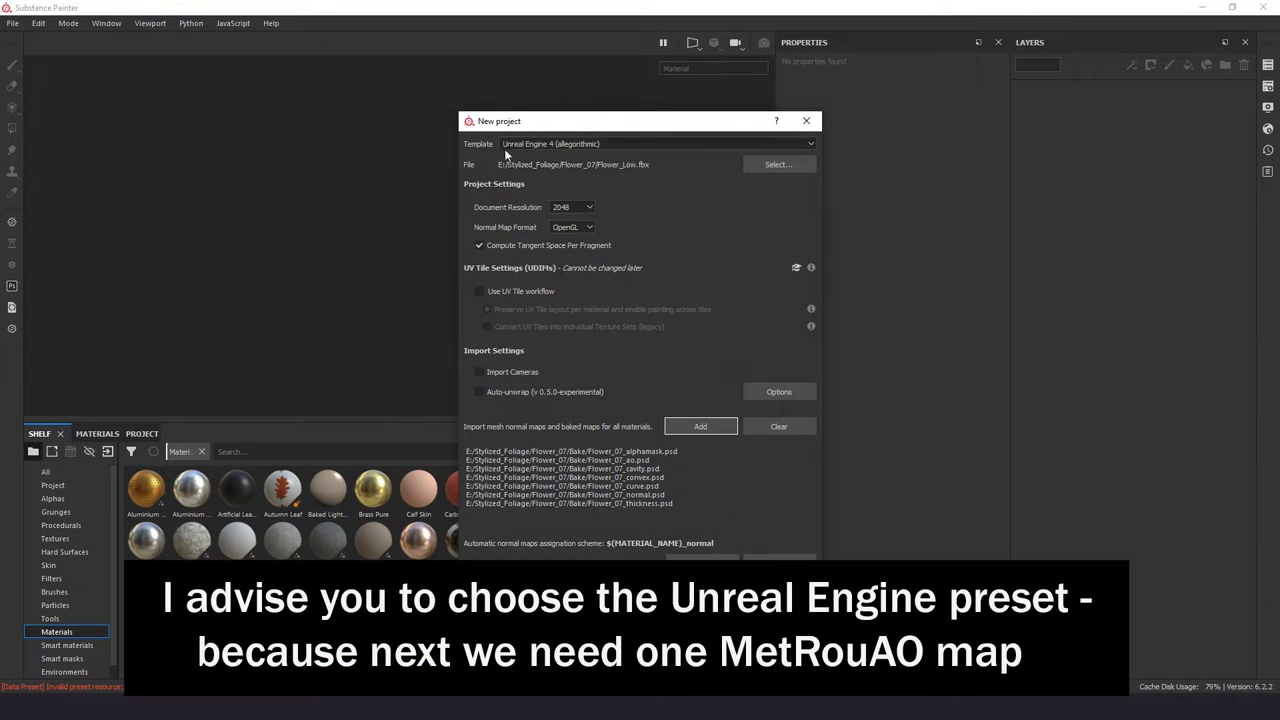
click(648, 145)
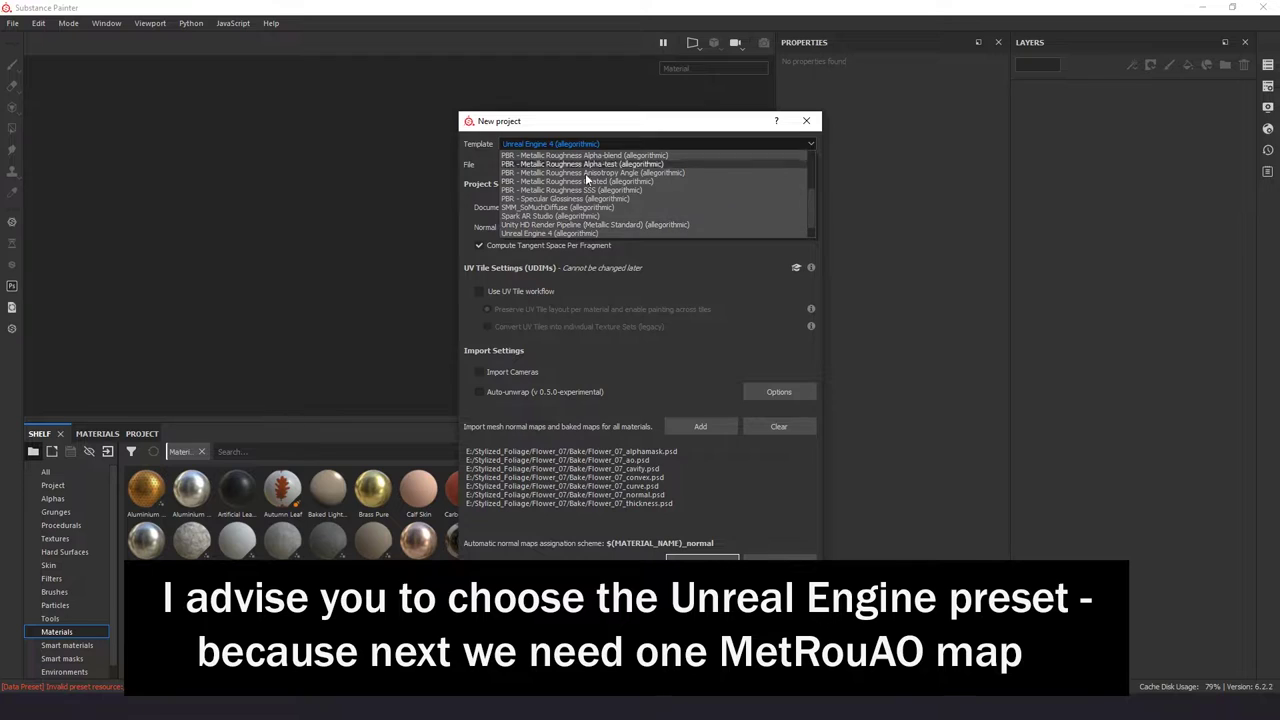
click(600, 233)
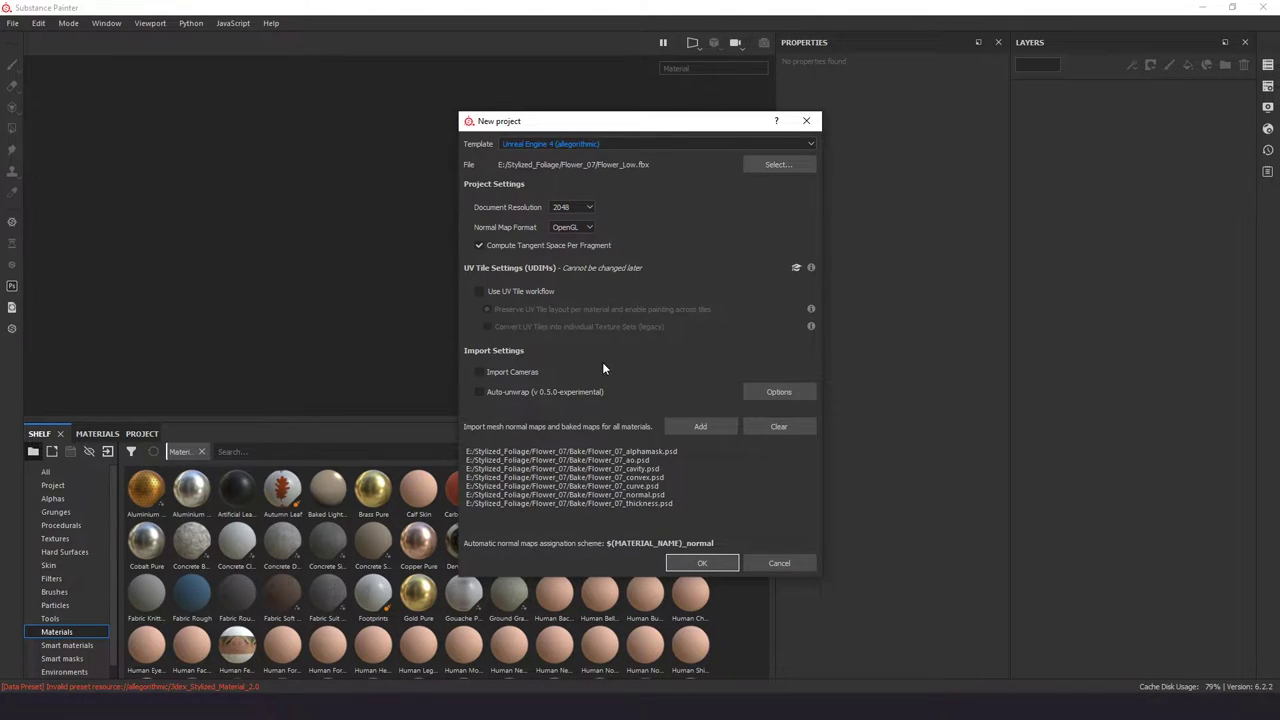
- Assign the baked normal, thickness and ao maps to their texture set slots
click(1268, 87)
scroll(1195, 317, down, 5)
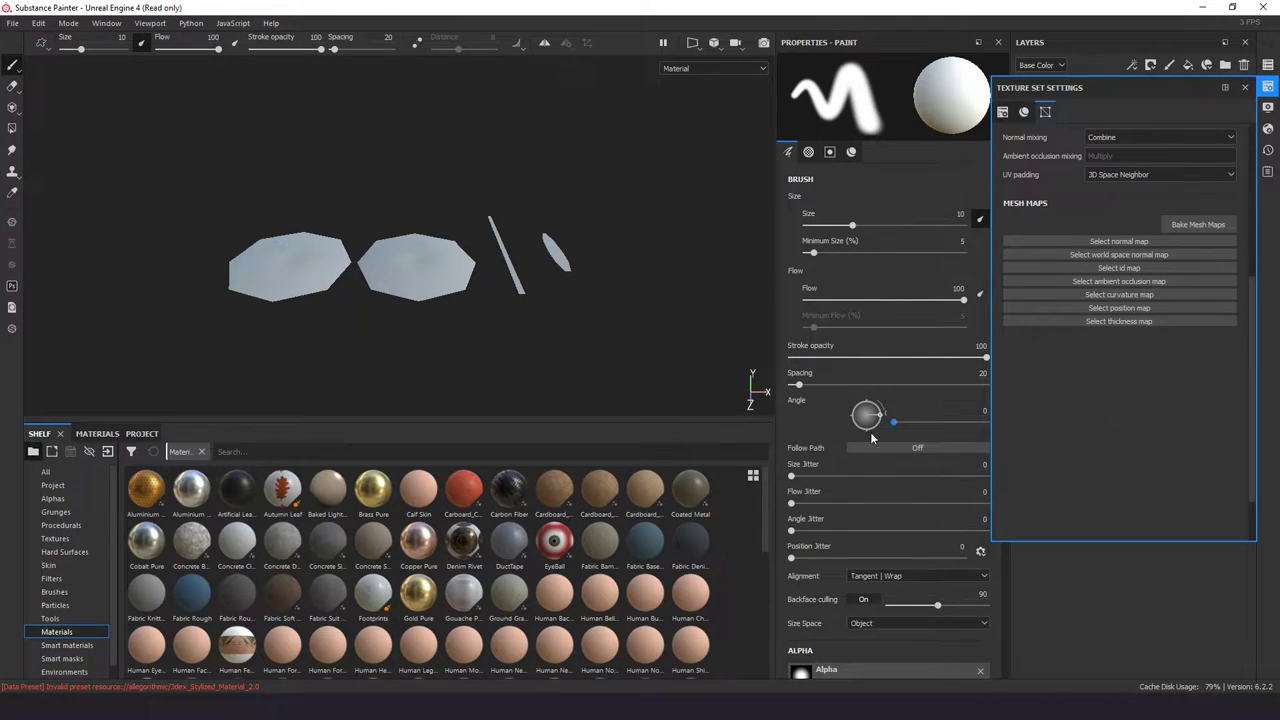
click(53, 485)
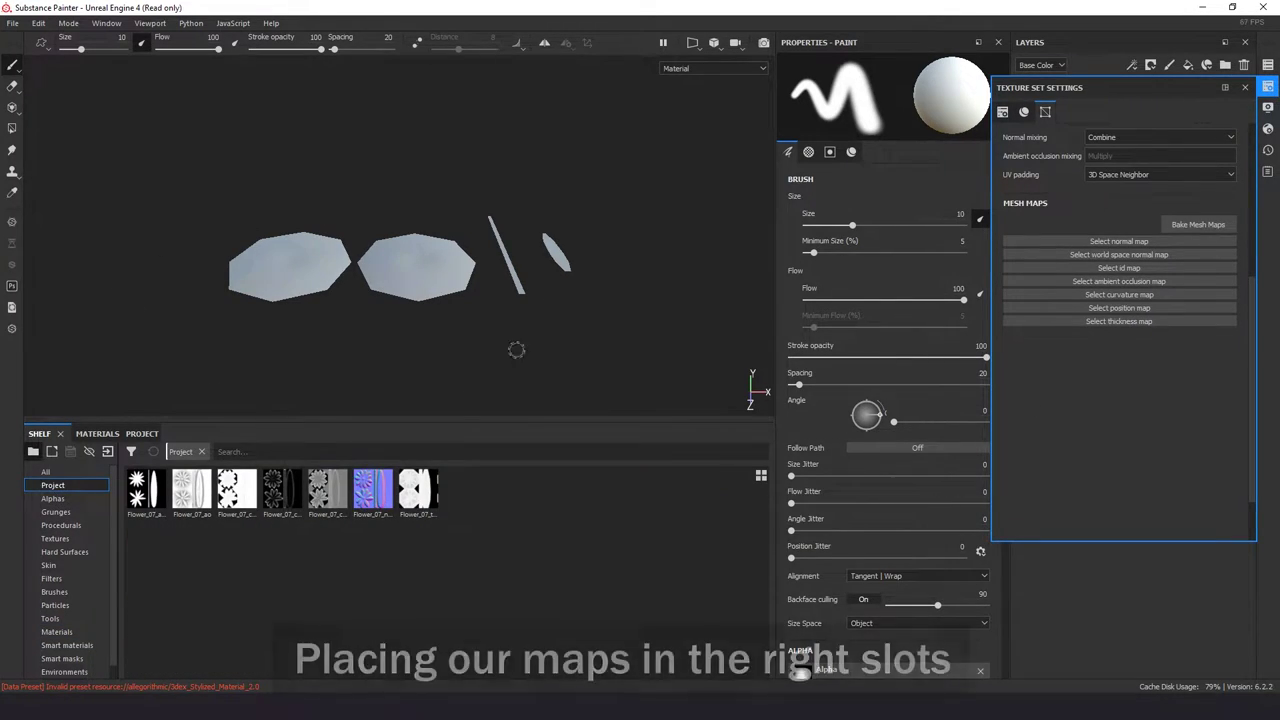
drag(373, 490, 1119, 241)
drag(417, 490, 1145, 311)
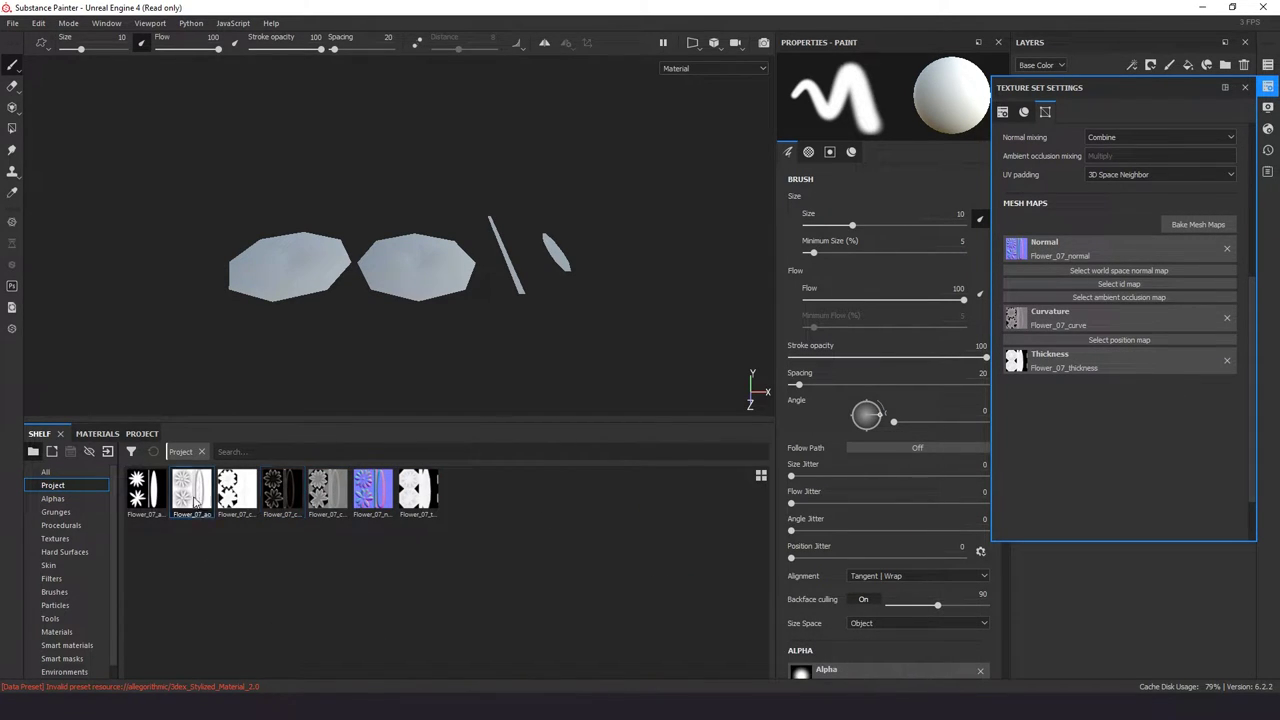
drag(195, 502, 1115, 296)
- Bake only the World space normal and Position mesh maps at 2048 resolution
click(1175, 222)
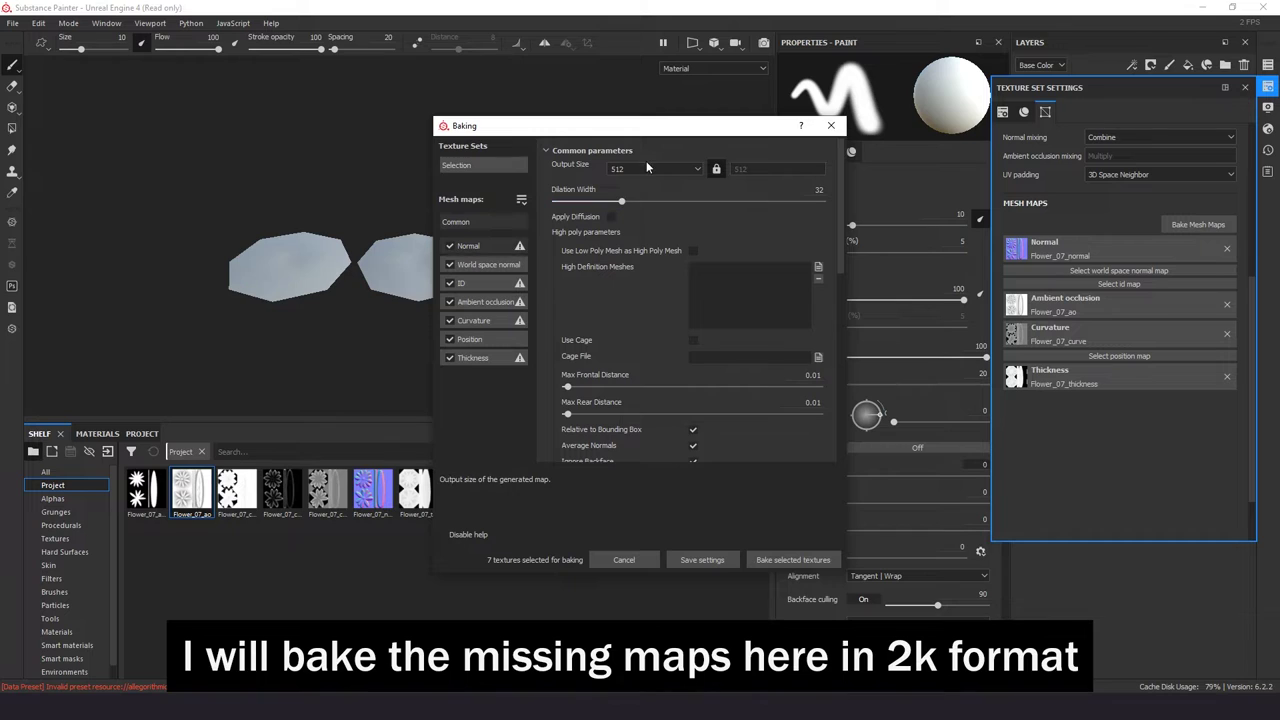
click(646, 168)
click(640, 233)
click(520, 200)
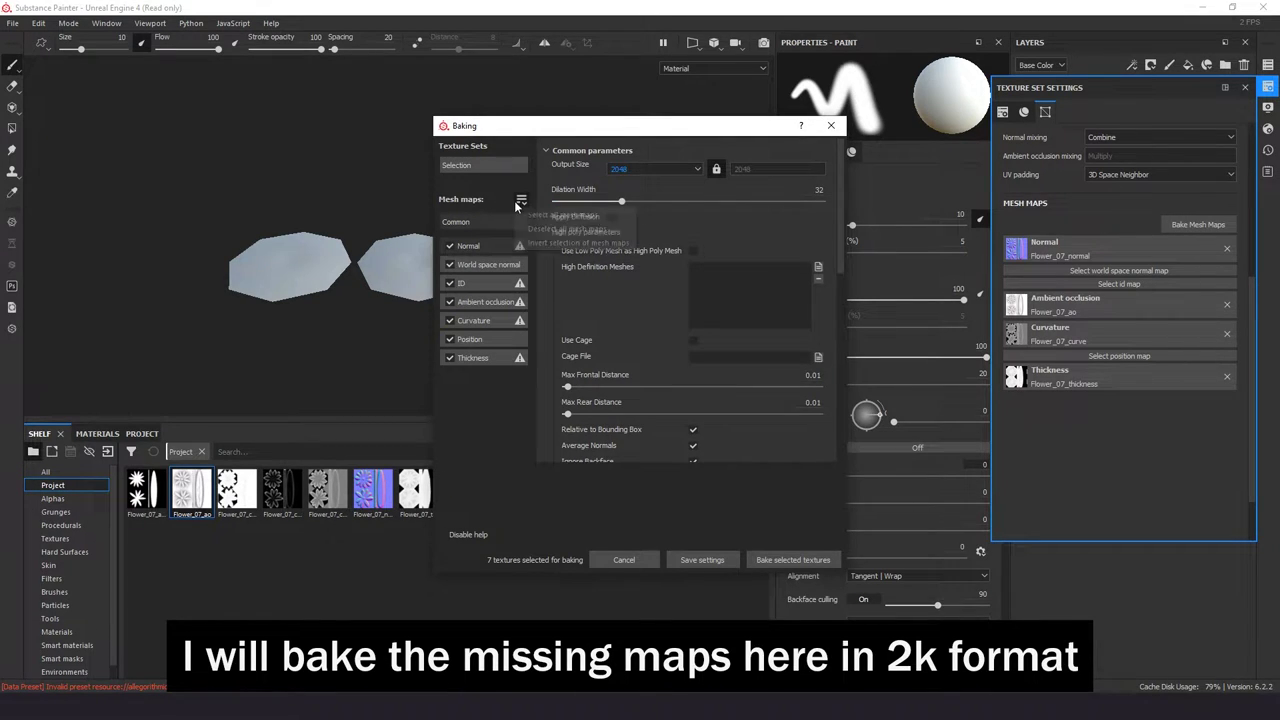
click(570, 229)
click(449, 264)
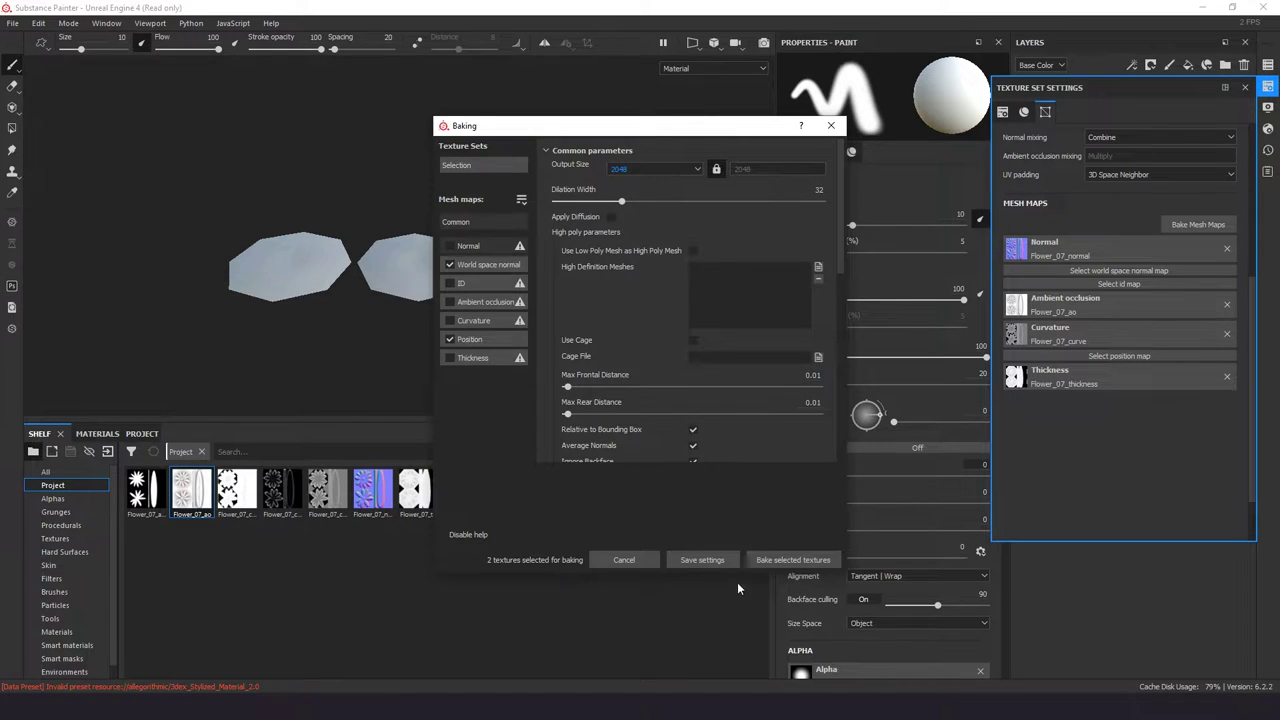
click(775, 562)
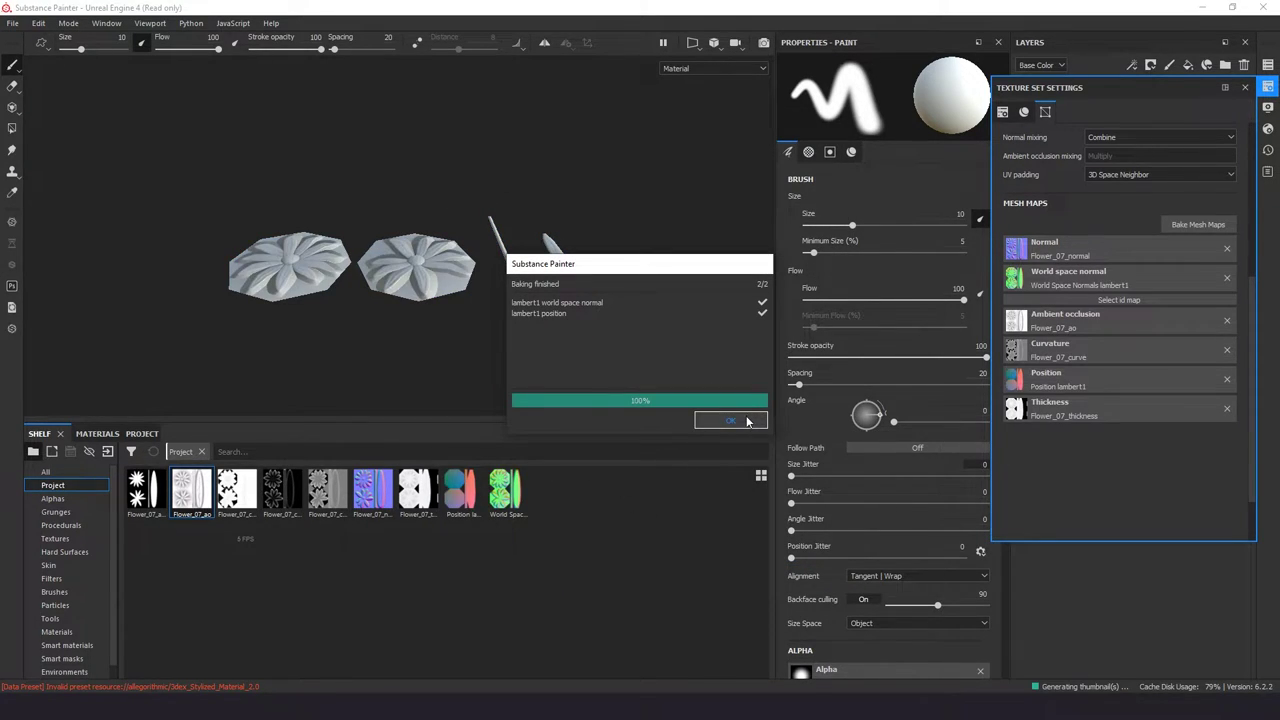
click(748, 421)
- Add a new fill layer to the layer stack
scroll(484, 309, up, 2)
scroll(484, 309, up, 2)
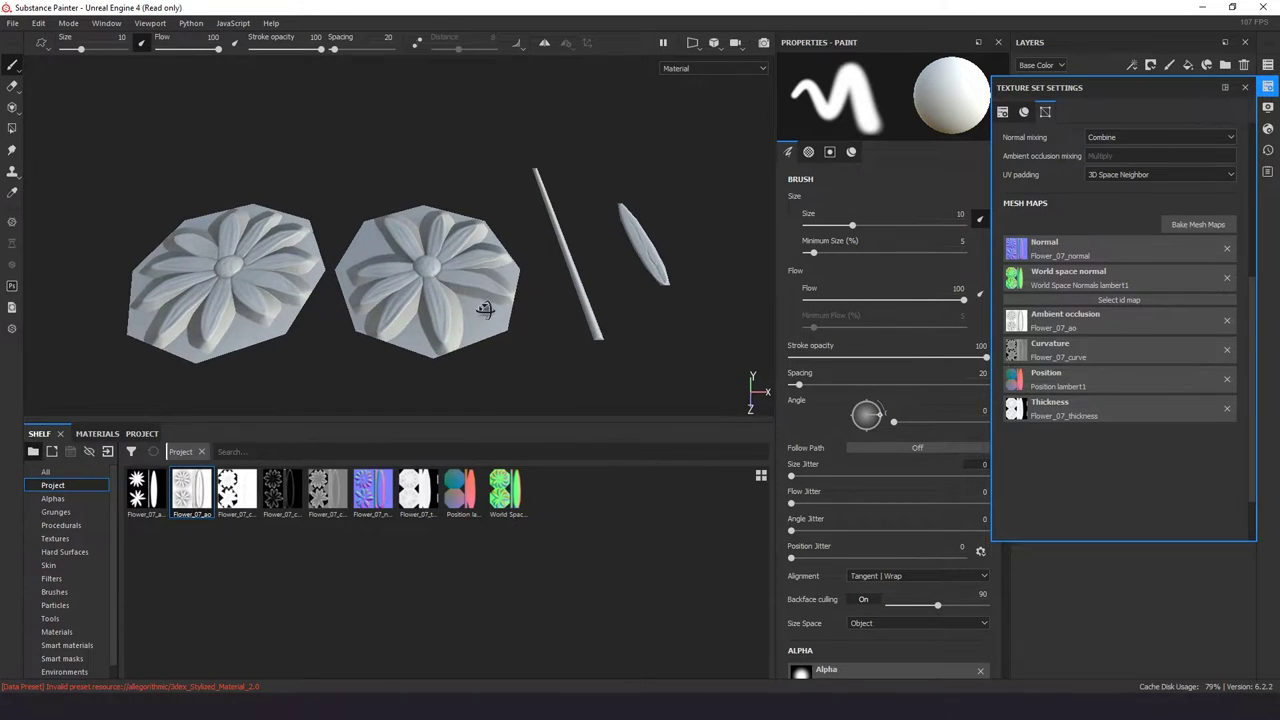
click(1188, 64)
- Give Fill layer 1 a black mask and switch the shader to pbr-metal-rough-with-alpha-blending
right_click(1109, 103)
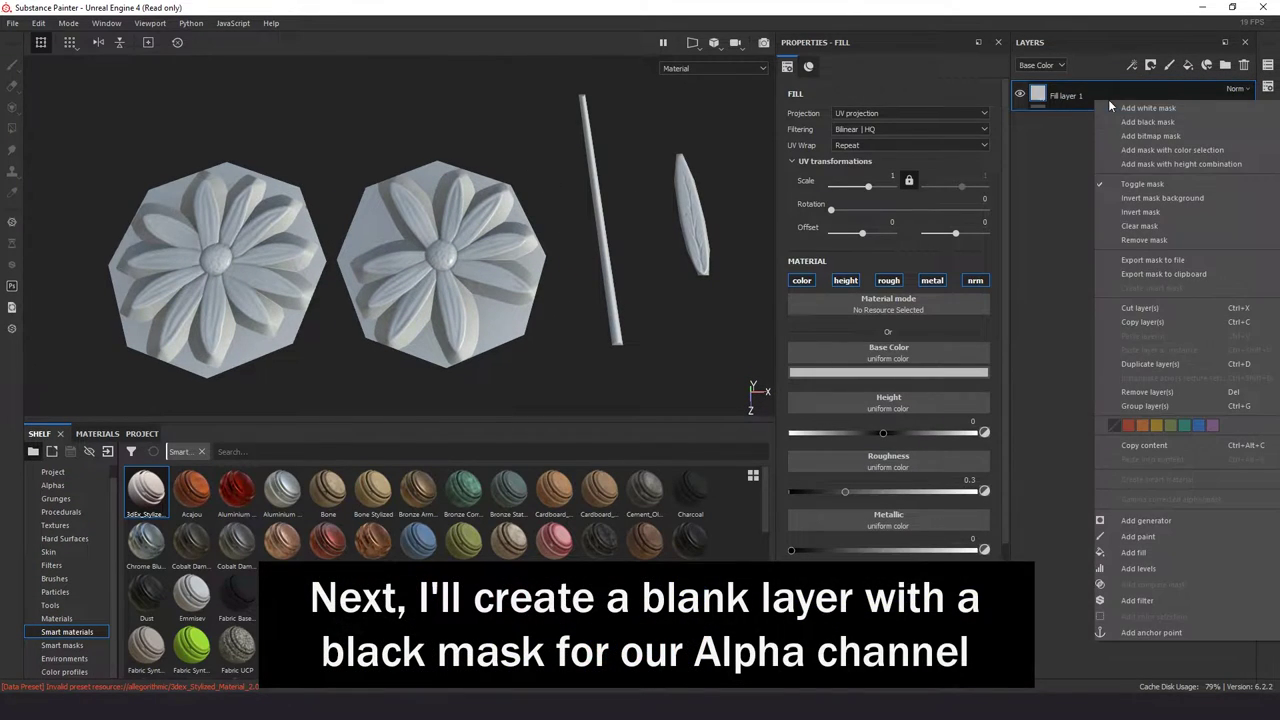
click(1148, 122)
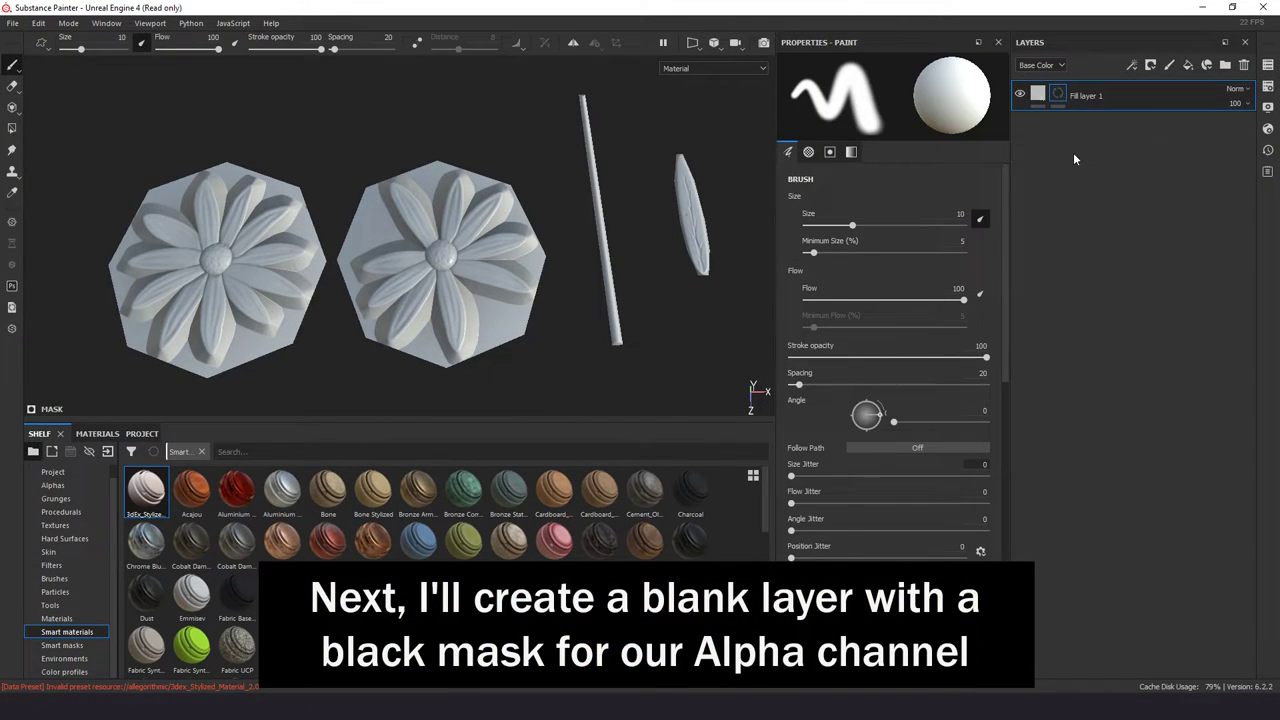
click(1268, 88)
click(1268, 128)
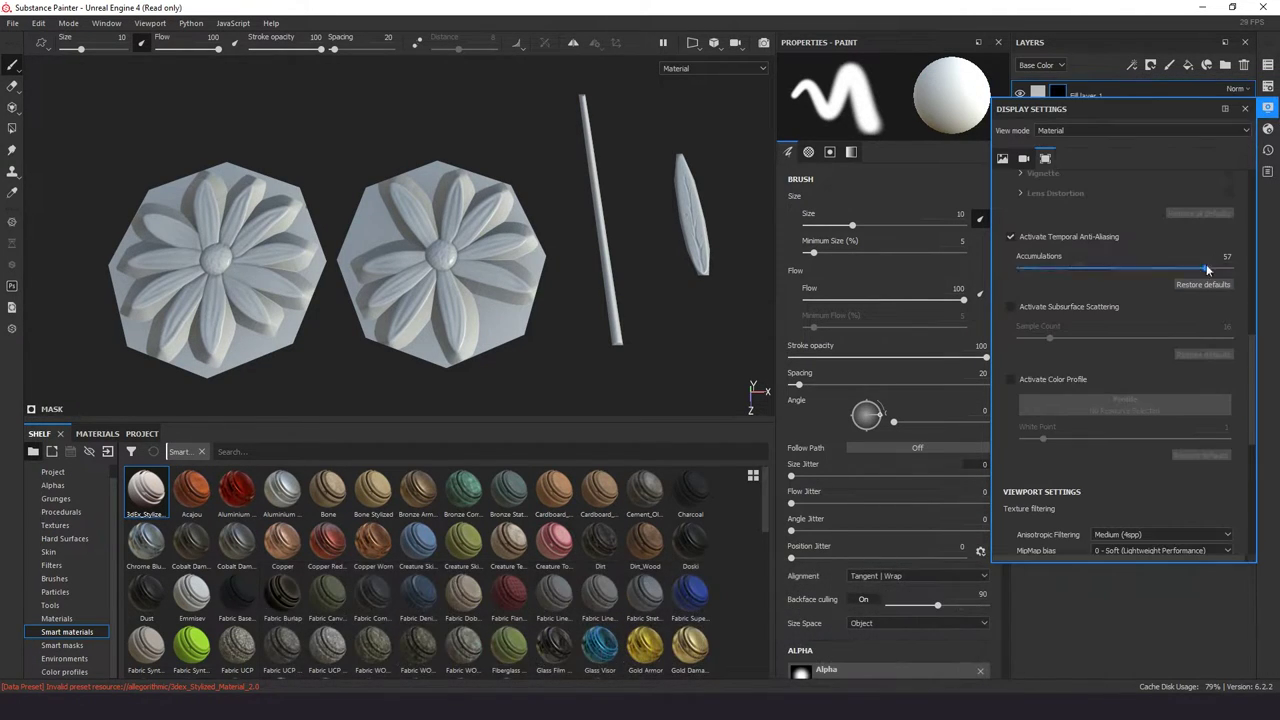
click(1268, 130)
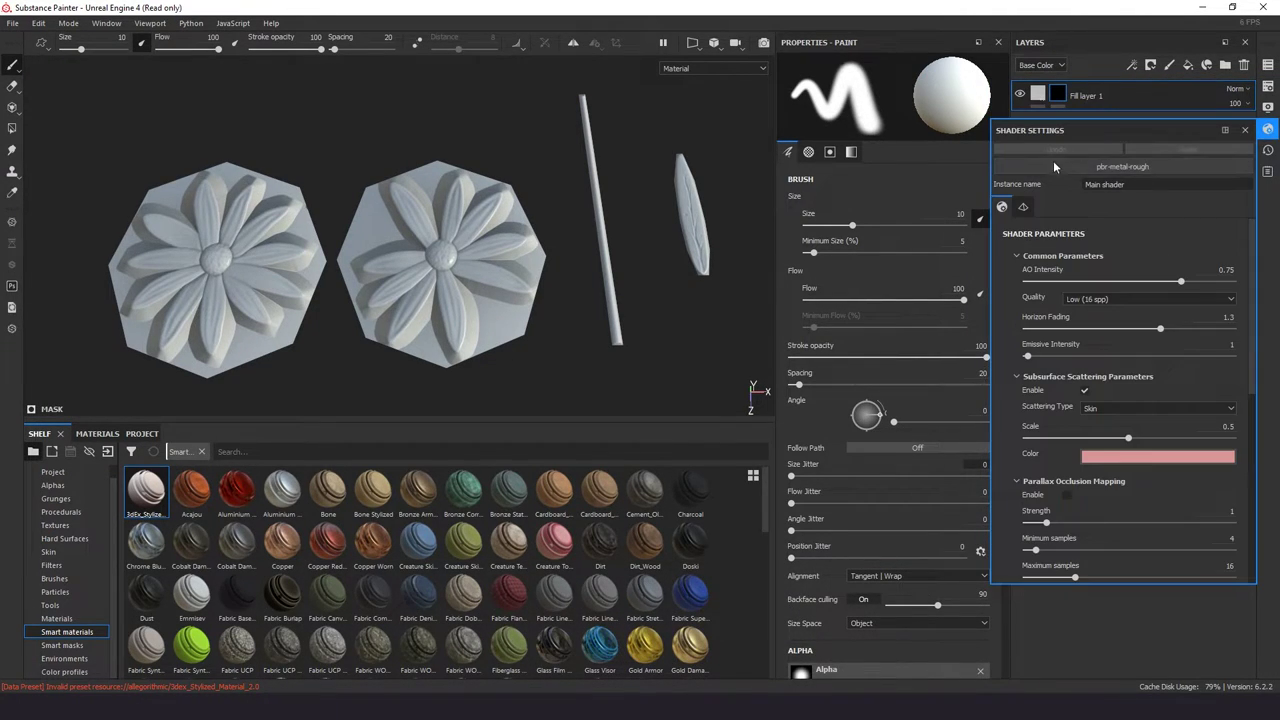
click(1097, 166)
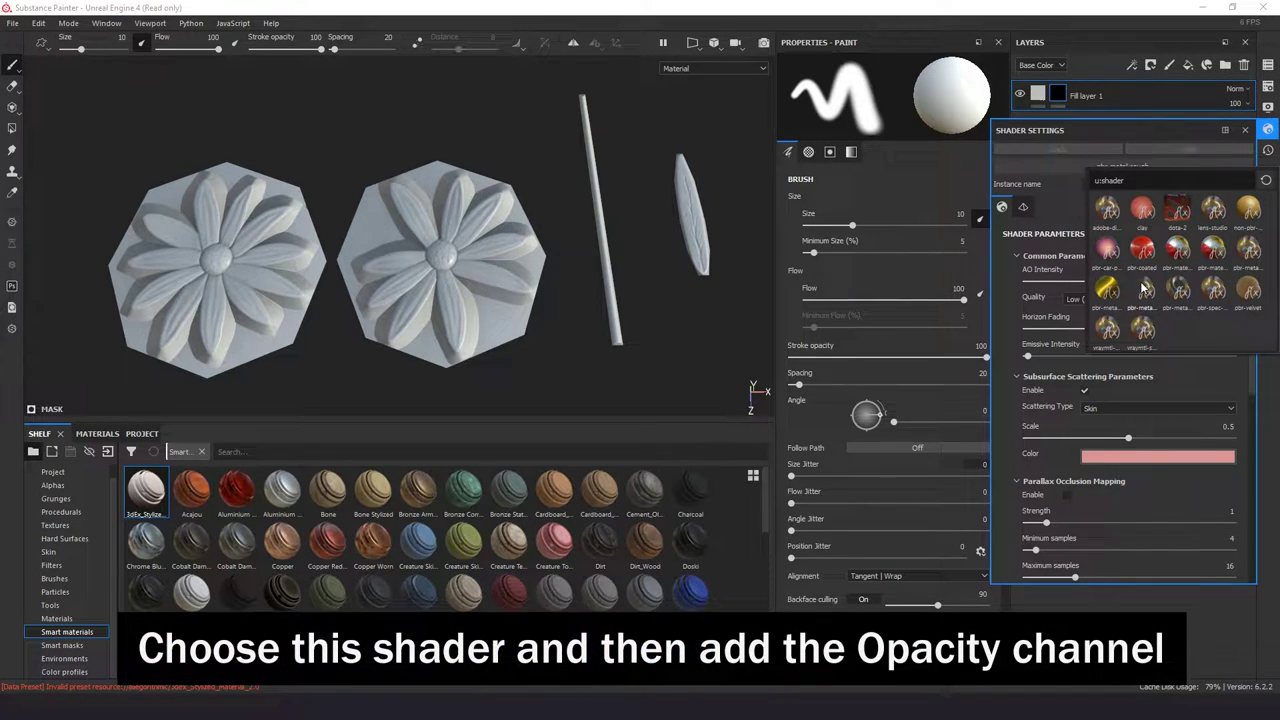
click(1145, 289)
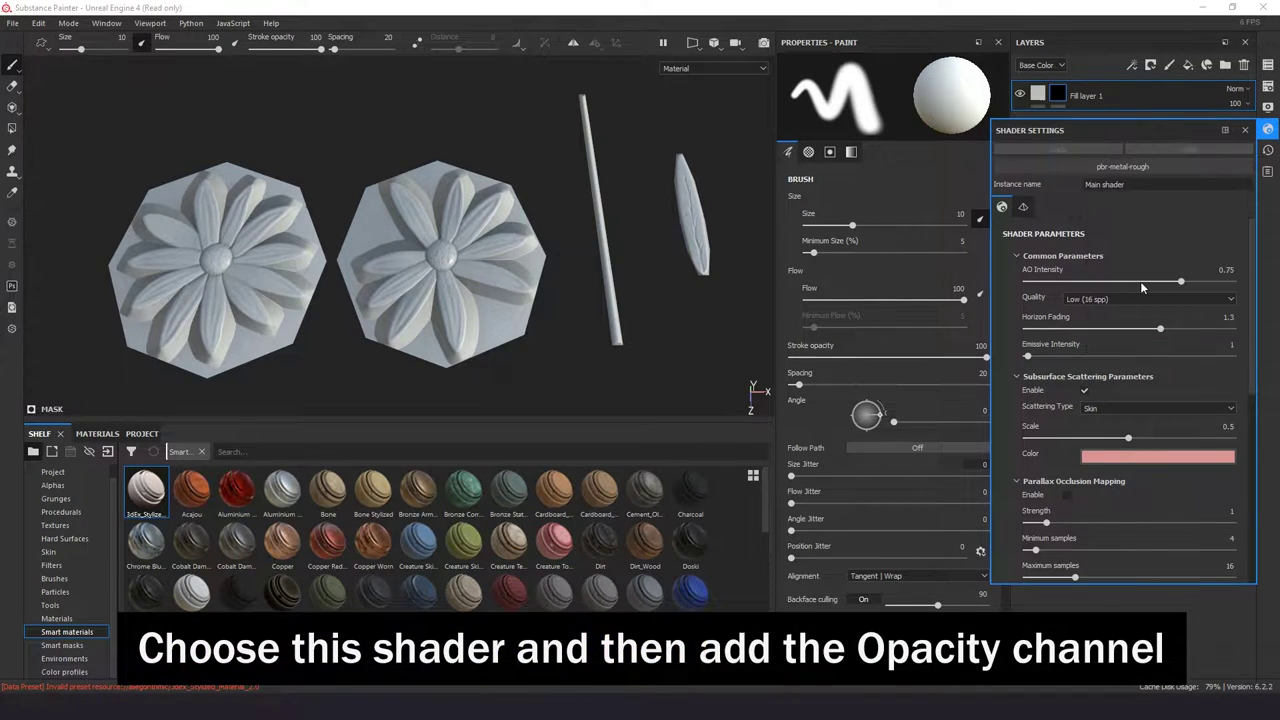
scroll(1122, 389, down, 5)
scroll(1122, 392, up, 5)
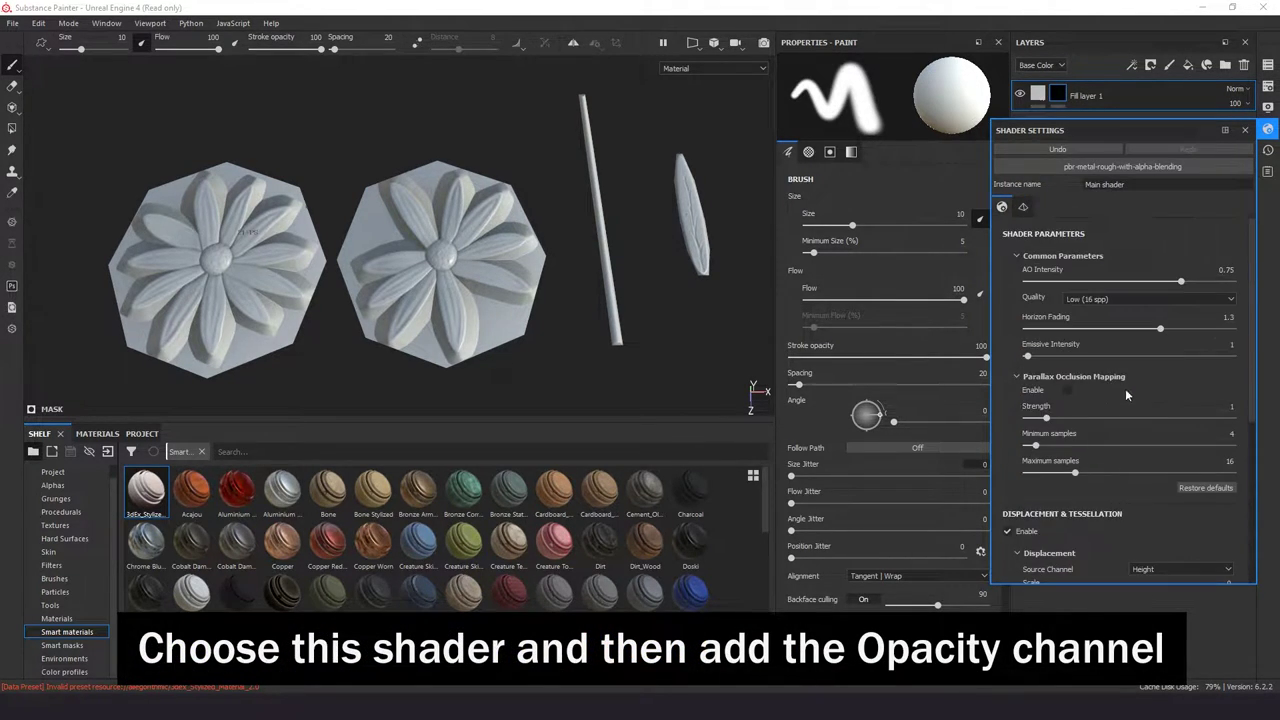
- Add an Opacity channel to the texture set
click(1267, 94)
click(1267, 88)
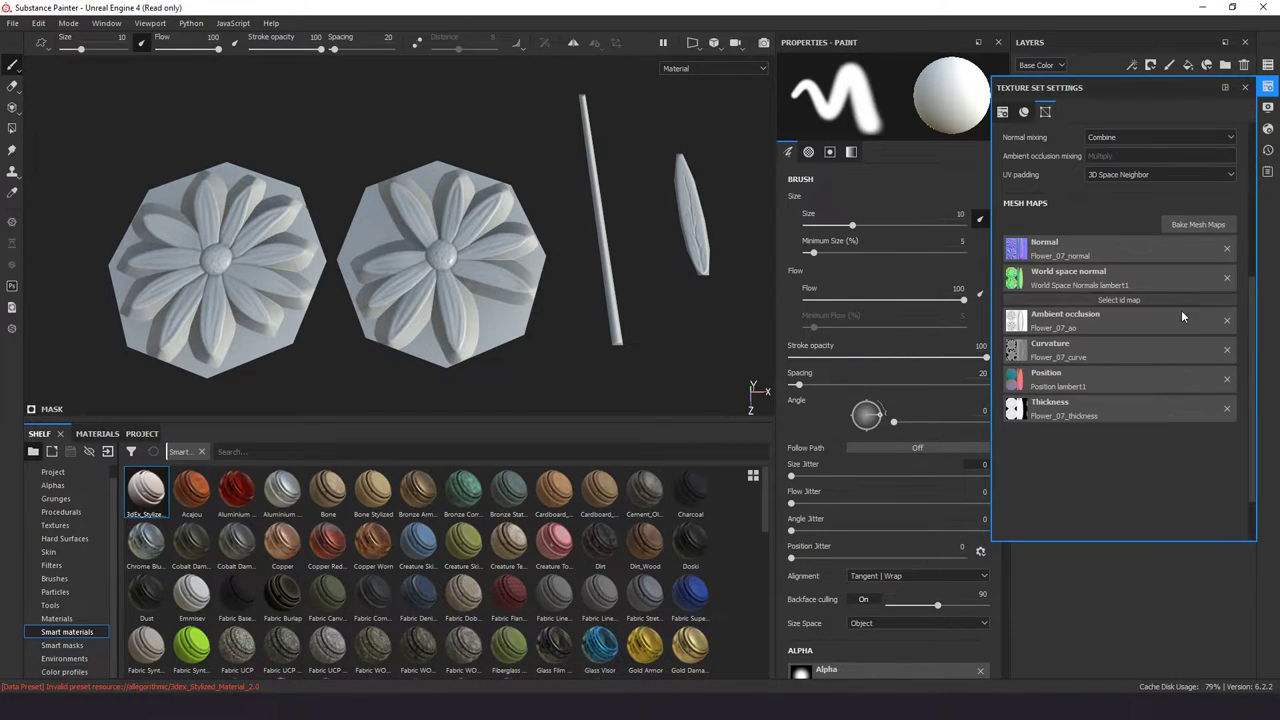
scroll(1178, 216, up, 3)
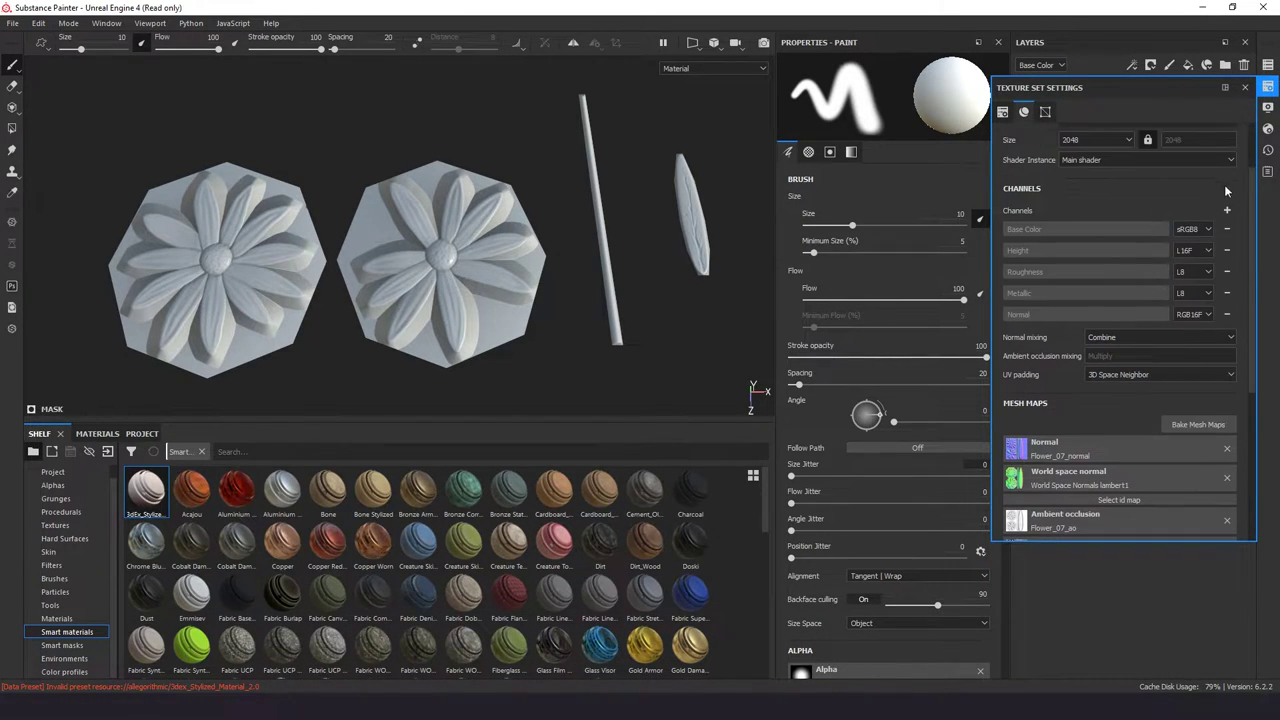
click(1228, 210)
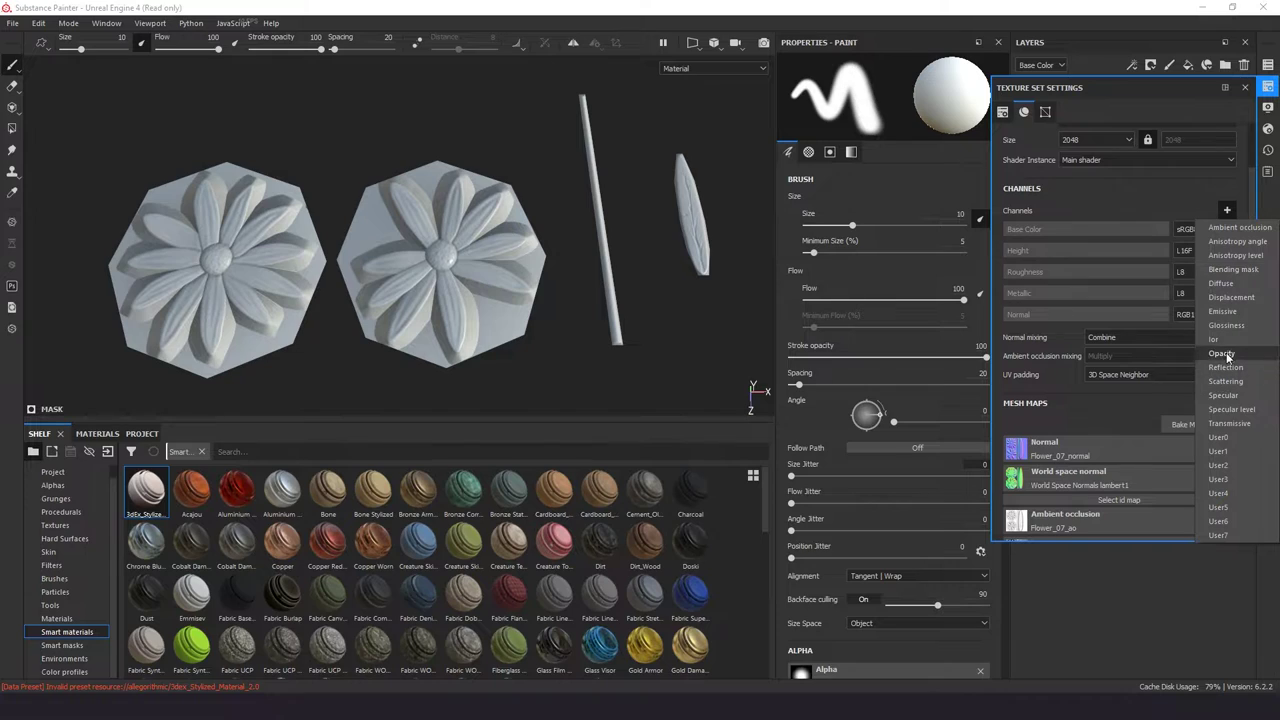
click(1222, 354)
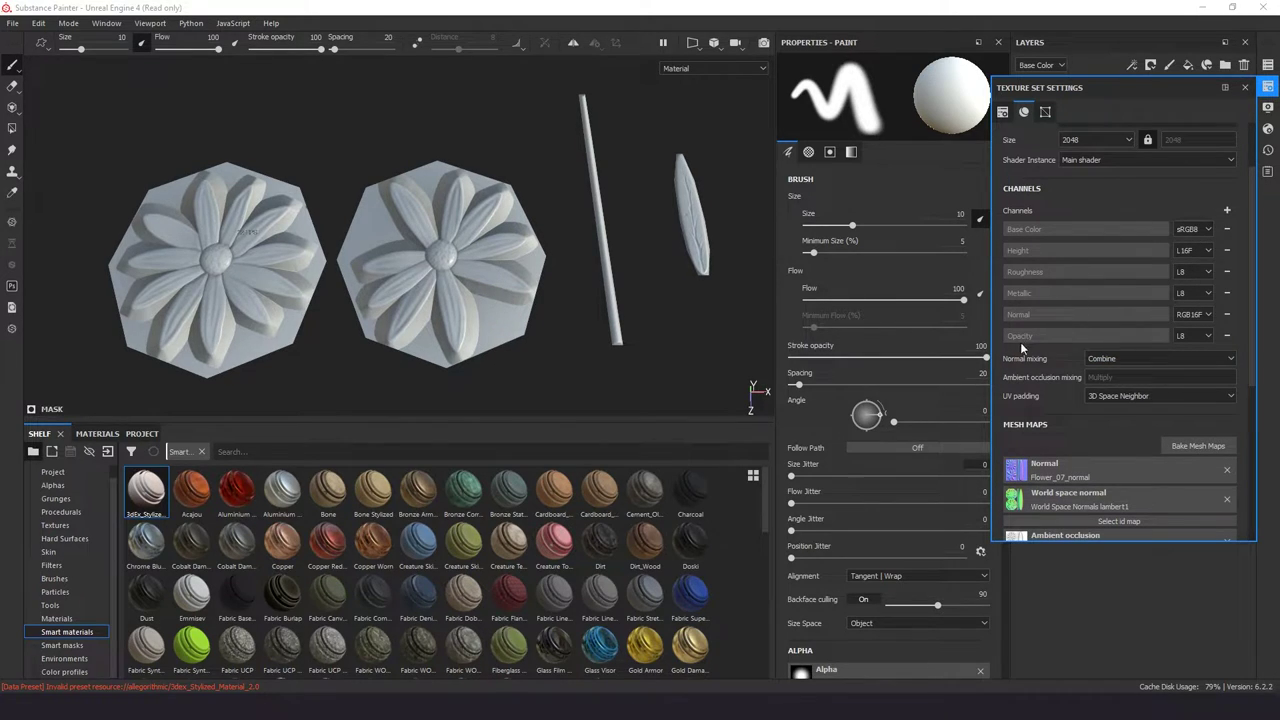
click(1245, 89)
- Restrict Fill layer 1 to the opacity channel with its opacity set to 0
click(1031, 101)
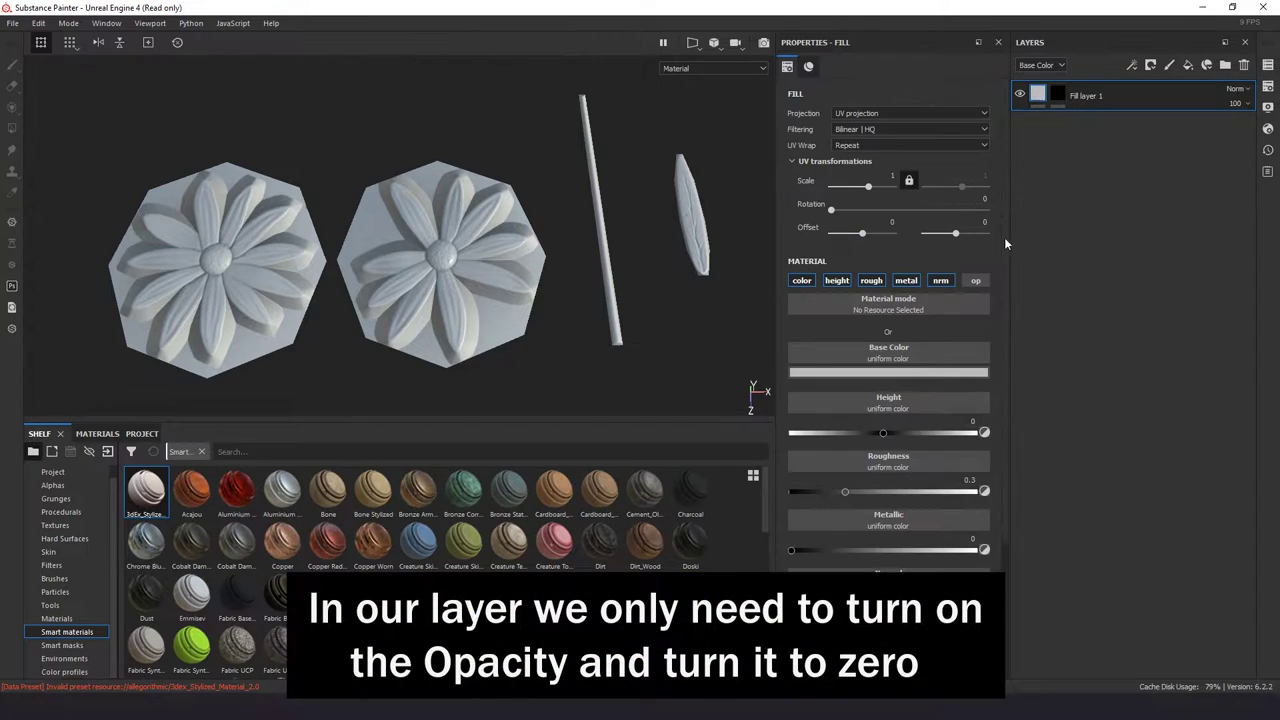
click(975, 281)
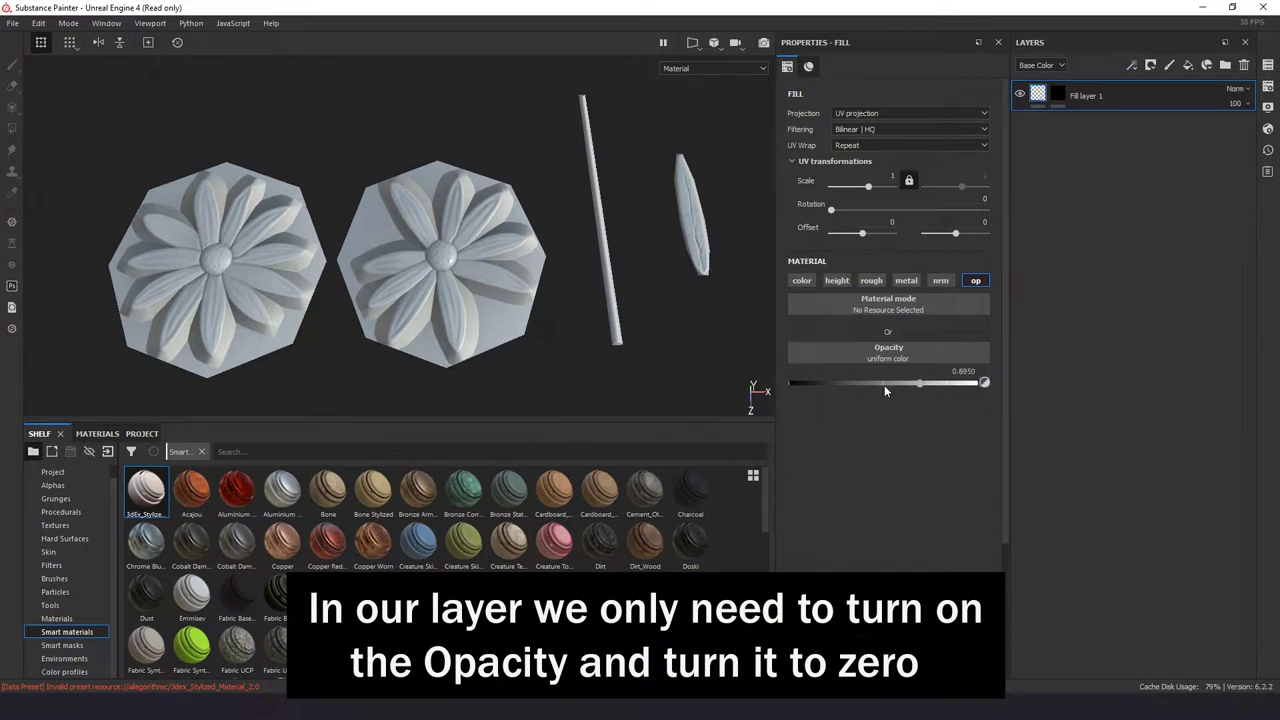
click(791, 383)
- Mask the layer with a Flower_07_alphamask fill, inverted through a Levels effect
right_click(1057, 98)
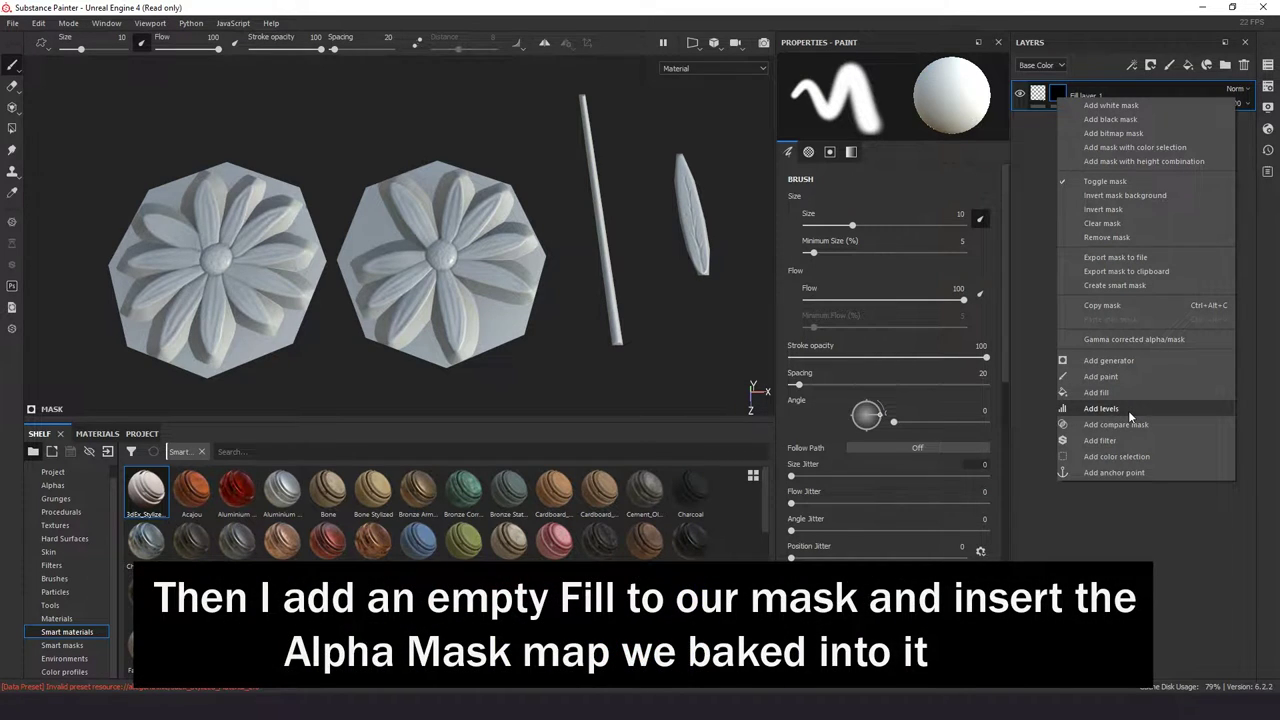
click(1130, 392)
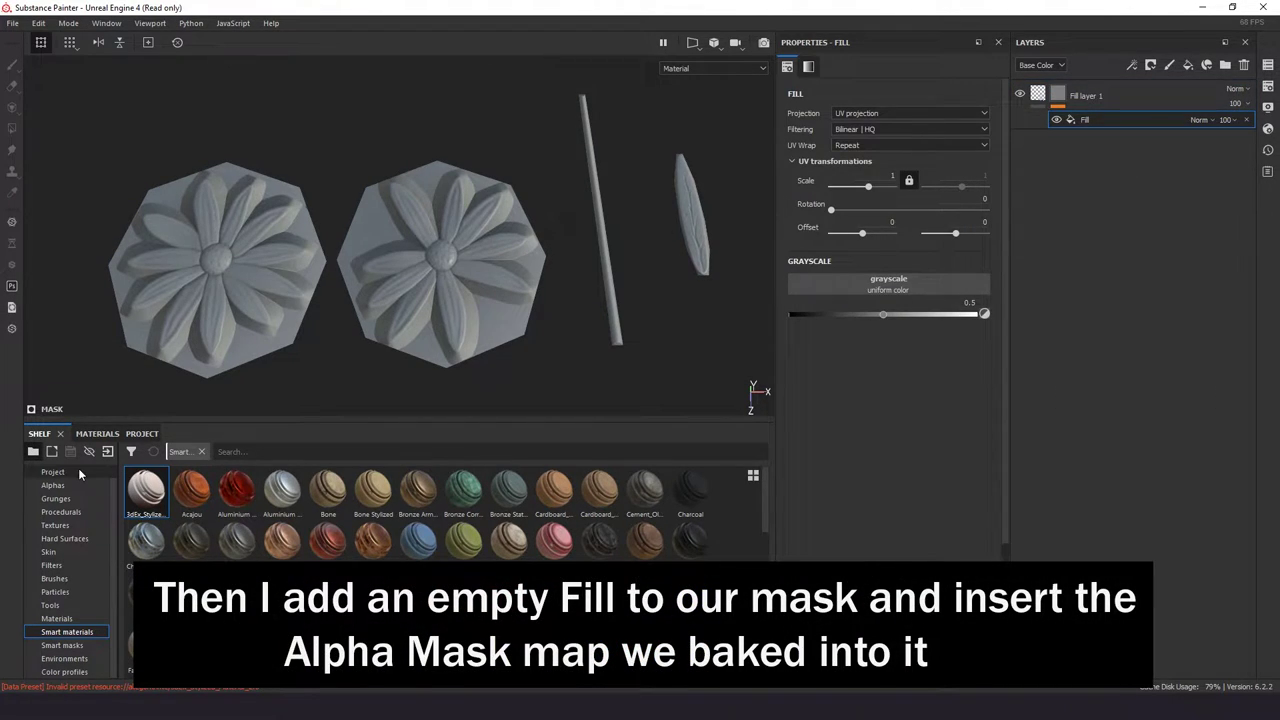
click(80, 472)
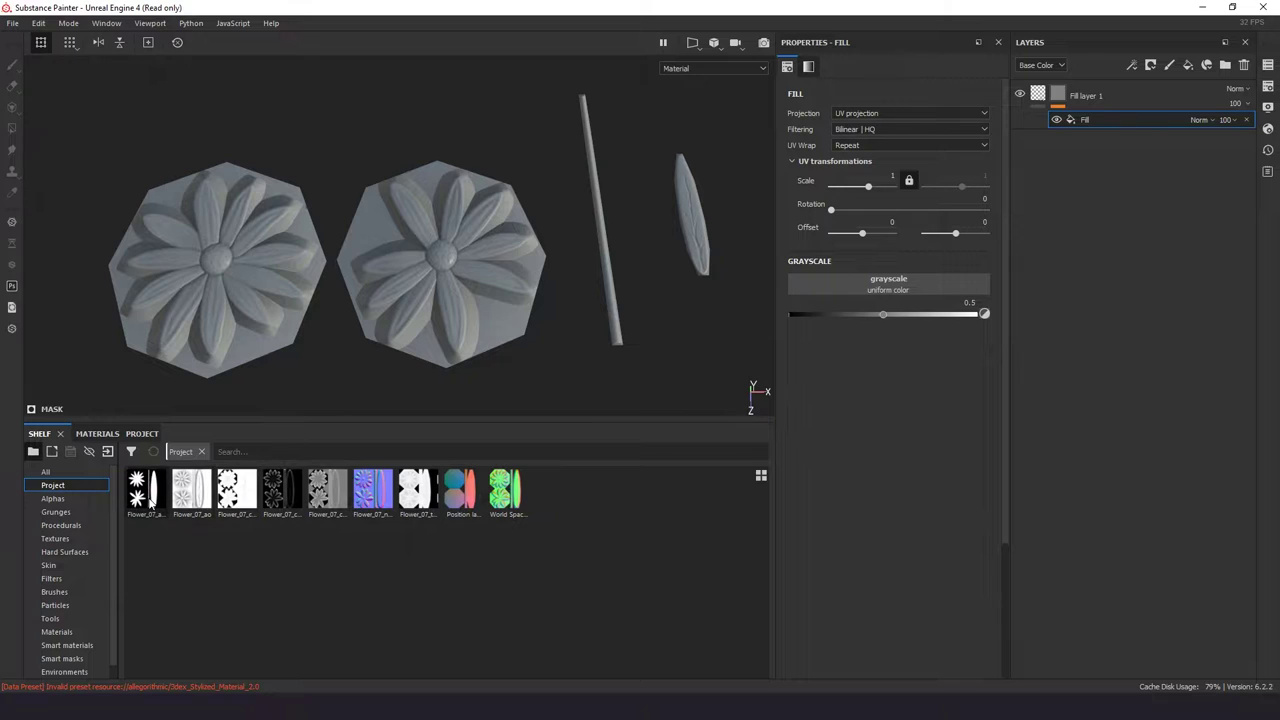
drag(857, 278, 857, 278)
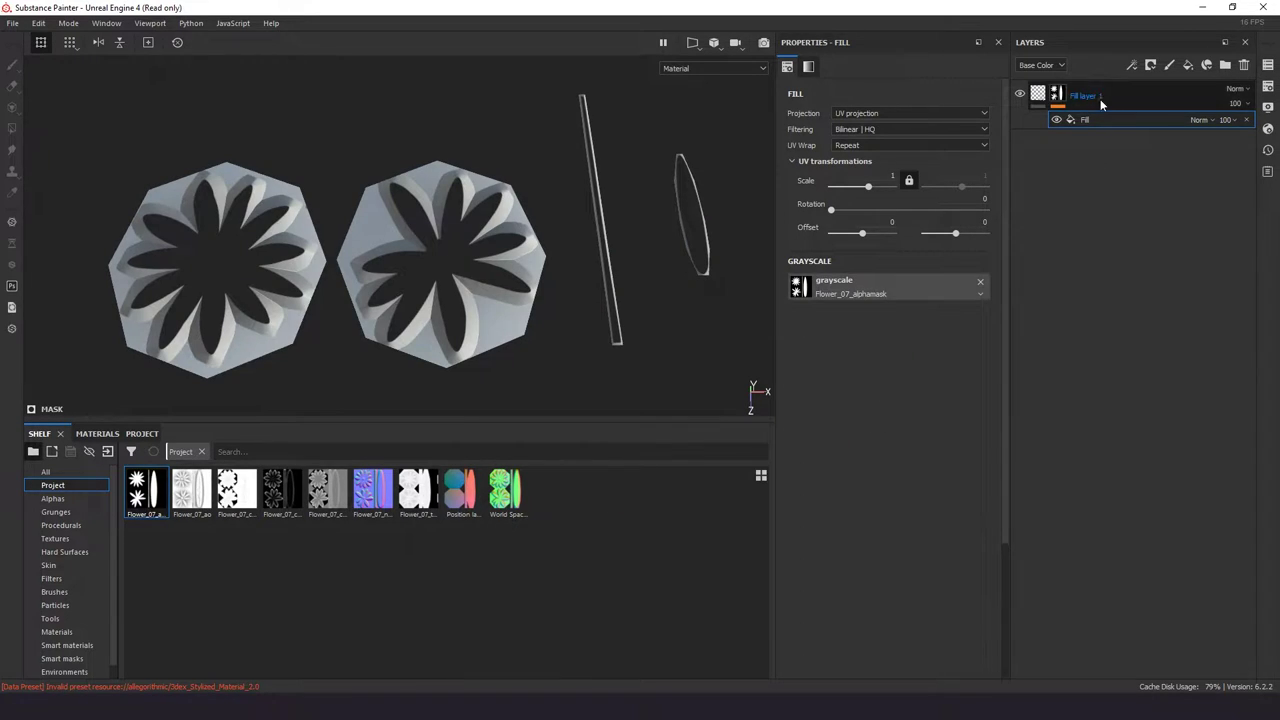
right_click(1073, 101)
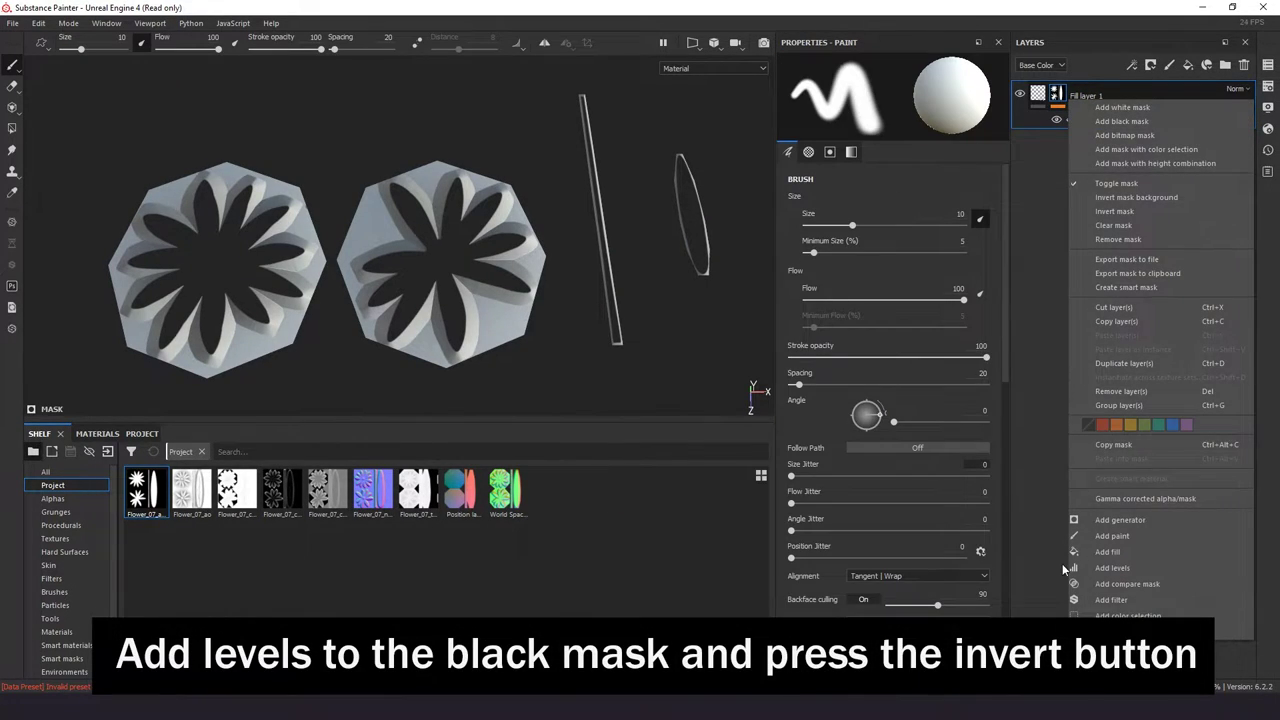
click(1110, 570)
click(950, 183)
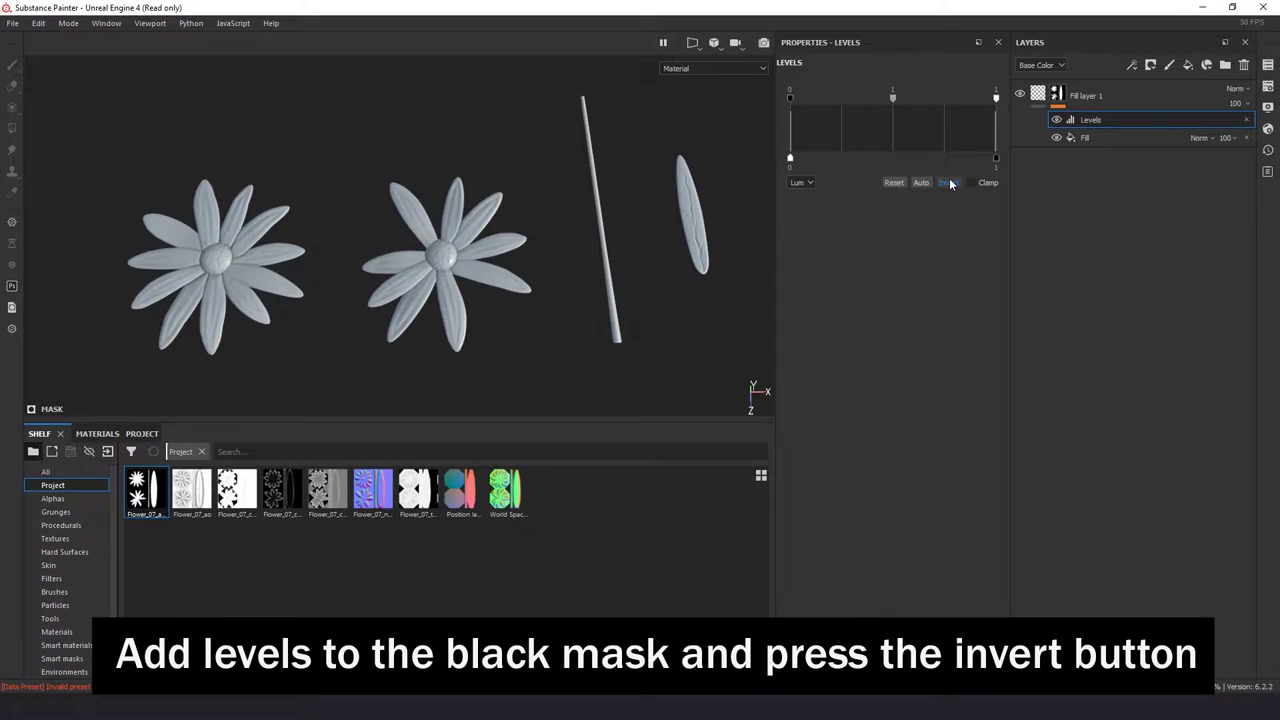
click(1040, 95)
- Apply the 3dEx_Stylized_Material smart material to the flowers and place its folder below Fill layer 1
scroll(62, 648, down, 1)
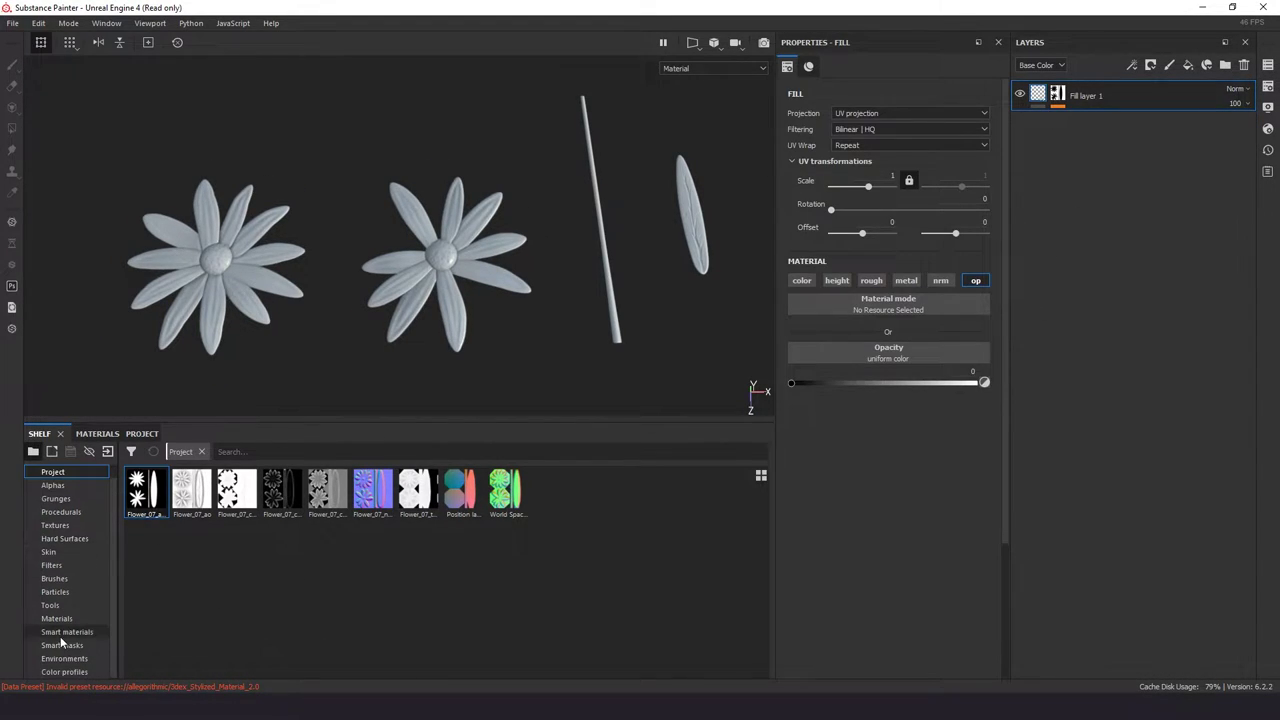
click(60, 632)
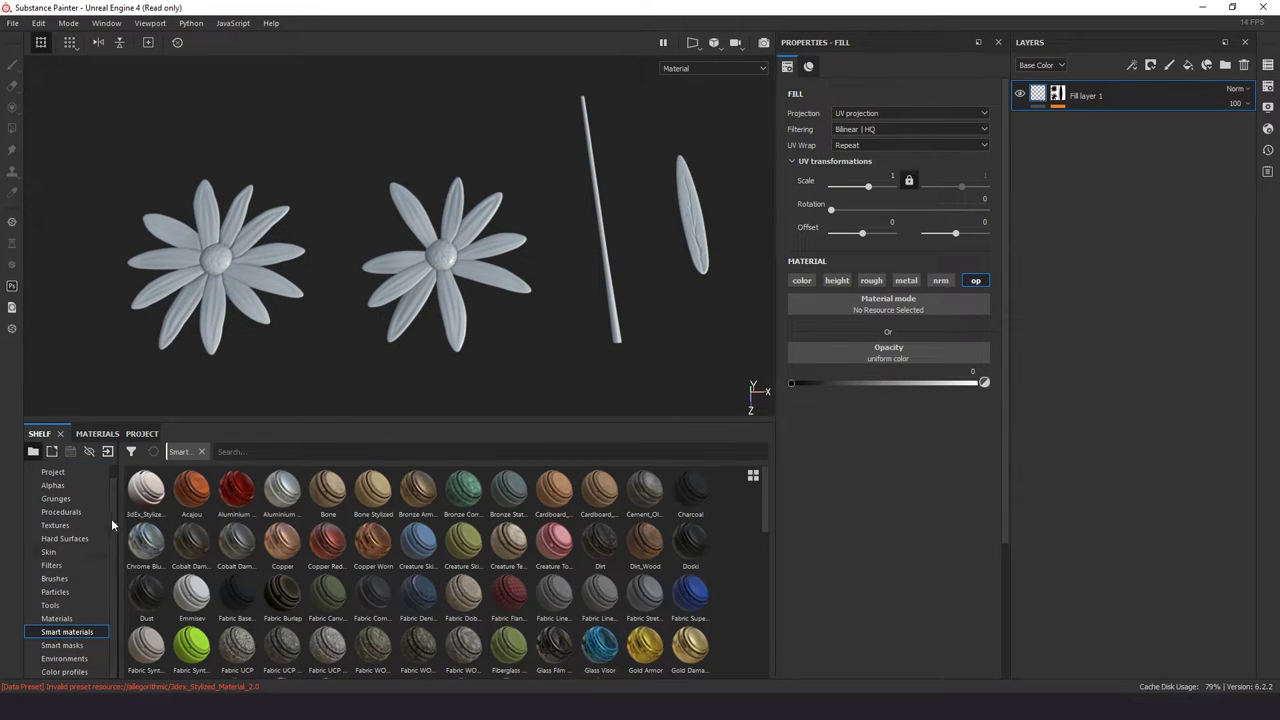
drag(128, 490, 203, 300)
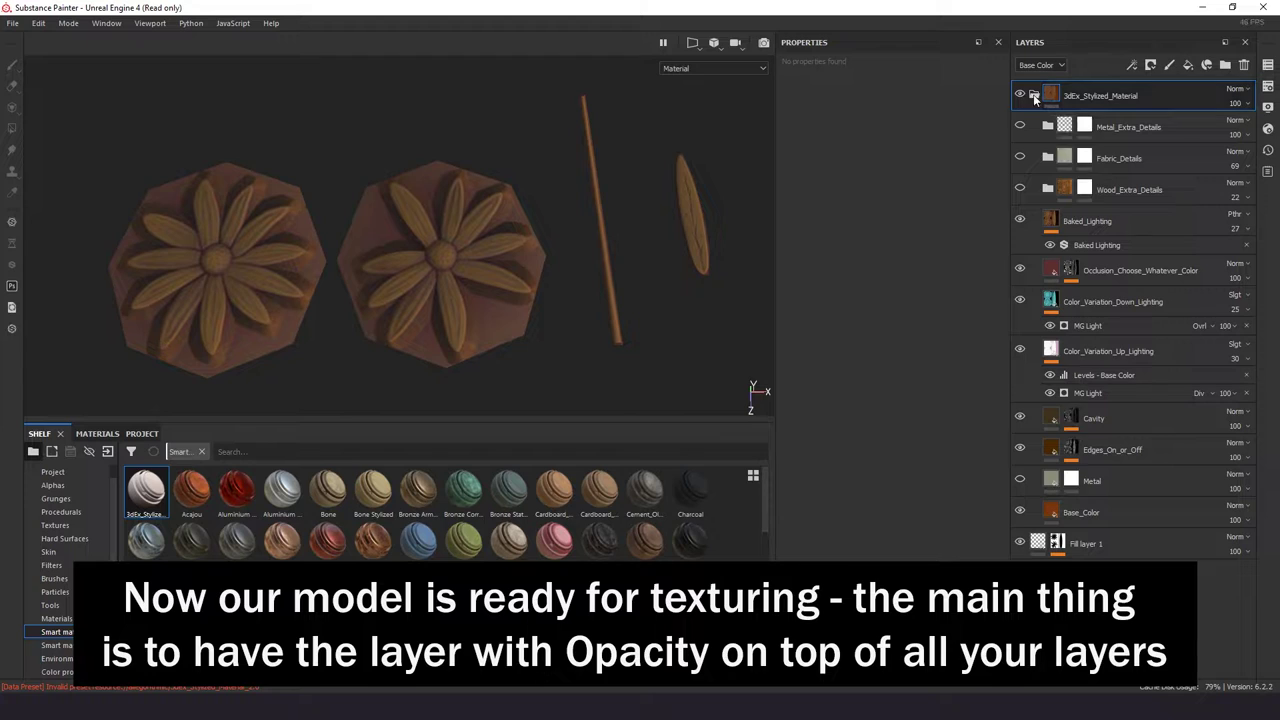
click(1035, 94)
drag(1052, 95, 1053, 148)
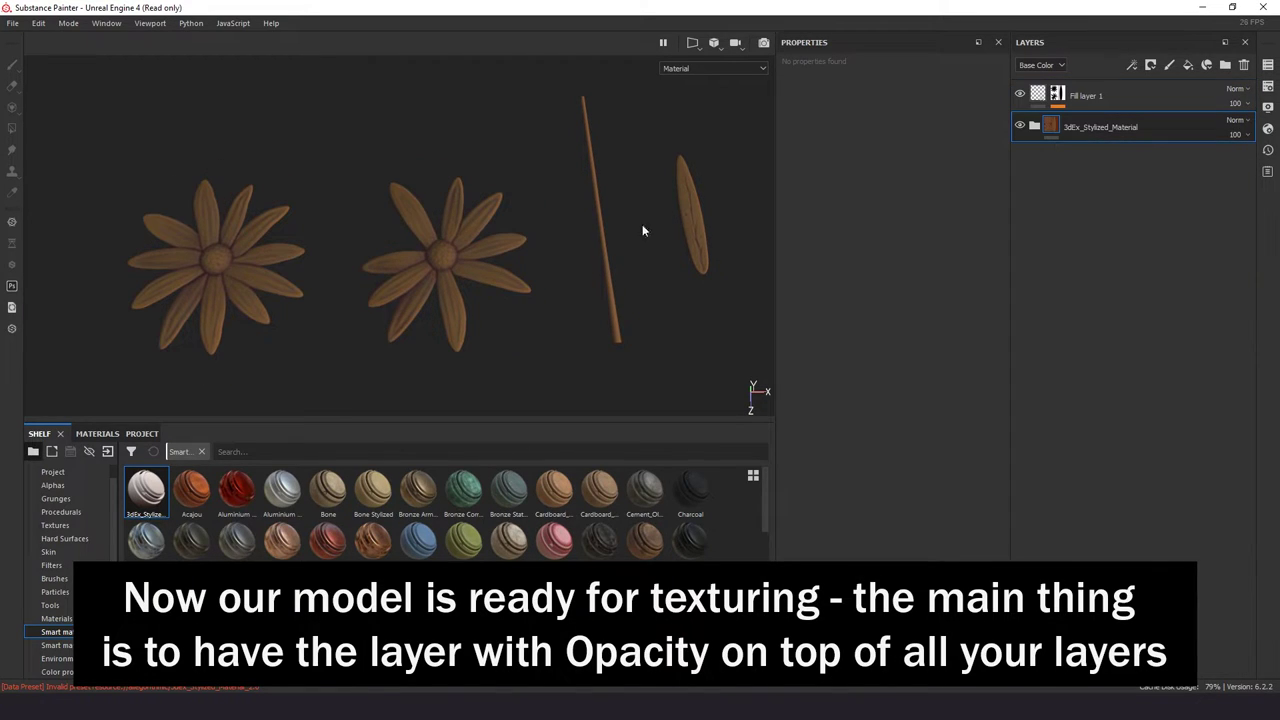
mouse_move(403, 285)
alt+mouse_down()
mouse_move(508, 277)
mouse_move(421, 257)
alt+mouse_up()
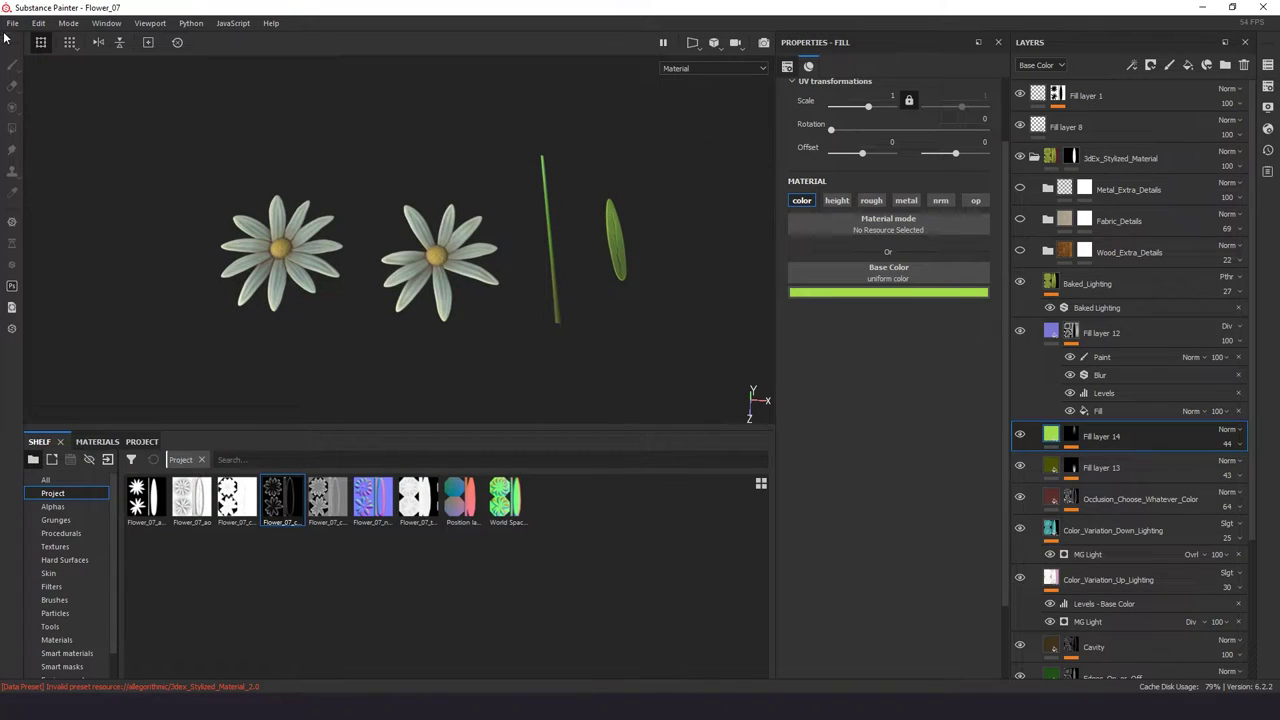
- In the texture export settings, set the export size to 512
click(12, 23)
click(46, 258)
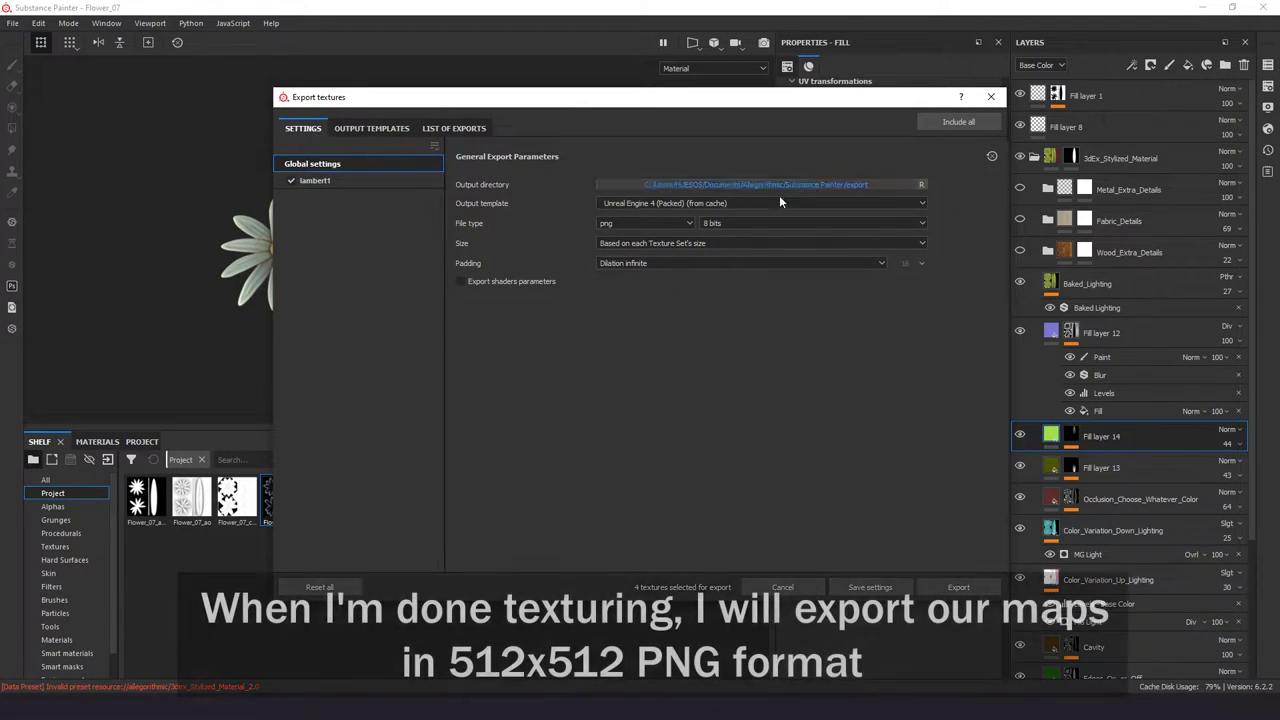
click(688, 243)
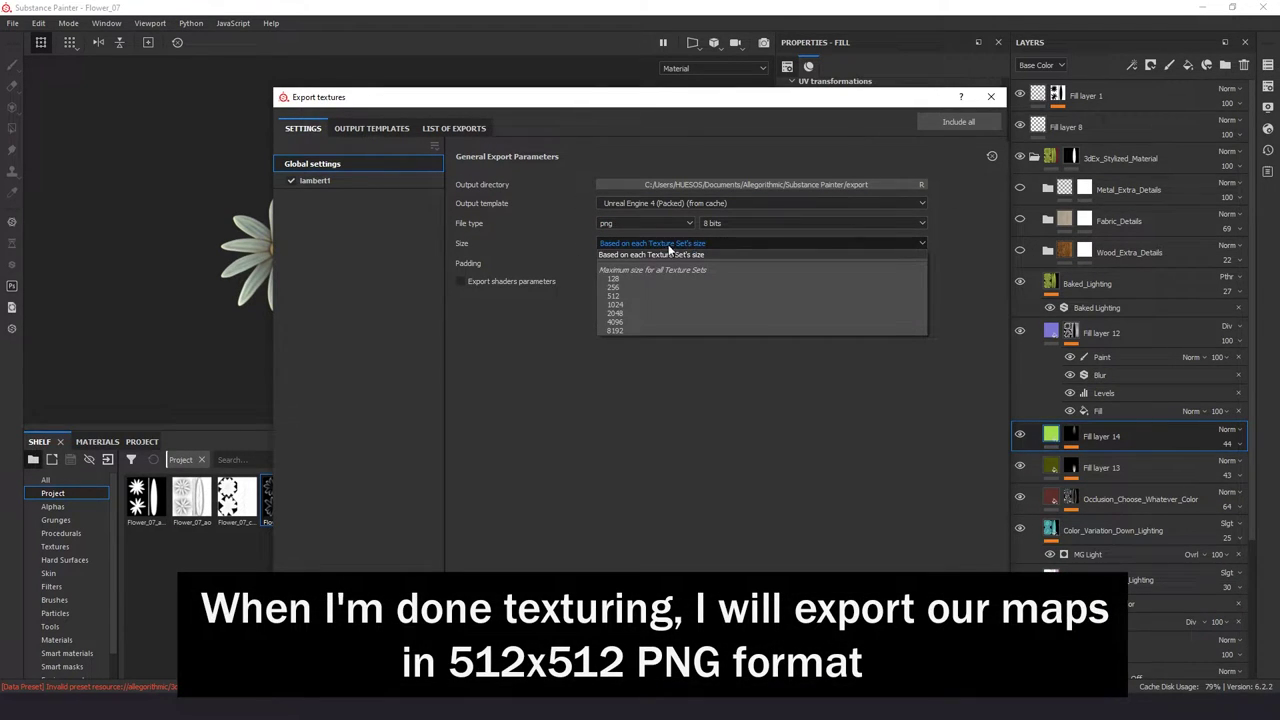
click(611, 297)
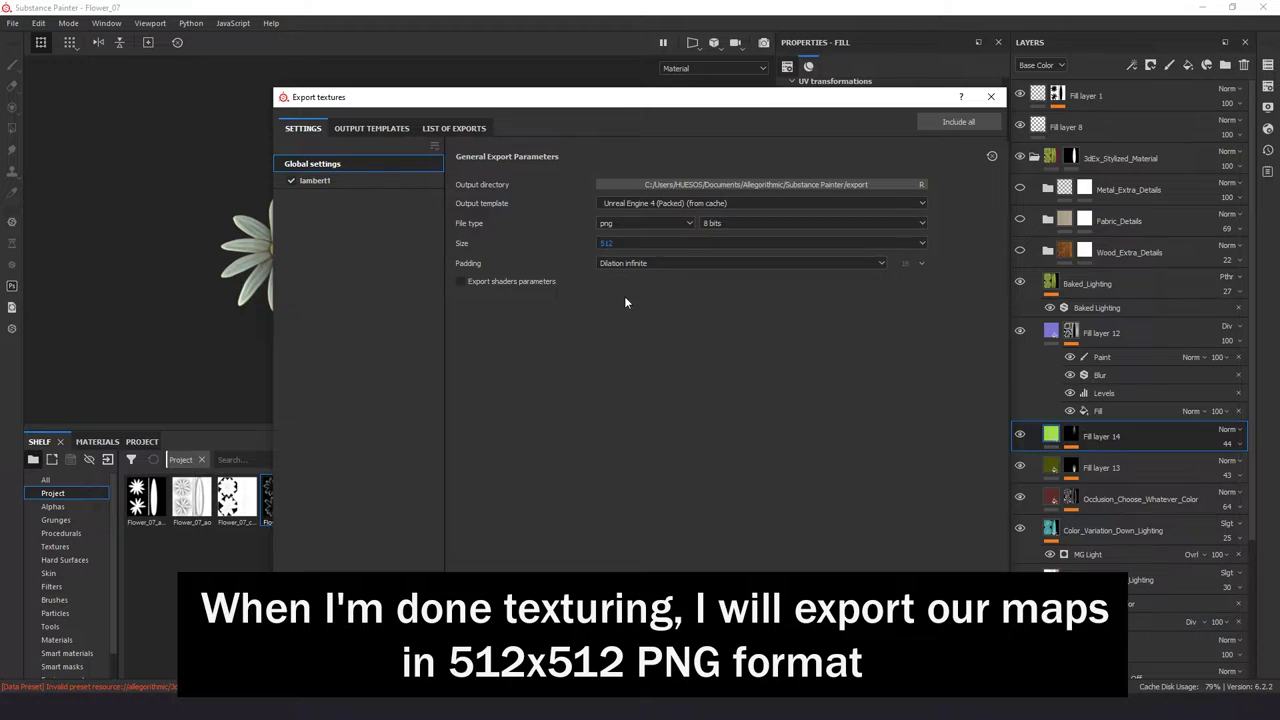
- Export the maps as PNGs into a new Maps folder inside Flower_07
click(690, 184)
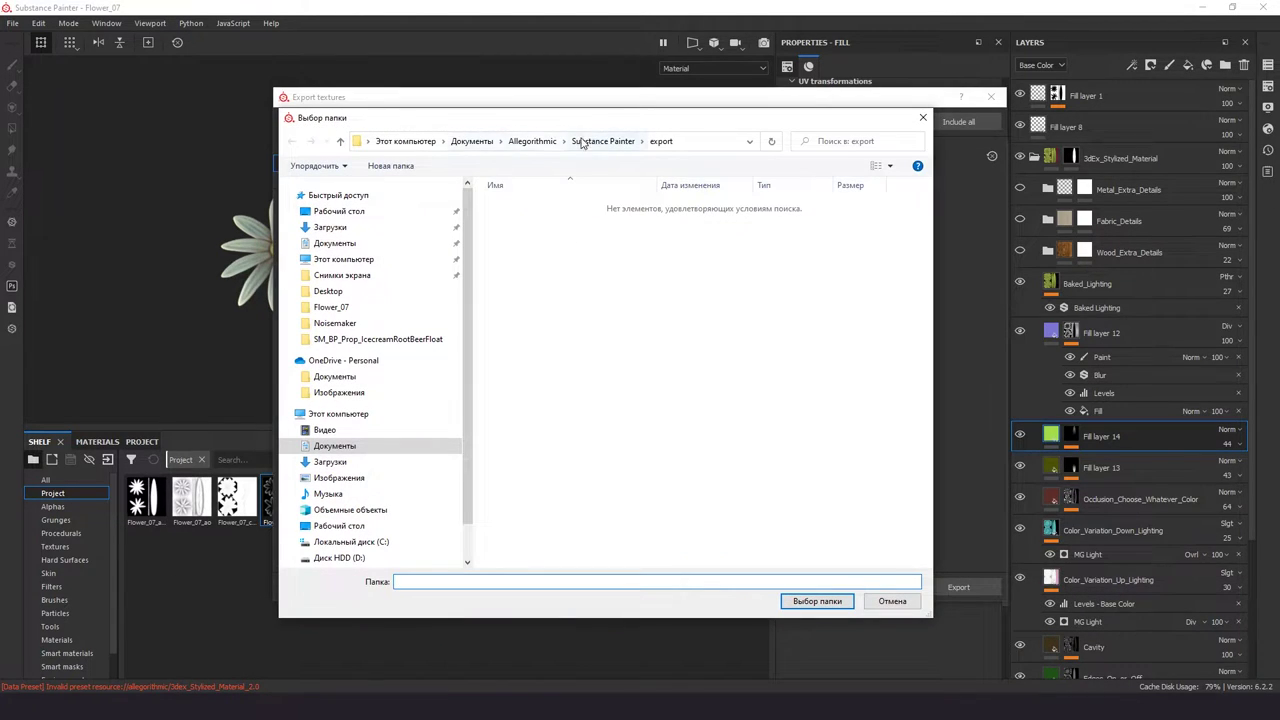
scroll(380, 480, down, 1)
click(351, 531)
right_click(341, 281)
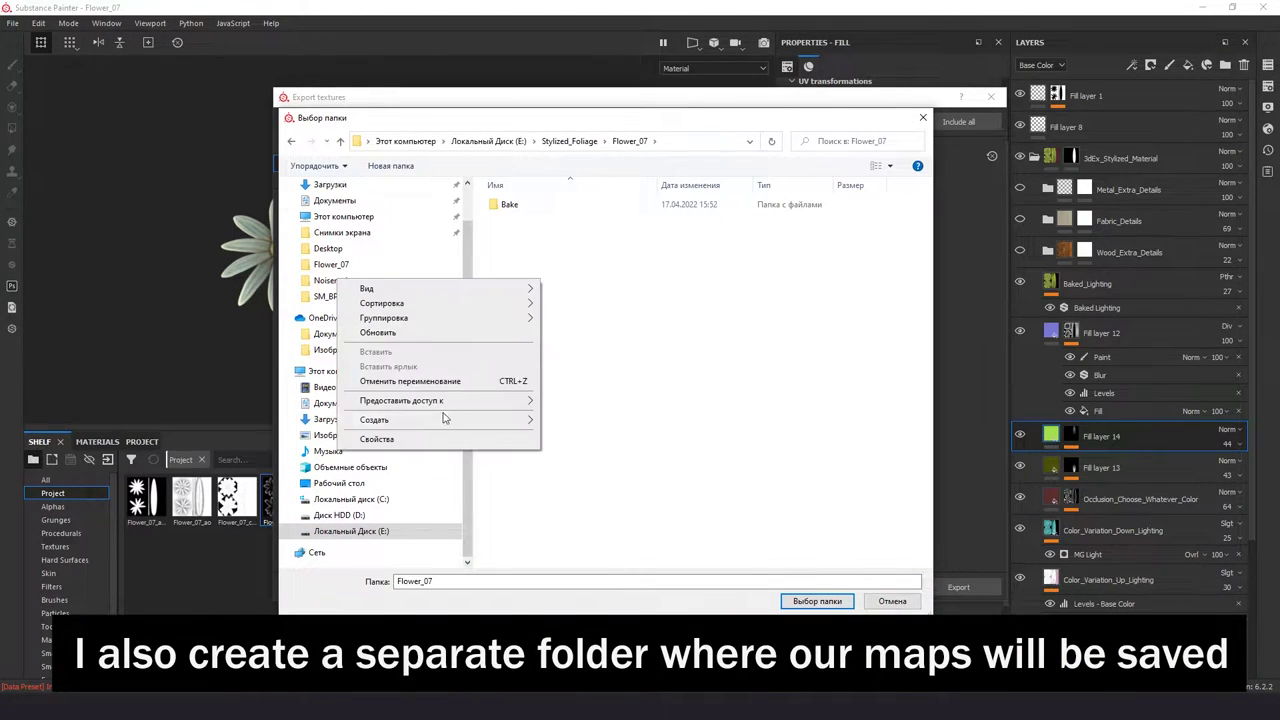
mouse_move(374, 419)
click(565, 421)
text(Ma)
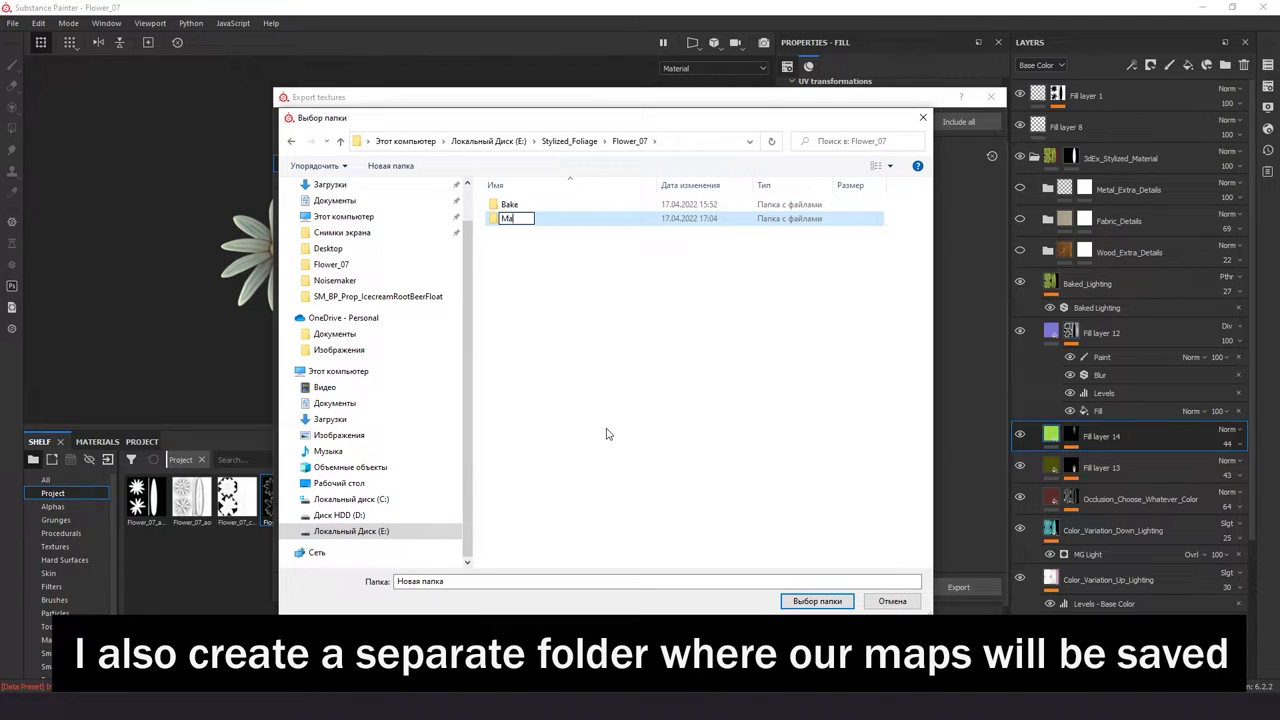
text(ps)
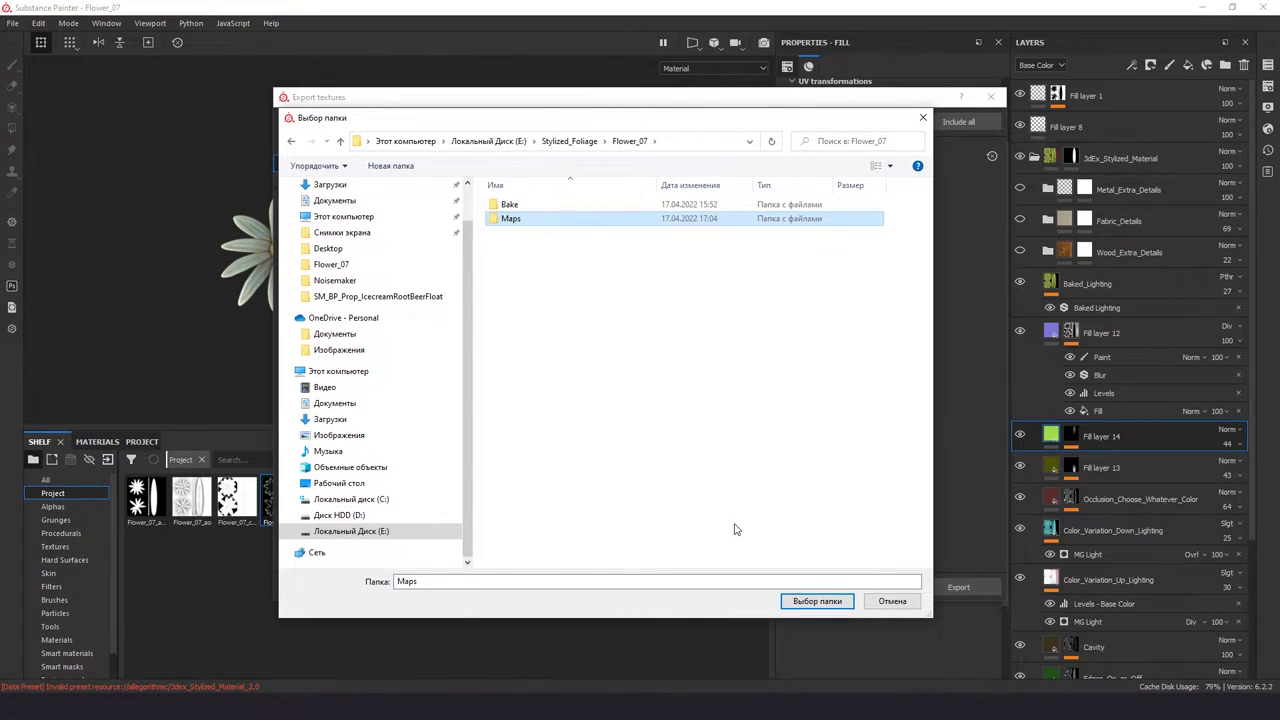
click(817, 601)
click(957, 588)
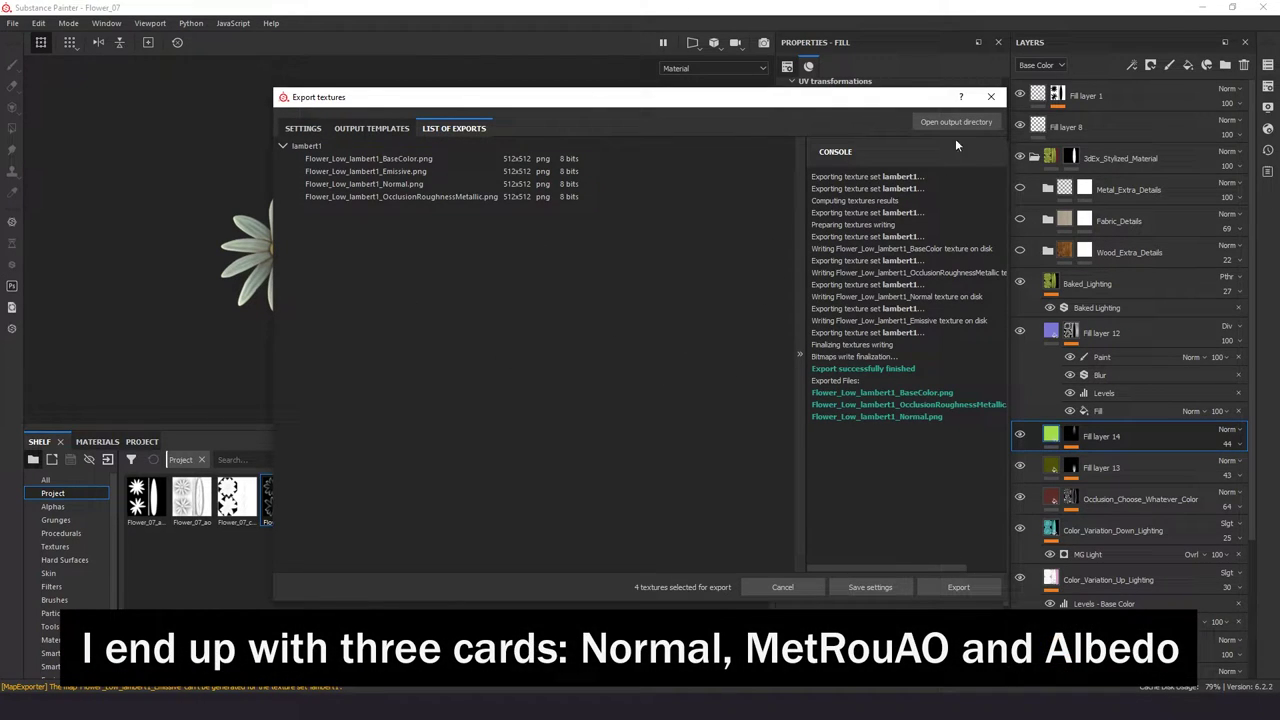
click(991, 98)
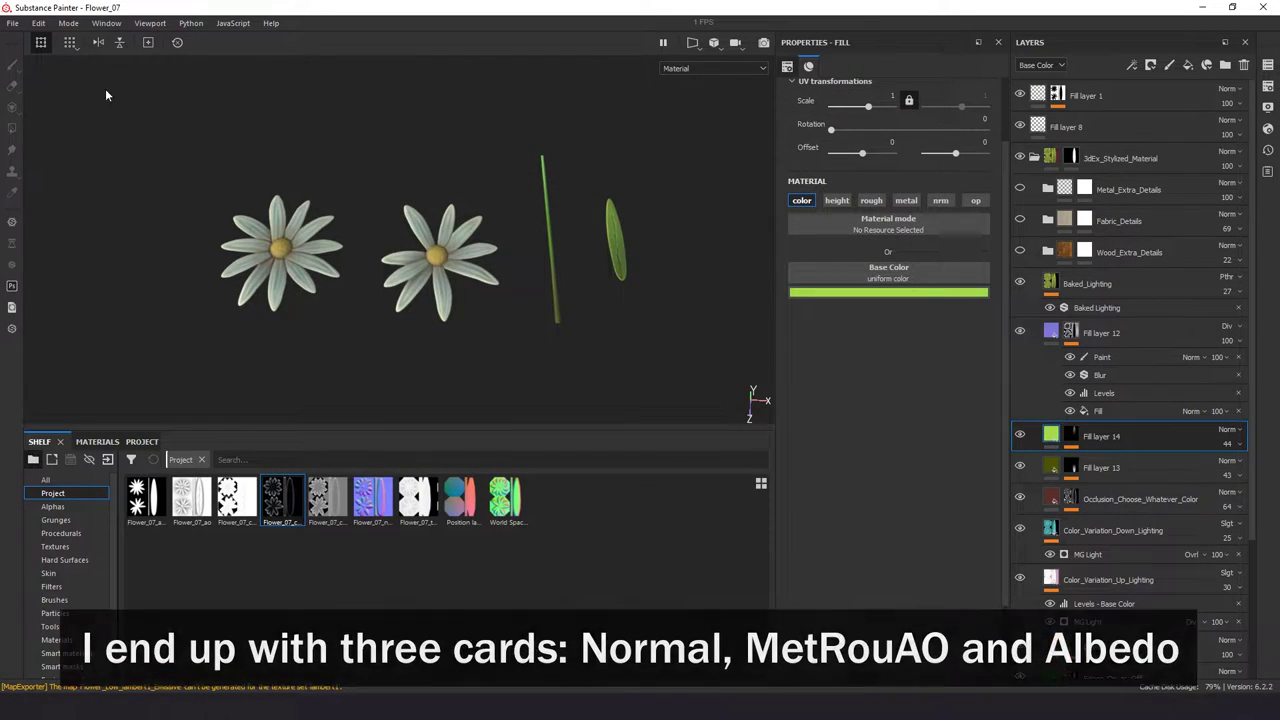
- Save the texturing project, then assign one new Lambert material to all flower planes in Maya
click(12, 22)
click(21, 141)
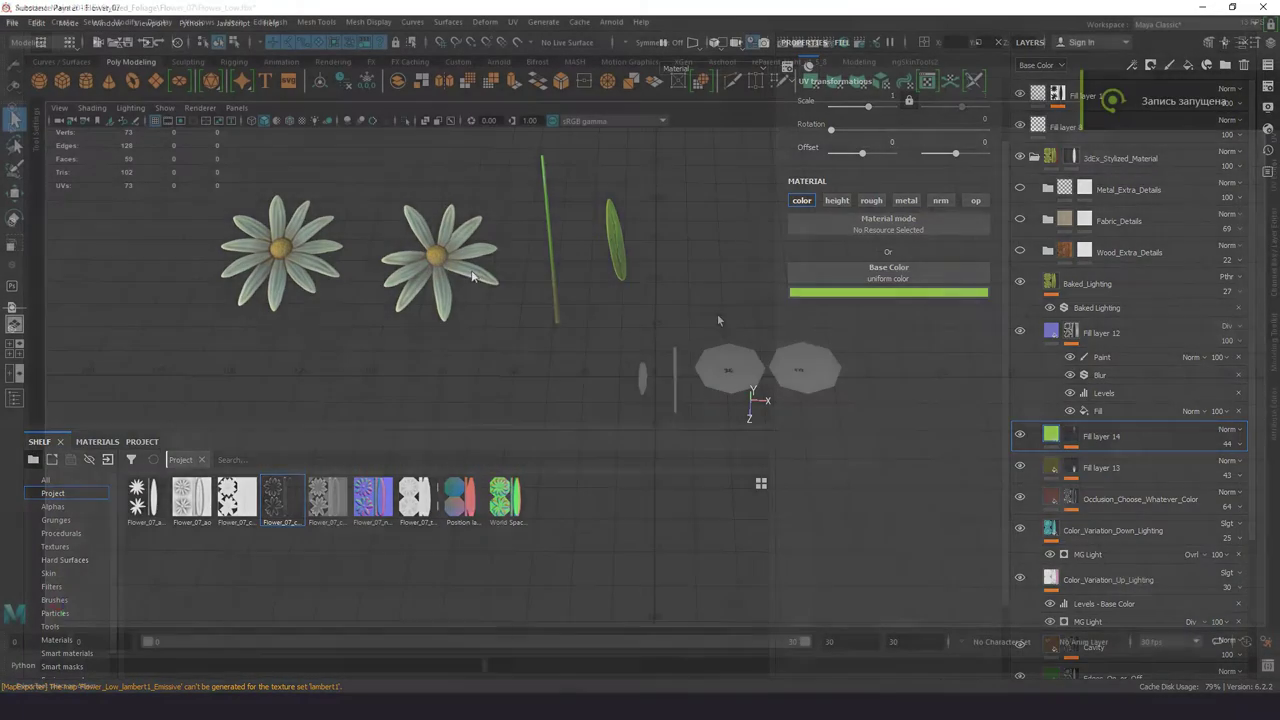
alt+drag(719, 373, 598, 362)
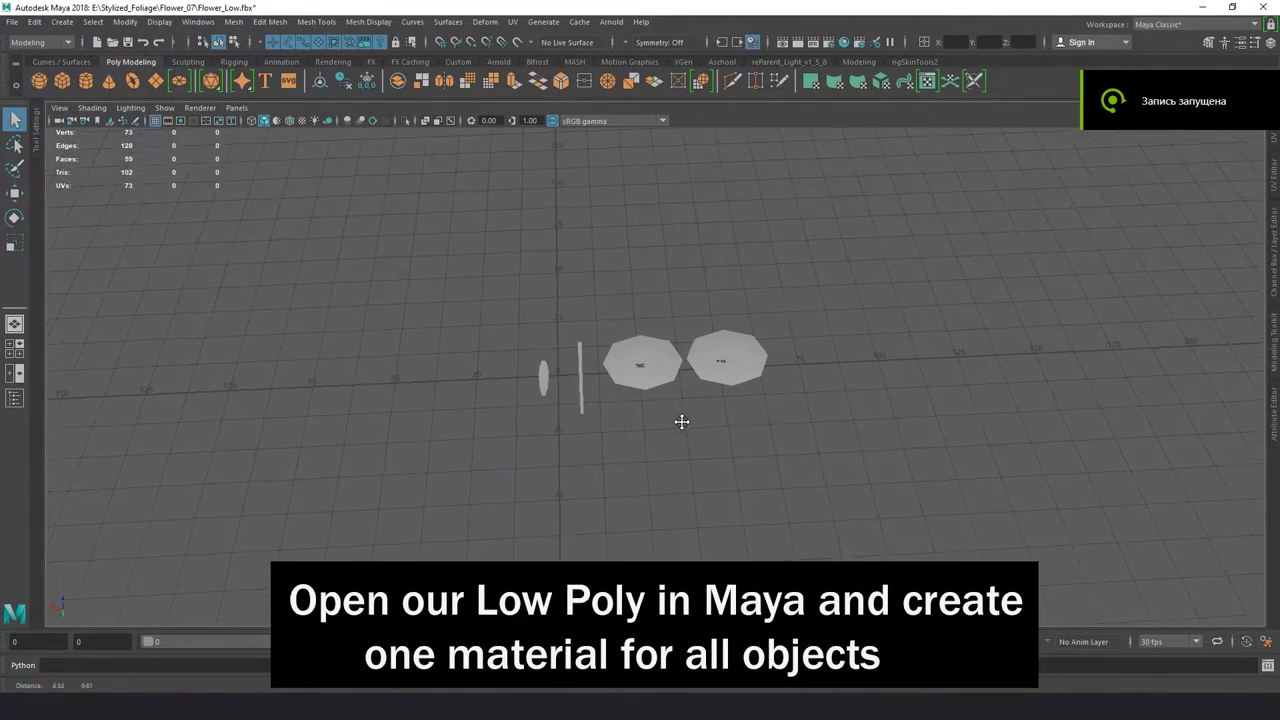
drag(476, 270, 843, 500)
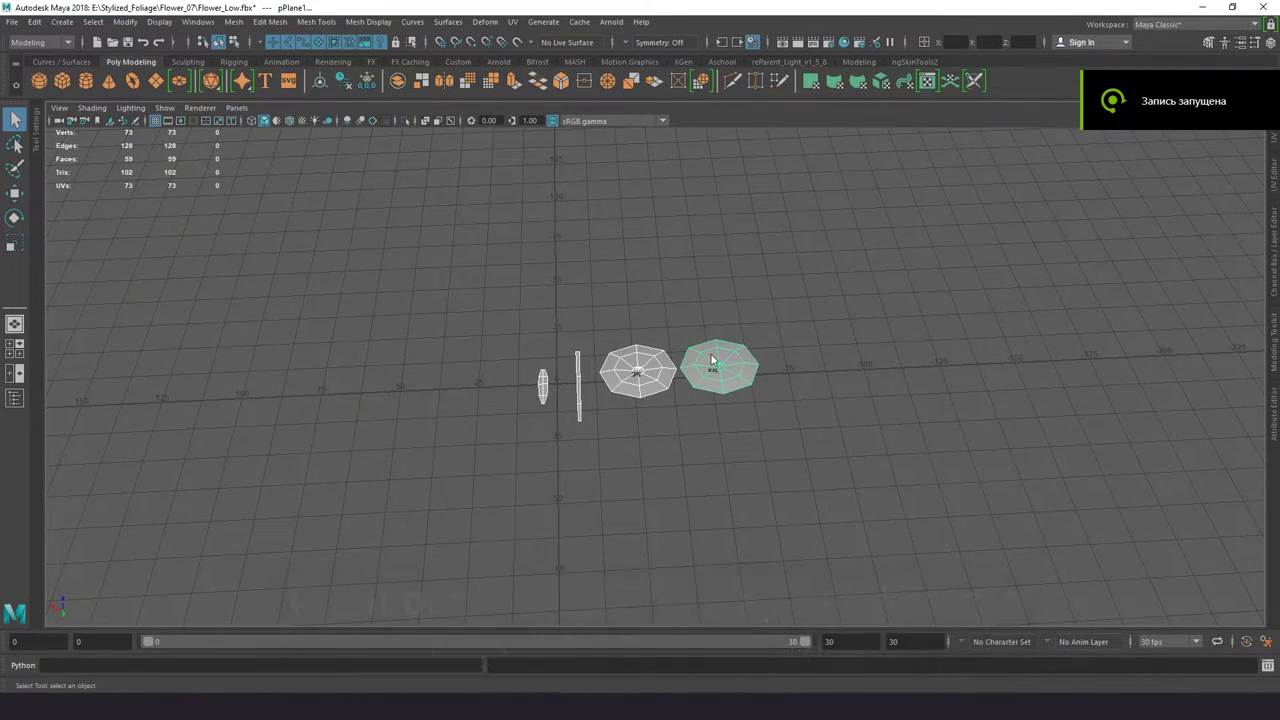
right_click(711, 356)
click(706, 679)
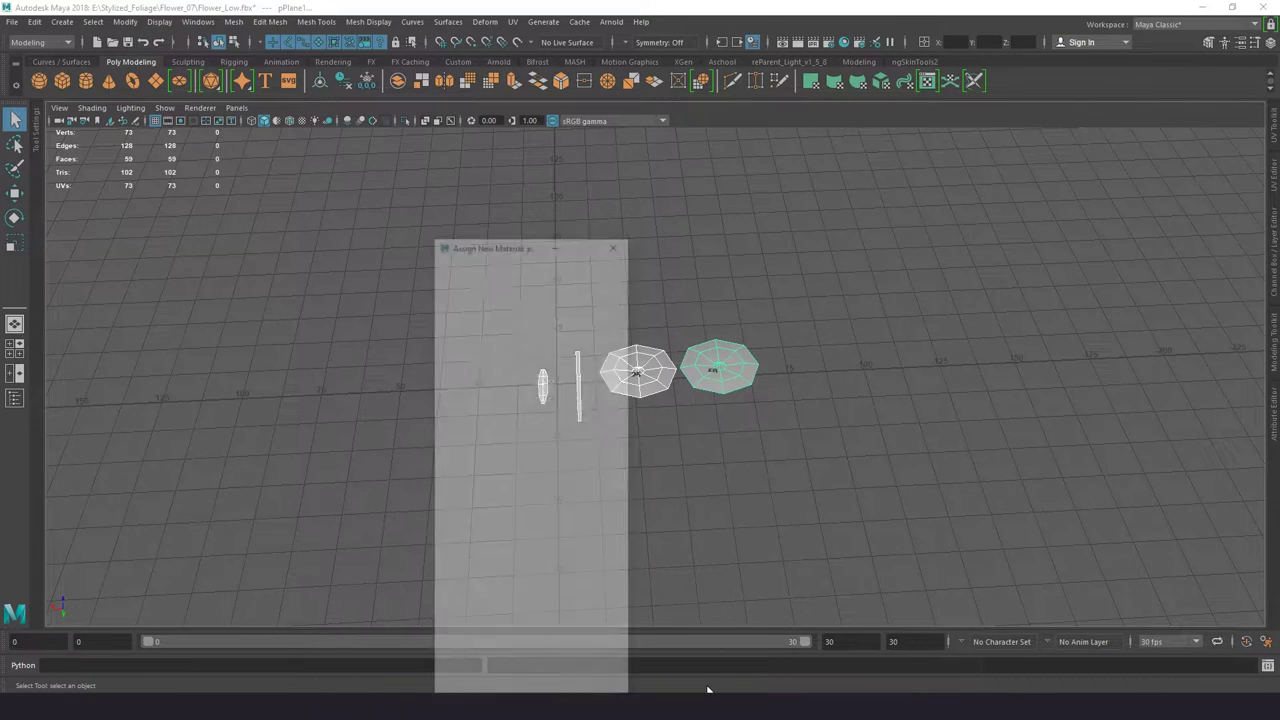
click(565, 320)
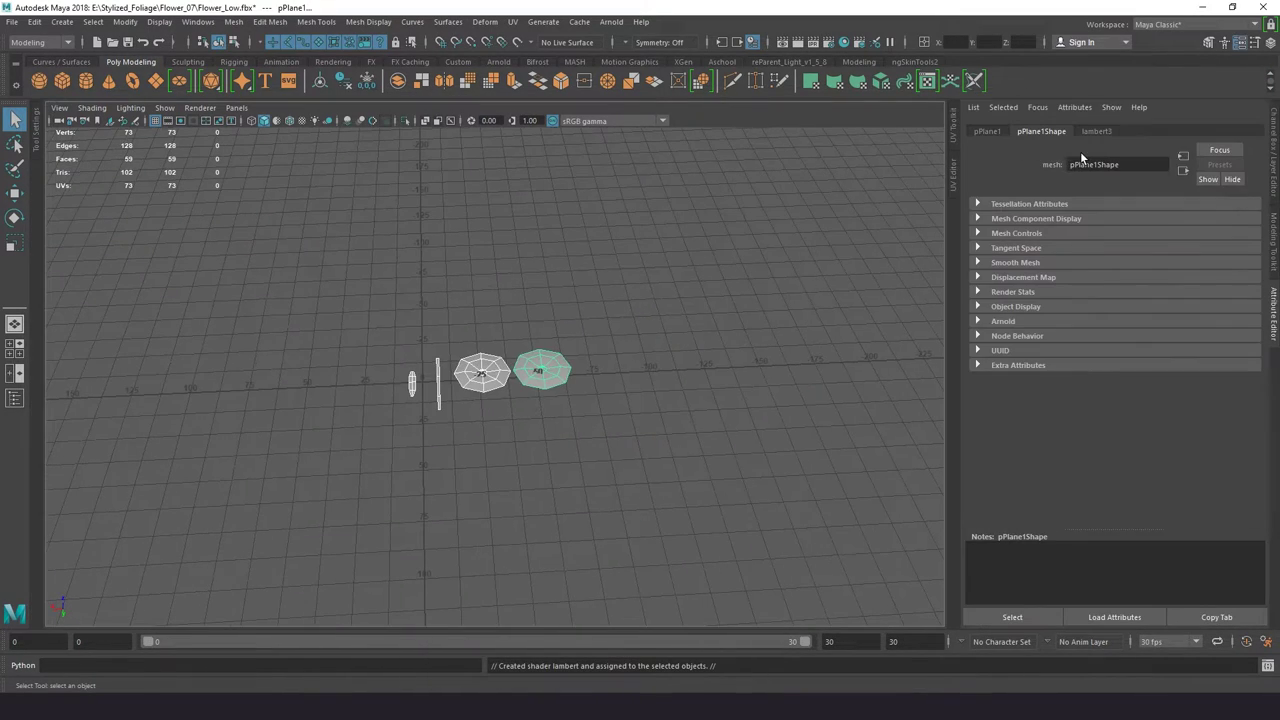
- Use BaseColor.png from the Maps folder as lambert3's colour and display textures in the viewport
click(1108, 132)
click(1245, 281)
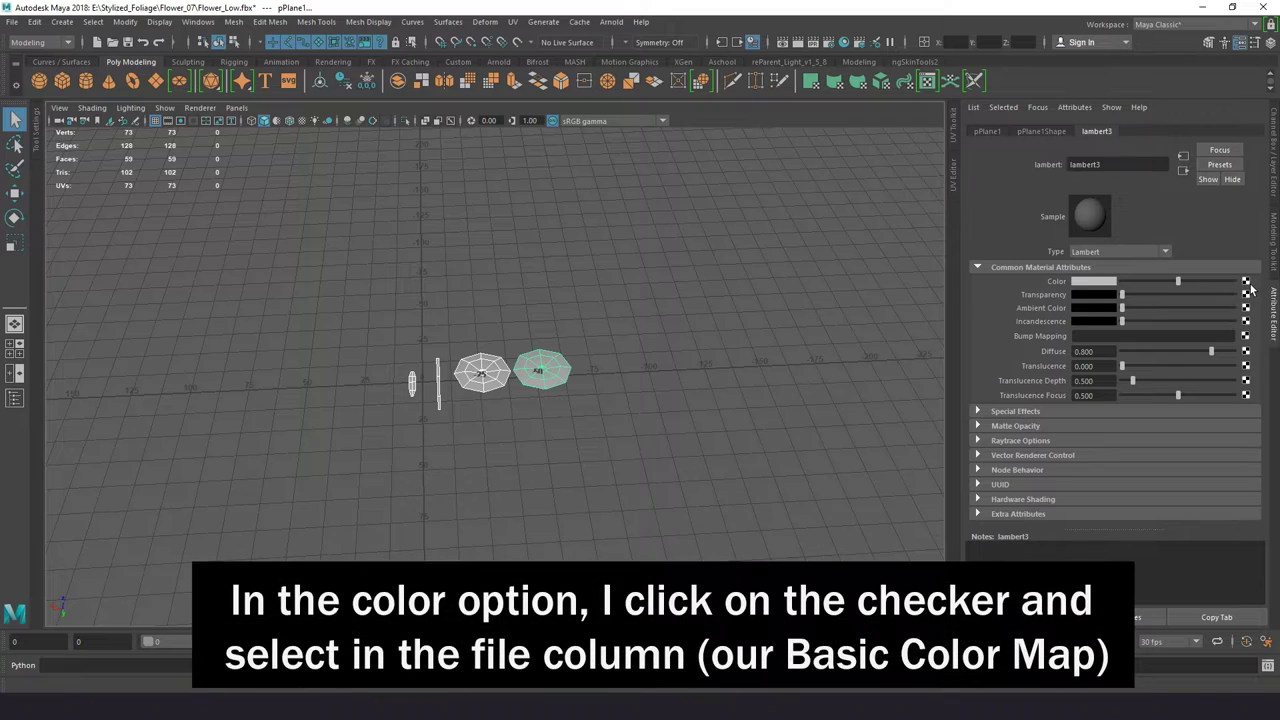
drag(559, 256, 321, 186)
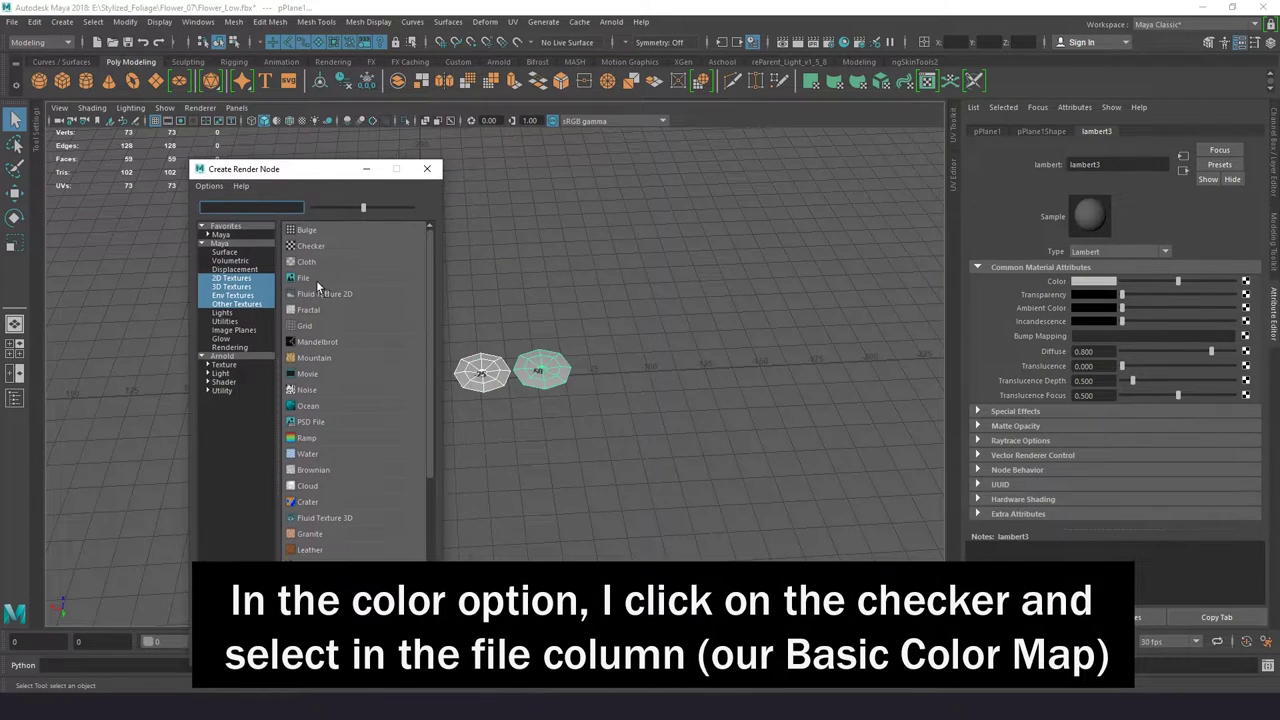
click(316, 283)
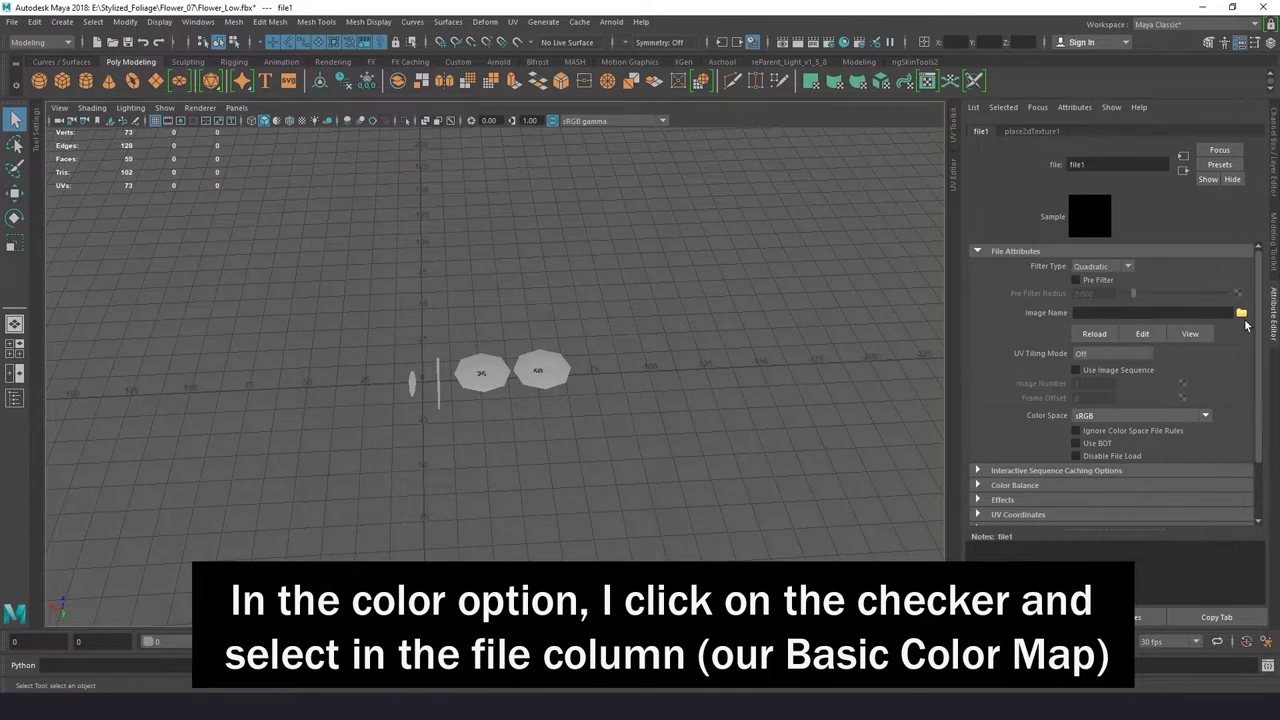
click(1241, 313)
double_click(525, 235)
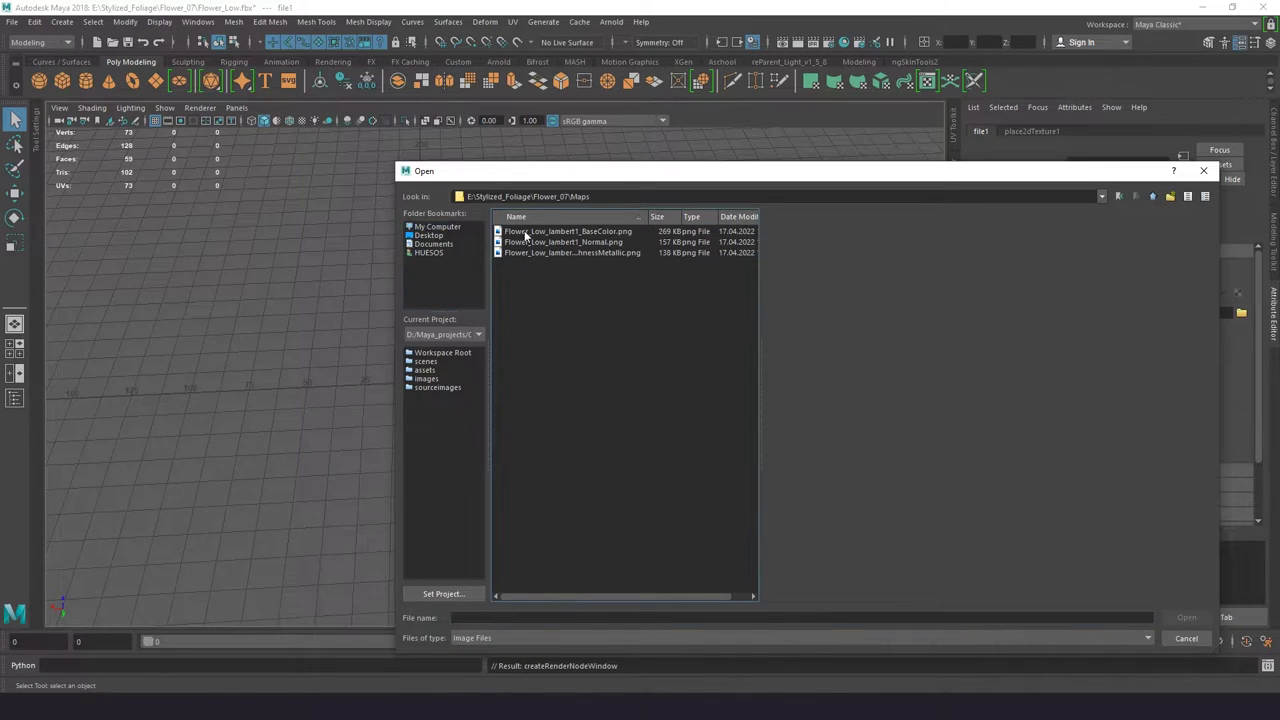
click(525, 233)
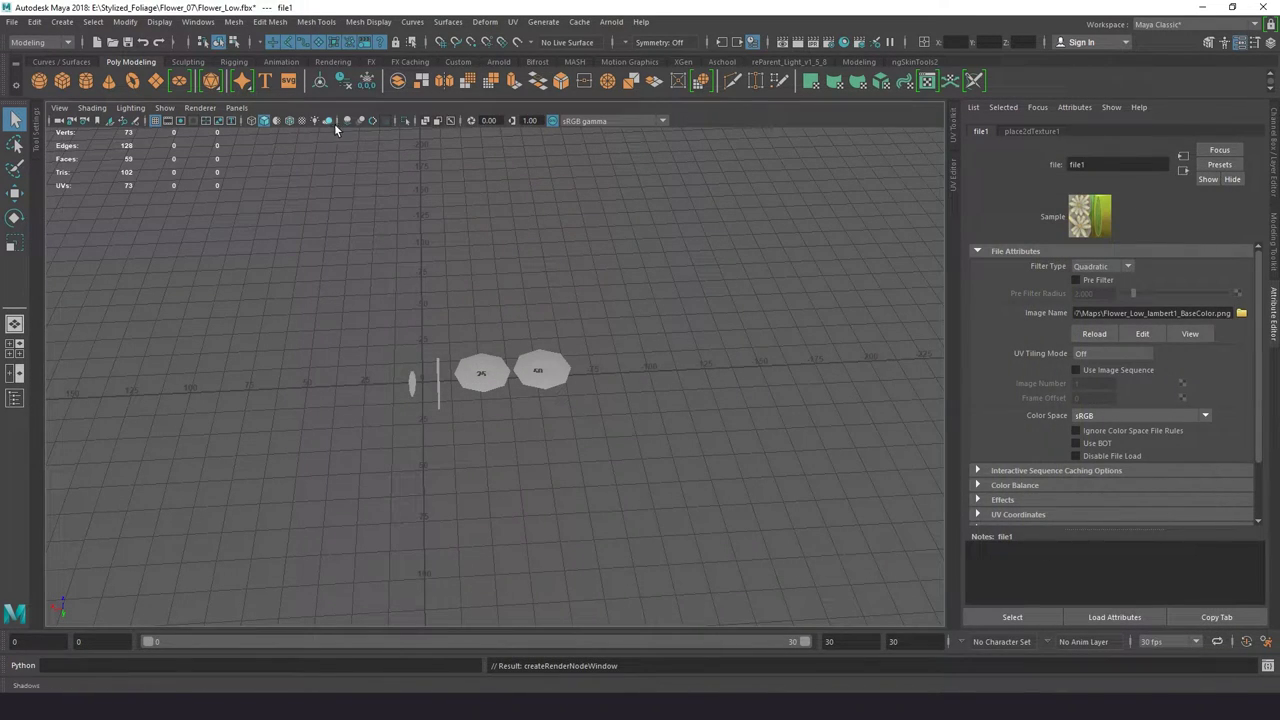
click(311, 129)
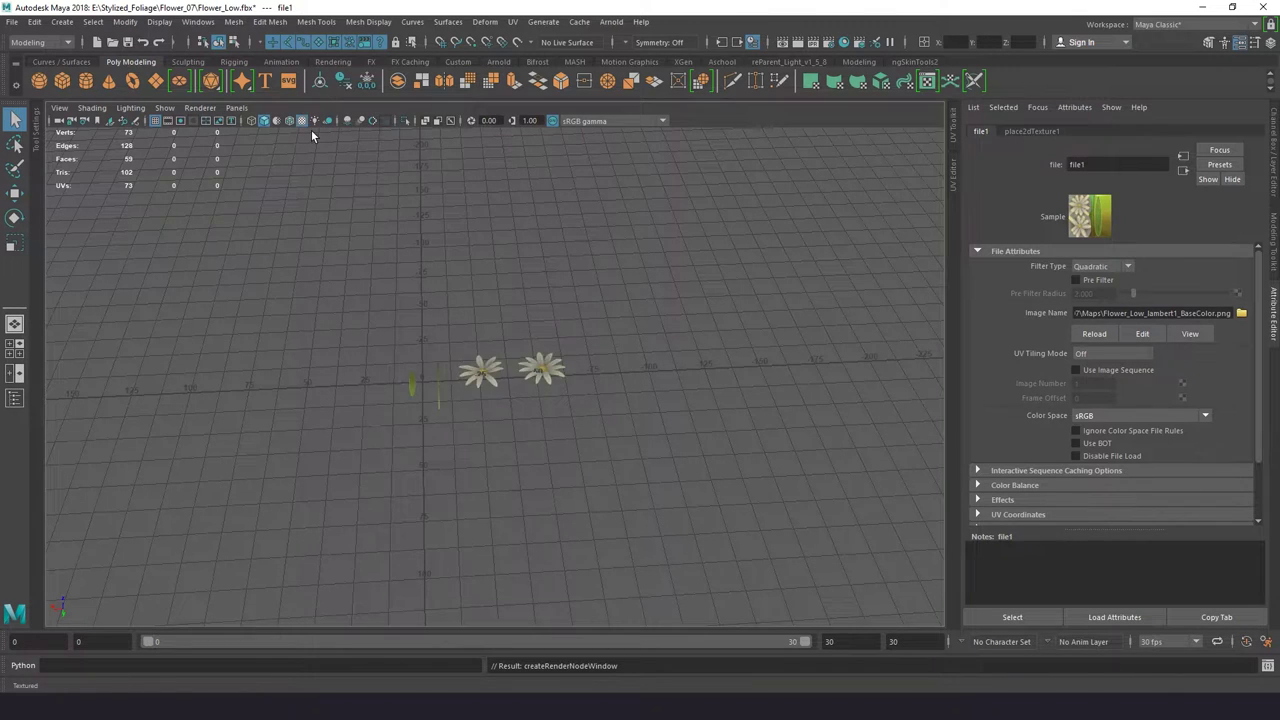
click(437, 383)
- Duplicate the stem plane and rotate the copy 90 degrees
key(f)
mouse_move(538, 312)
alt+mouse_down()
mouse_move(554, 354)
mouse_move(446, 286)
mouse_move(469, 377)
mouse_move(535, 401)
alt+mouse_up()
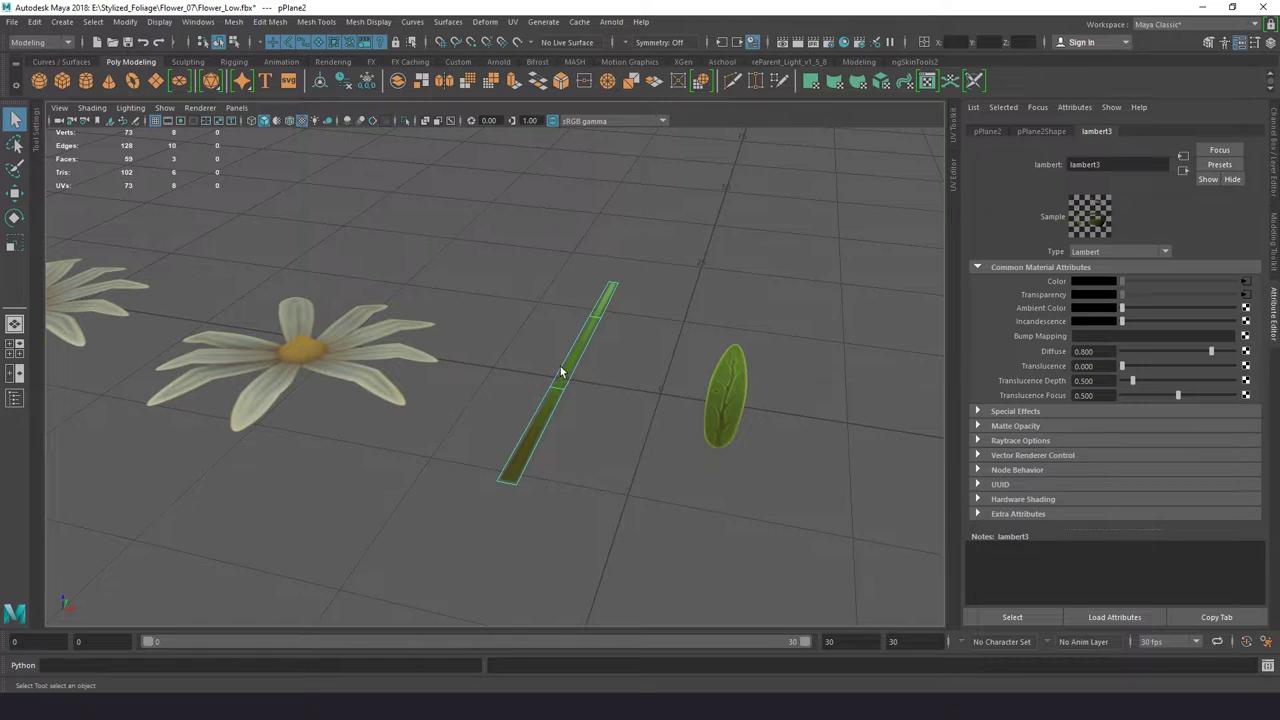
key(ctrl+d)
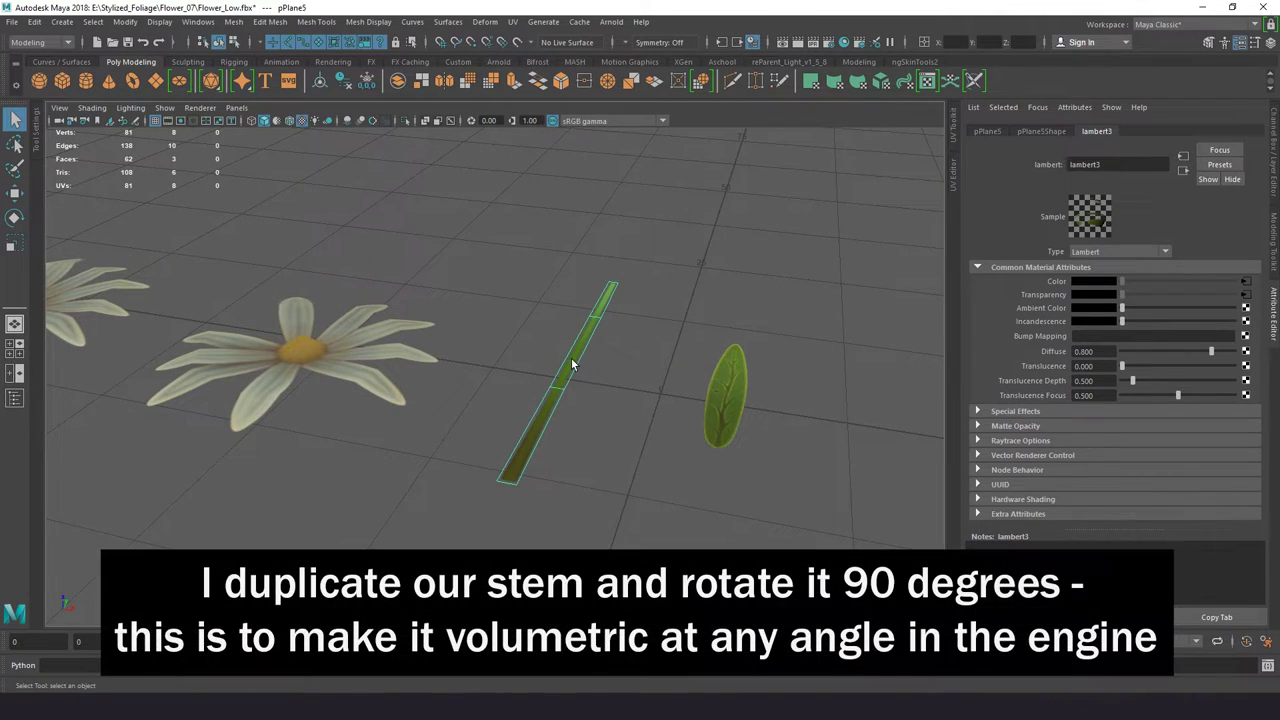
key(e)
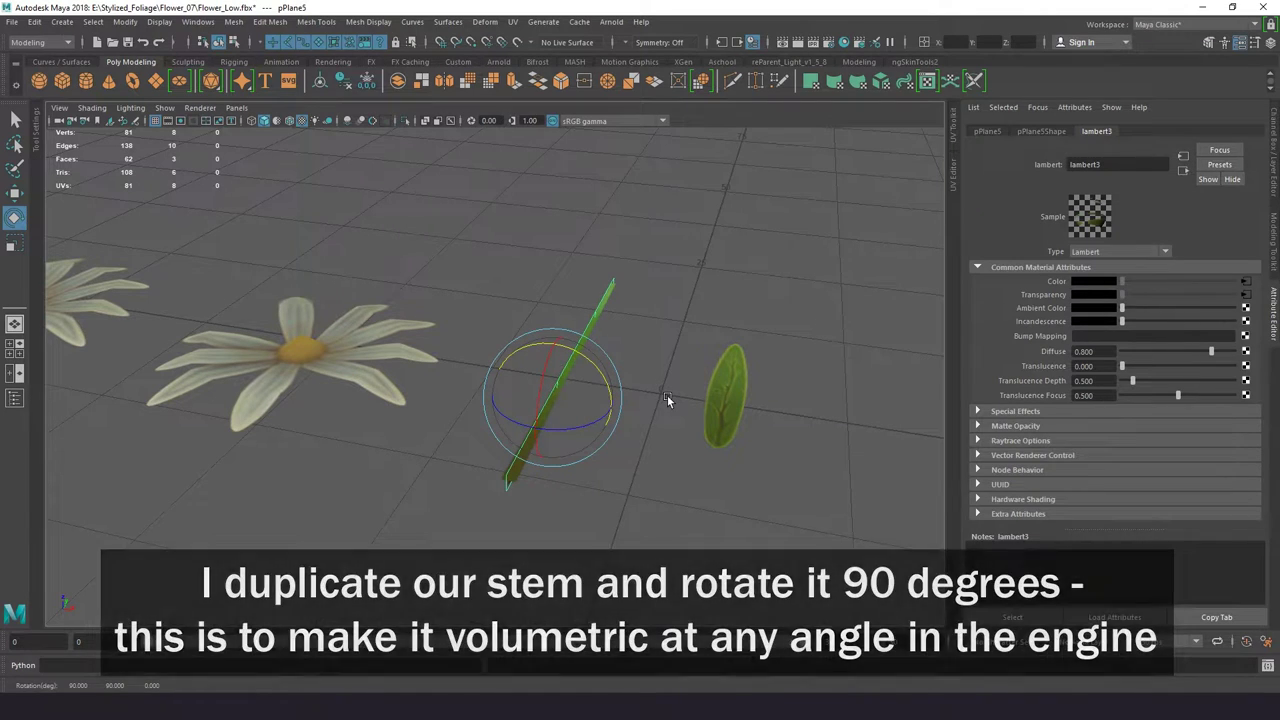
mouse_move(688, 324)
alt+mouse_down()
mouse_move(743, 320)
mouse_move(697, 337)
mouse_move(508, 330)
mouse_move(554, 304)
alt+mouse_up()
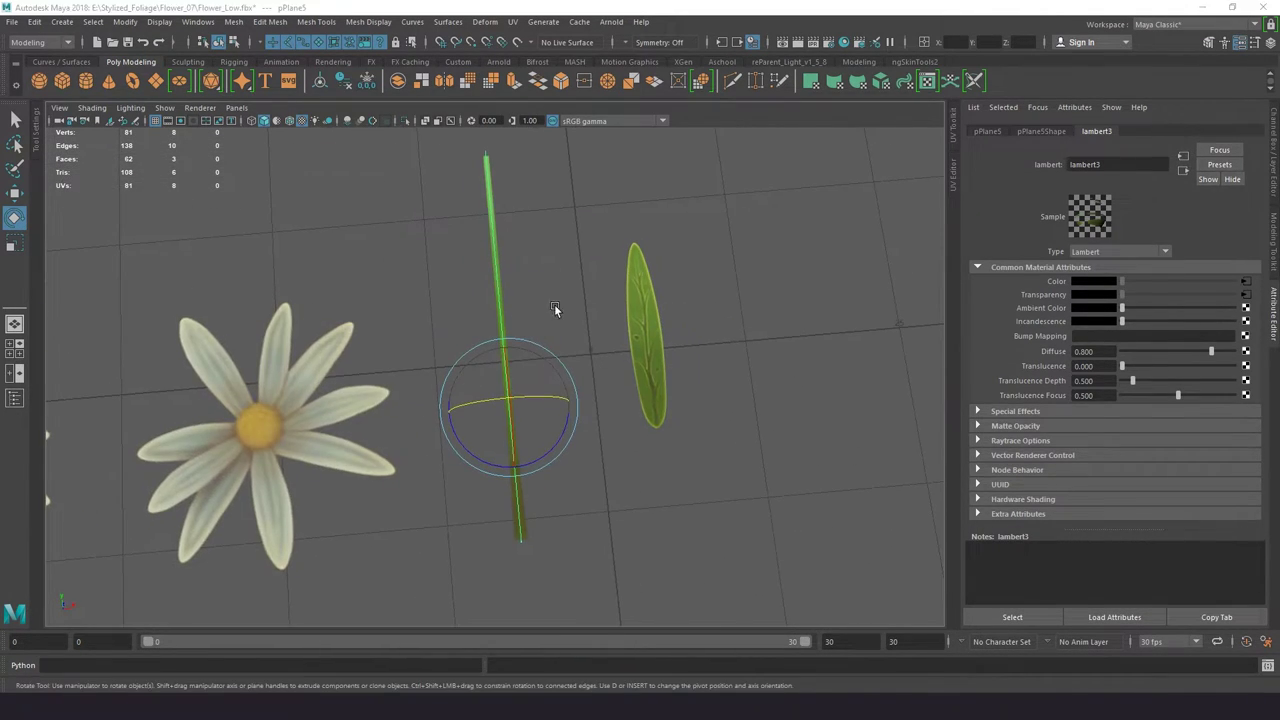
- Combine both stem planes into one crossed stem object
click(600, 234)
click(233, 21)
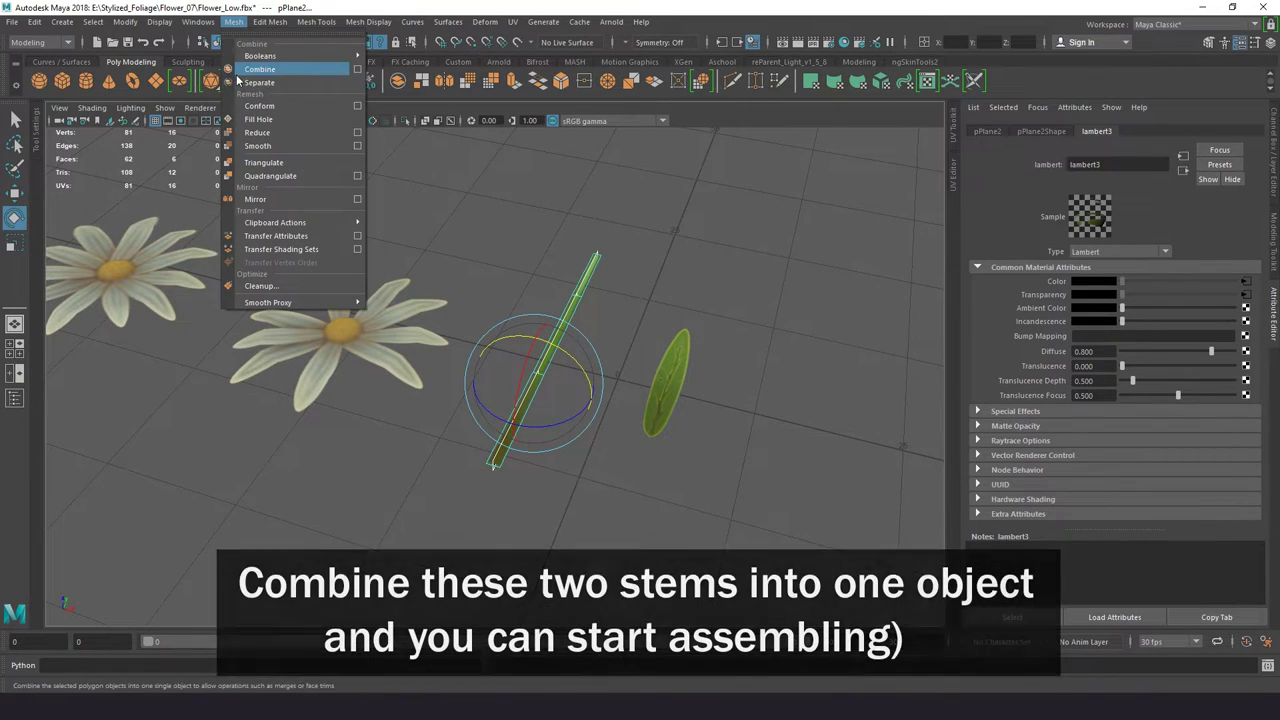
click(260, 69)
click(301, 121)
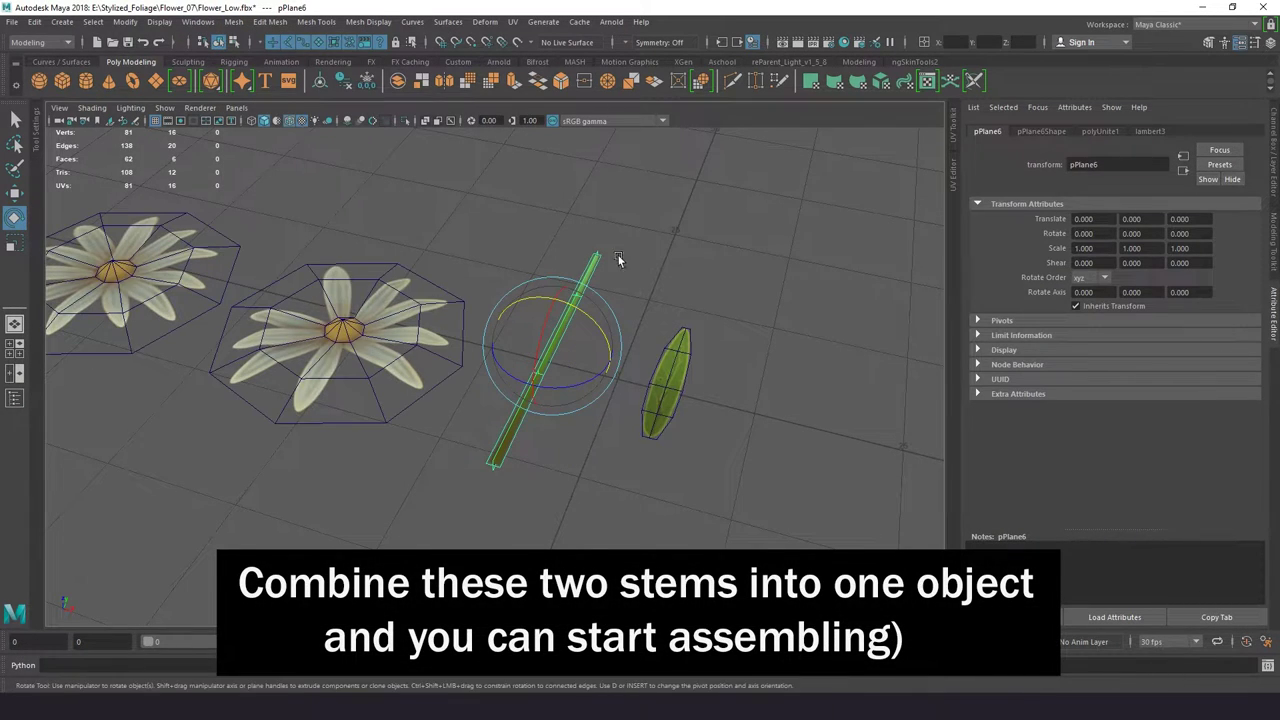
mouse_move(623, 257)
alt+mouse_down()
mouse_move(590, 247)
mouse_move(714, 286)
mouse_move(588, 278)
mouse_move(612, 268)
mouse_move(790, 283)
mouse_move(688, 292)
alt+mouse_up()
click(590, 247)
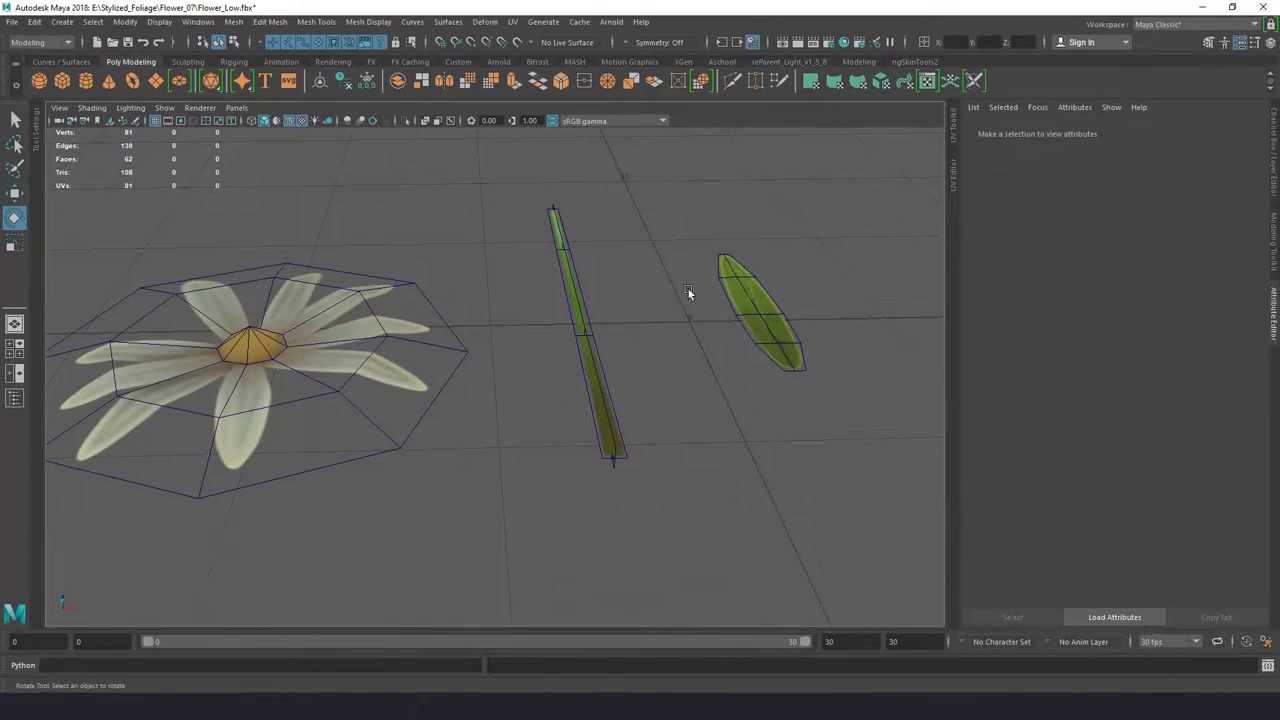
- Position the combined stem and the flower heads with the Move tool
click(282, 128)
click(282, 128)
click(574, 339)
mouse_move(650, 346)
alt+mouse_down()
mouse_move(574, 339)
mouse_move(659, 435)
mouse_move(529, 338)
mouse_move(583, 371)
mouse_move(536, 282)
mouse_move(586, 378)
mouse_move(480, 310)
mouse_move(480, 420)
mouse_move(618, 230)
mouse_move(463, 414)
mouse_move(688, 406)
mouse_move(520, 427)
mouse_move(568, 357)
alt+mouse_up()
key(w)
click(586, 378)
click(480, 357)
click(463, 414)
- Place the leaf cards around the crossed stem
right_click(568, 357)
click(457, 229)
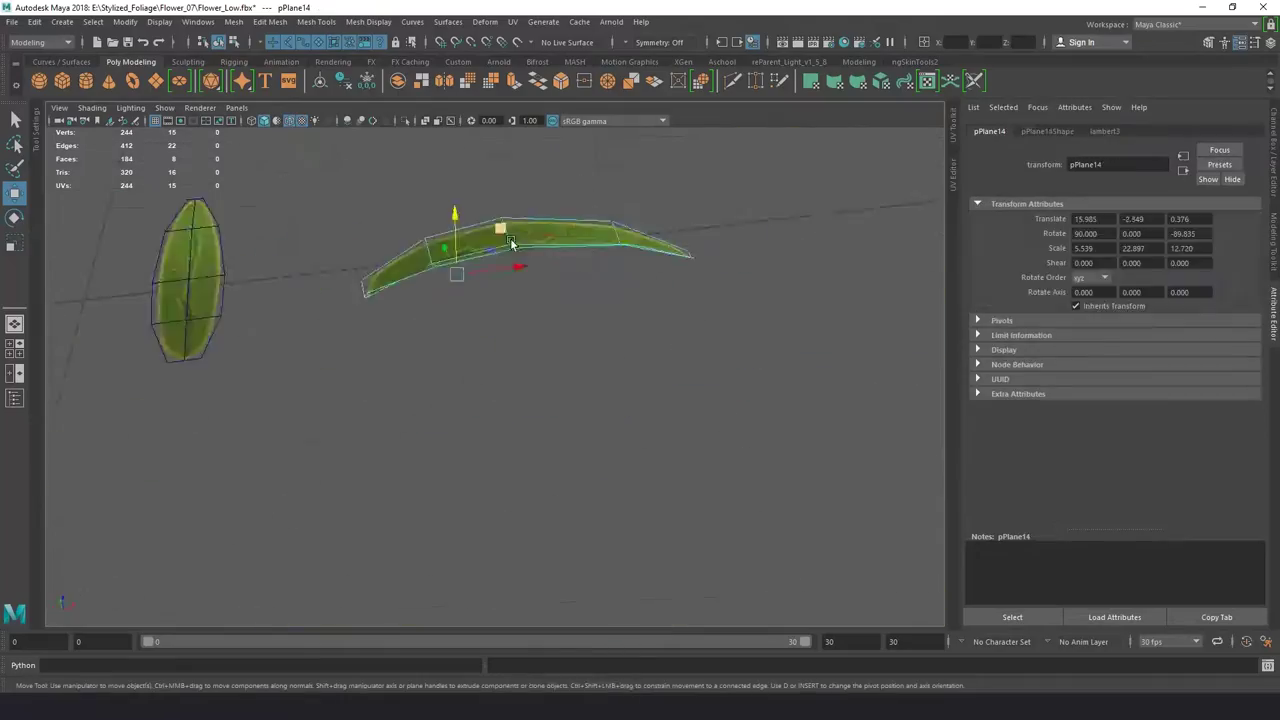
mouse_move(457, 229)
alt+mouse_down()
mouse_move(563, 363)
mouse_move(509, 337)
alt+mouse_up()
click(509, 337)
right_click(527, 389)
mouse_move(527, 389)
alt+mouse_down()
mouse_move(500, 371)
mouse_move(586, 243)
mouse_move(214, 477)
mouse_move(410, 413)
mouse_move(443, 449)
mouse_move(525, 319)
mouse_move(280, 360)
mouse_move(425, 340)
mouse_move(549, 400)
mouse_move(303, 331)
mouse_move(480, 514)
mouse_move(527, 376)
mouse_move(600, 346)
mouse_move(414, 420)
mouse_move(466, 366)
mouse_move(543, 440)
mouse_move(457, 414)
mouse_move(457, 329)
mouse_move(617, 468)
mouse_move(321, 360)
mouse_move(500, 300)
mouse_move(634, 329)
mouse_move(464, 295)
mouse_move(418, 457)
mouse_move(428, 371)
mouse_move(443, 480)
mouse_move(668, 353)
mouse_move(443, 357)
mouse_move(680, 360)
mouse_move(649, 371)
alt+mouse_up()
click(525, 319)
click(425, 340)
- Position the remaining leaves, then marquee-select every part of the assembled flower
click(527, 376)
click(414, 420)
click(543, 440)
click(457, 414)
click(372, 387)
click(464, 295)
click(428, 371)
click(668, 353)
mouse_move(649, 371)
alt+right_down()
mouse_move(565, 395)
mouse_move(443, 289)
alt+right_up()
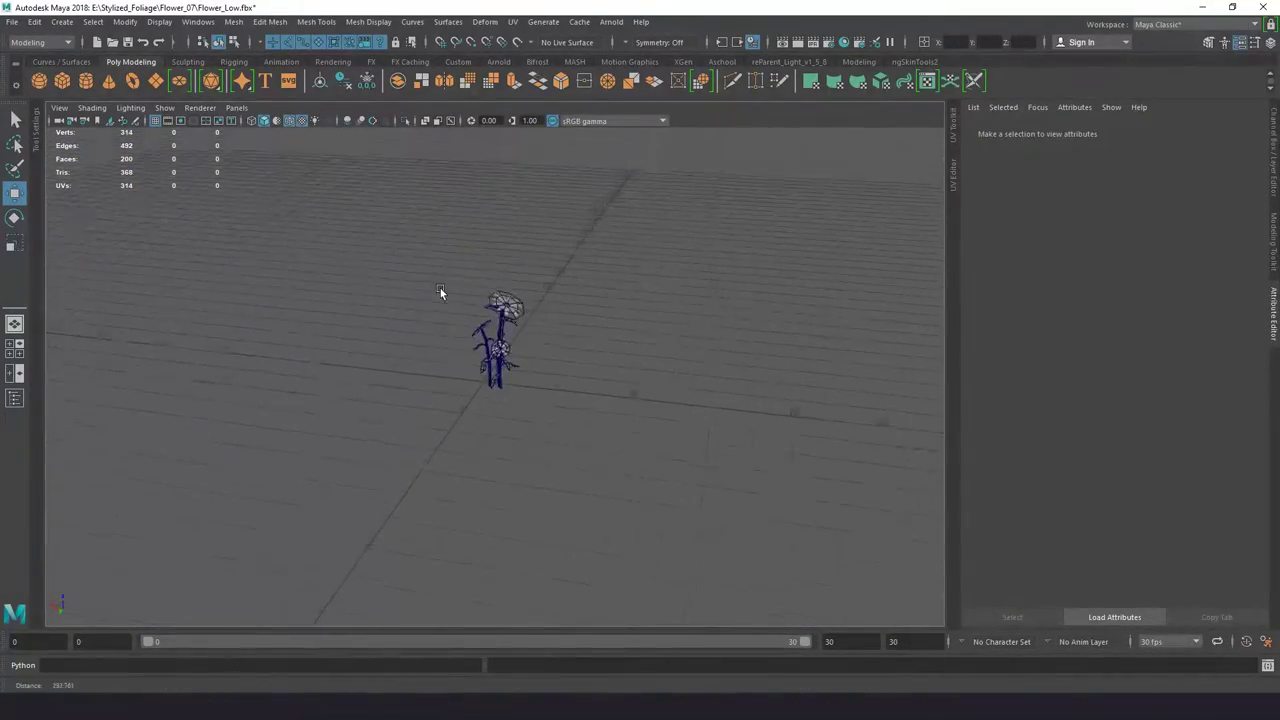
drag(378, 228, 535, 400)
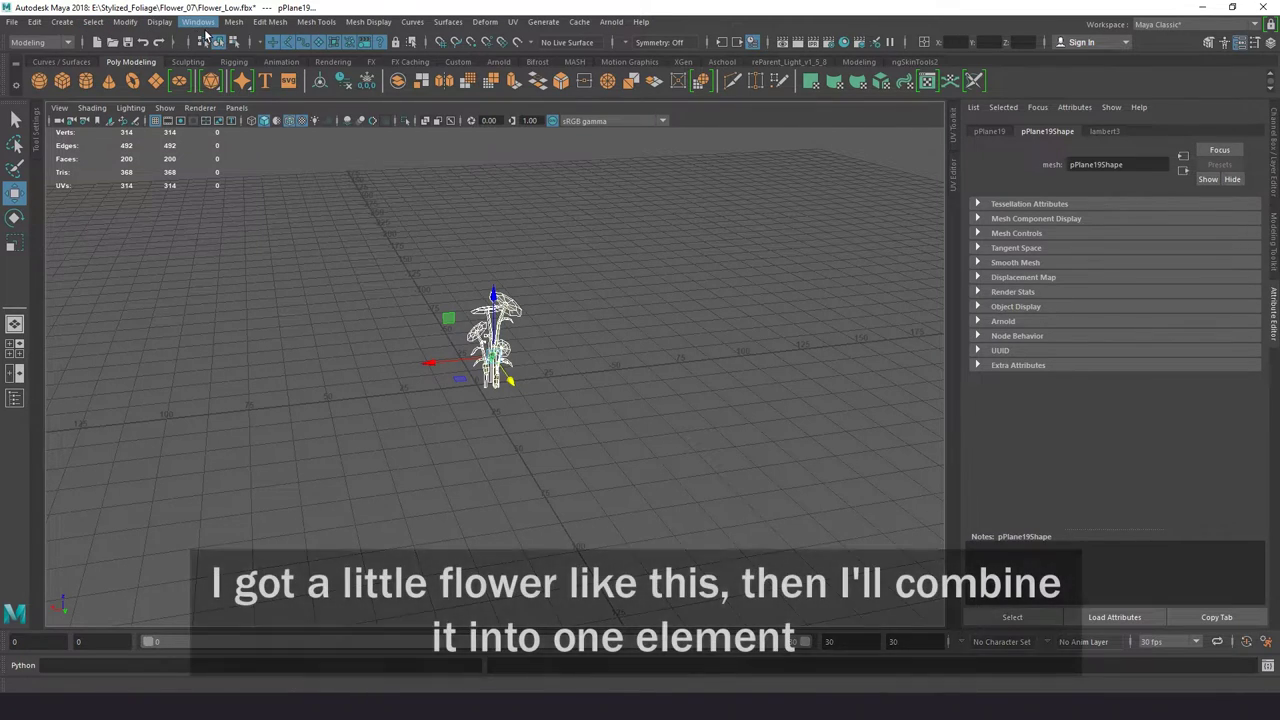
- Combine the flower parts into one mesh and delete all construction history
click(234, 22)
click(259, 69)
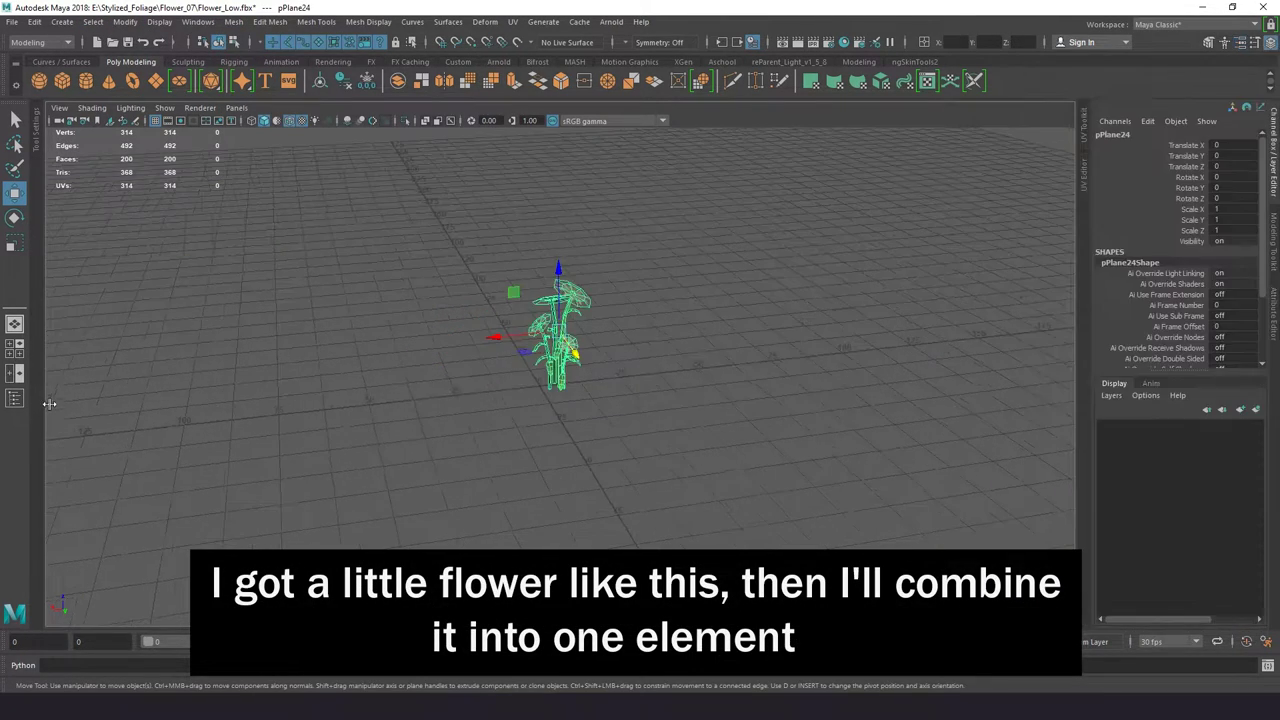
click(15, 398)
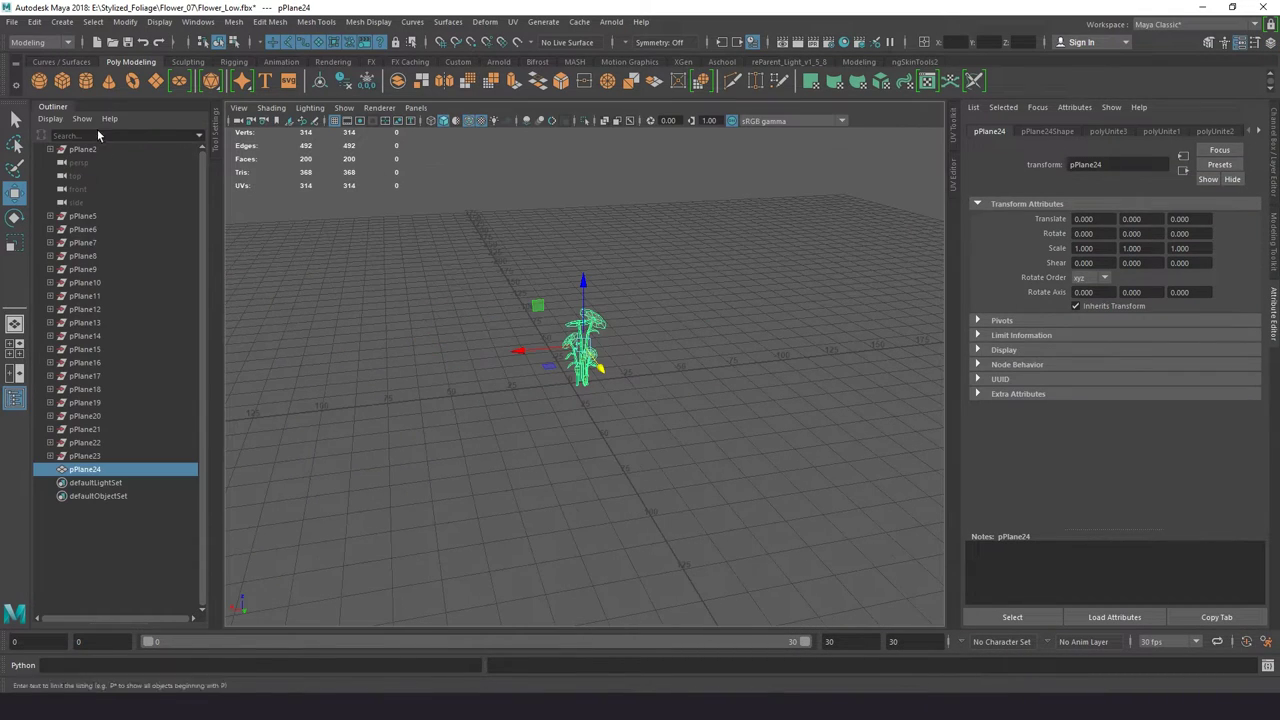
click(33, 21)
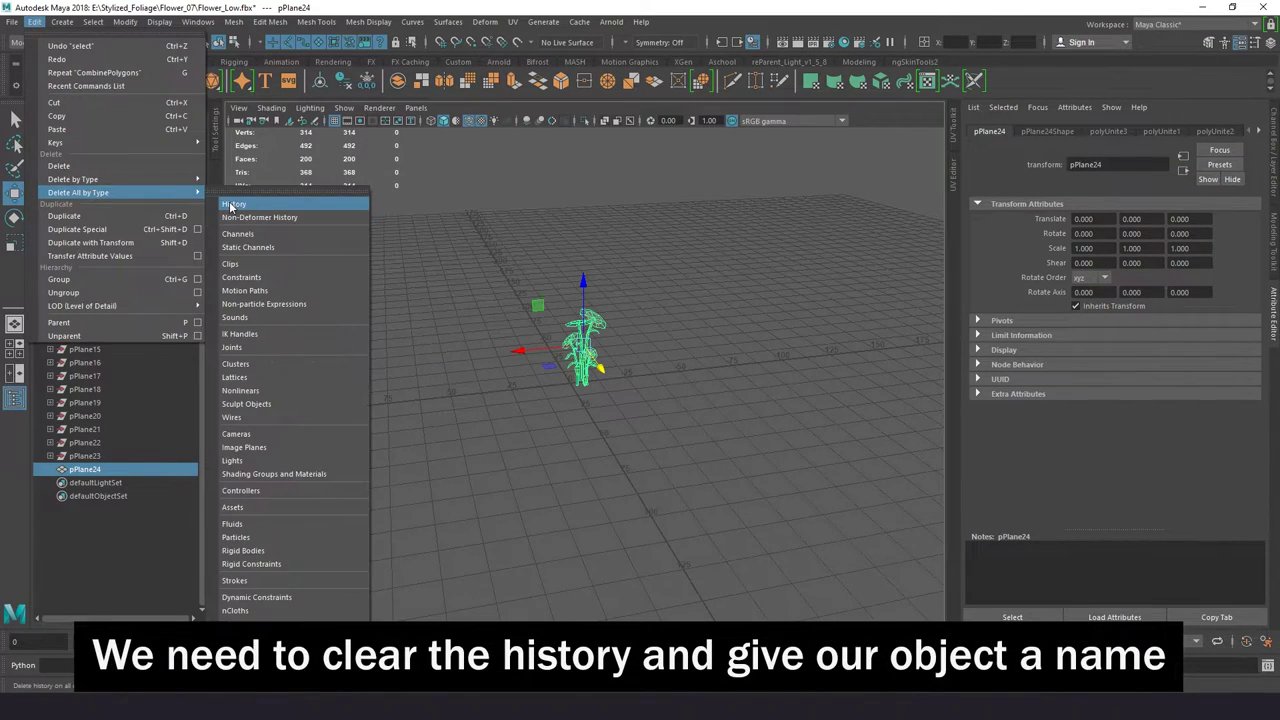
click(240, 206)
- Rename pPlane24 to SM_Flower_07 in the Outliner
double_click(170, 207)
text(Flowe)
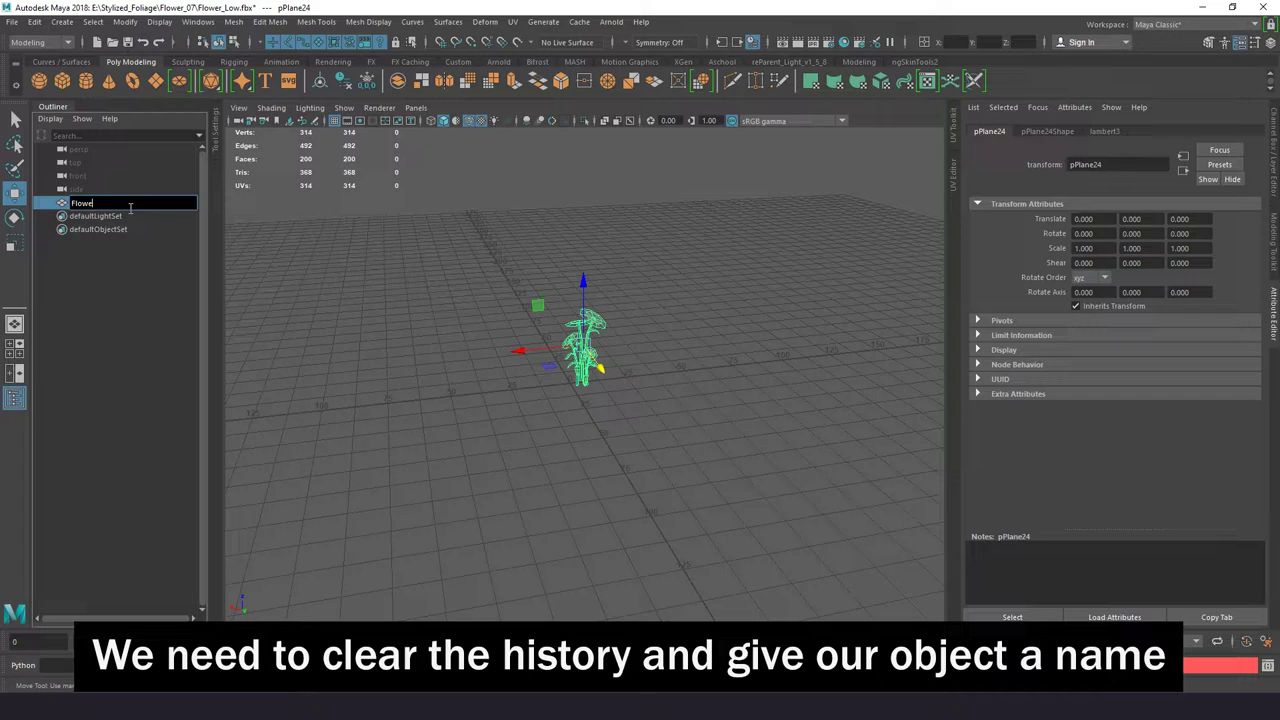
text(_)
text(07)
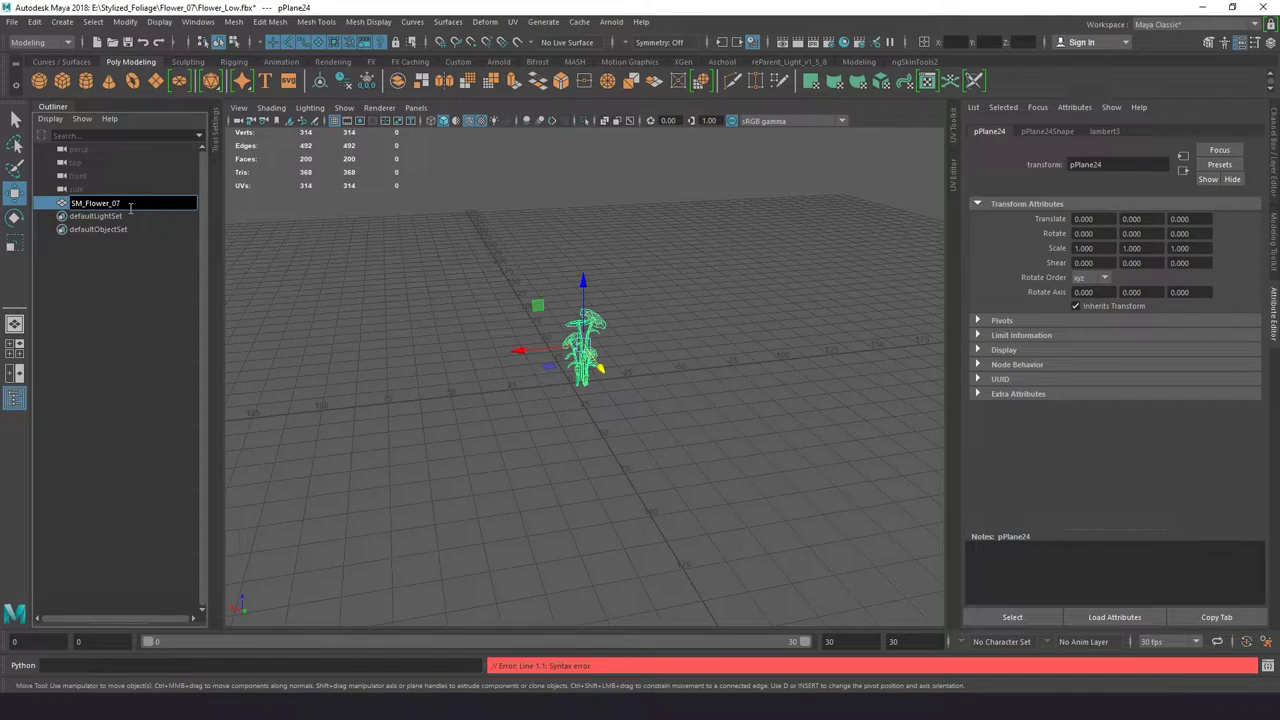
key(Return)
- Assign a new Lambert material to SM_Flower_07 and name it M_Flower_07
right_click(582, 332)
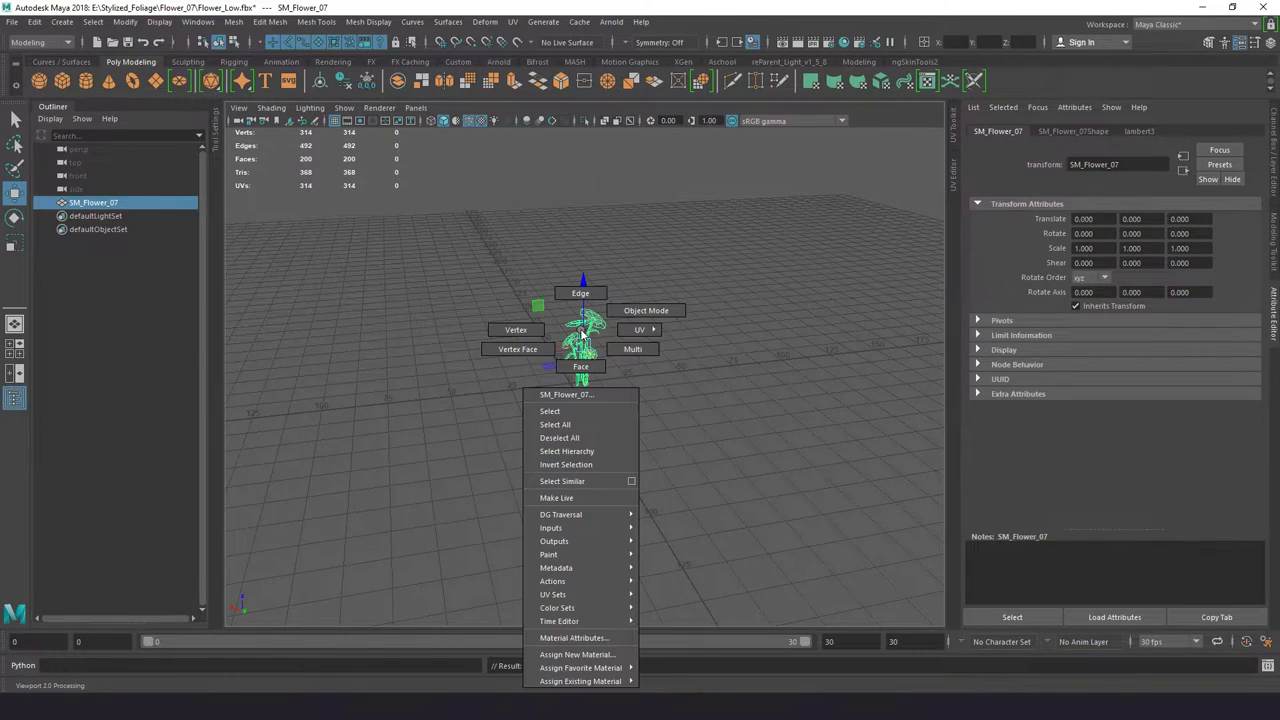
click(587, 655)
click(558, 327)
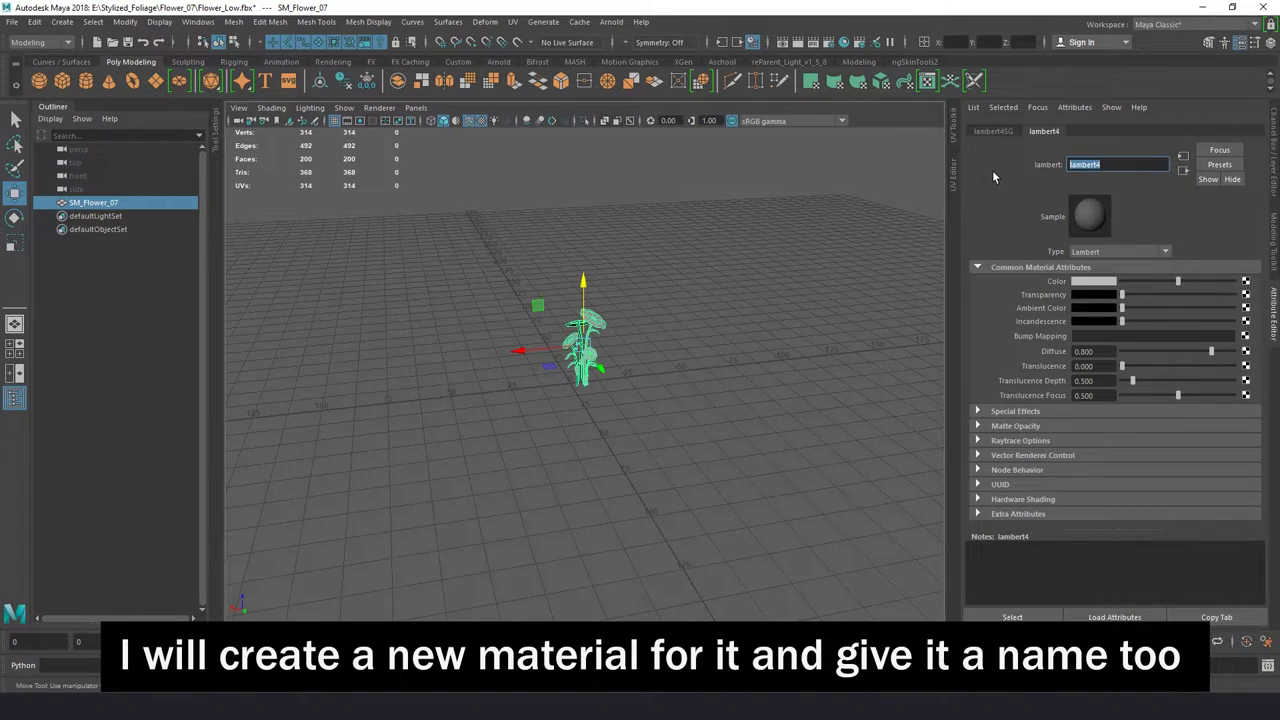
text(M_Fl)
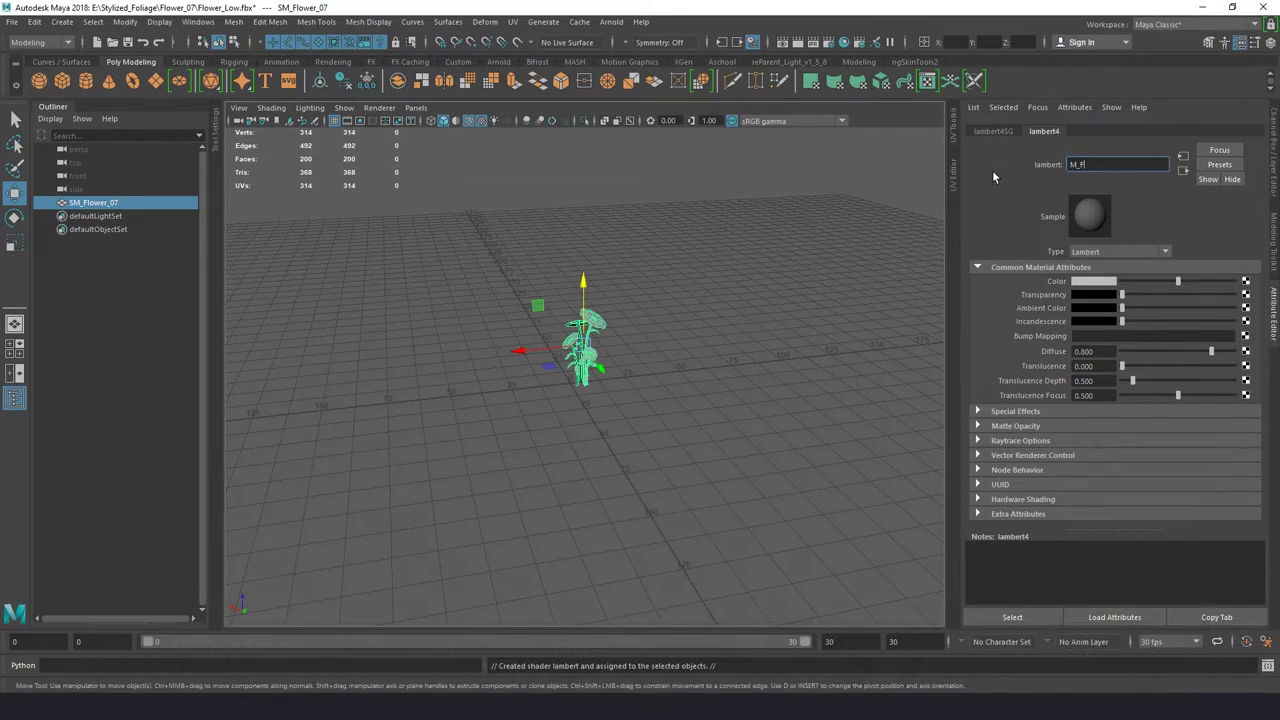
text(ower_)
text(07)
key(Return)
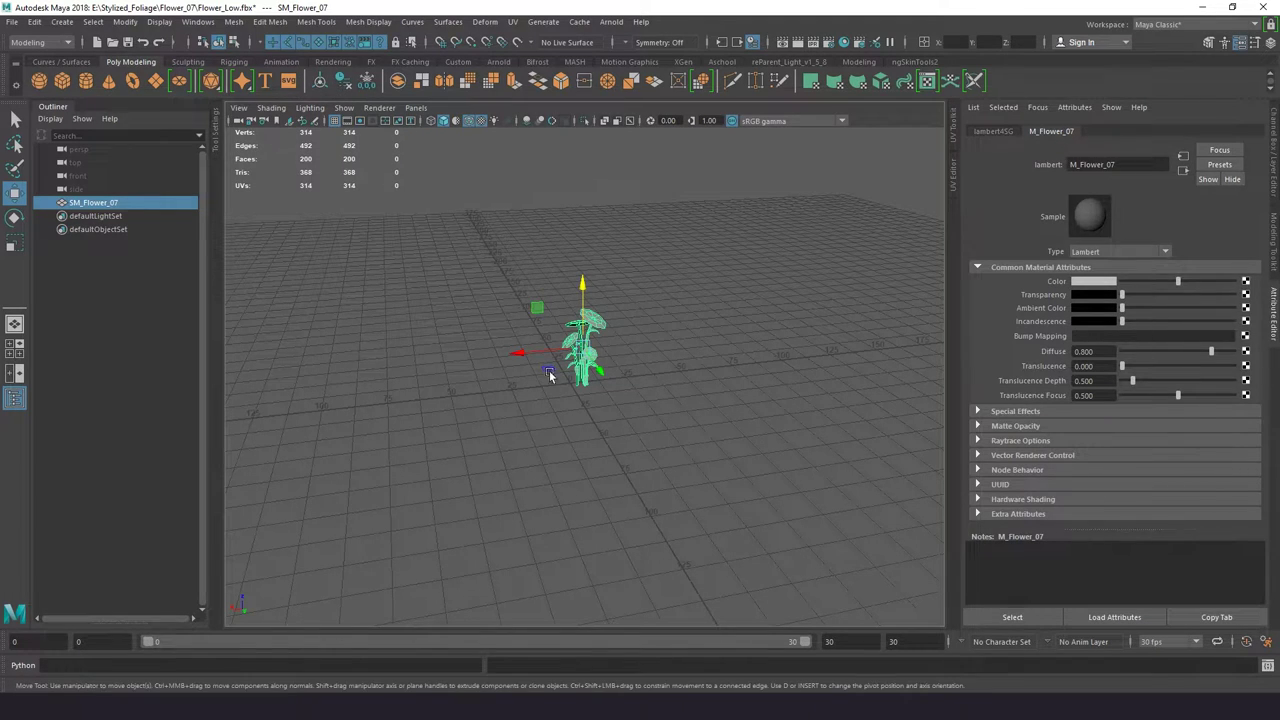
key(space)
- Move the flower onto the grid centre line in front and top views, with grid snapping on
drag(566, 398, 566, 414)
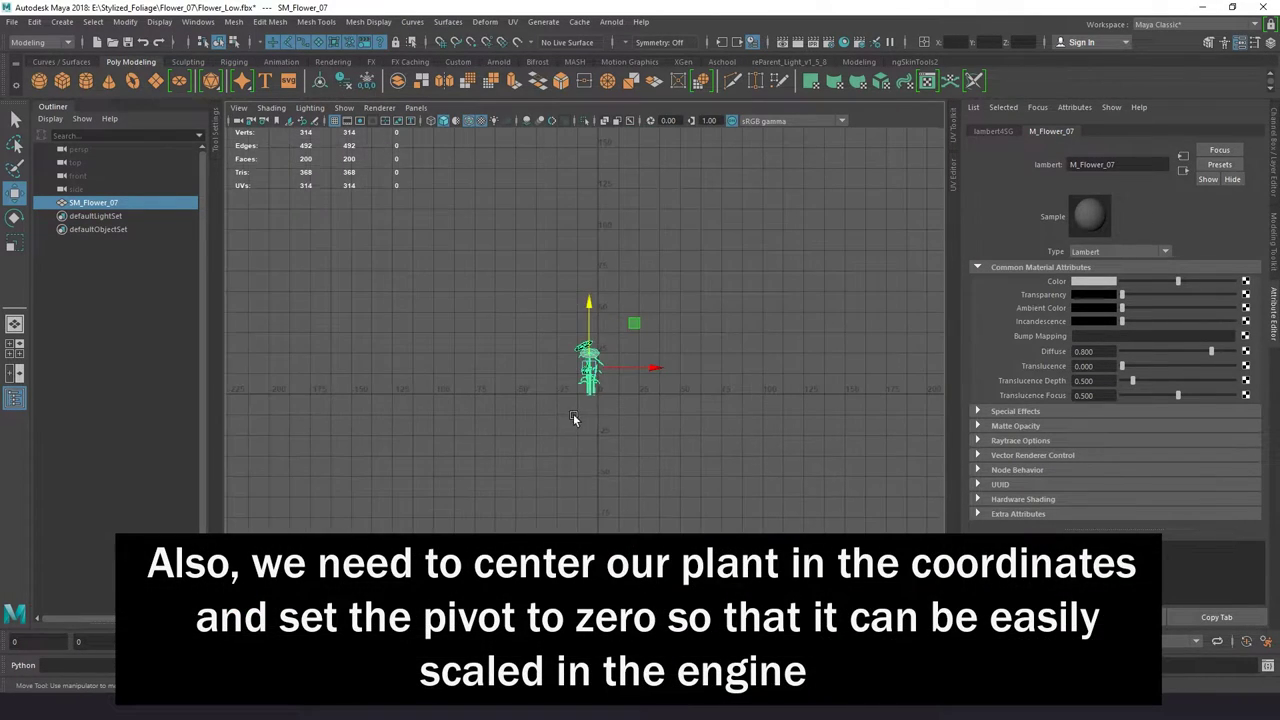
mouse_move(573, 418)
alt+middle_down()
mouse_move(806, 503)
mouse_move(520, 200)
alt+middle_up()
scroll(505, 285, up, 4)
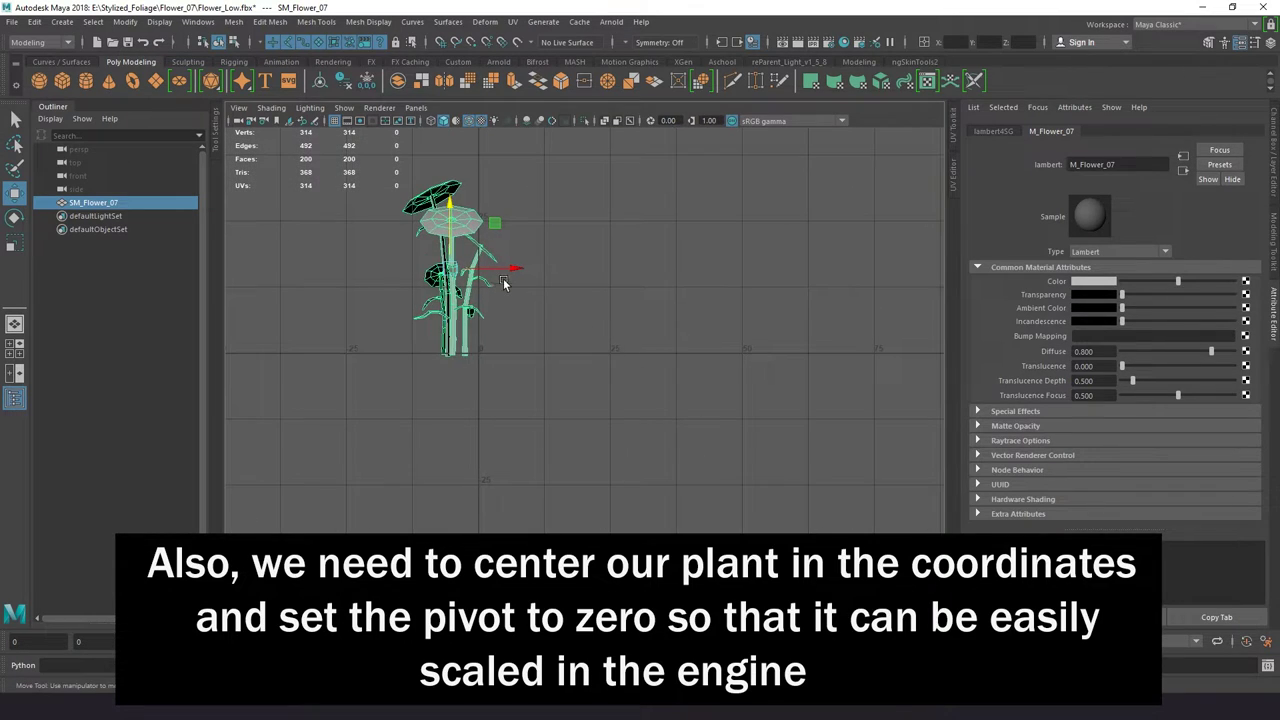
drag(500, 278, 503, 277)
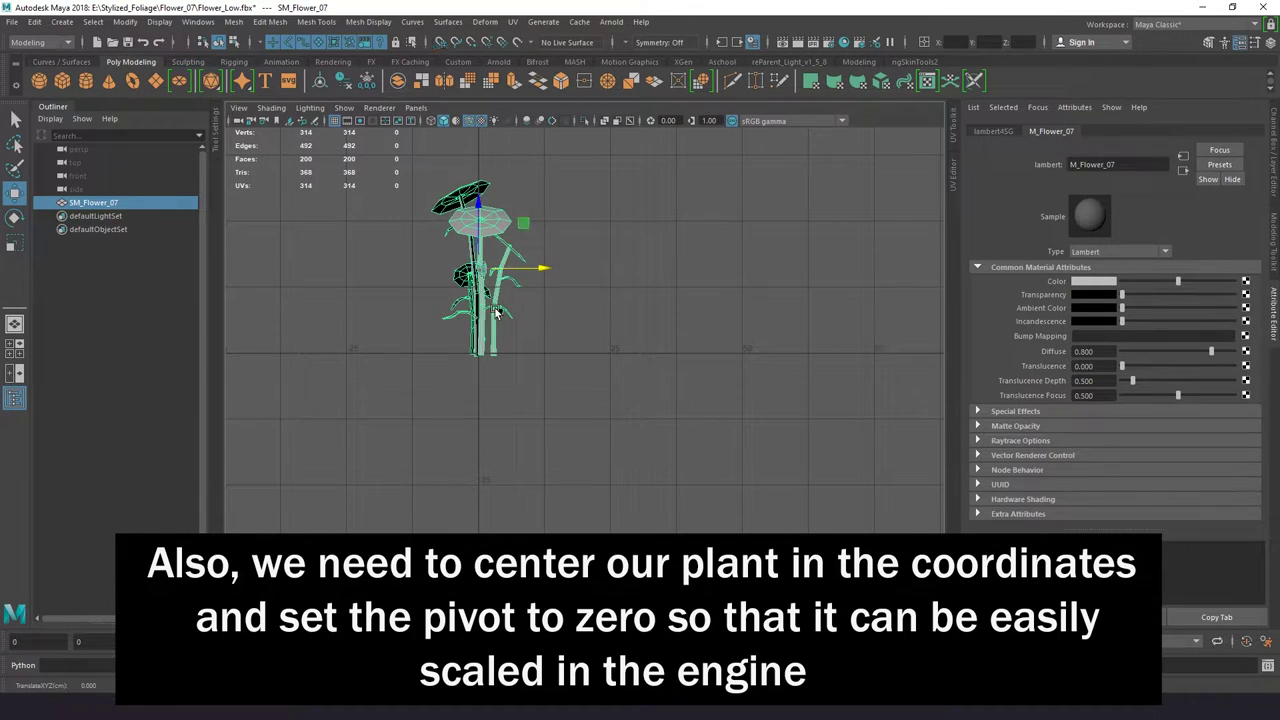
key(space)
drag(495, 322, 410, 175)
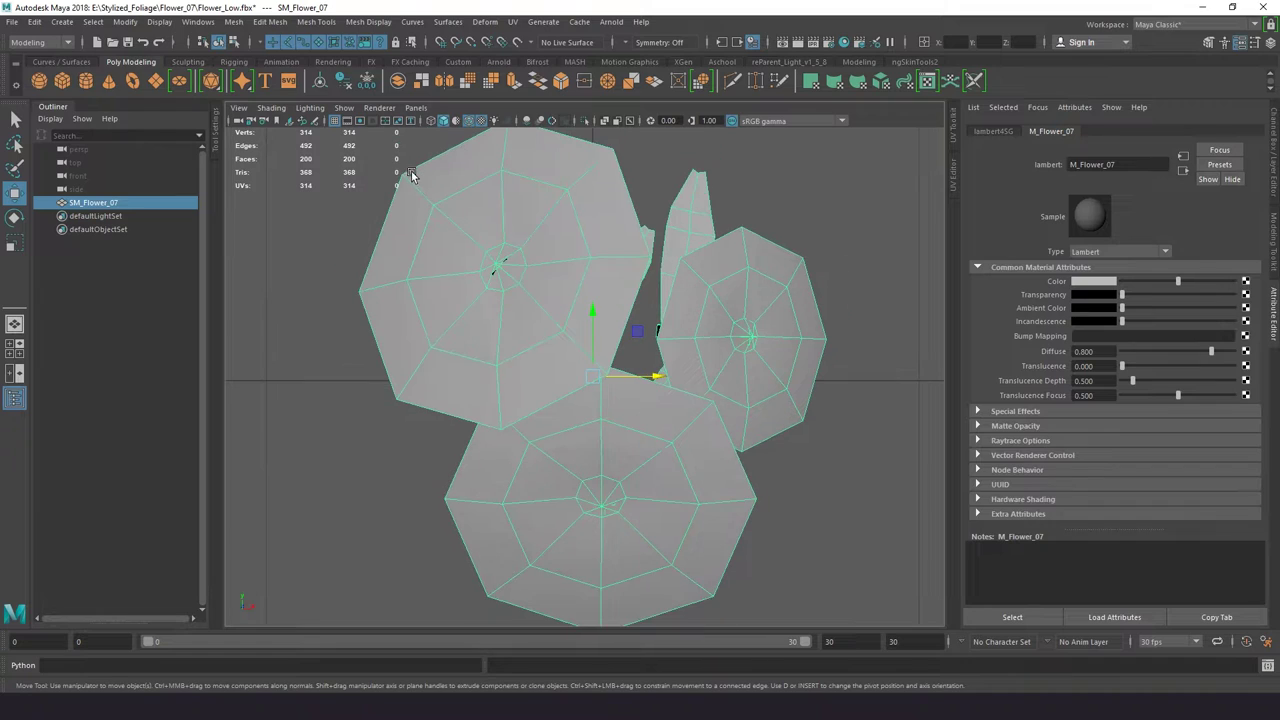
click(430, 121)
key(x)
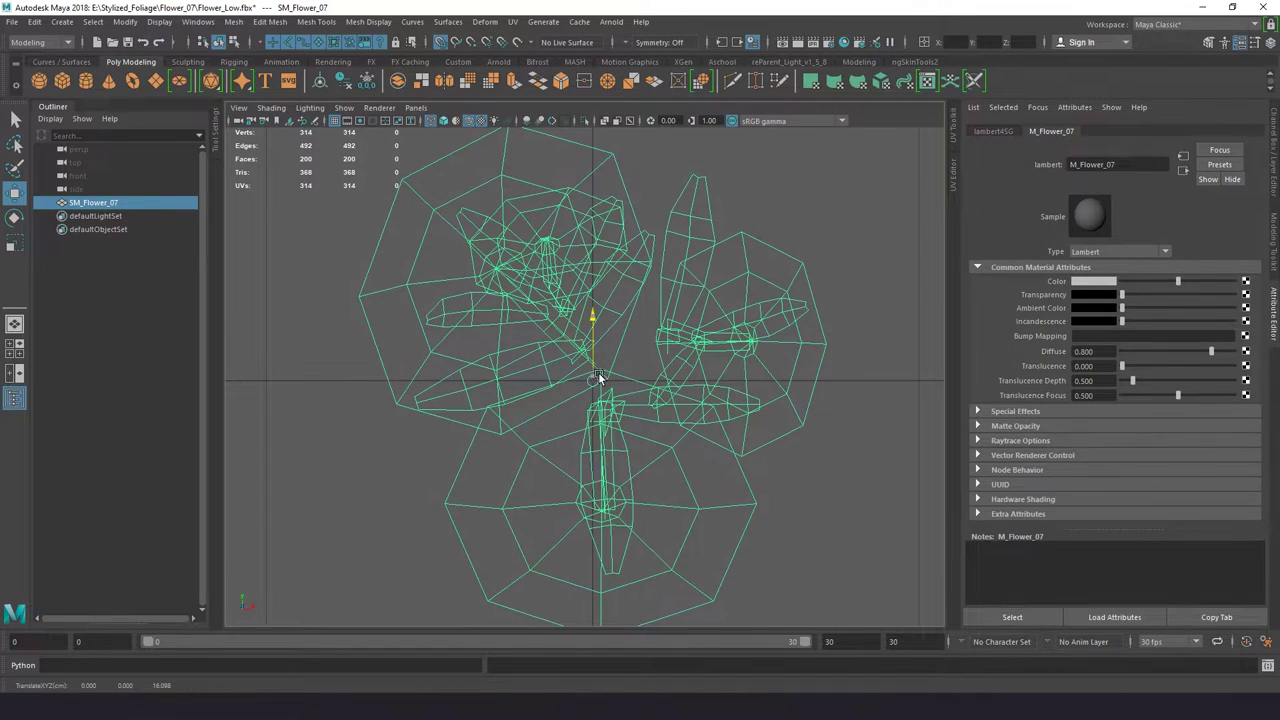
- Snap the flower's base pivot to the origin in front view and freeze its transforms
key(space)
drag(605, 362, 606, 397)
scroll(578, 372, up, 2)
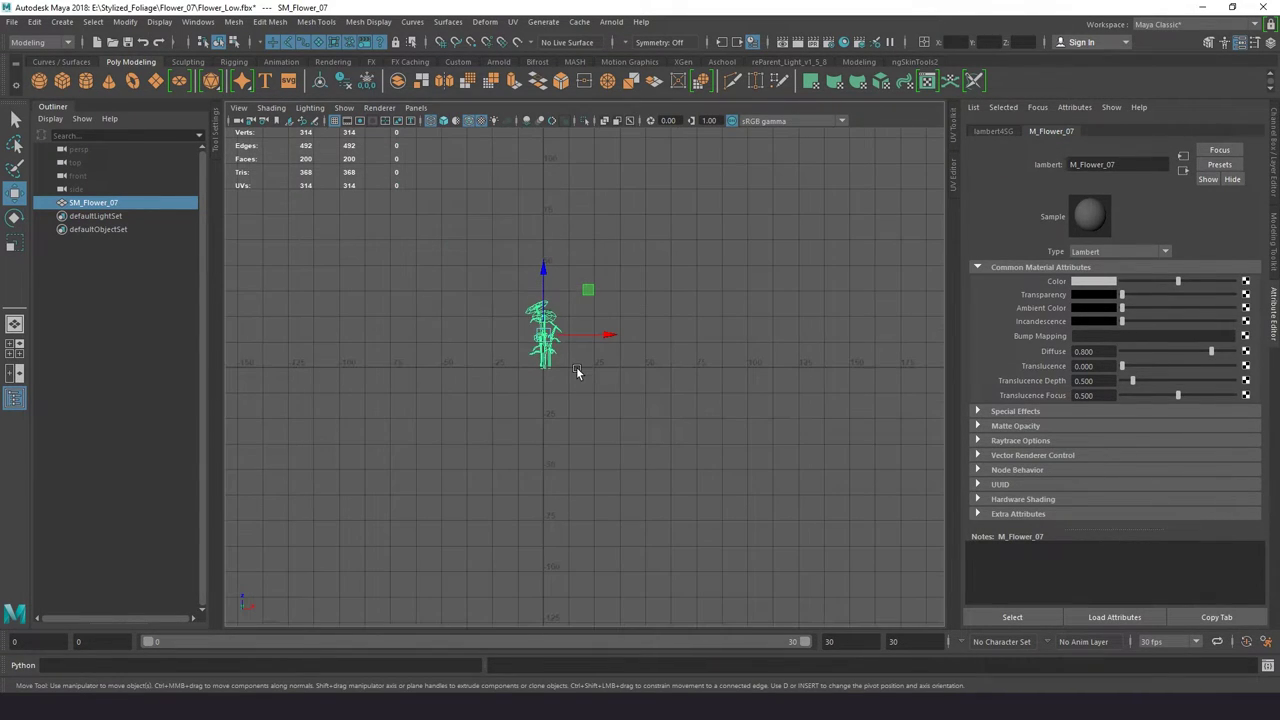
scroll(578, 375, up, 5)
alt+middle_drag(578, 375, 550, 285)
scroll(548, 280, up, 1)
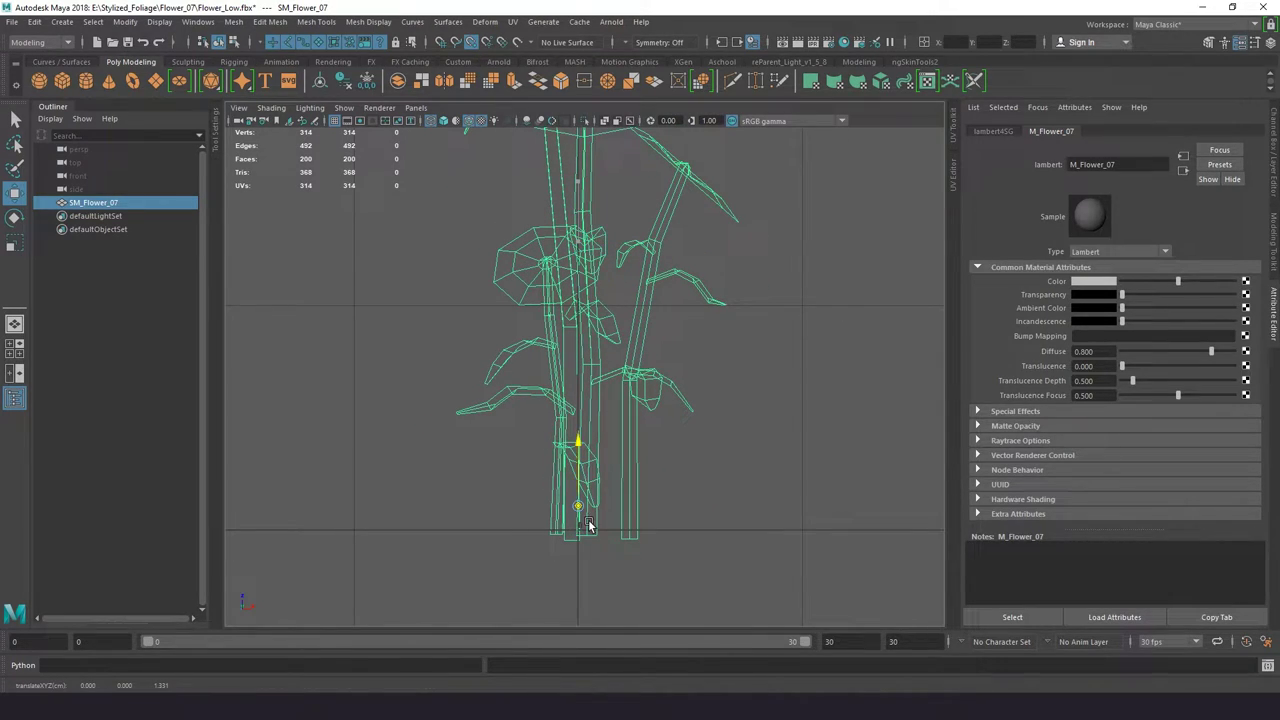
alt+middle_drag(589, 526, 600, 430)
scroll(463, 414, up, 4)
scroll(412, 366, down, 2)
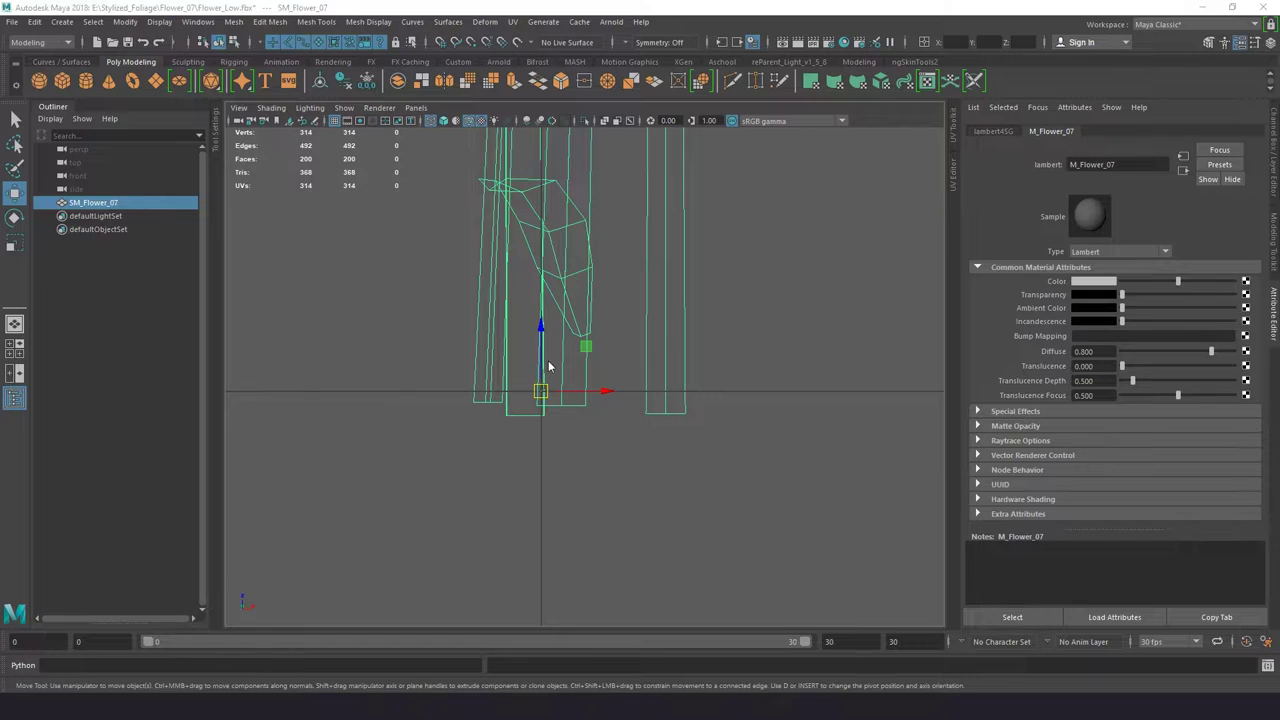
key(space)
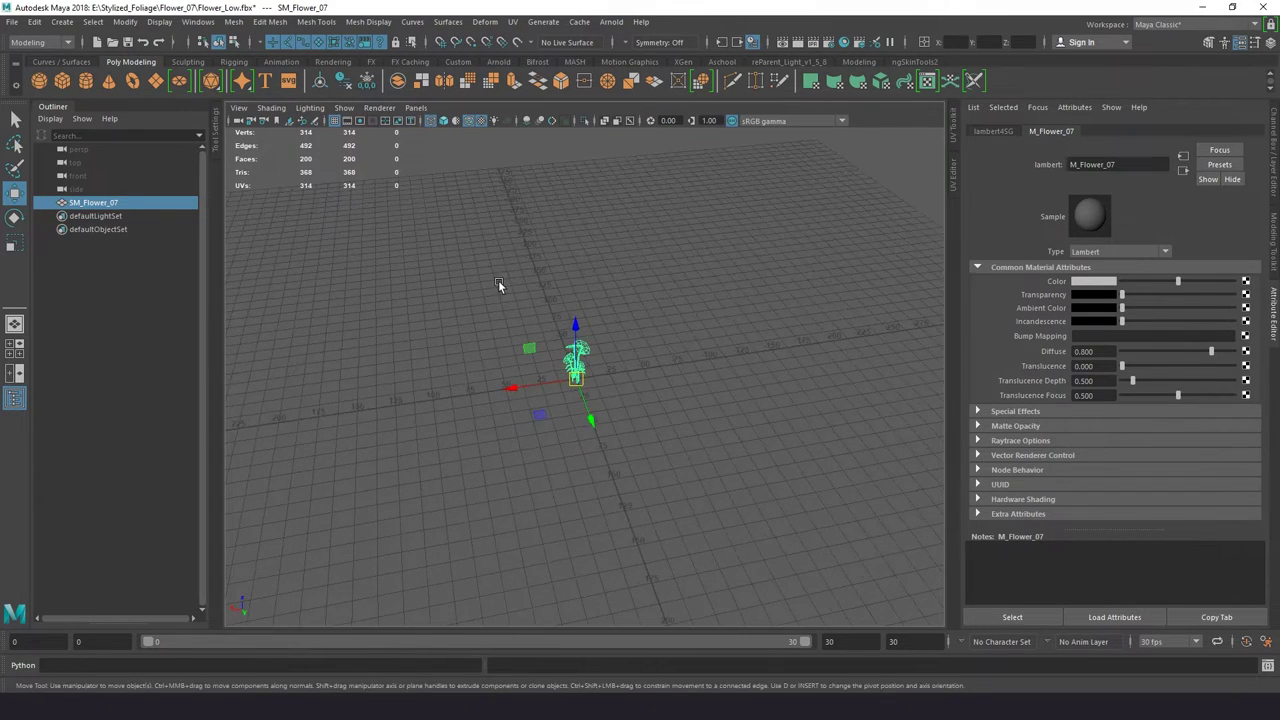
scroll(589, 424, up, 2)
key(ctrl+a)
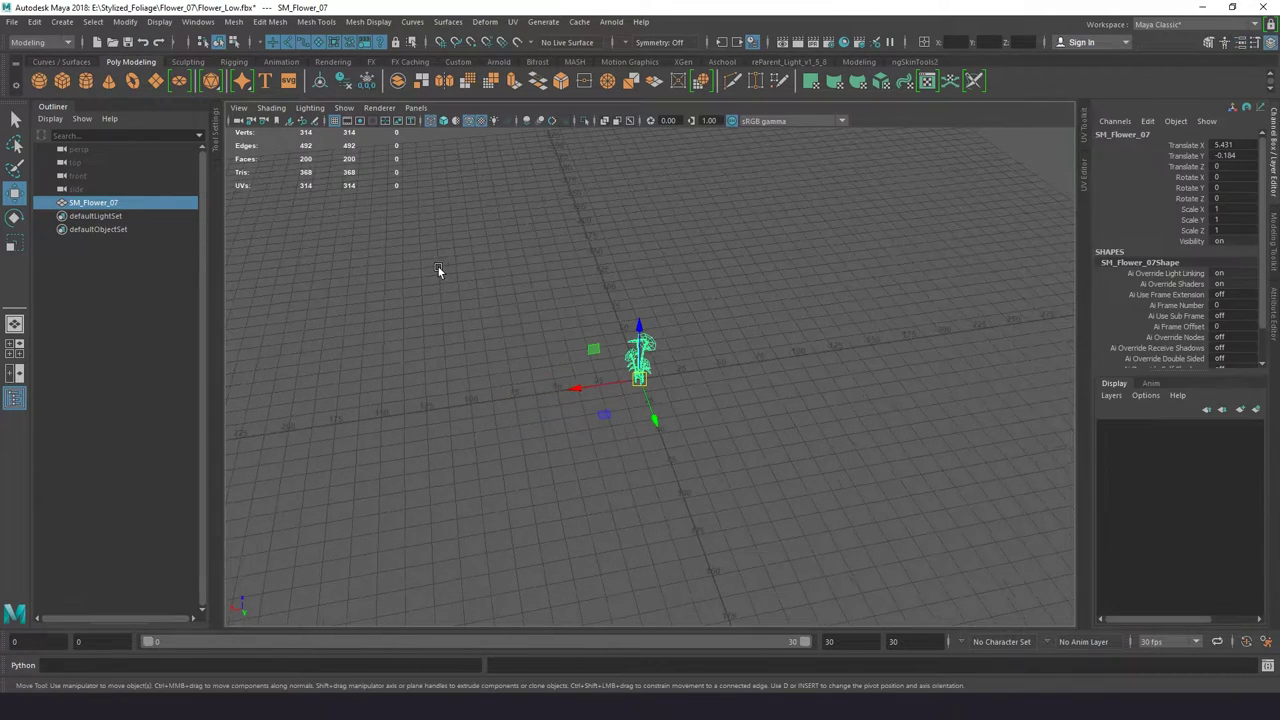
click(367, 80)
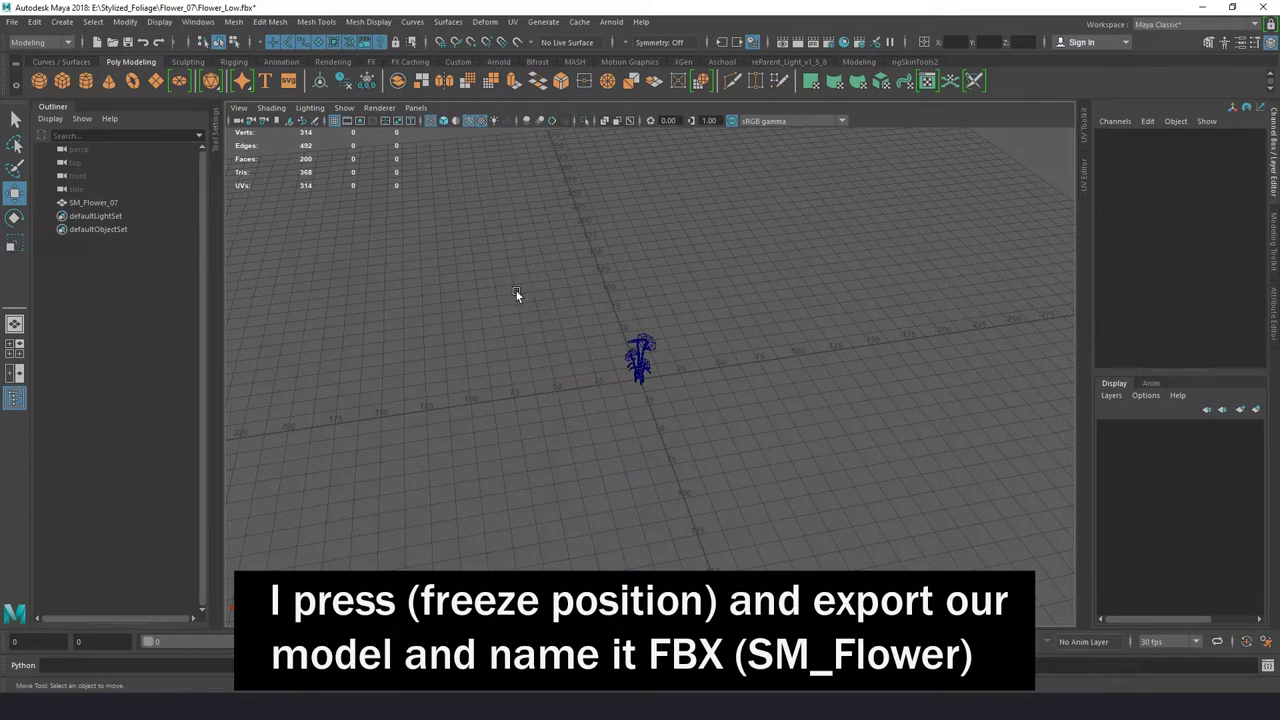
- Export the selected flower as an FBX named SM_Flower_07 in the Flower_07 folder
click(12, 21)
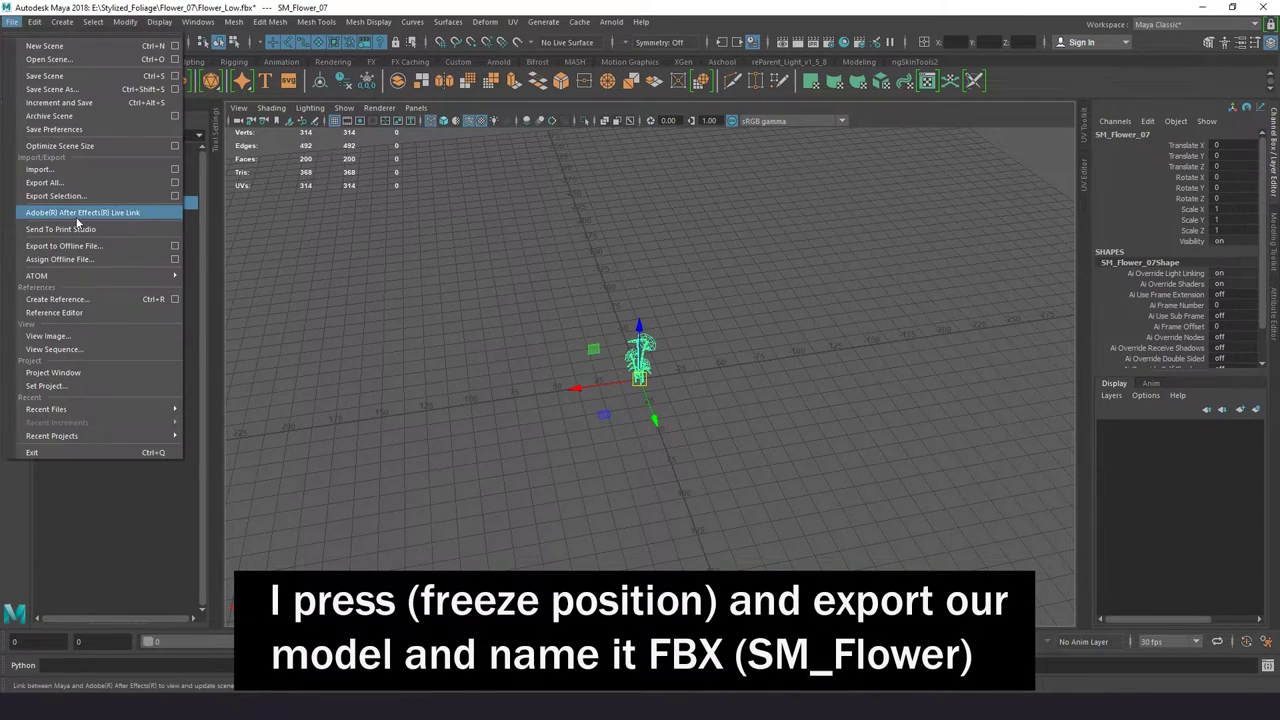
click(70, 208)
click(570, 284)
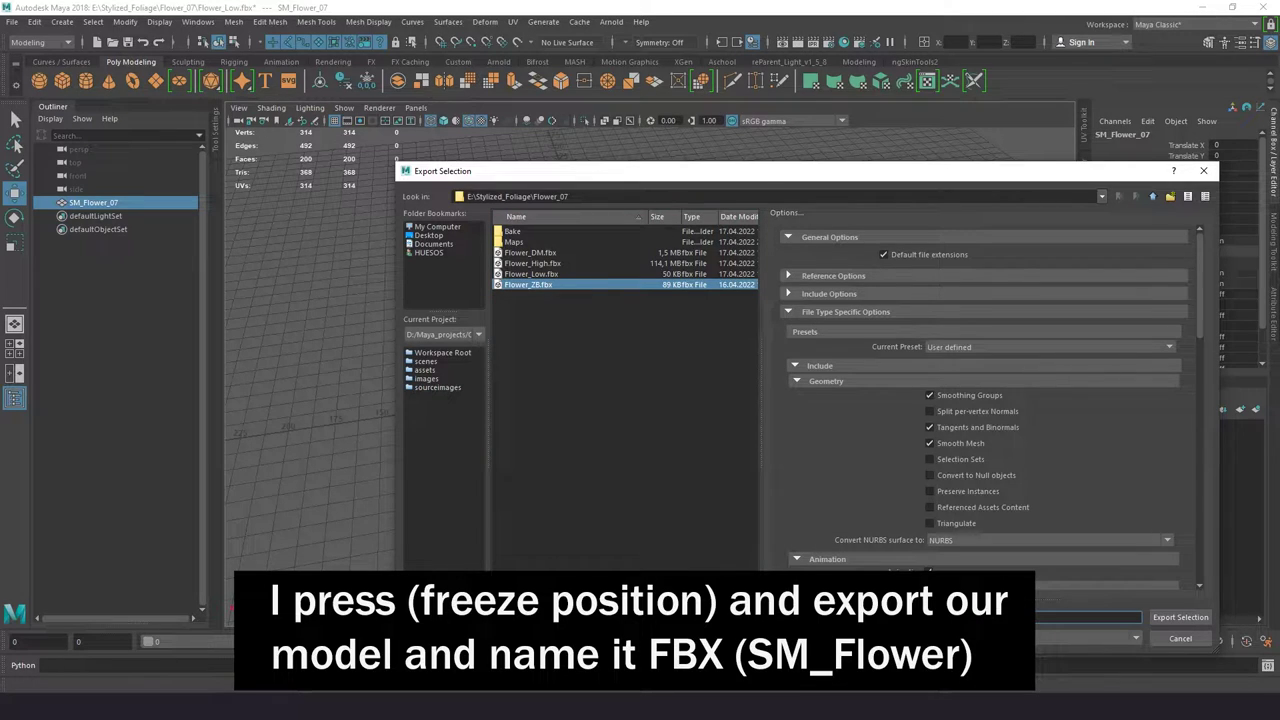
click(1090, 617)
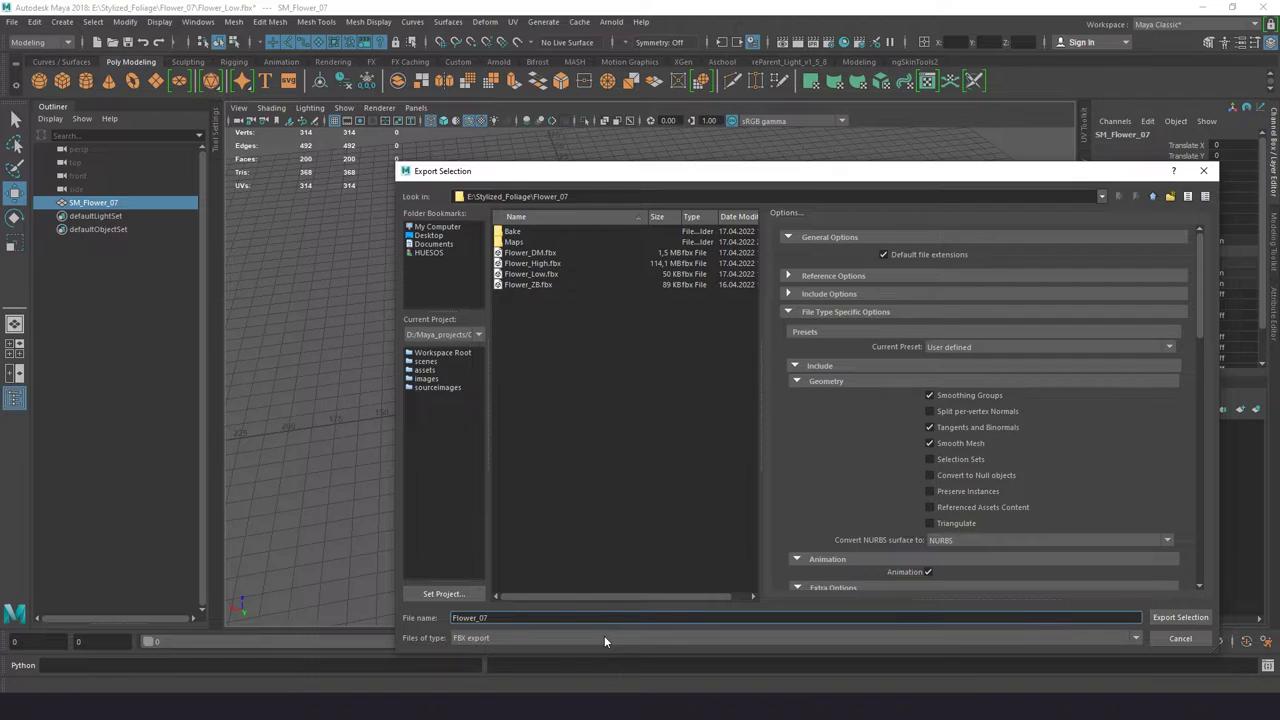
key(Home)
text(SM_)
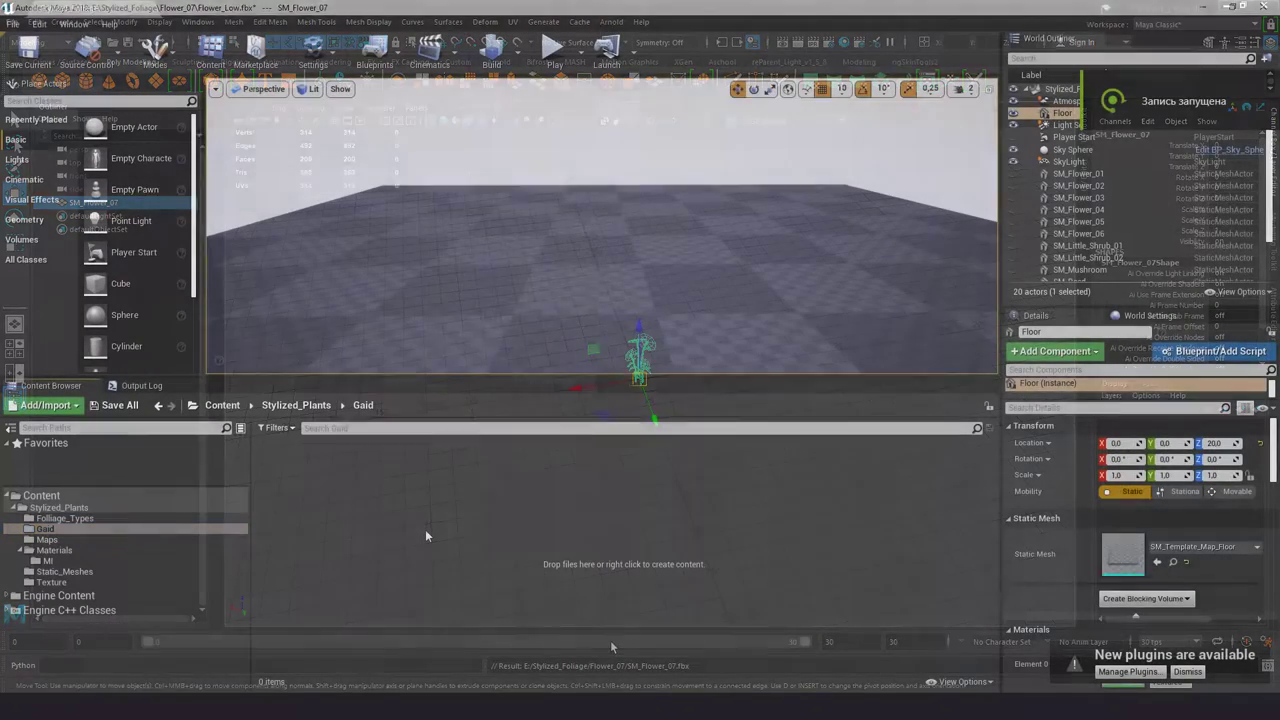
- Import SM_Flower_07.fbx from the Flower_07 folder into /Game/Stylized_Plants/Gaid
right_click(425, 529)
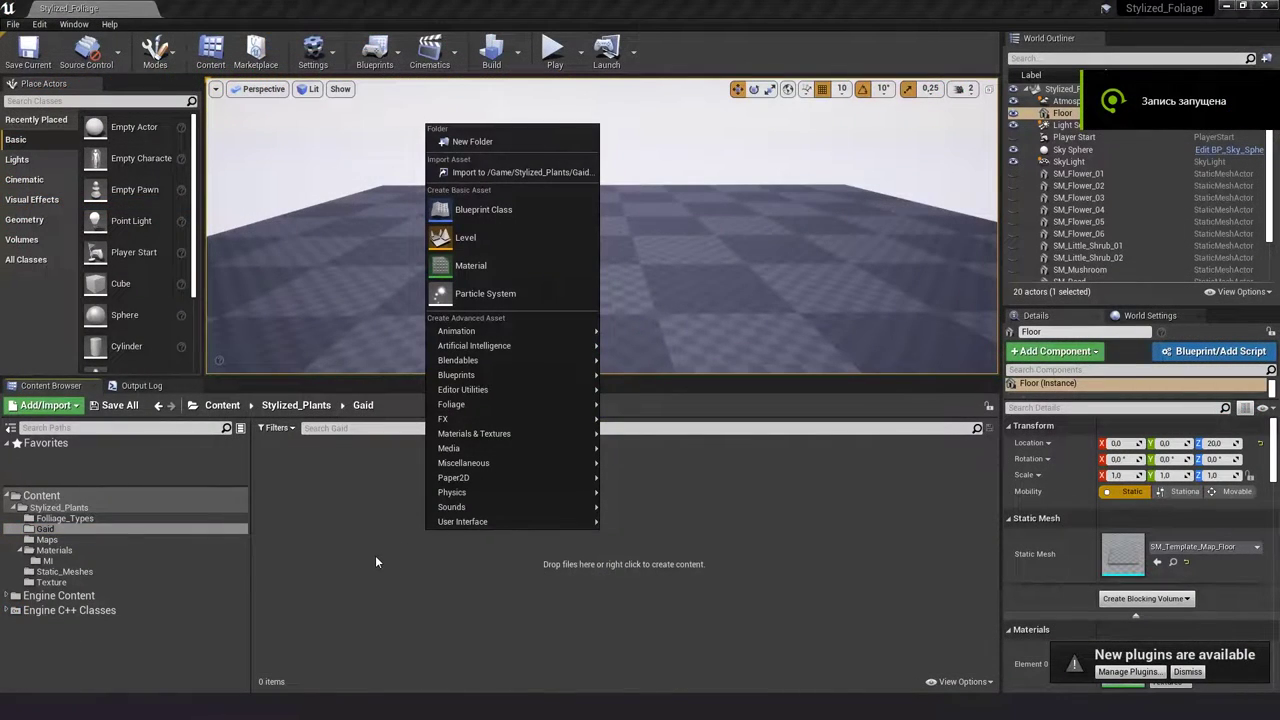
right_click(372, 520)
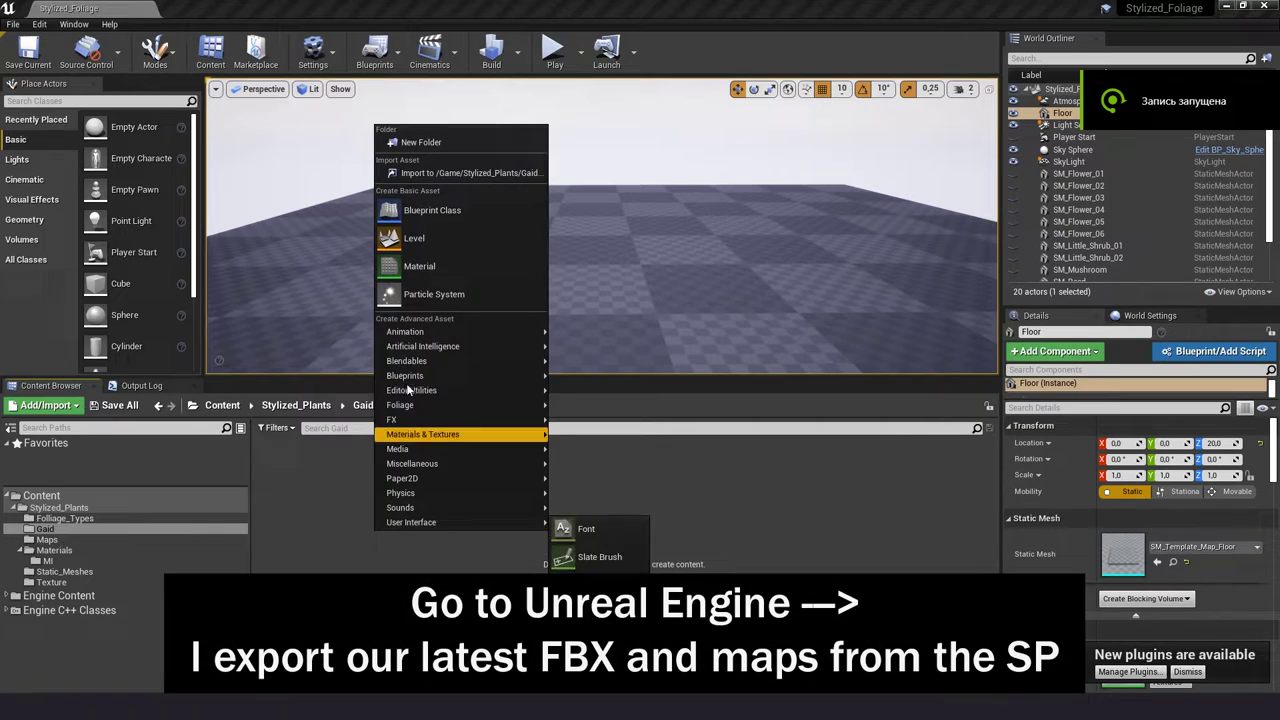
click(421, 176)
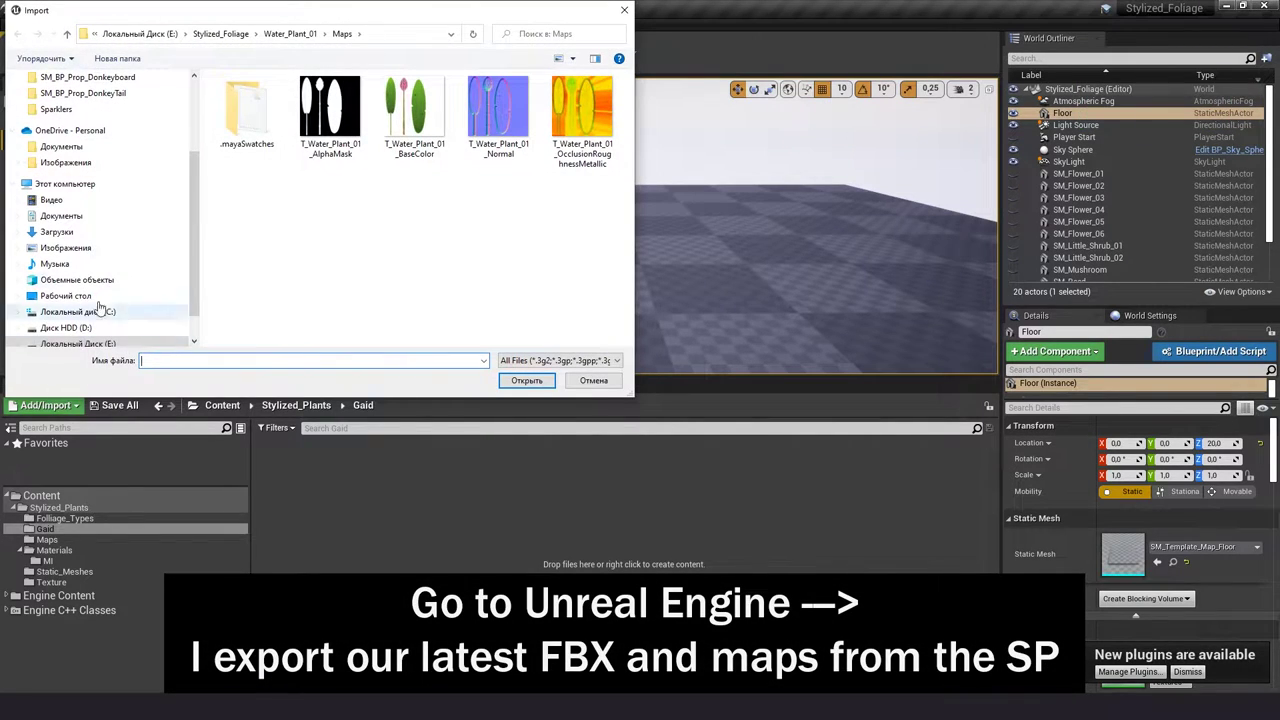
scroll(100, 308, down, 1)
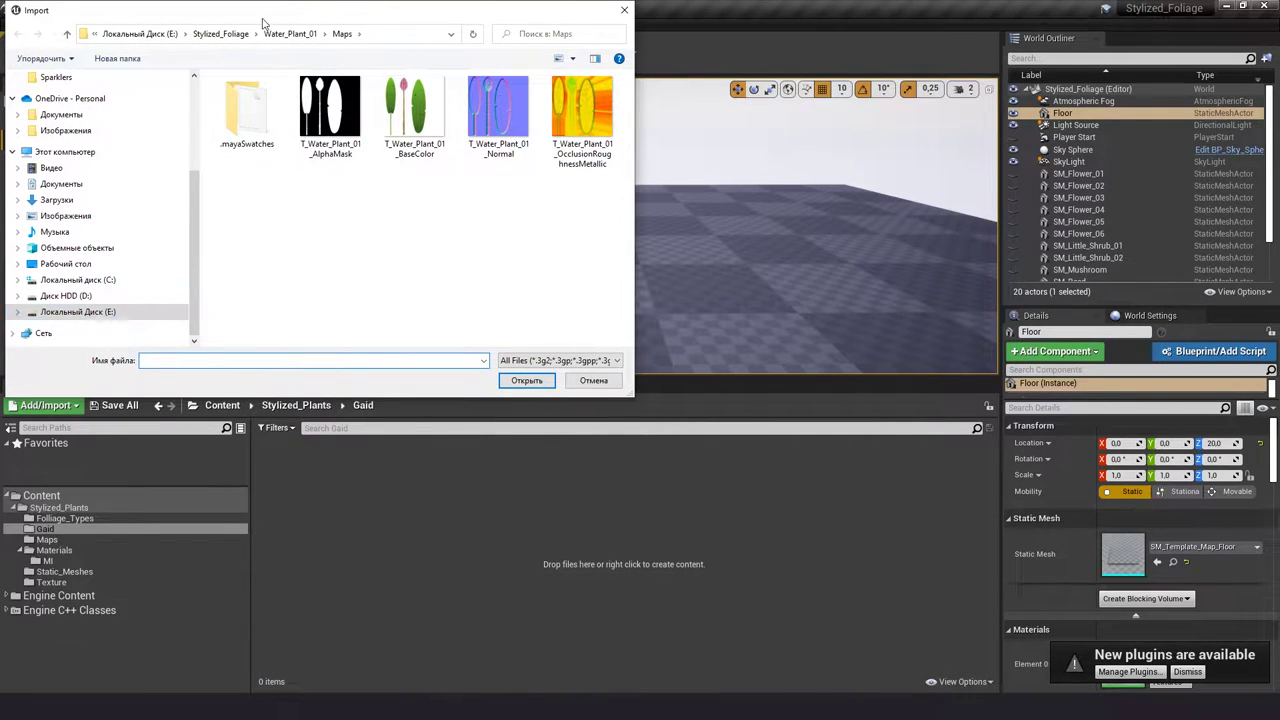
click(222, 35)
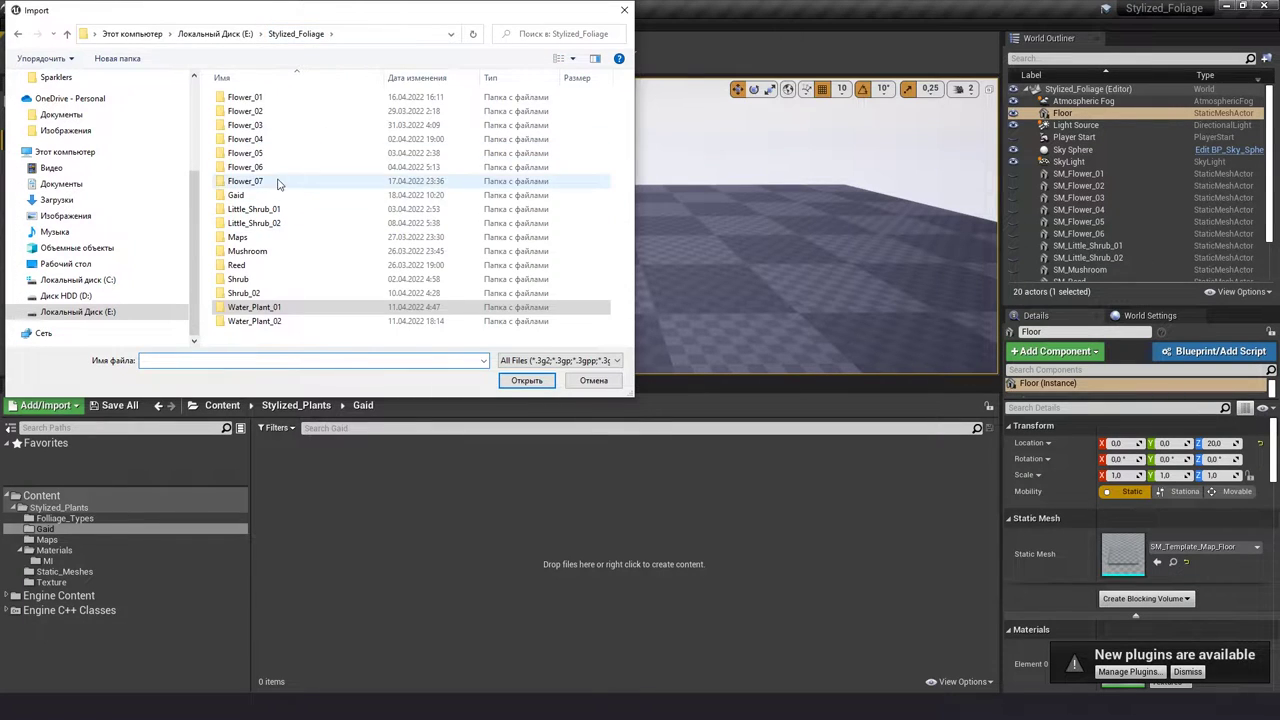
double_click(284, 181)
click(250, 181)
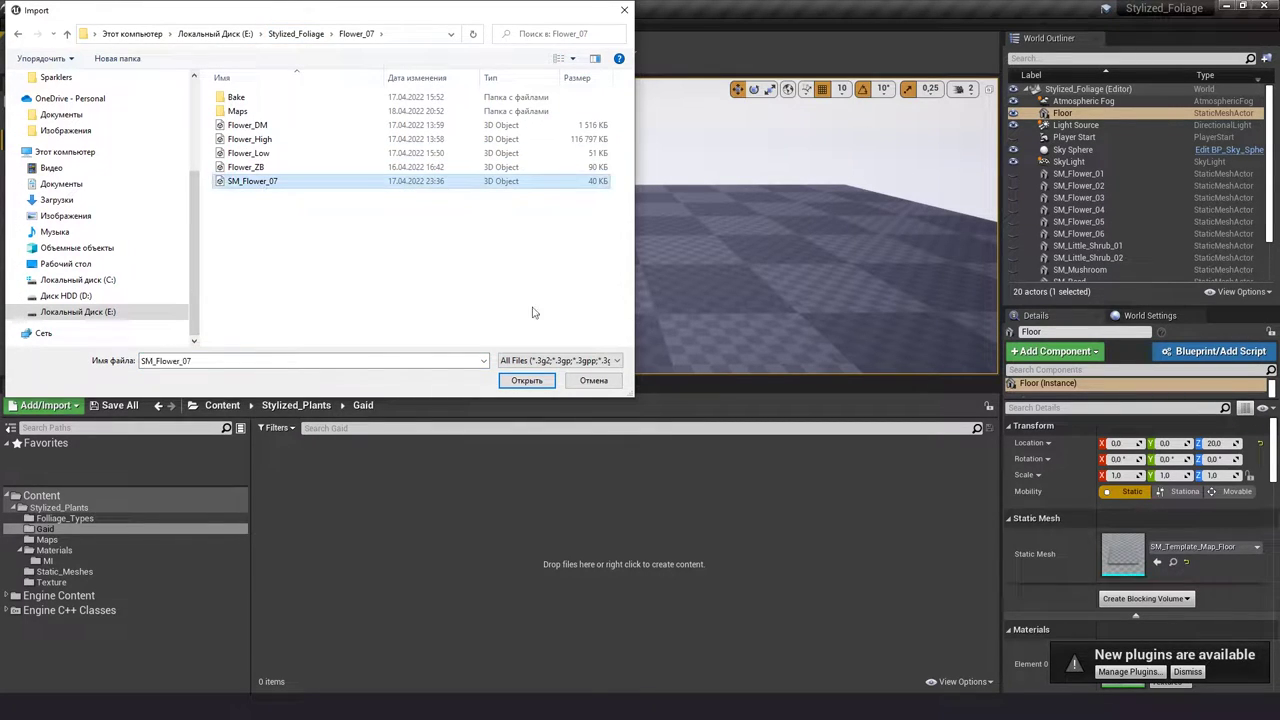
click(527, 381)
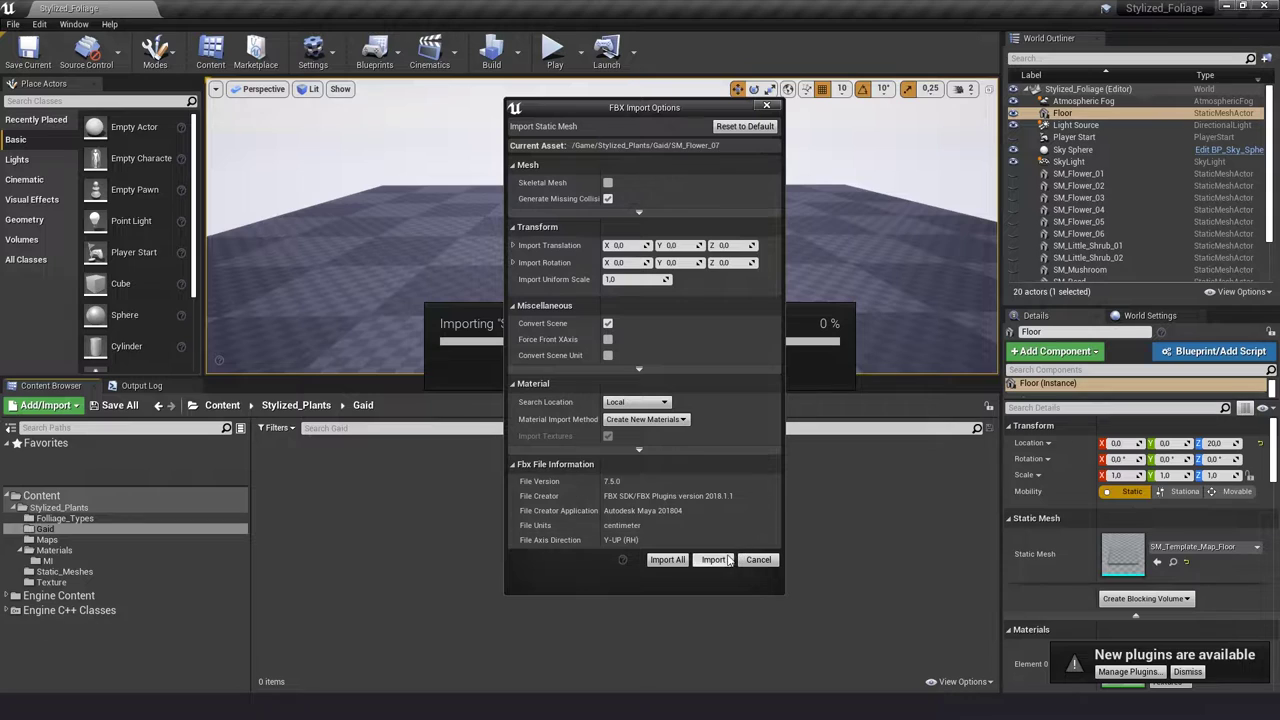
click(727, 560)
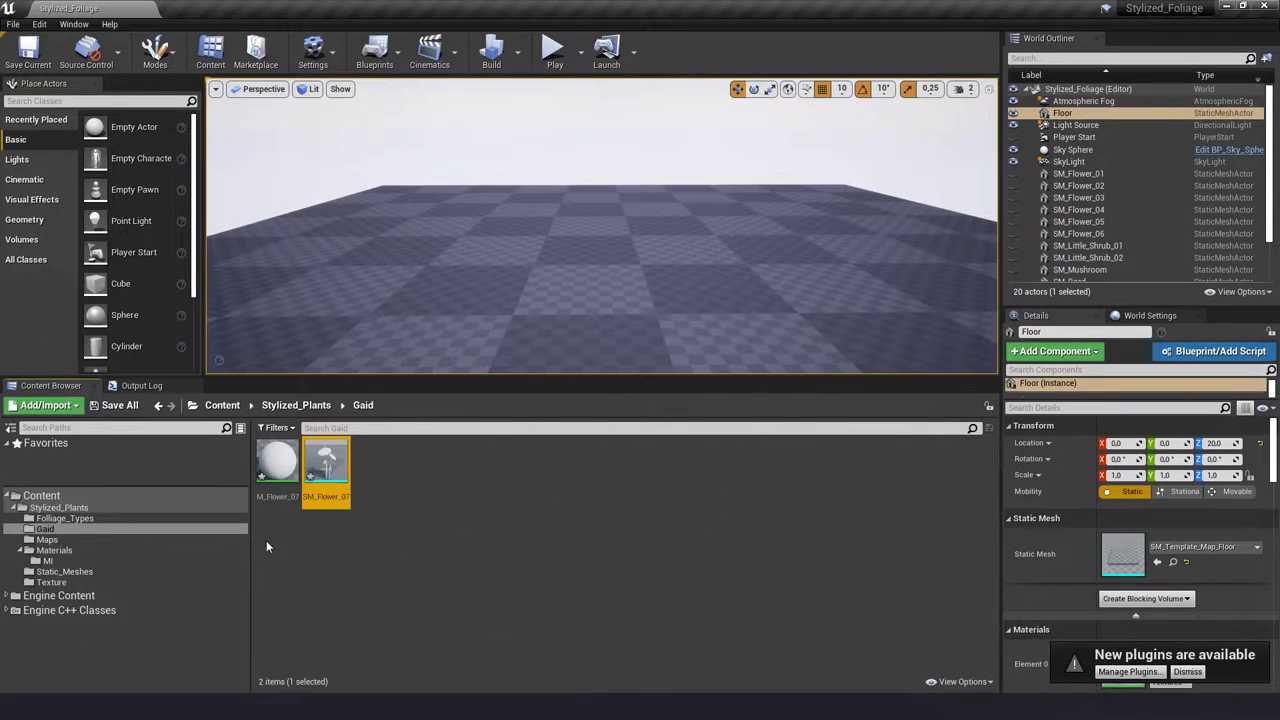
- Import the four baked flower texture maps from the Maps folder into the content folder
right_click(443, 499)
click(500, 135)
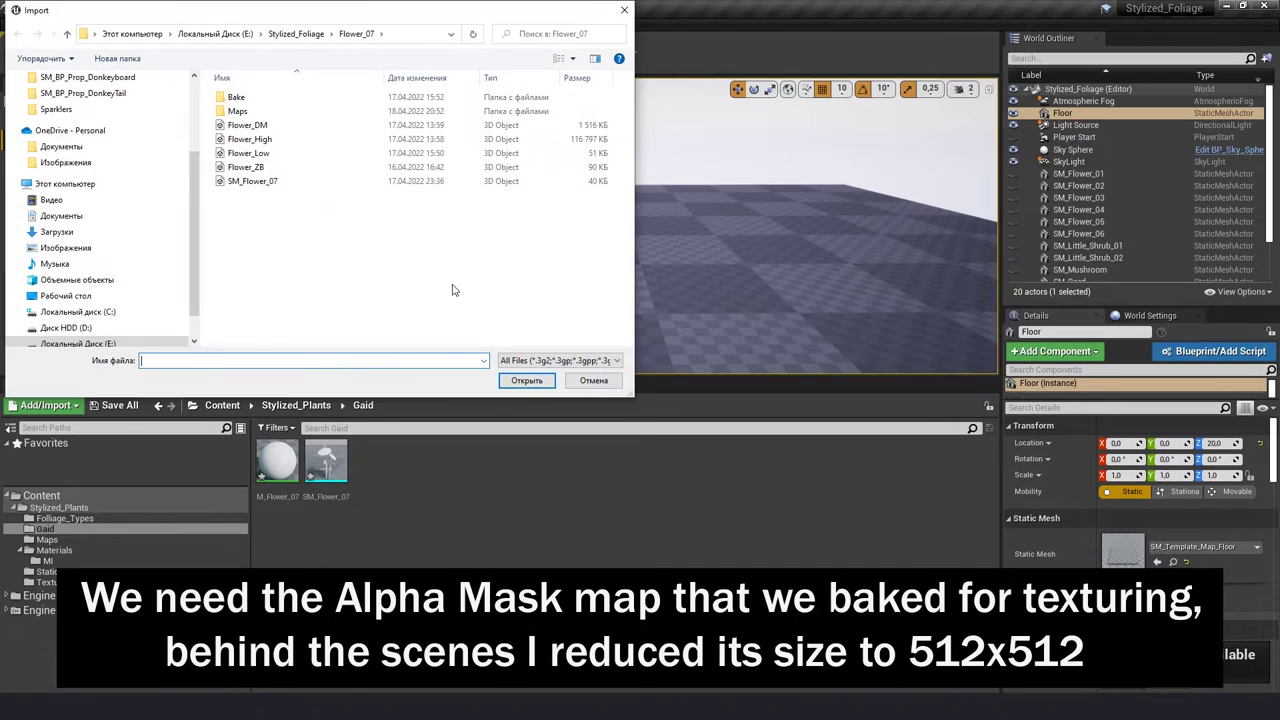
double_click(257, 112)
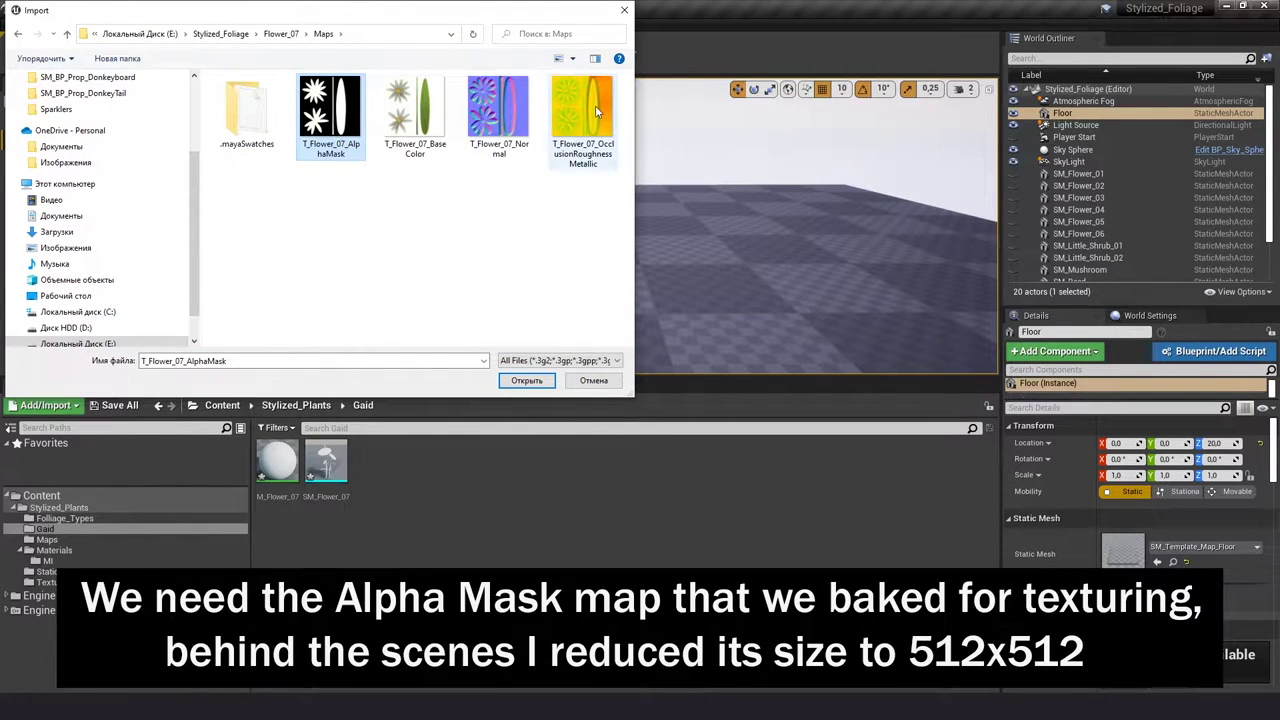
shift+click(582, 115)
click(526, 380)
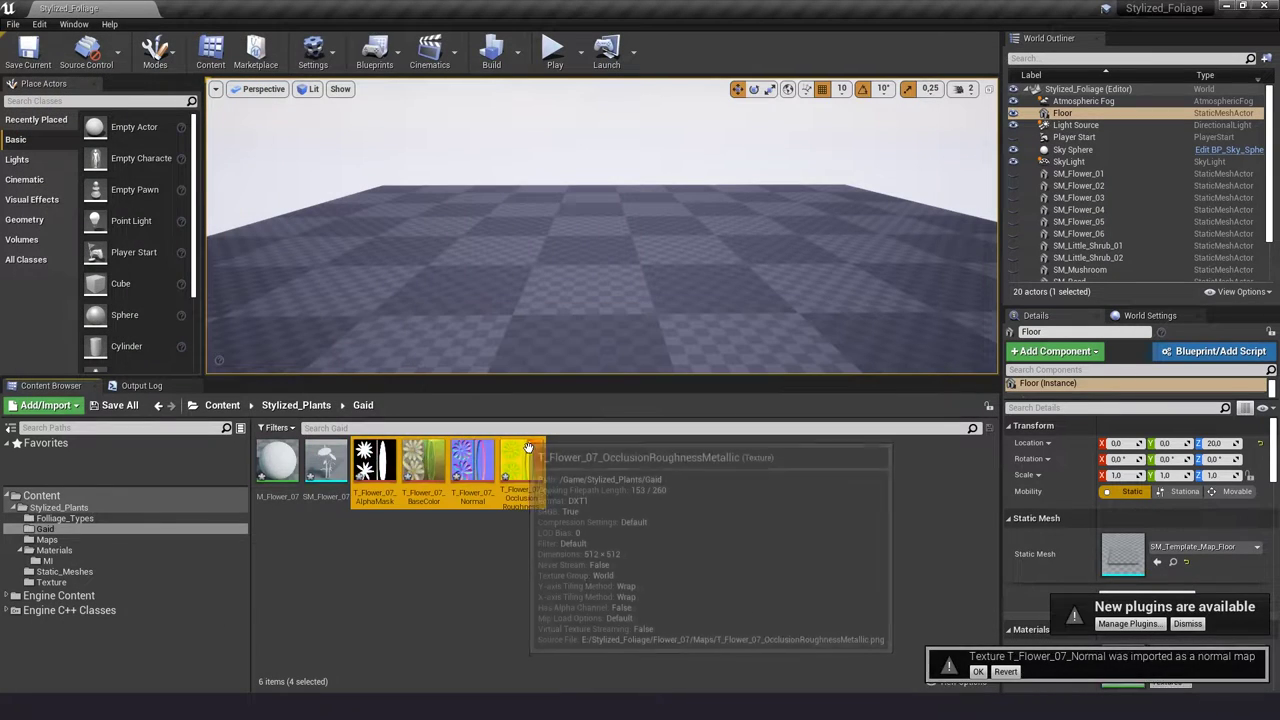
mouse_move(423, 470)
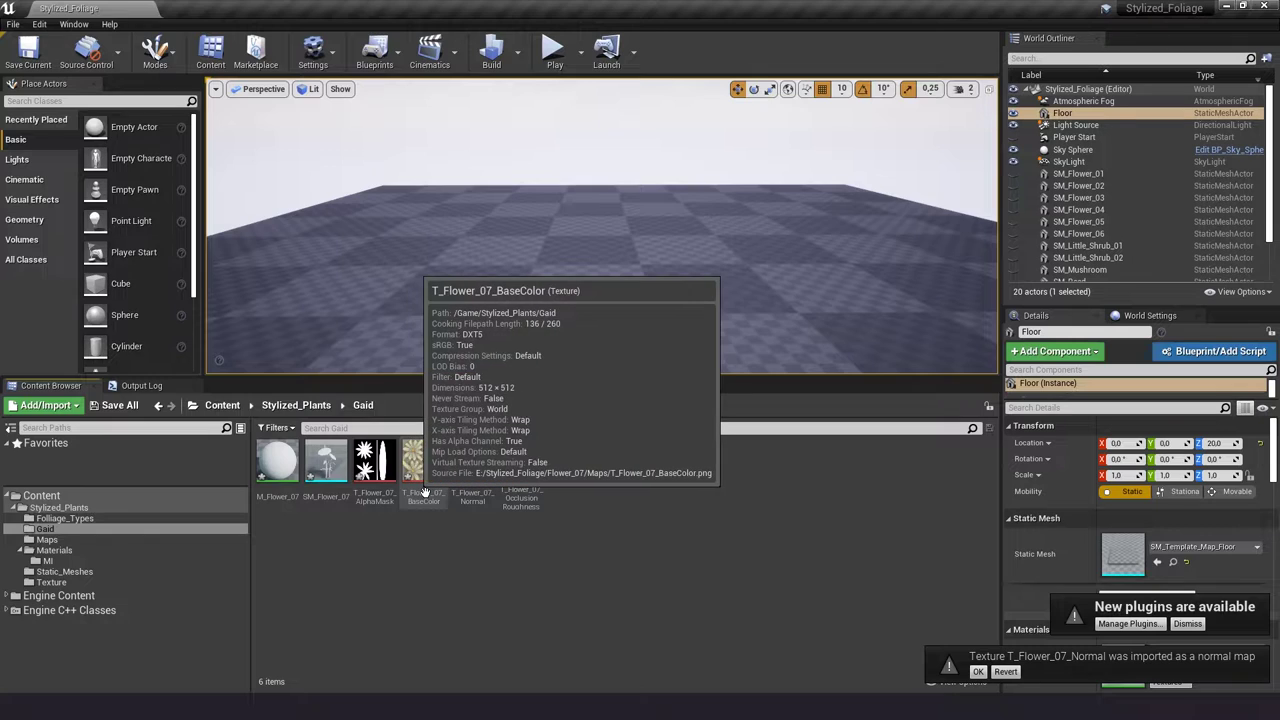
- Turn off sRGB on the OcclusionRoughnessMetallic texture and save it
double_click(543, 490)
scroll(340, 428, down, 1)
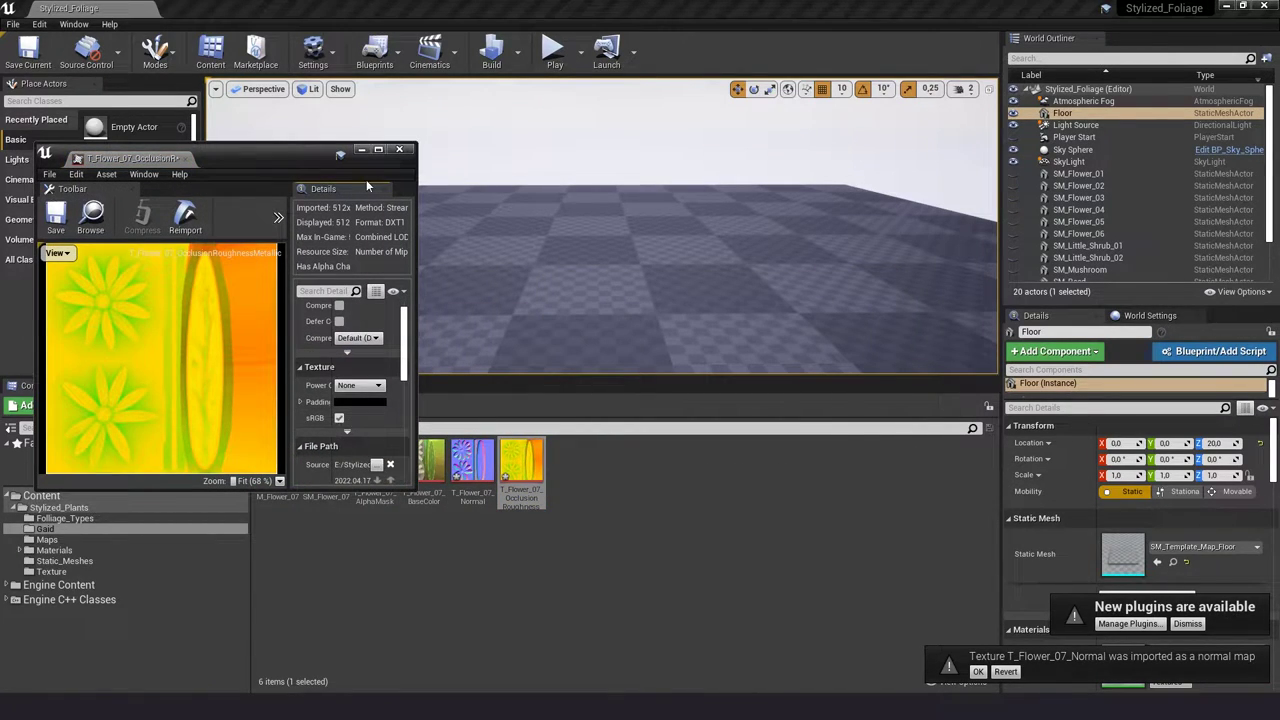
click(379, 151)
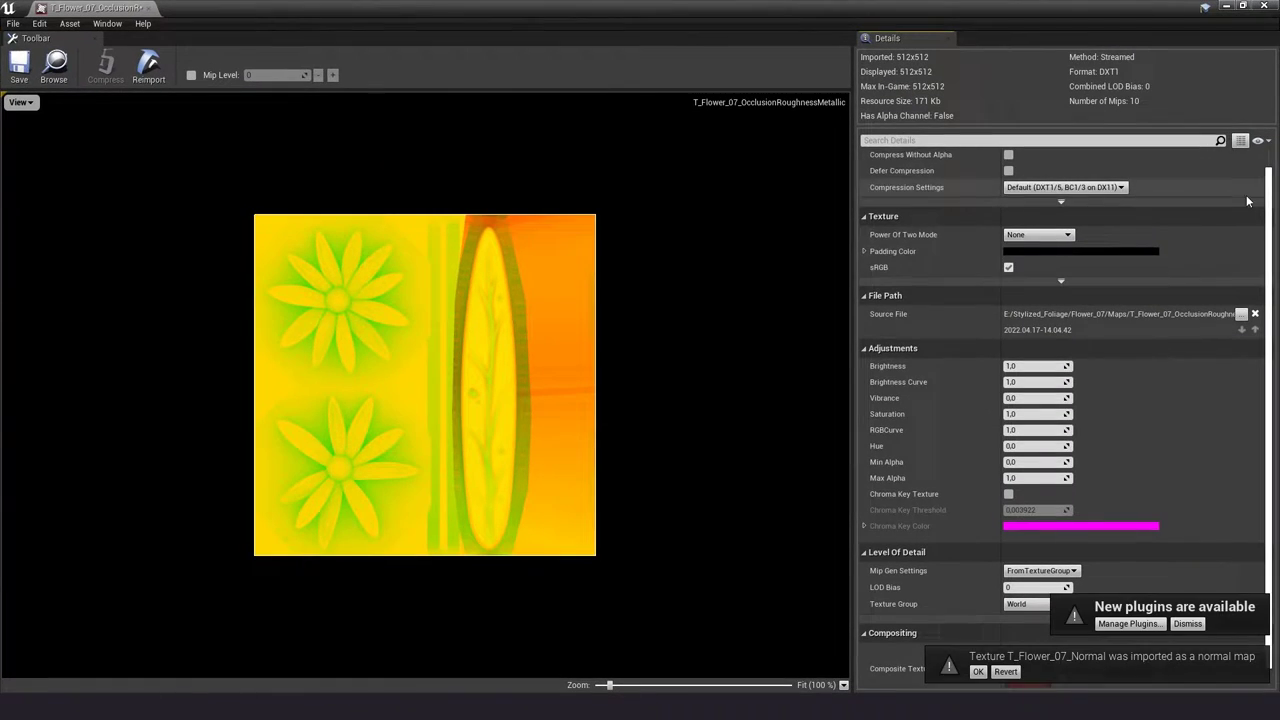
click(1008, 267)
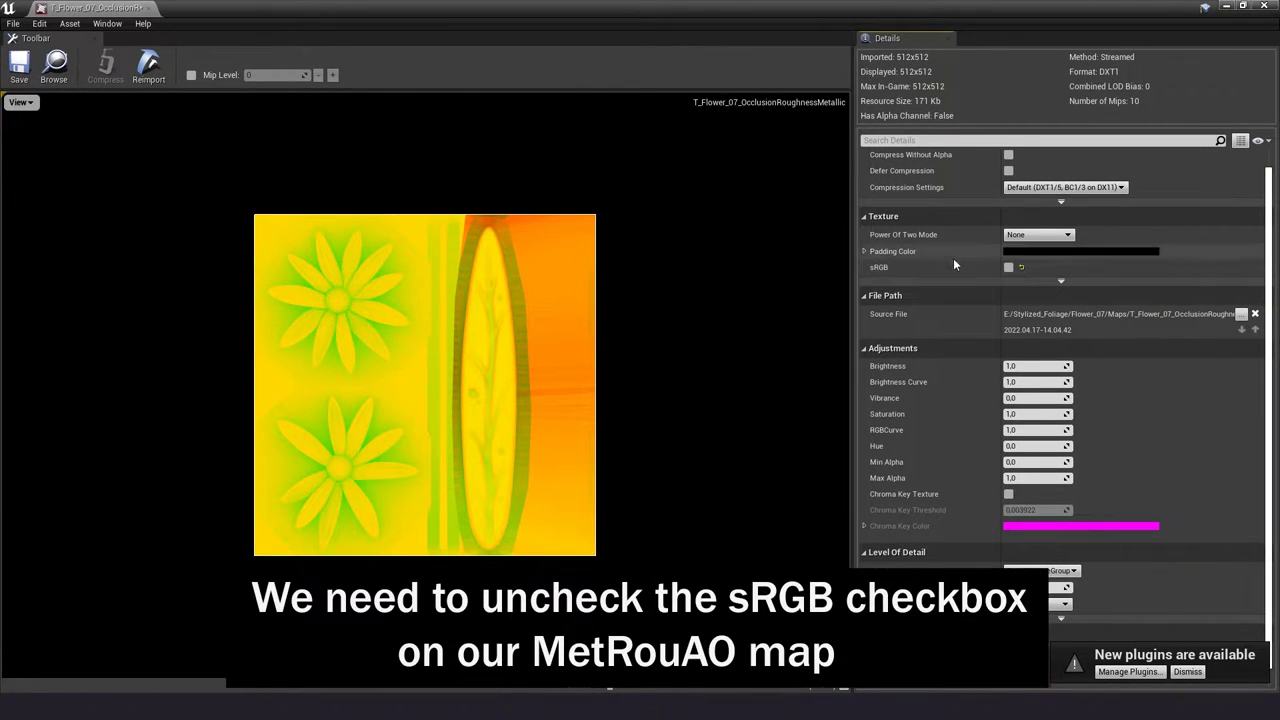
click(19, 67)
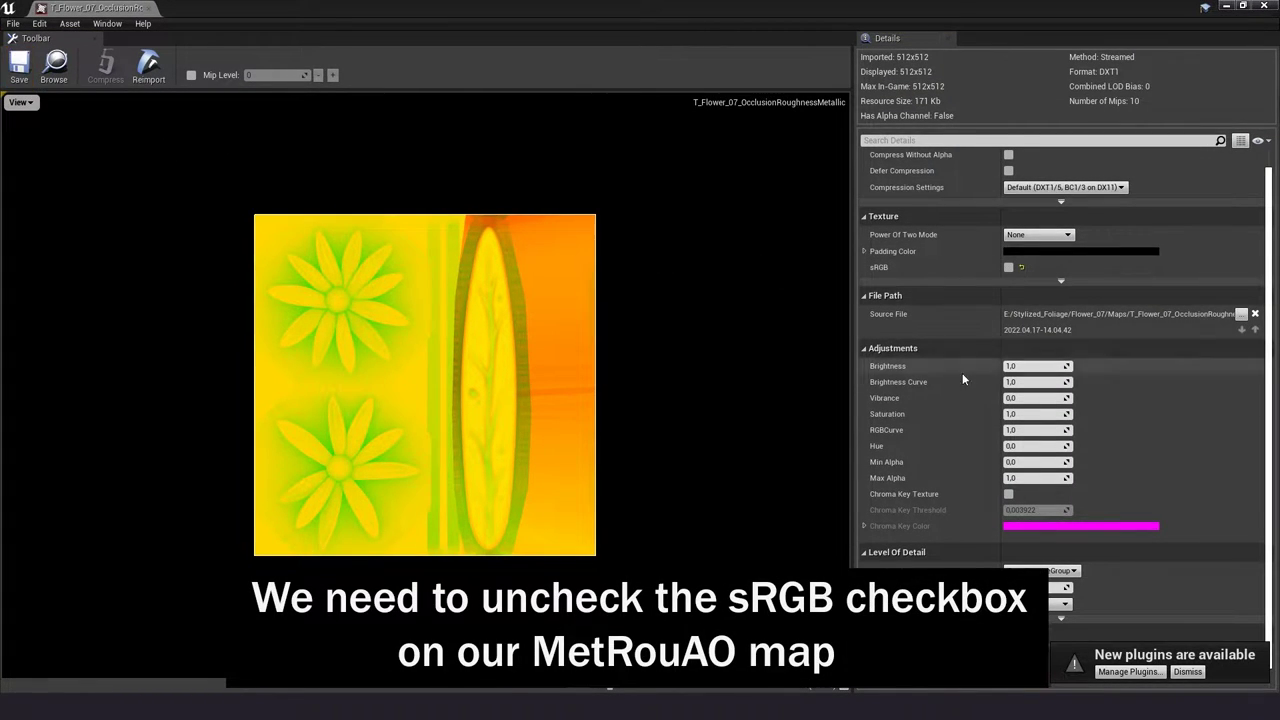
click(1266, 6)
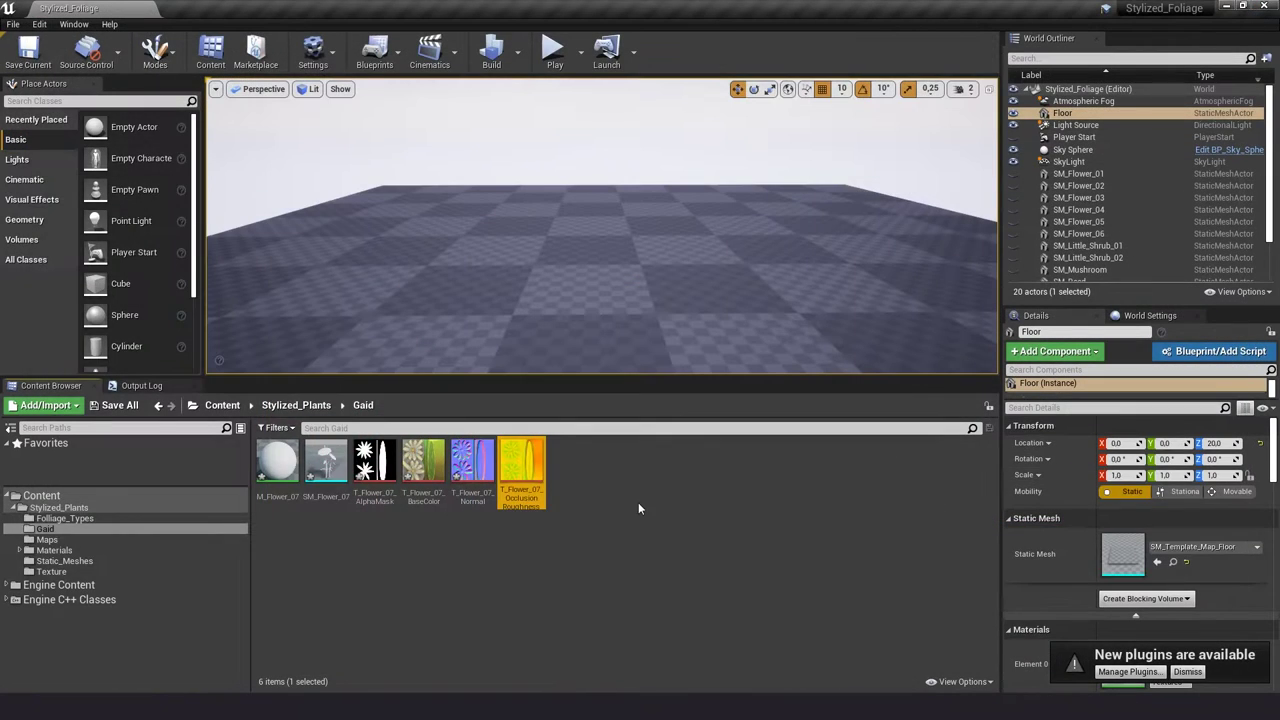
- Open M_Flower_07, delete its placeholder node, and add the four textures as Texture Samples
double_click(277, 460)
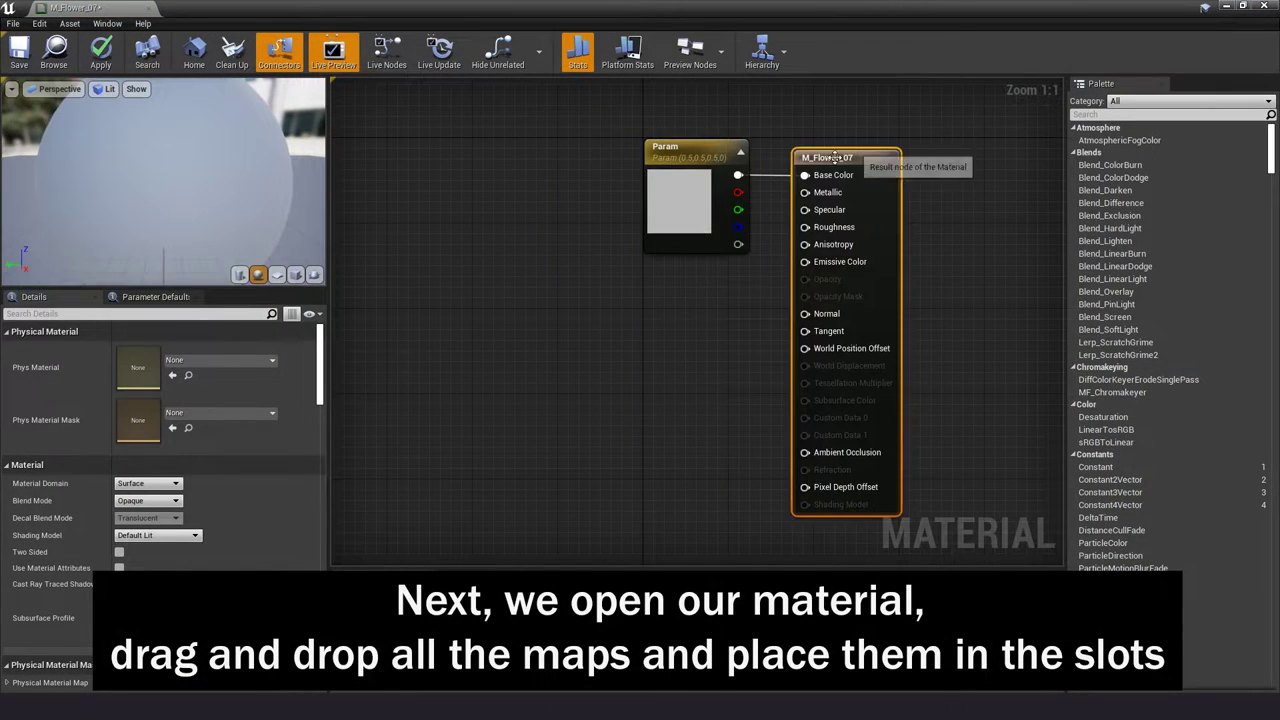
click(680, 240)
key(Delete)
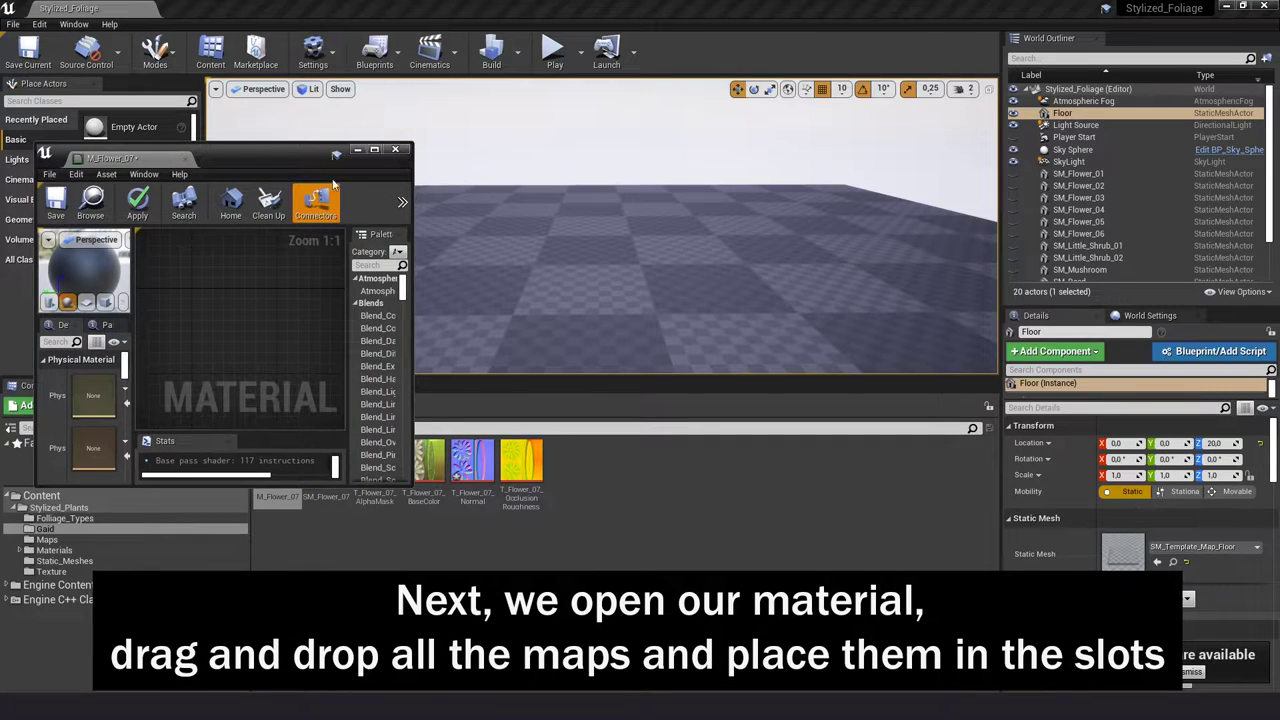
drag(295, 160, 955, 146)
click(375, 460)
shift+click(521, 460)
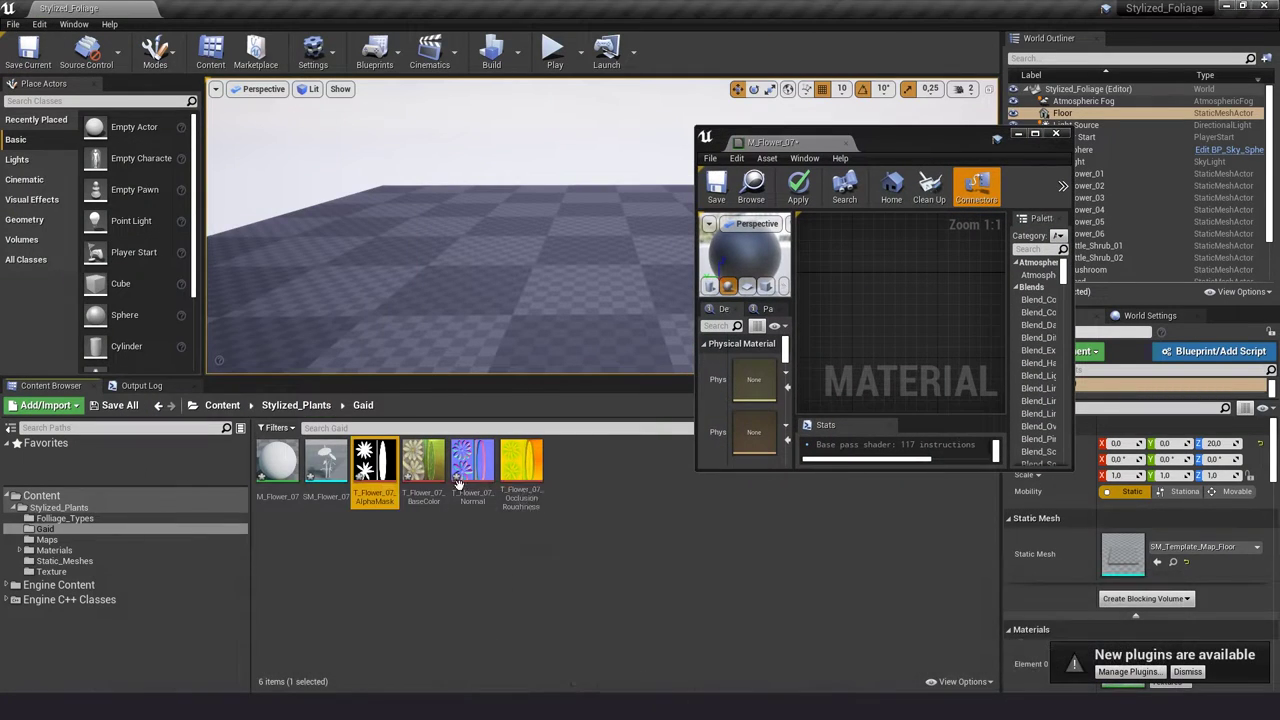
drag(472, 460, 890, 320)
- Lay out the texture nodes and wire base colour into Base Color and the normal map into Normal
click(1035, 133)
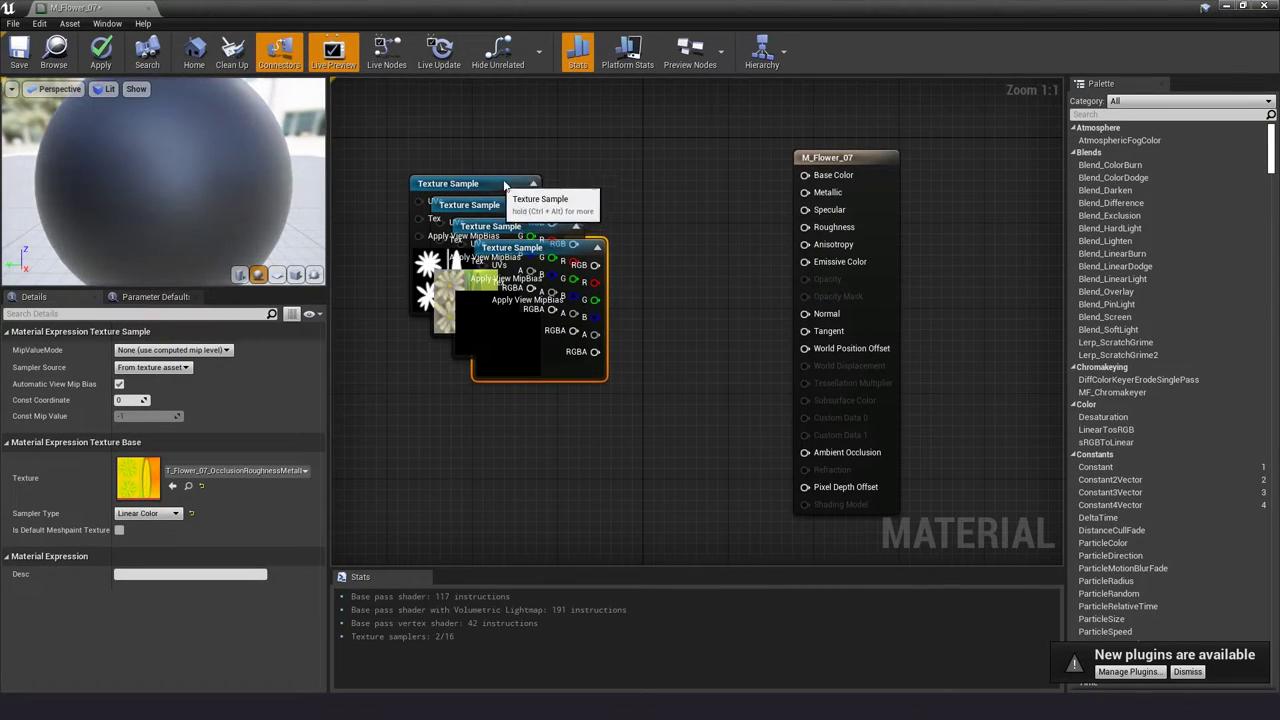
drag(440, 250, 400, 383)
drag(463, 203, 448, 137)
drag(536, 224, 418, 248)
drag(540, 160, 546, 110)
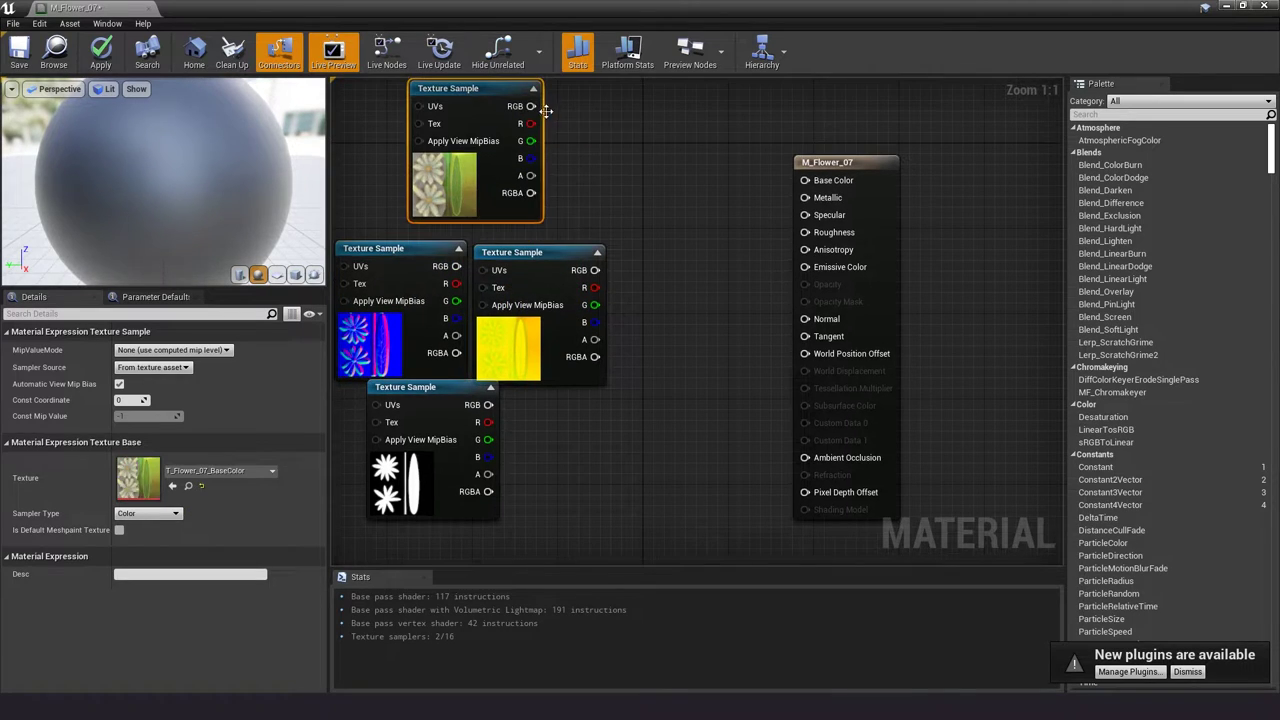
drag(818, 199, 806, 180)
drag(520, 252, 612, 430)
drag(456, 266, 808, 322)
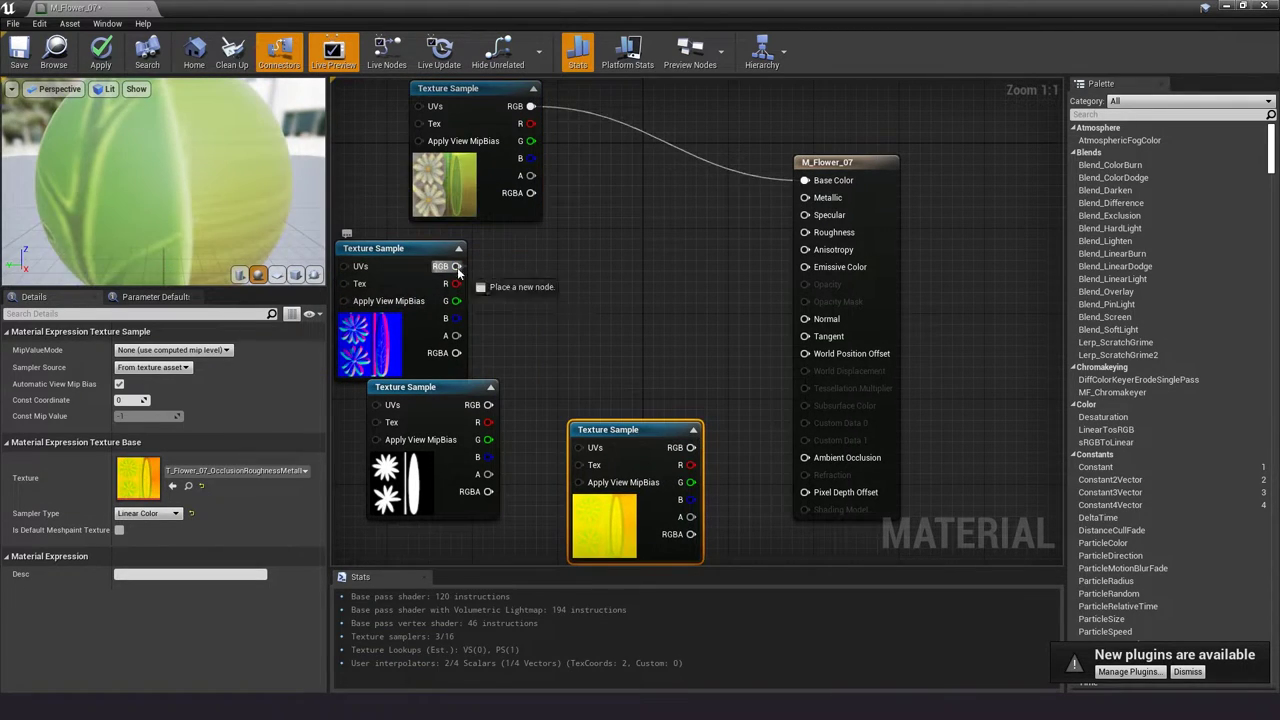
right_drag(808, 322, 865, 300)
- Wire the packed map's R, G, B channels into Ambient Occlusion, Roughness and Metallic
scroll(700, 300, down, 1)
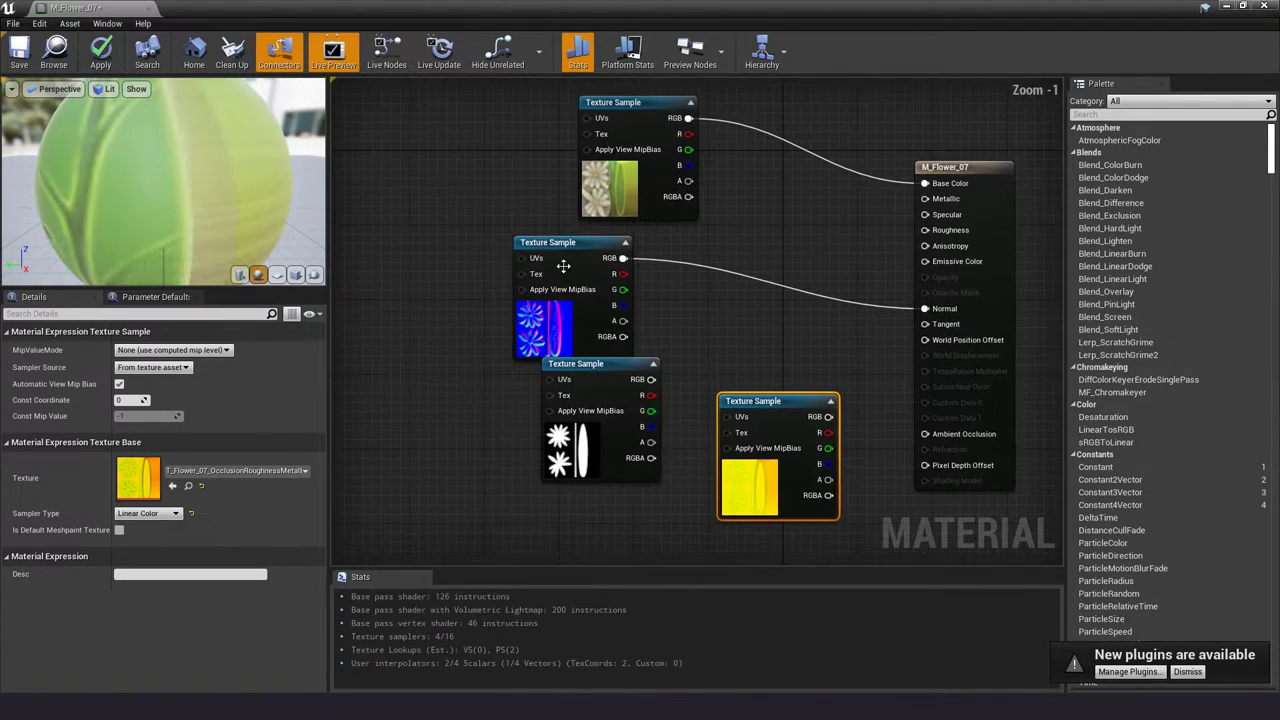
drag(540, 242, 595, 242)
mouse_move(610, 370)
mouse_down()
mouse_move(487, 305)
mouse_move(496, 286)
mouse_up()
drag(745, 402, 528, 414)
right_drag(801, 402, 723, 348)
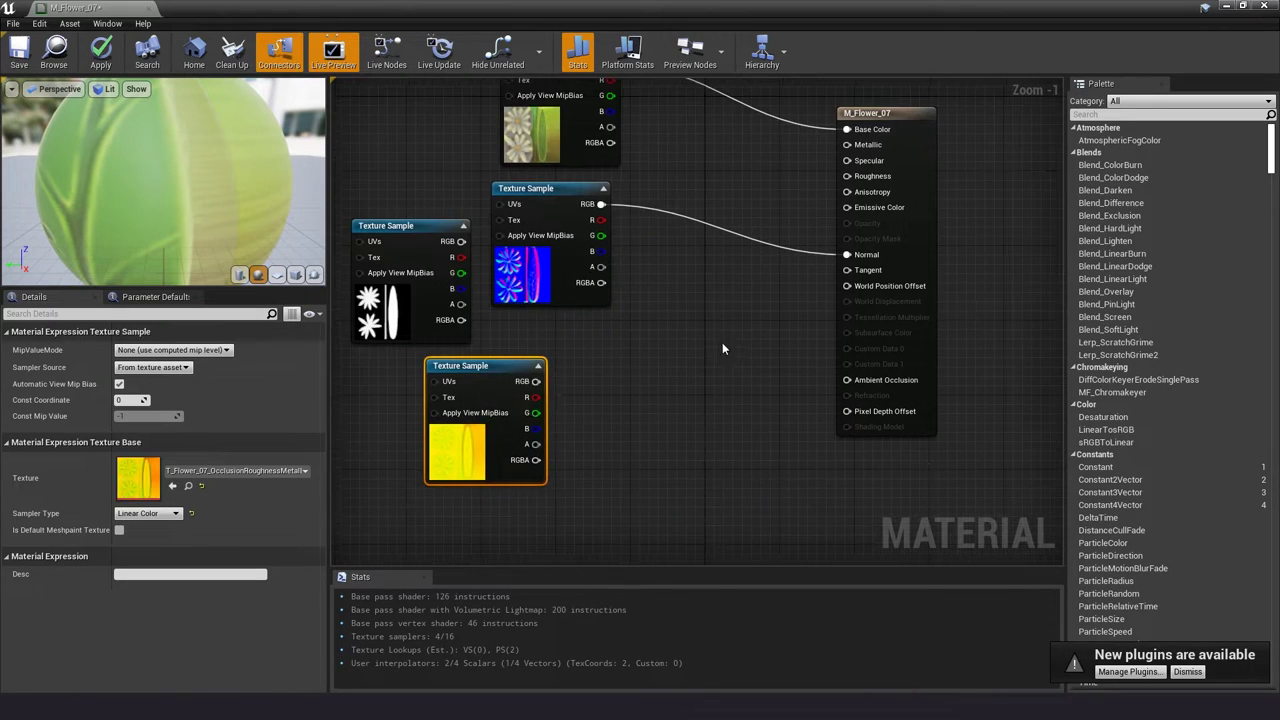
drag(536, 397, 810, 380)
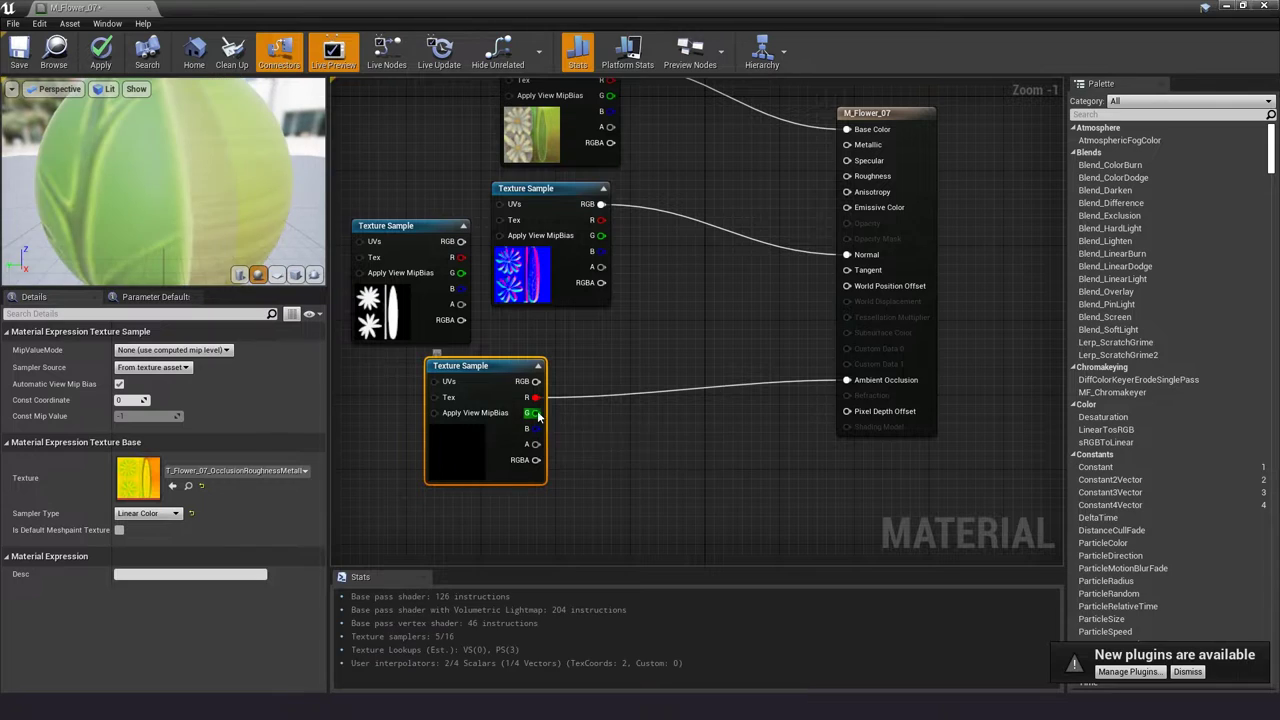
drag(536, 412, 847, 176)
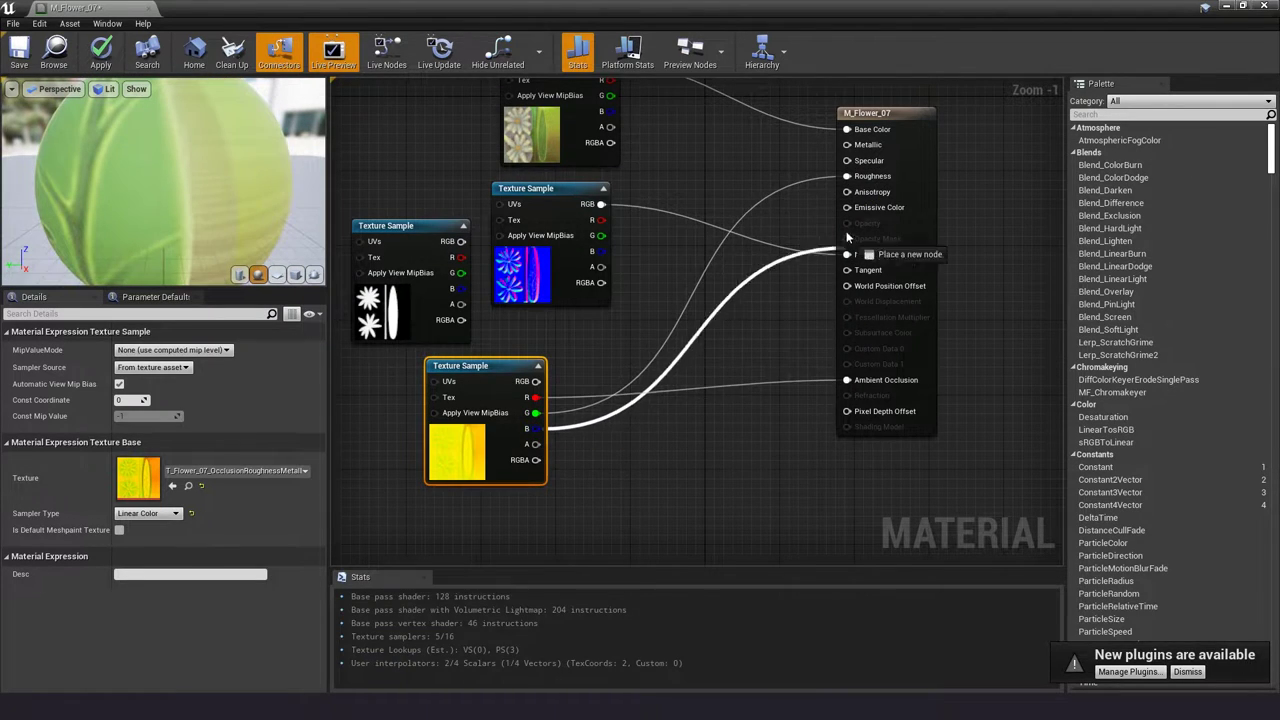
drag(530, 429, 847, 144)
drag(470, 366, 685, 431)
mouse_move(400, 226)
mouse_down()
mouse_move(481, 328)
mouse_move(878, 288)
mouse_up()
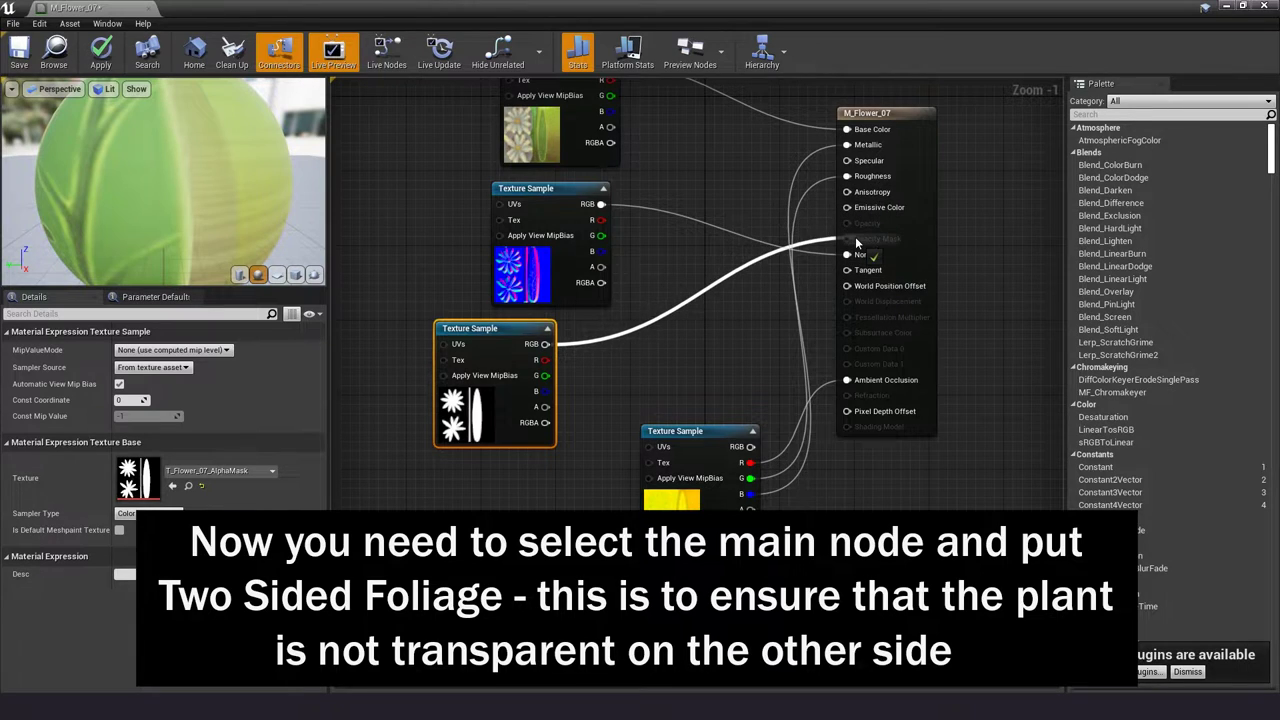
- Connect the alpha mask to Opacity Mask, set Shading Model to Two Sided Foliage, and enable Two Sided
drag(858, 207, 850, 239)
drag(505, 350, 542, 359)
click(868, 113)
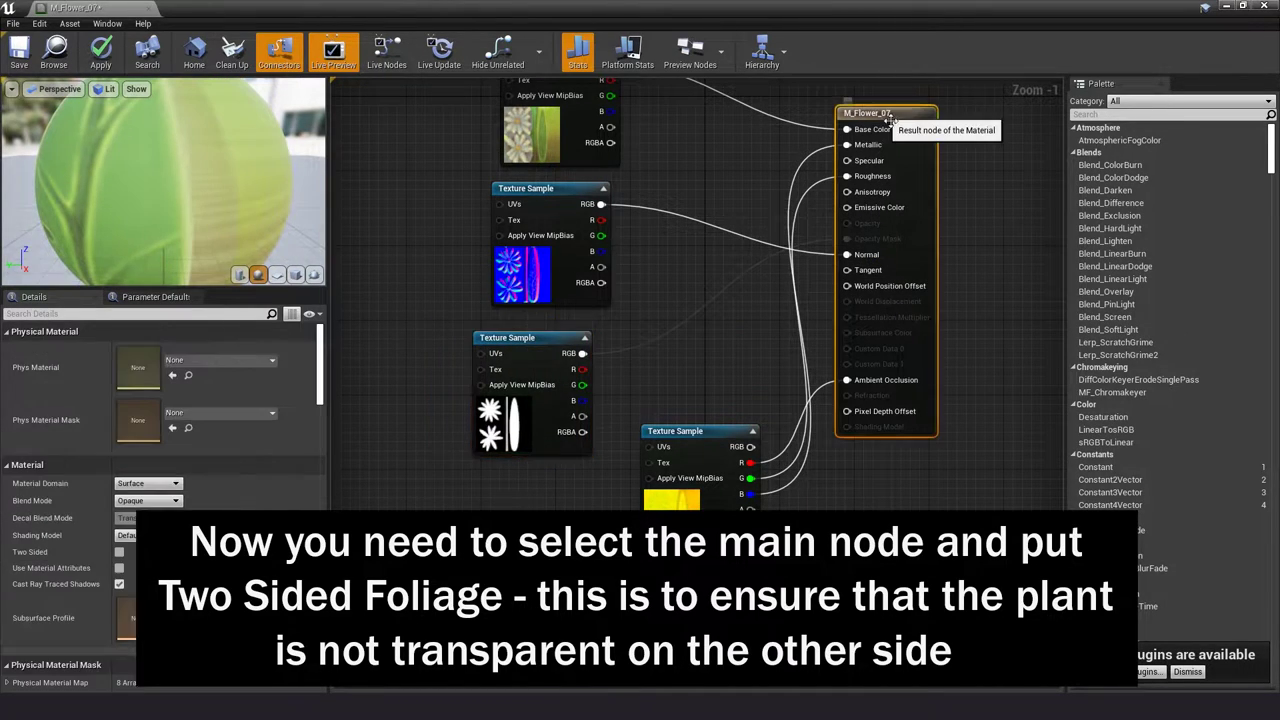
click(195, 536)
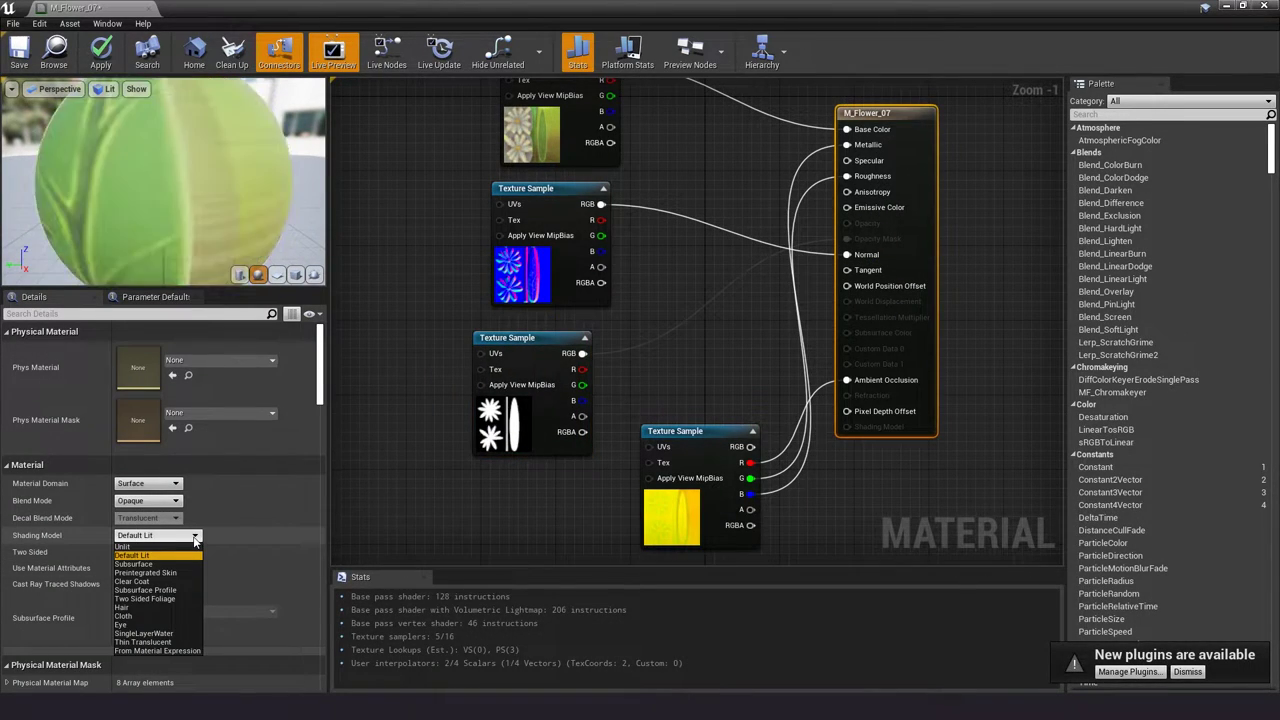
click(170, 598)
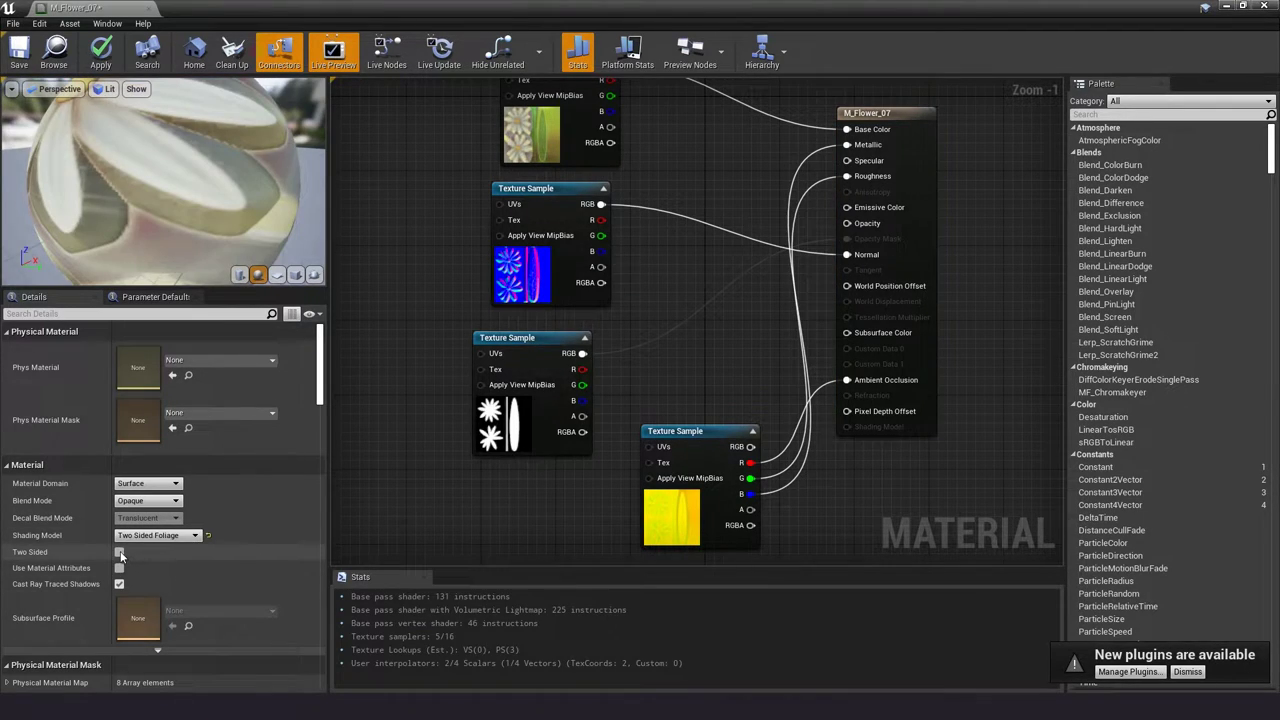
click(120, 552)
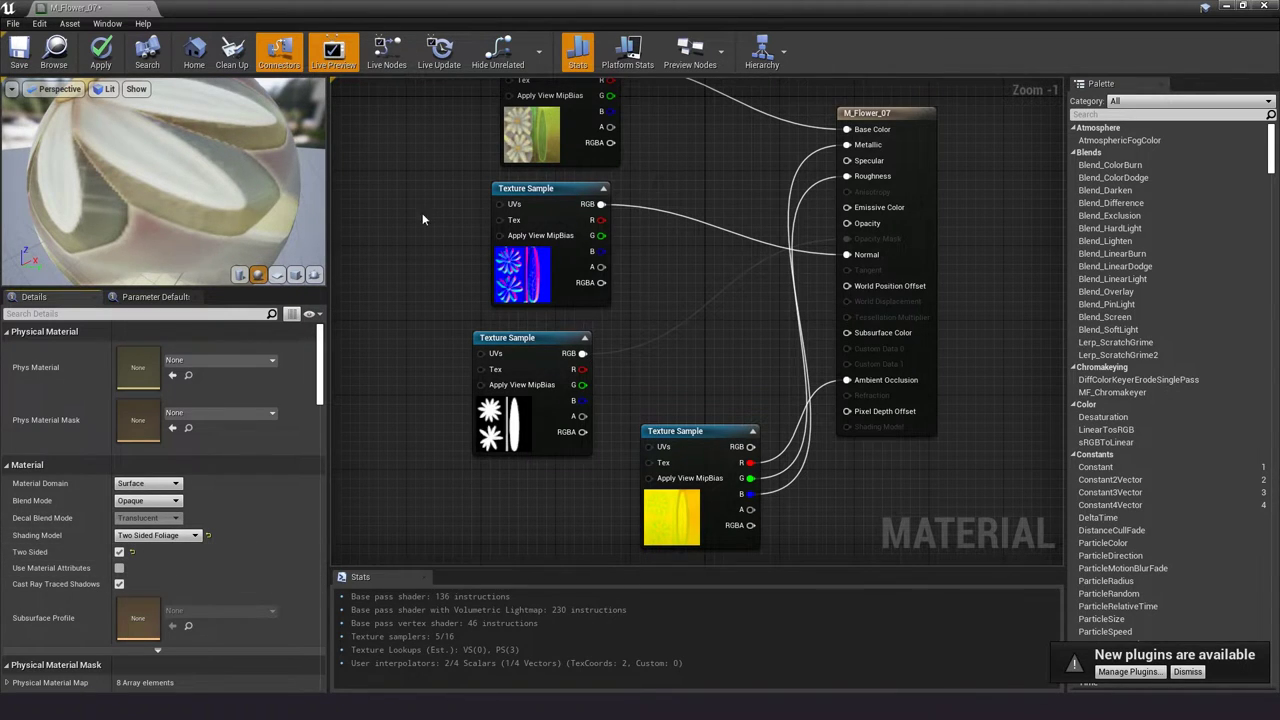
- Set the material's Blend Mode to Masked
scroll(143, 214, down, 3)
drag(143, 214, 170, 200)
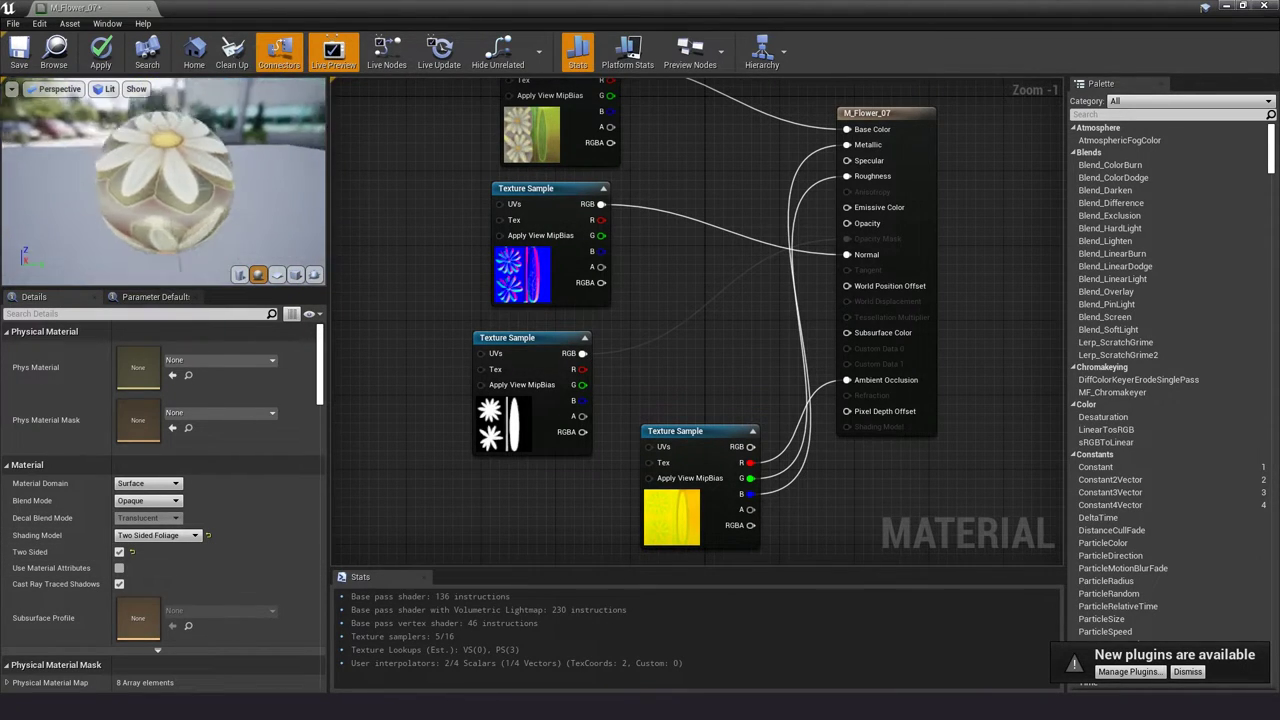
click(148, 500)
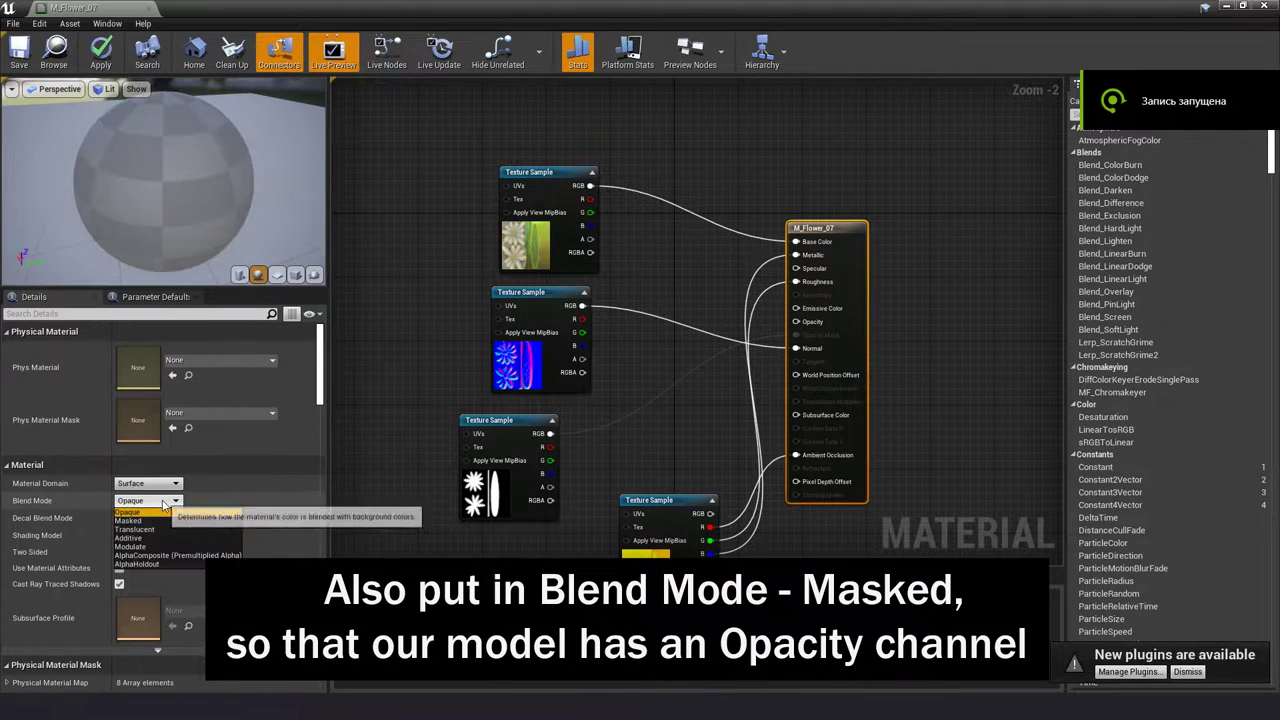
click(142, 525)
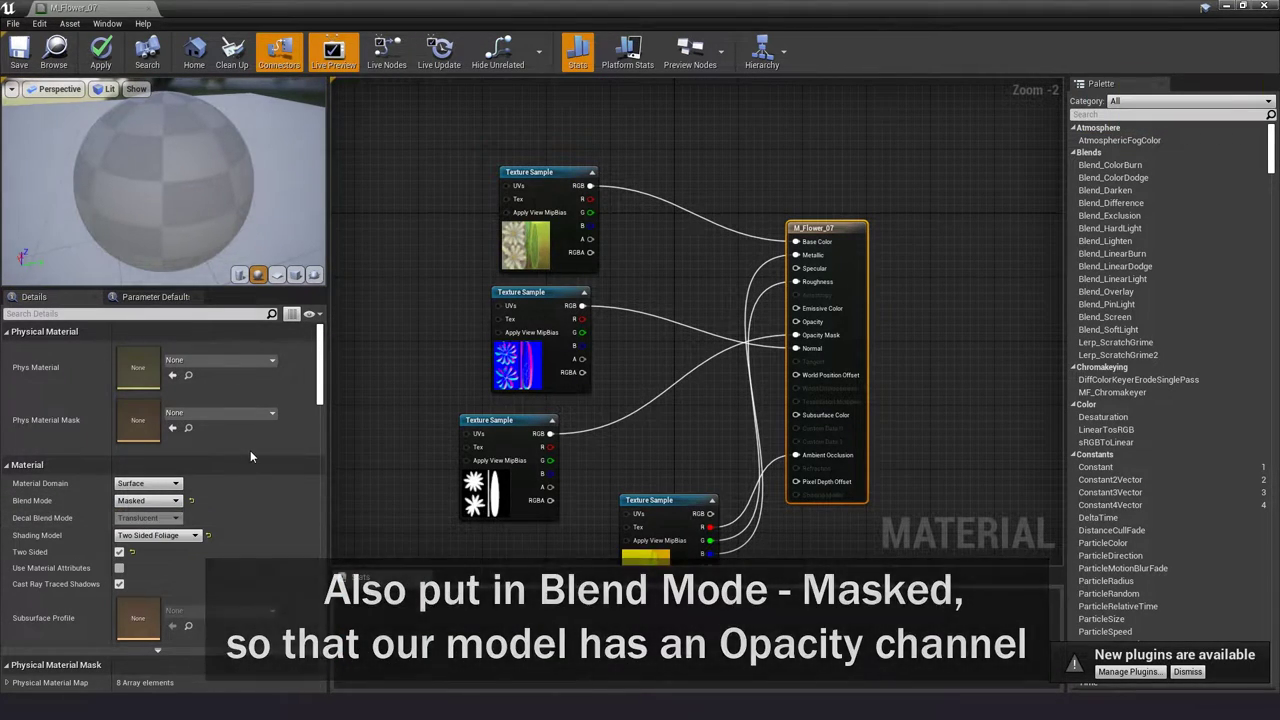
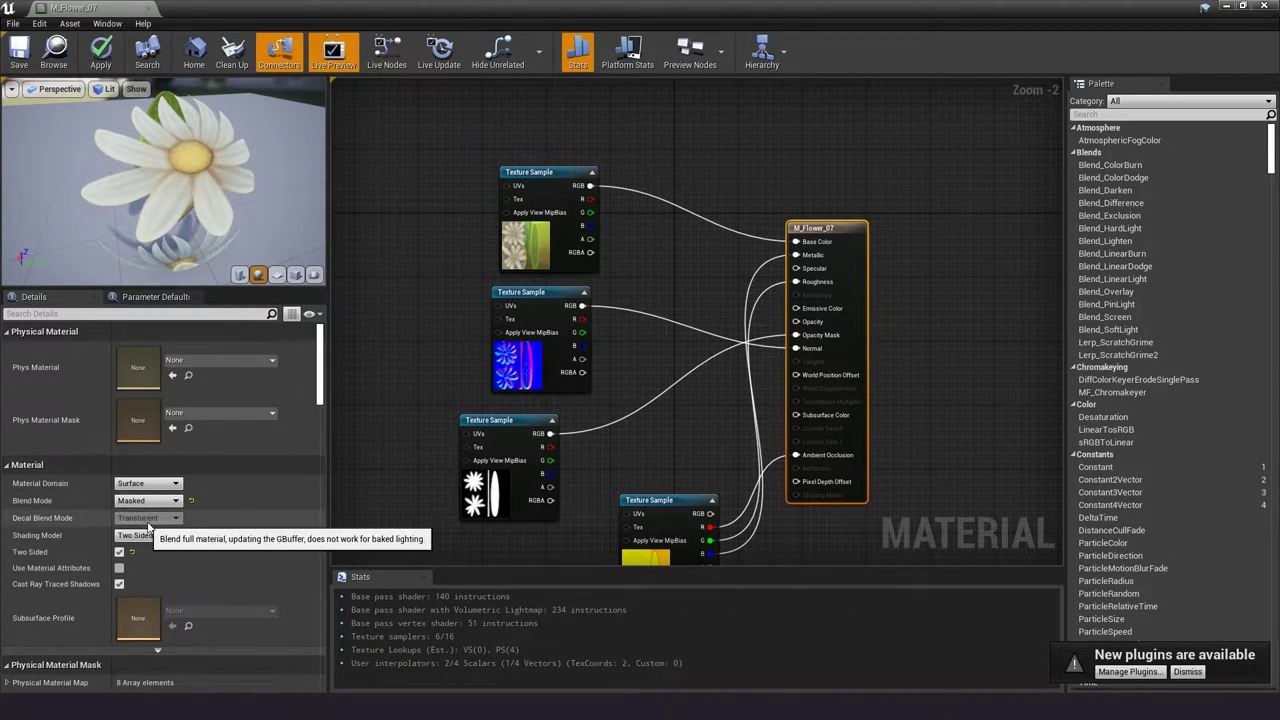
- Apply the changes and save the flower material
drag(285, 250, 110, 240)
click(96, 72)
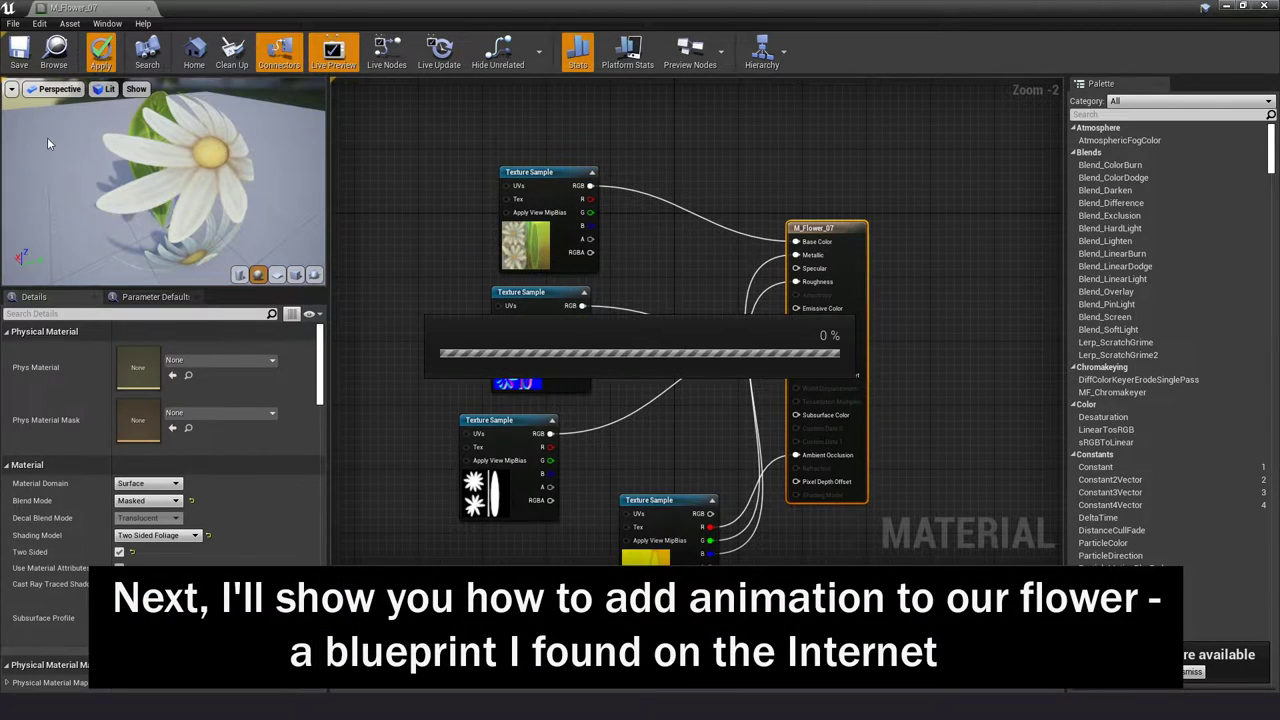
click(17, 52)
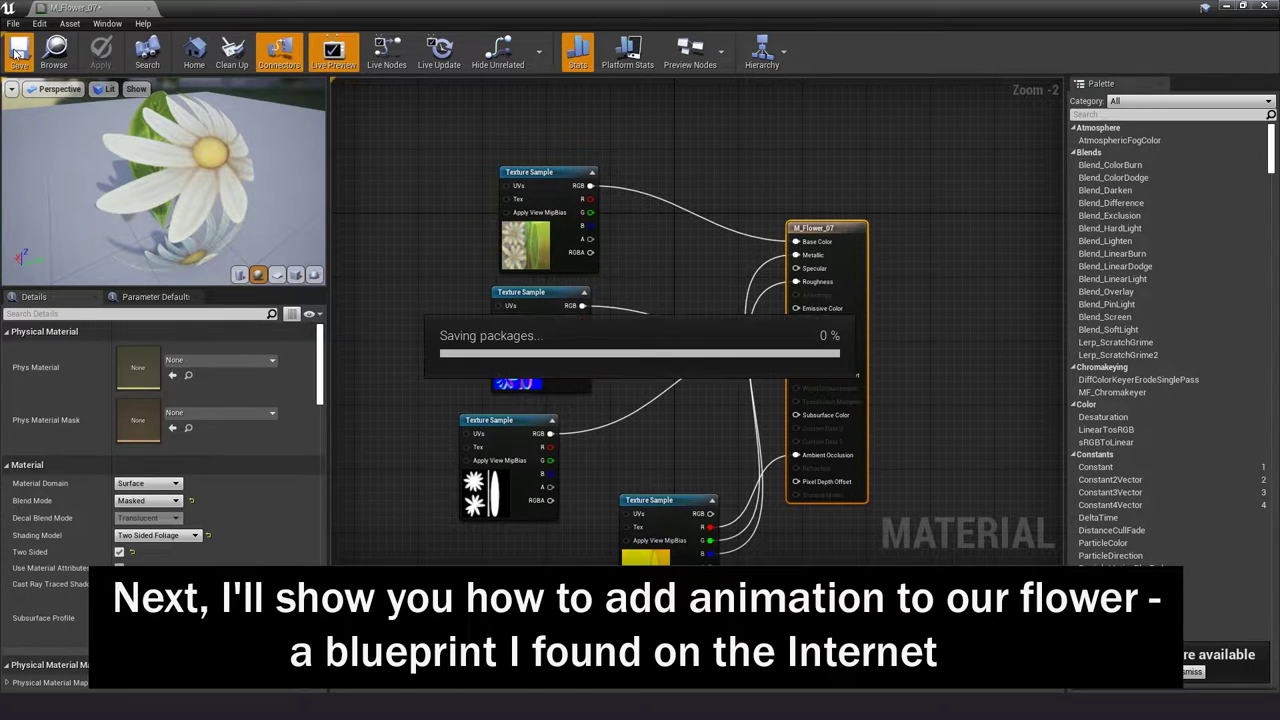
- Add a VertexNormalWS node to the material graph
right_click(622, 425)
text(ver)
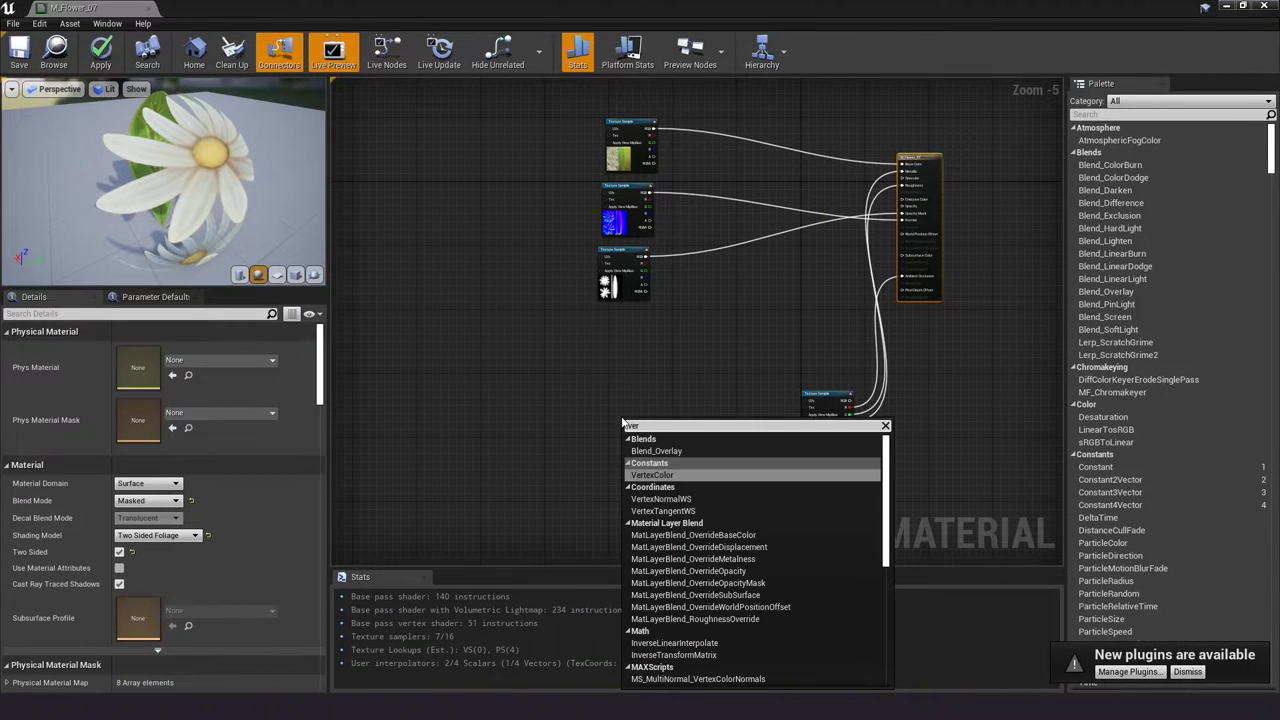
click(709, 477)
right_click(648, 180)
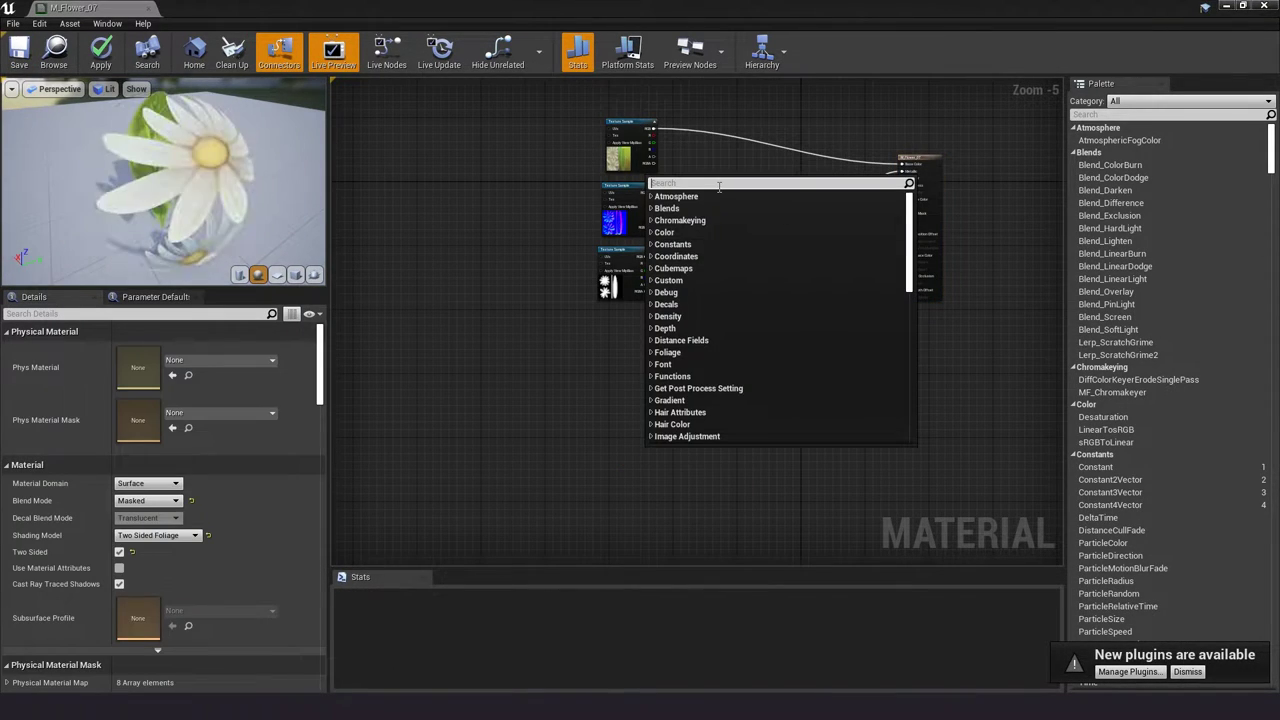
text(vertex)
- Add a Lerp node and wire VertexNormalWS into its A input
right_click(787, 388)
text(lerp)
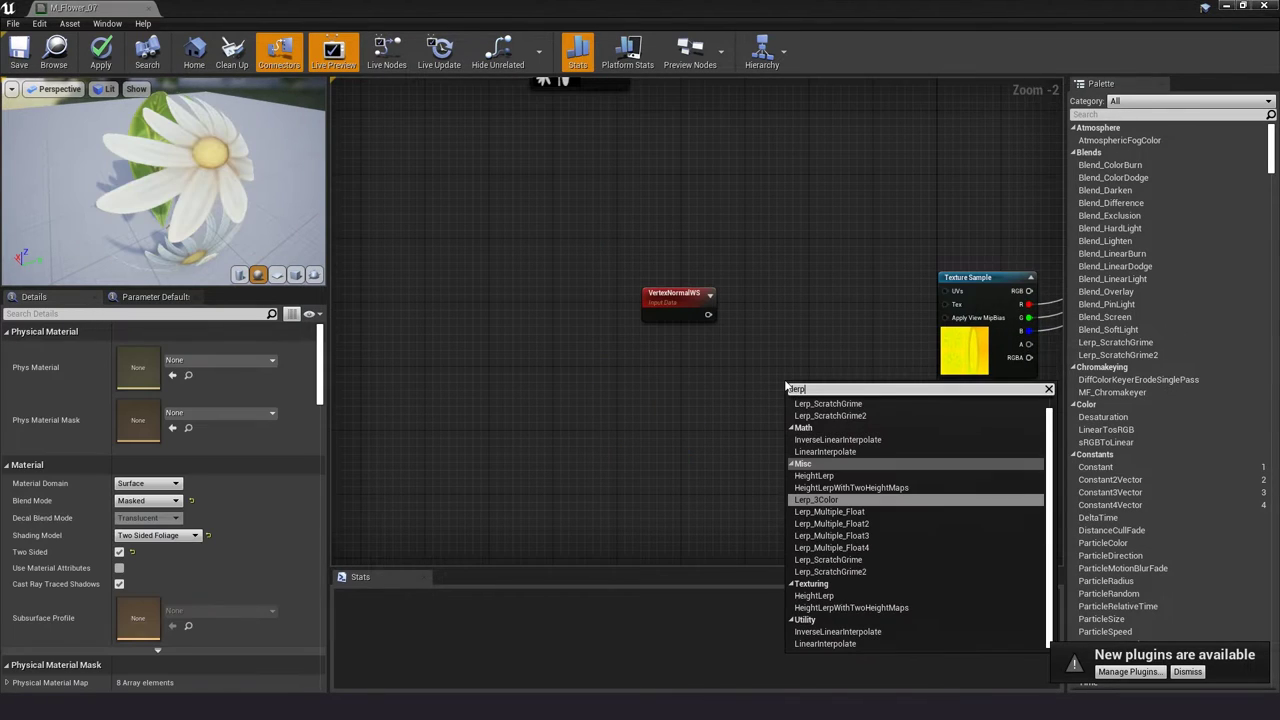
click(843, 451)
drag(811, 392, 775, 338)
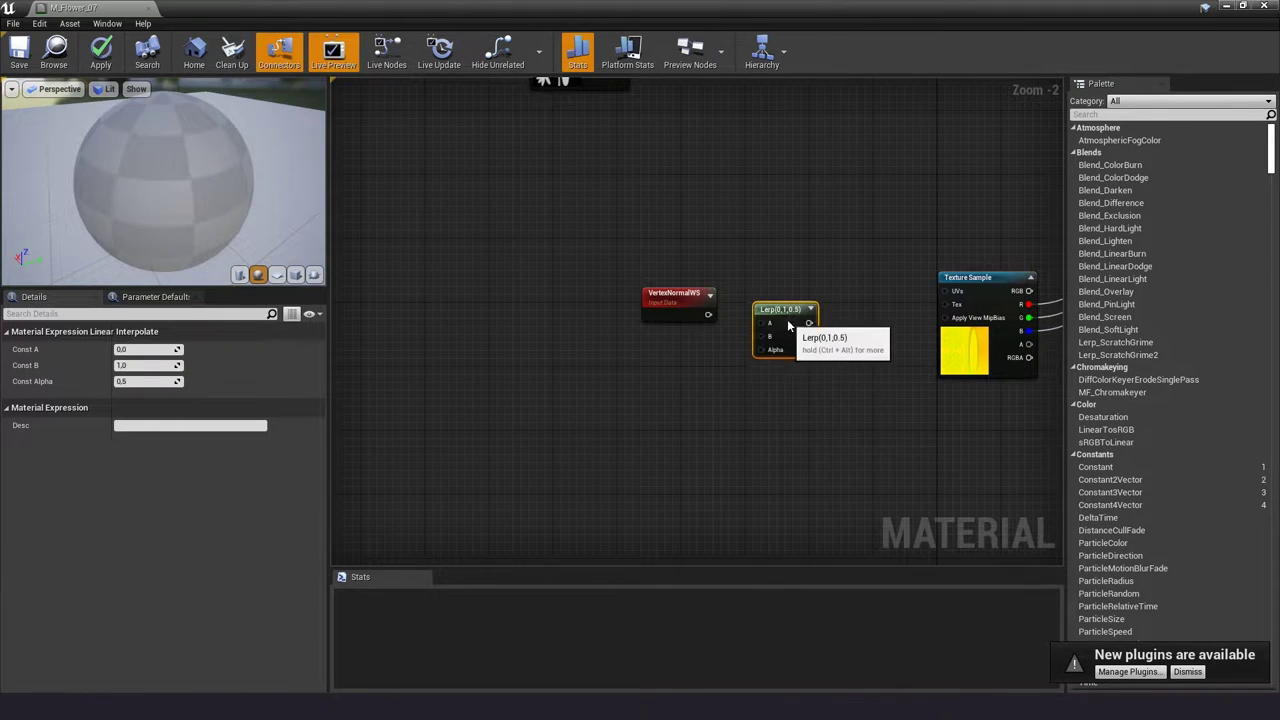
drag(796, 390, 822, 382)
click(624, 503)
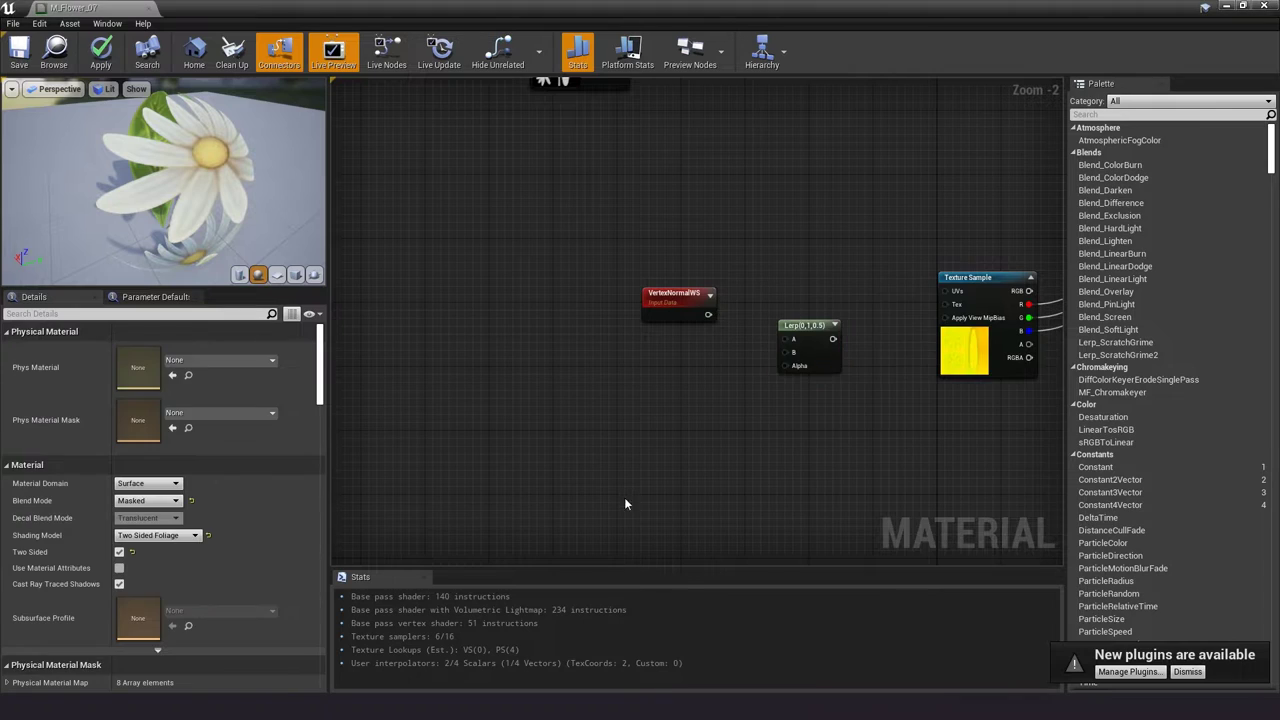
drag(790, 345, 788, 340)
- Add a SimpleGrassWind node and connect its Result to the Lerp's B input
right_click(683, 392)
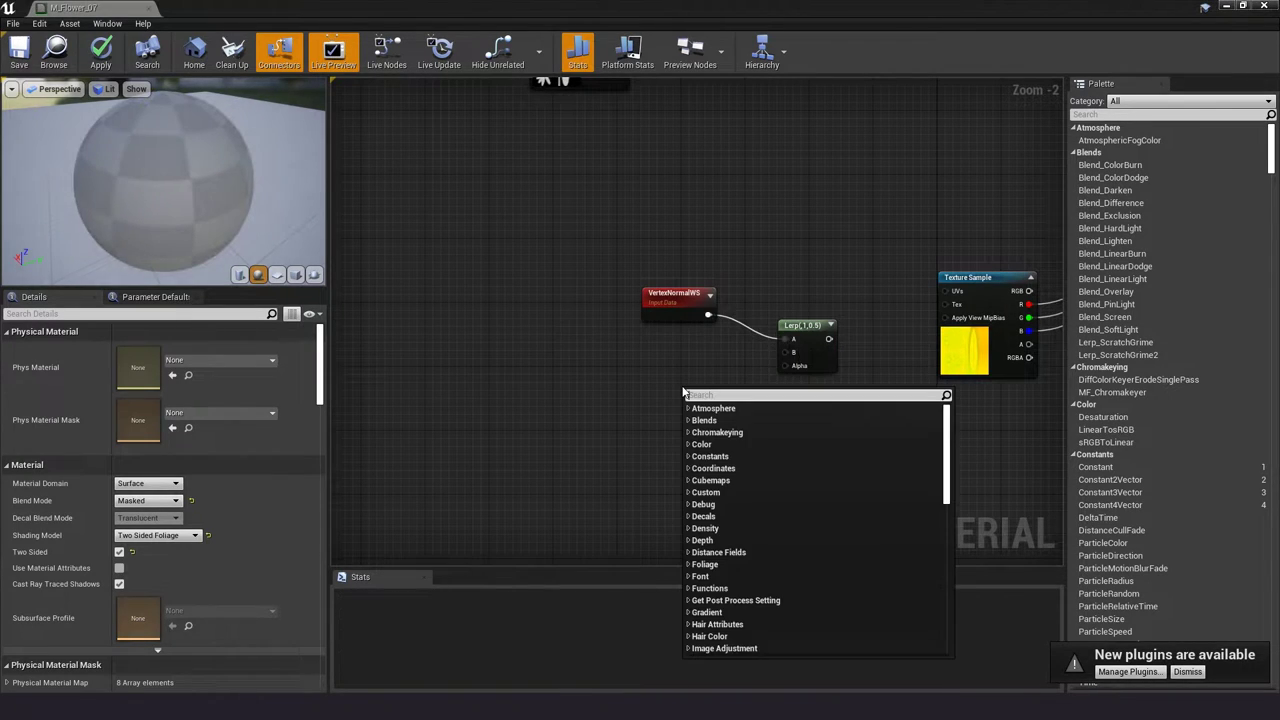
text(simpl)
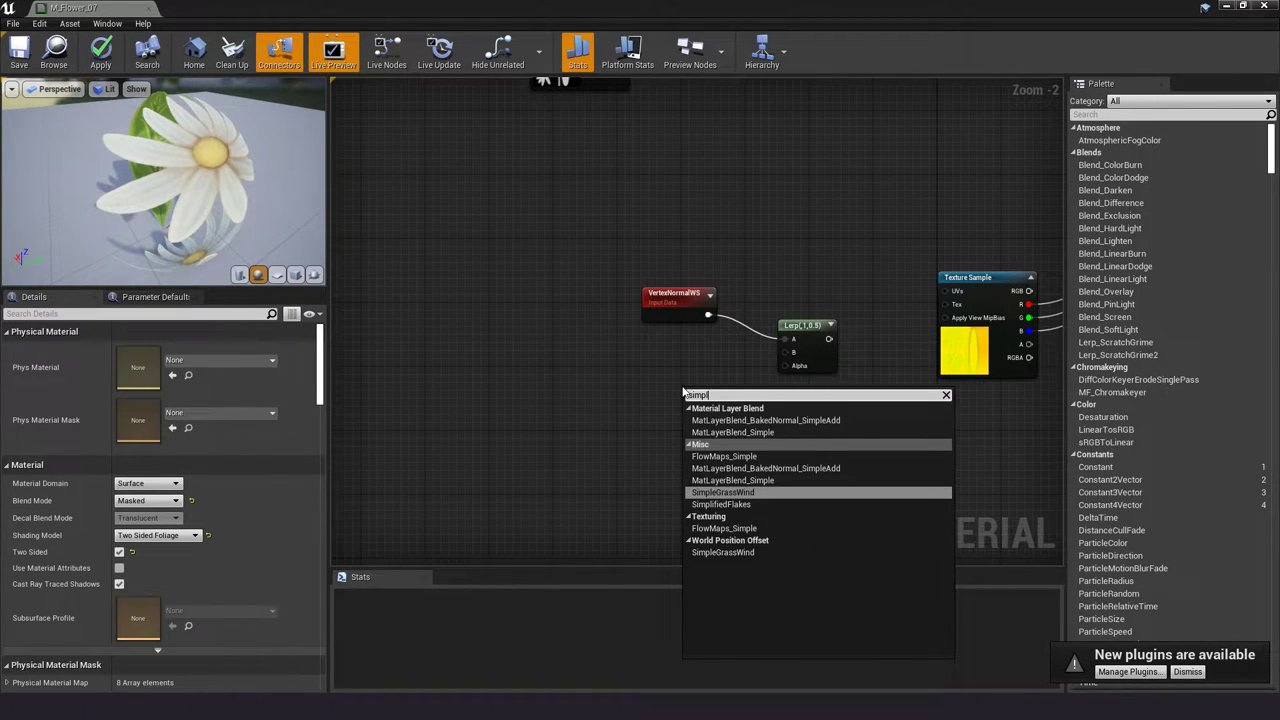
click(722, 492)
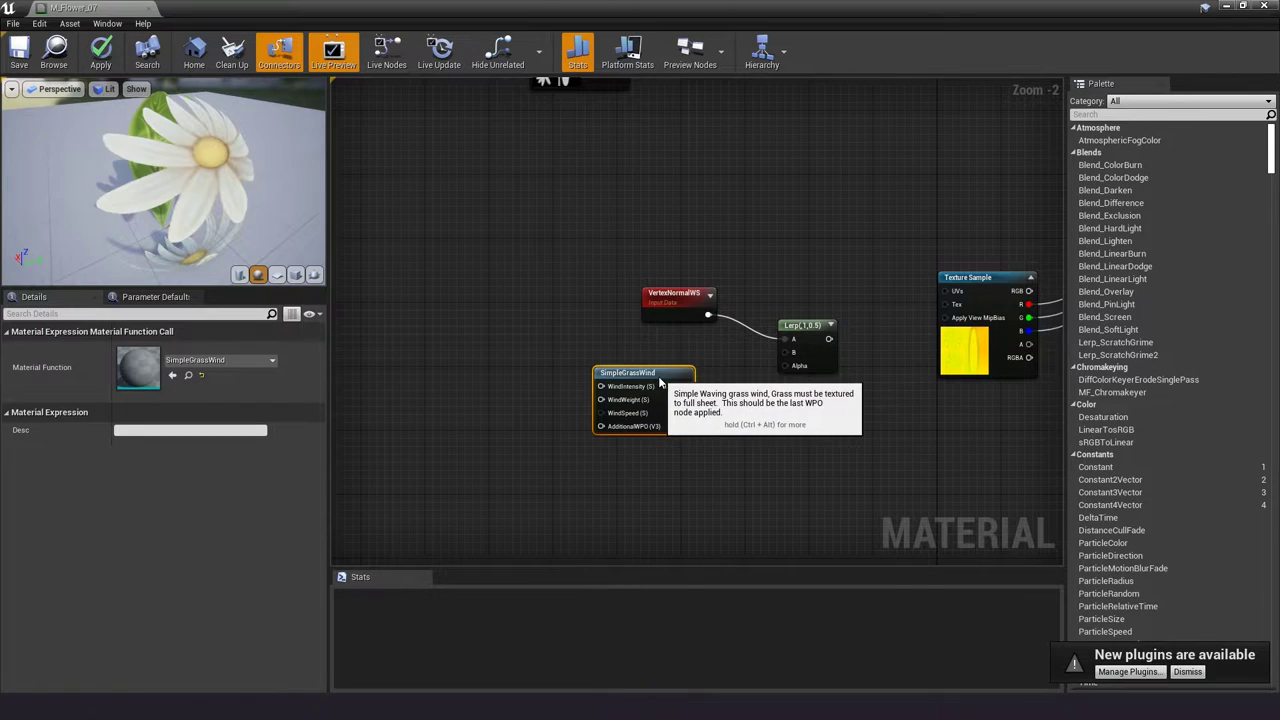
drag(775, 355, 793, 352)
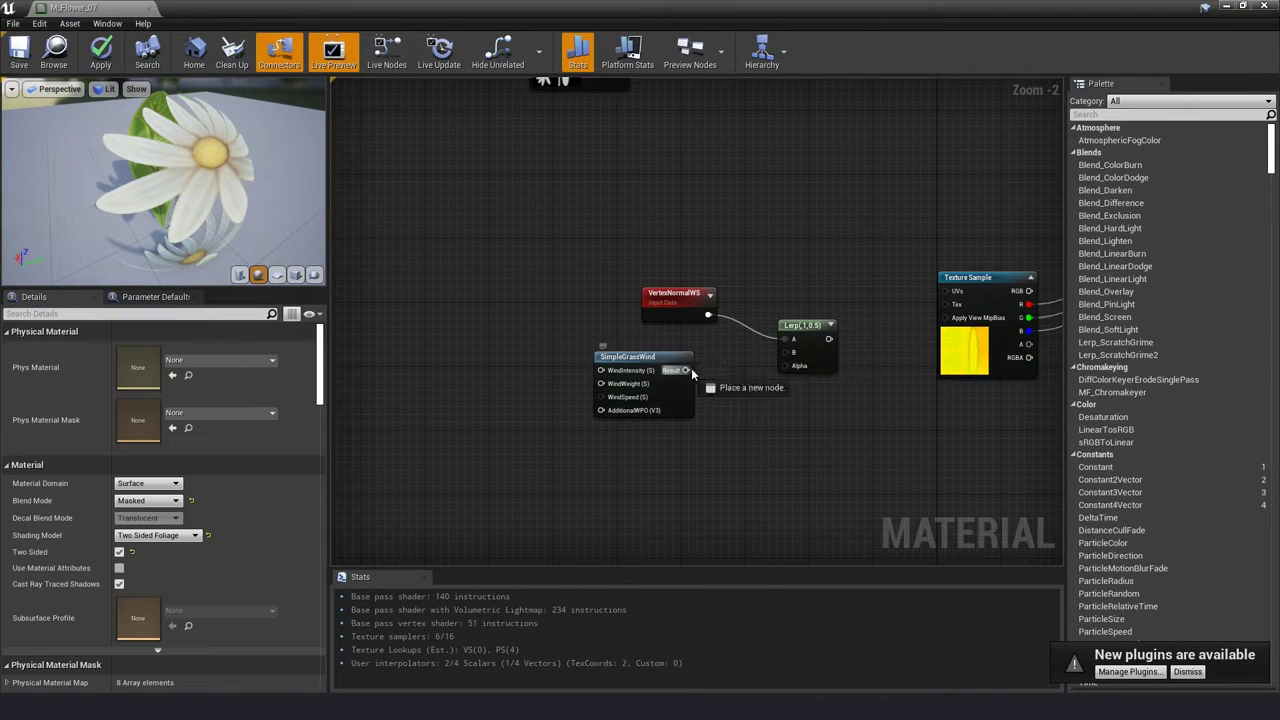
- Add a LinearGradient node and wire its gradient toward the Lerp's Alpha
right_click(688, 469)
text(liner)
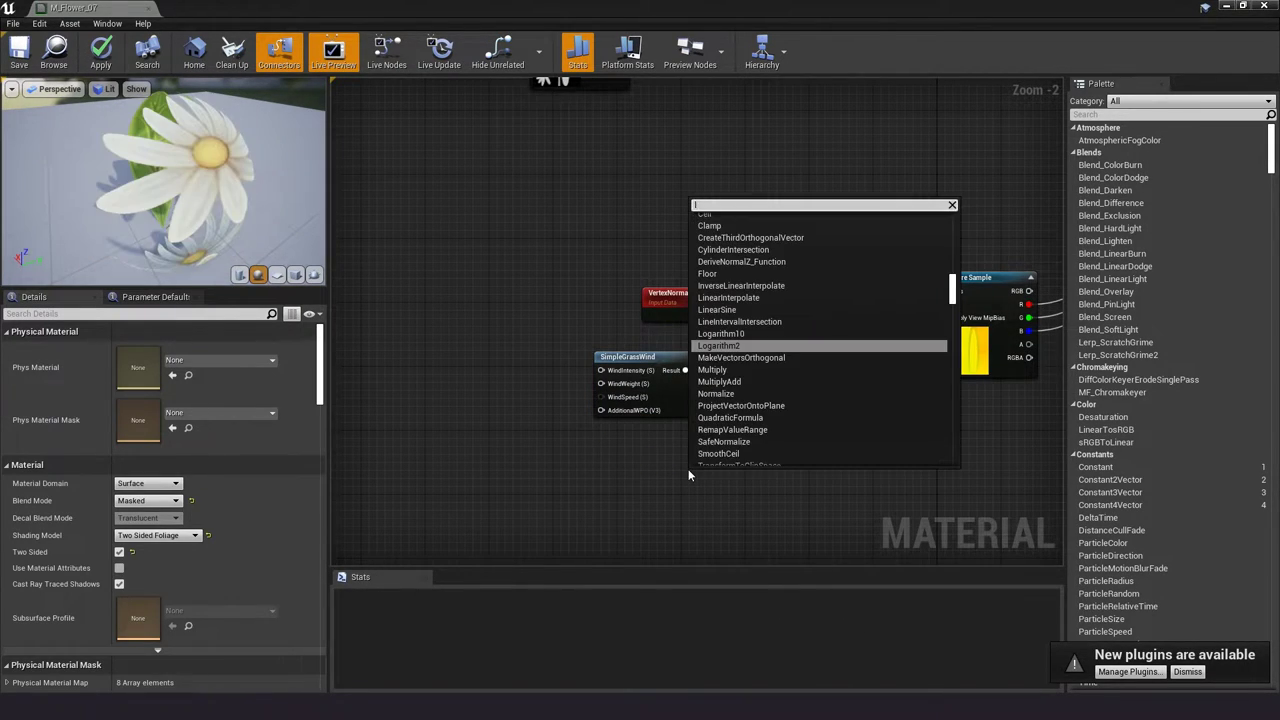
key(BackSpace)
text(ar)
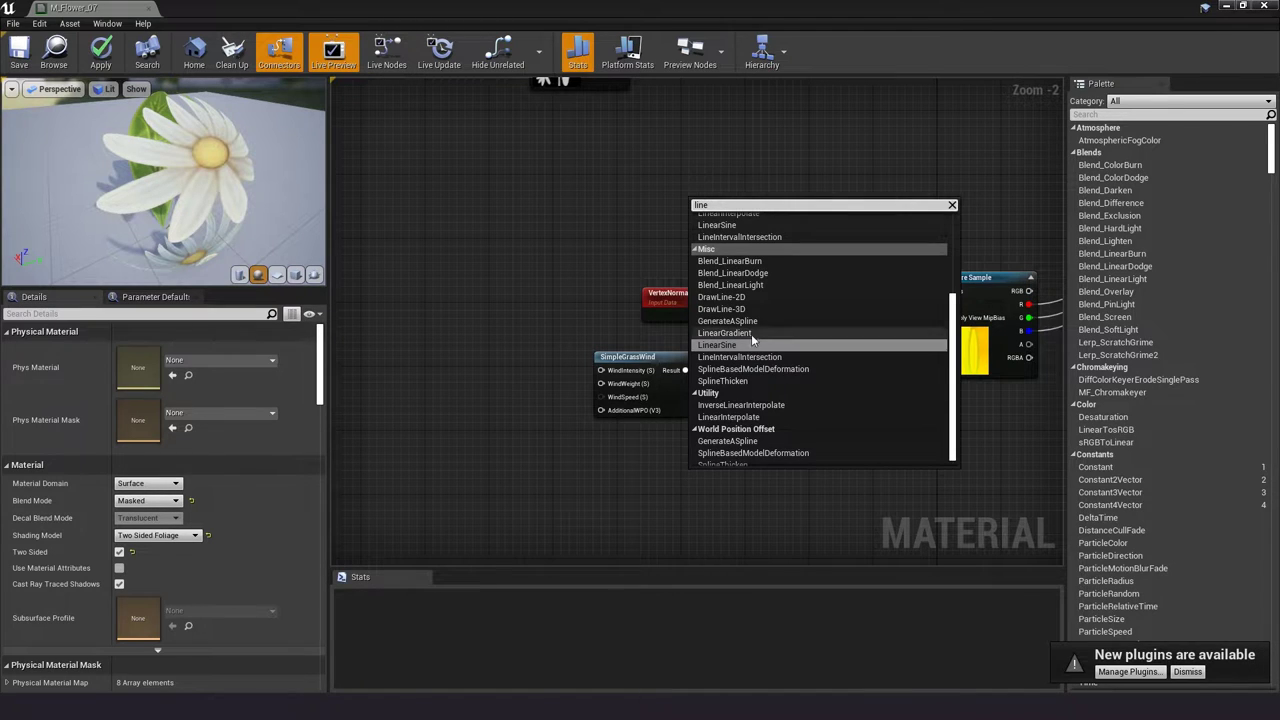
click(751, 334)
drag(650, 478, 785, 365)
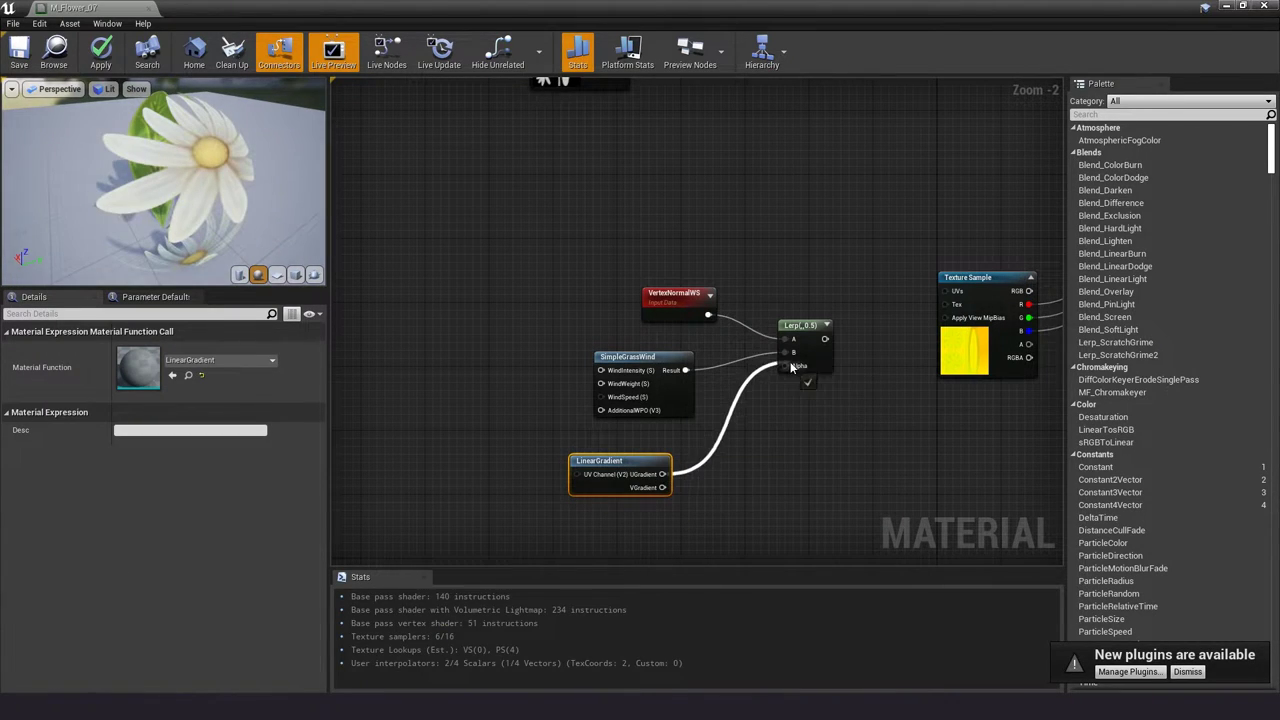
- Feed LinearGradient's VGradient through a OneMinus node into a new Multiply node
right_click(695, 467)
key(Escape)
drag(662, 487, 724, 492)
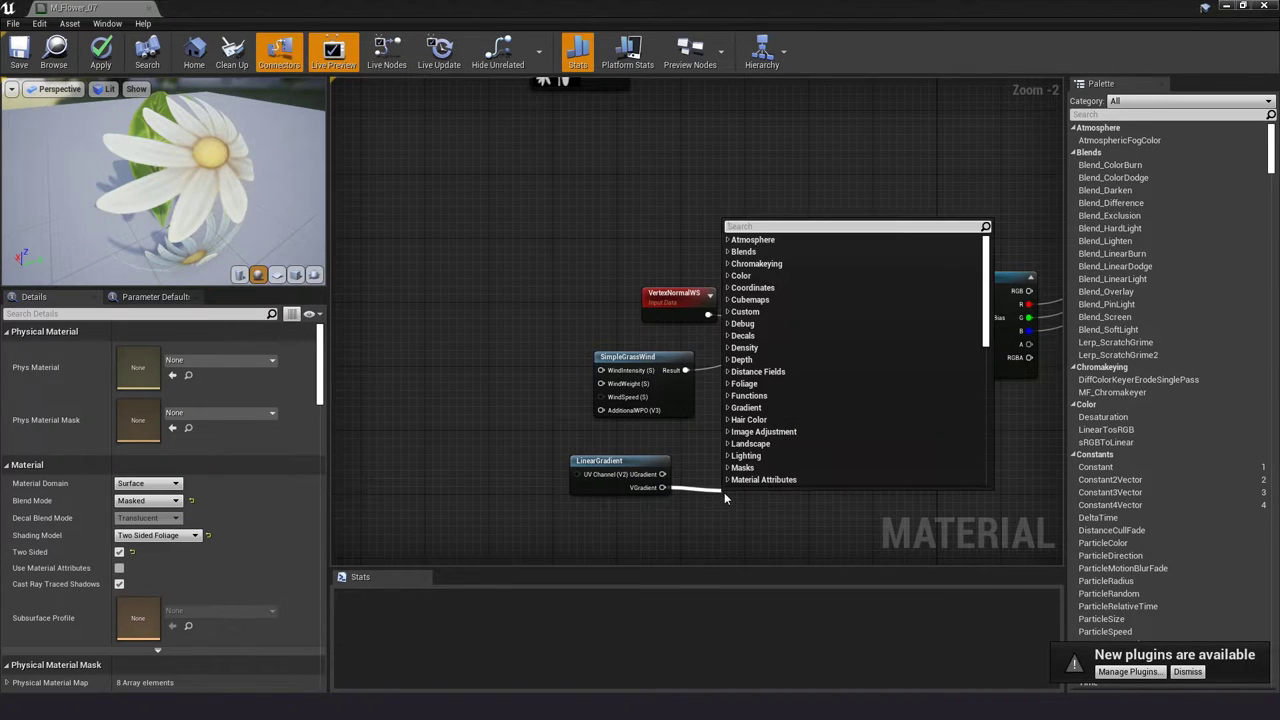
text(one)
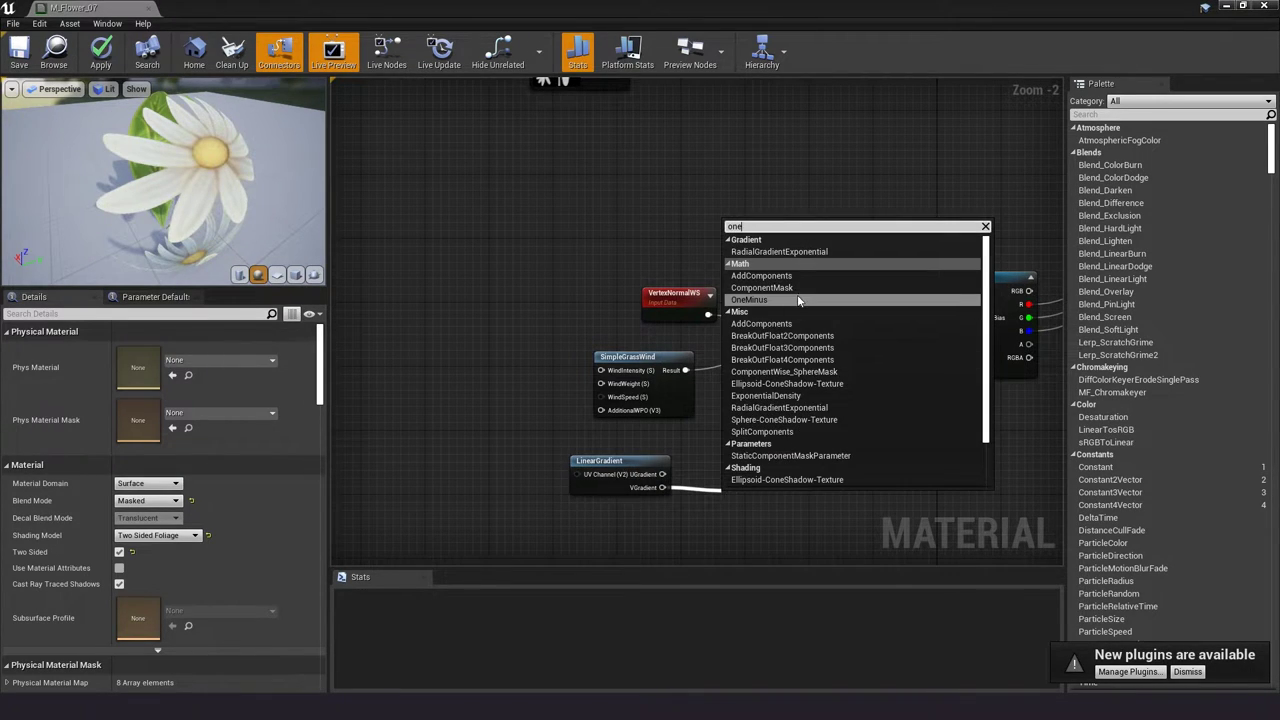
click(797, 300)
drag(752, 508, 830, 487)
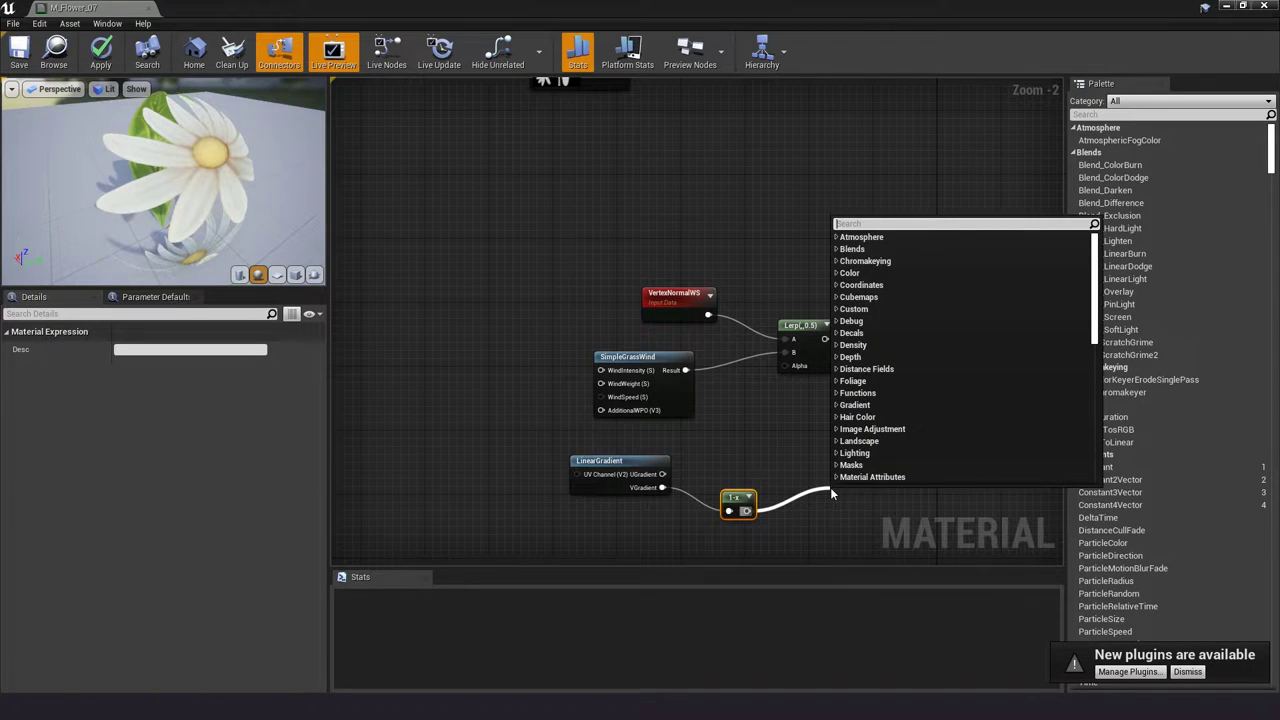
text(mult)
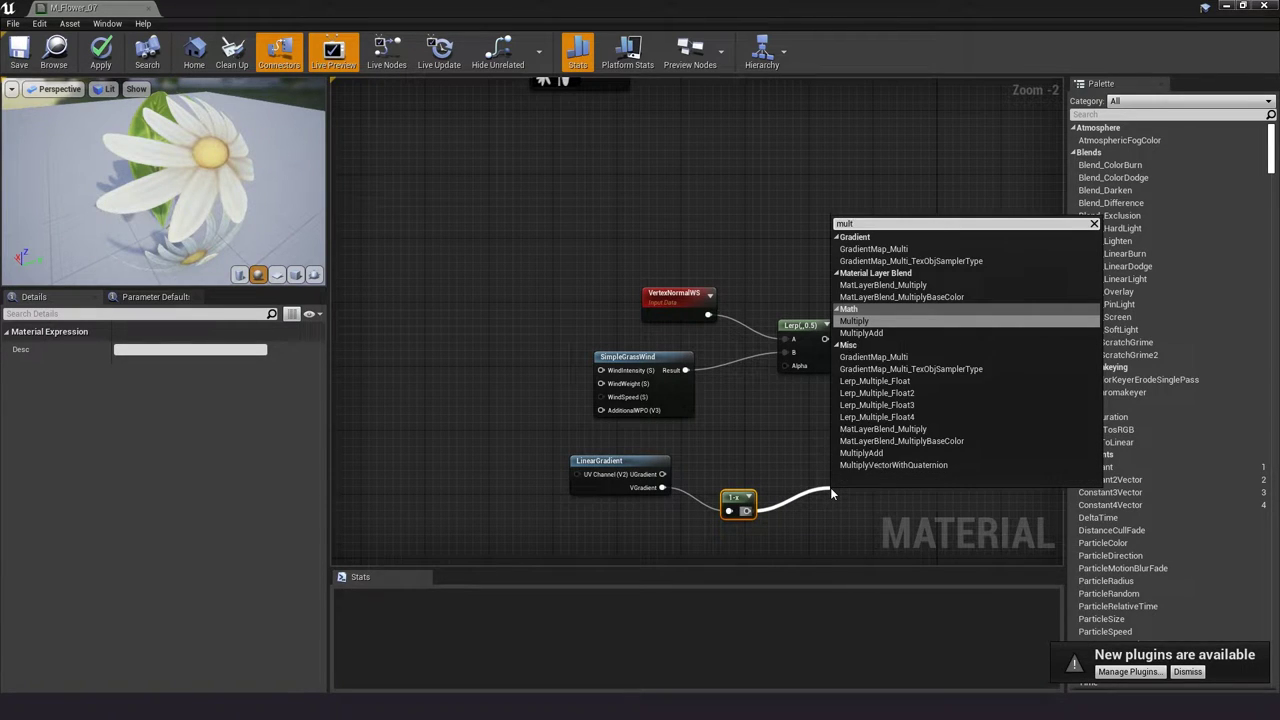
click(888, 321)
- Add a WindGradient scalar parameter (0.2) and wire it into the Multiply's B input
right_drag(814, 399, 788, 363)
drag(790, 301, 826, 285)
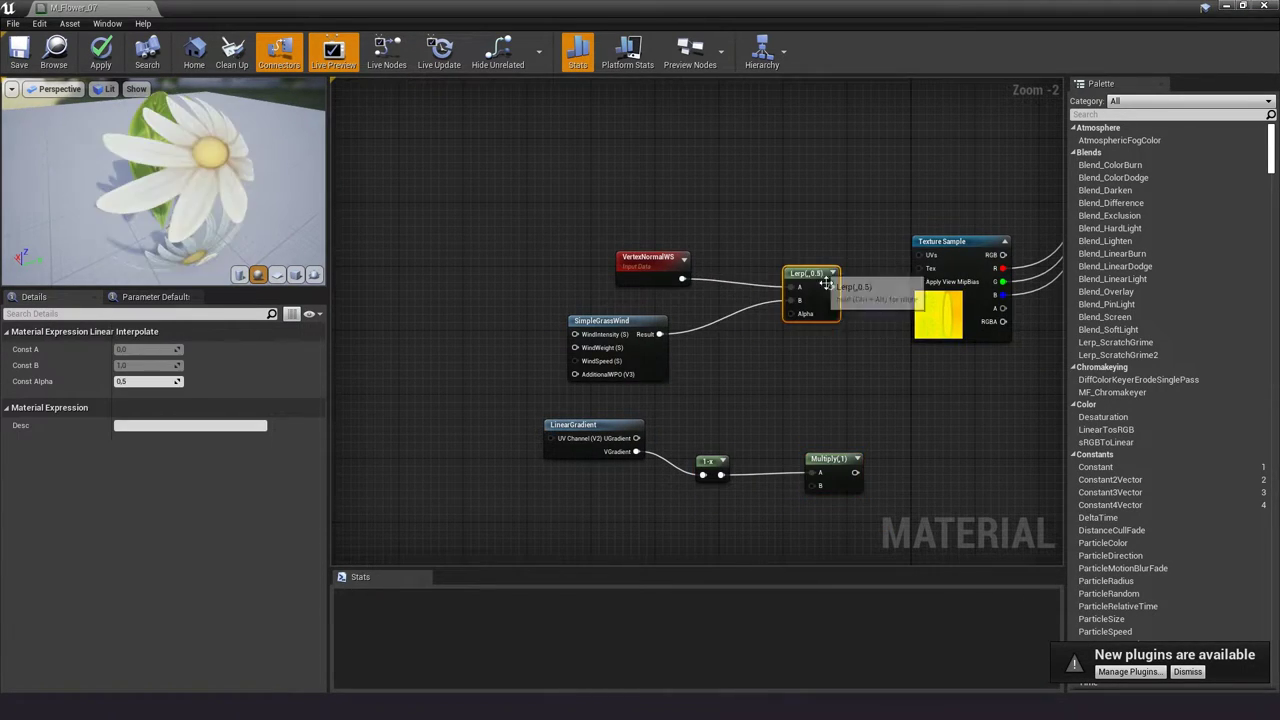
drag(830, 459, 777, 434)
drag(810, 276, 816, 284)
drag(708, 463, 691, 467)
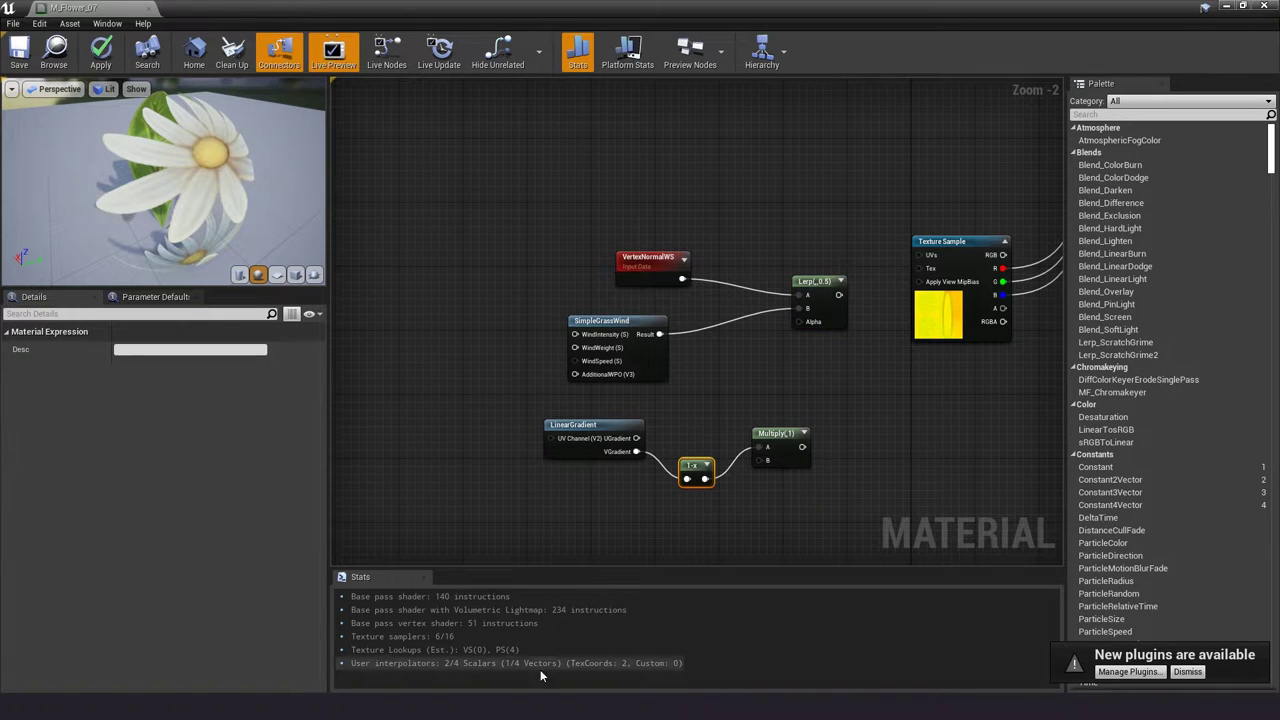
right_drag(664, 559, 651, 473)
click(651, 473)
right_click(664, 486)
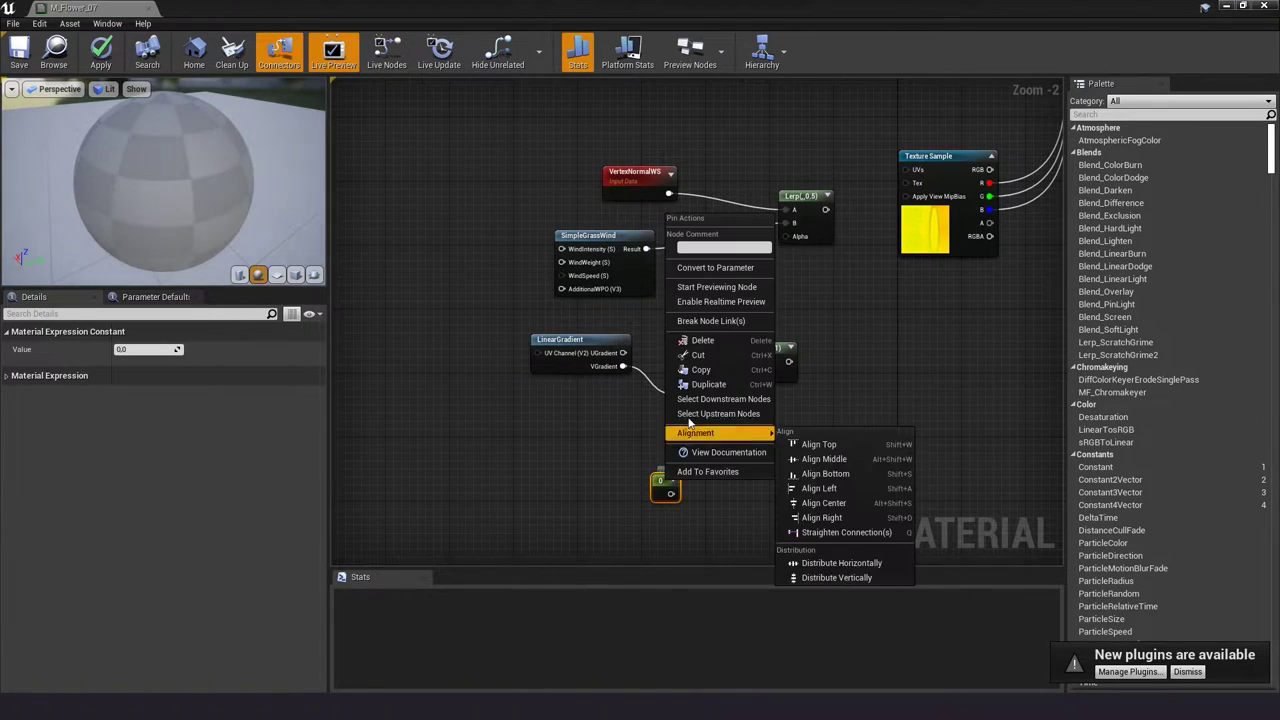
click(715, 267)
text(in)
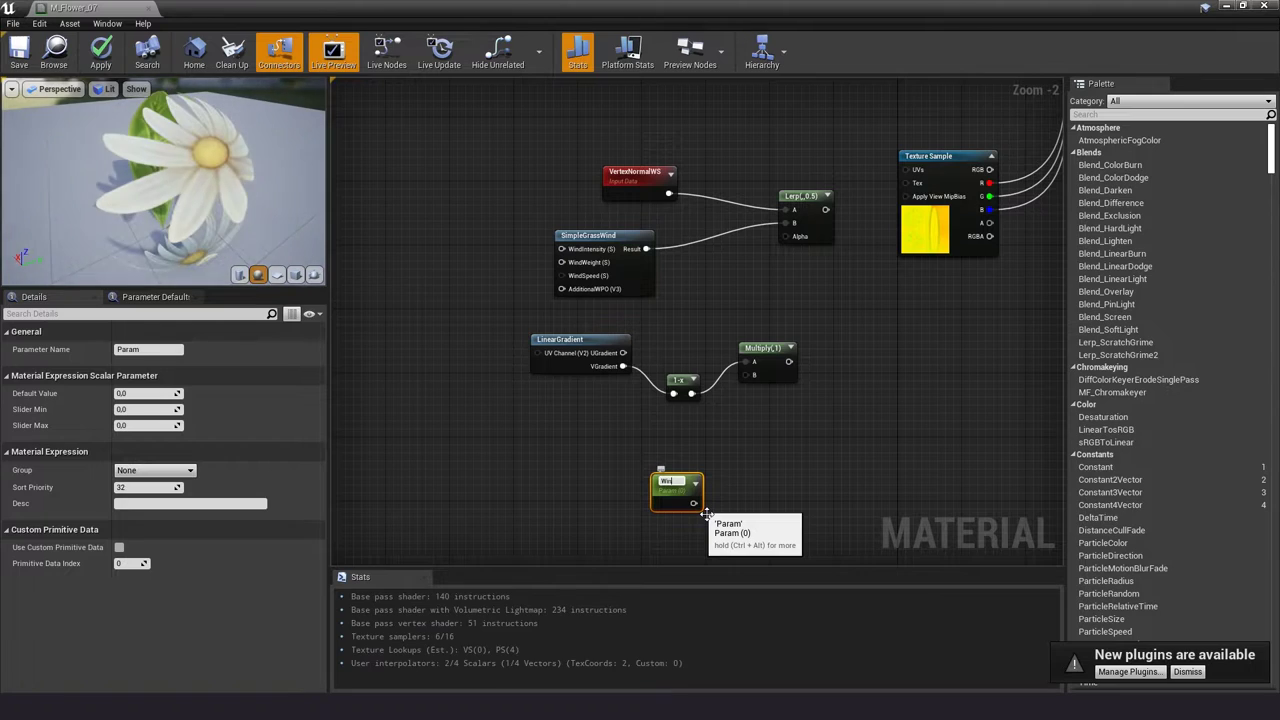
text(dGradient)
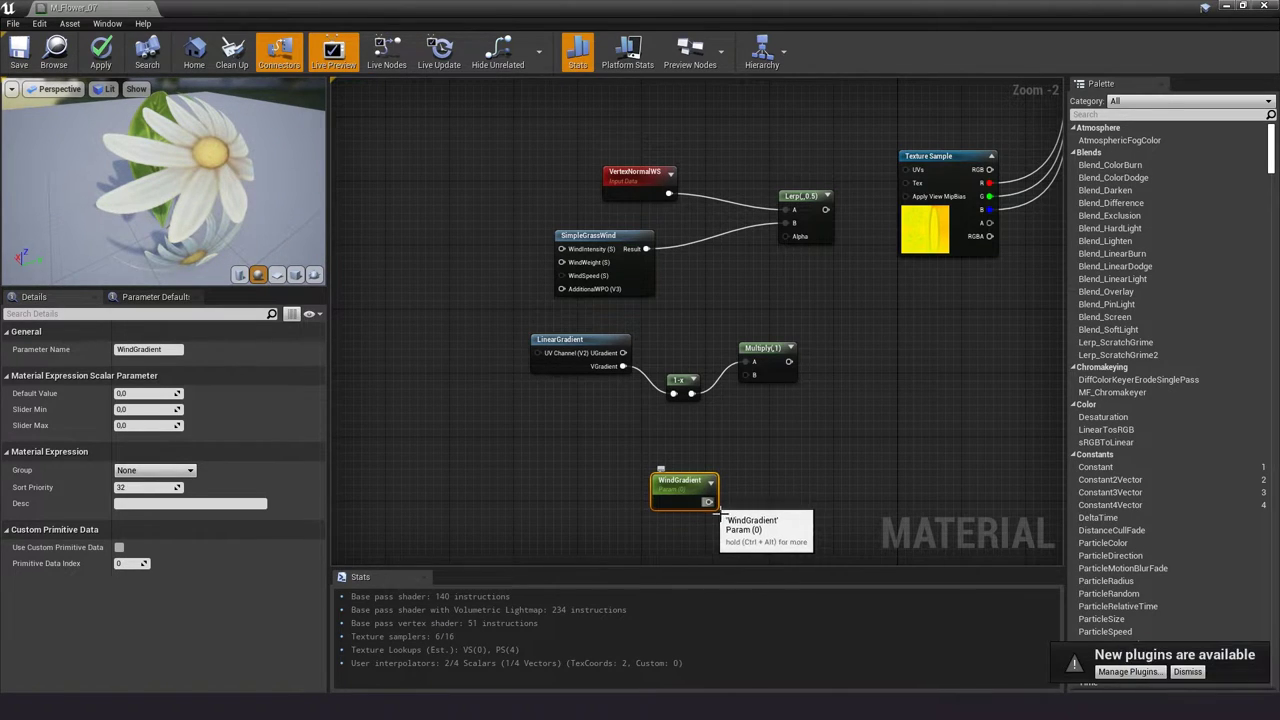
drag(710, 502, 742, 374)
drag(680, 480, 654, 483)
text(0.2)
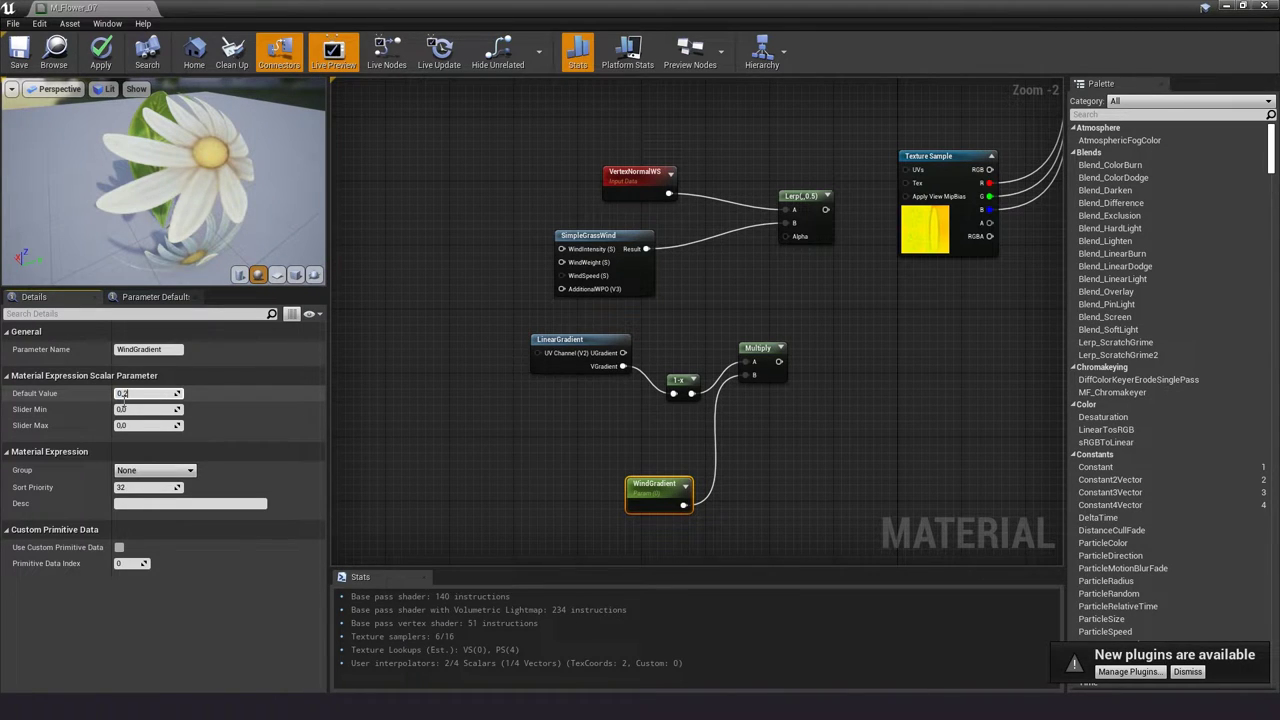
- Preview the Multiply node's output on a plane preview mesh
click(760, 350)
right_click(762, 350)
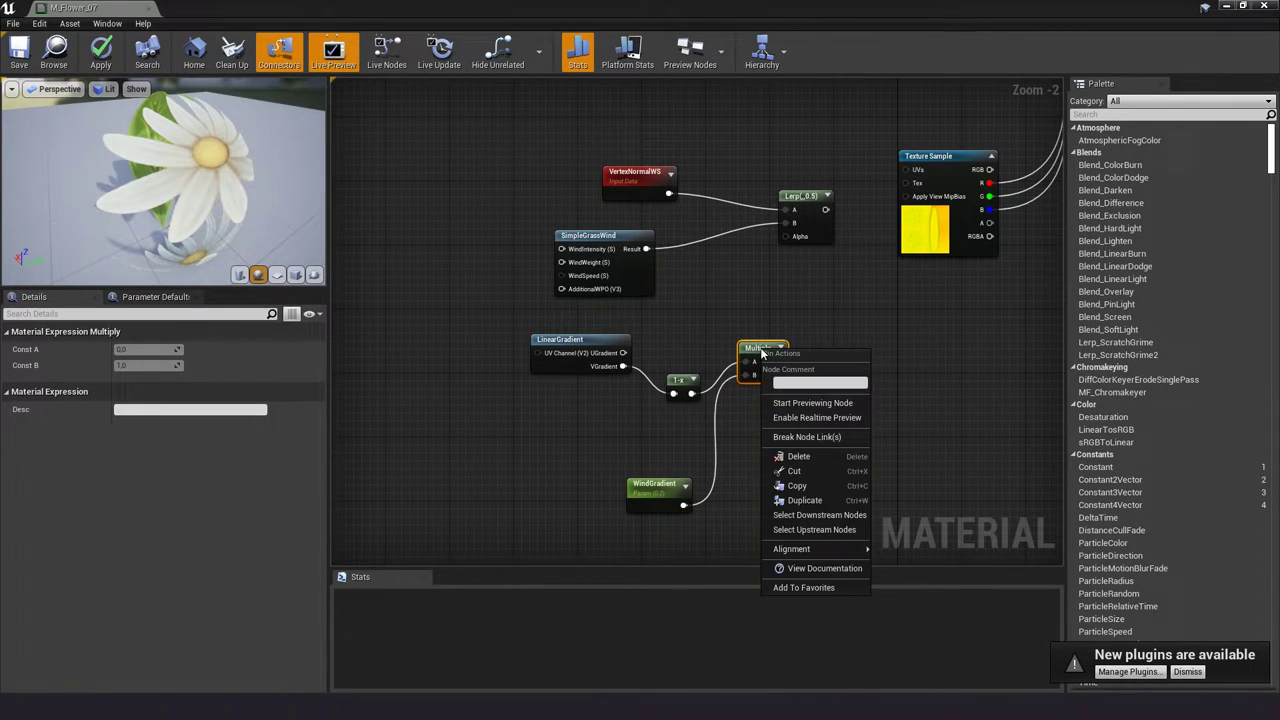
click(786, 403)
drag(760, 348, 790, 330)
drag(655, 484, 655, 468)
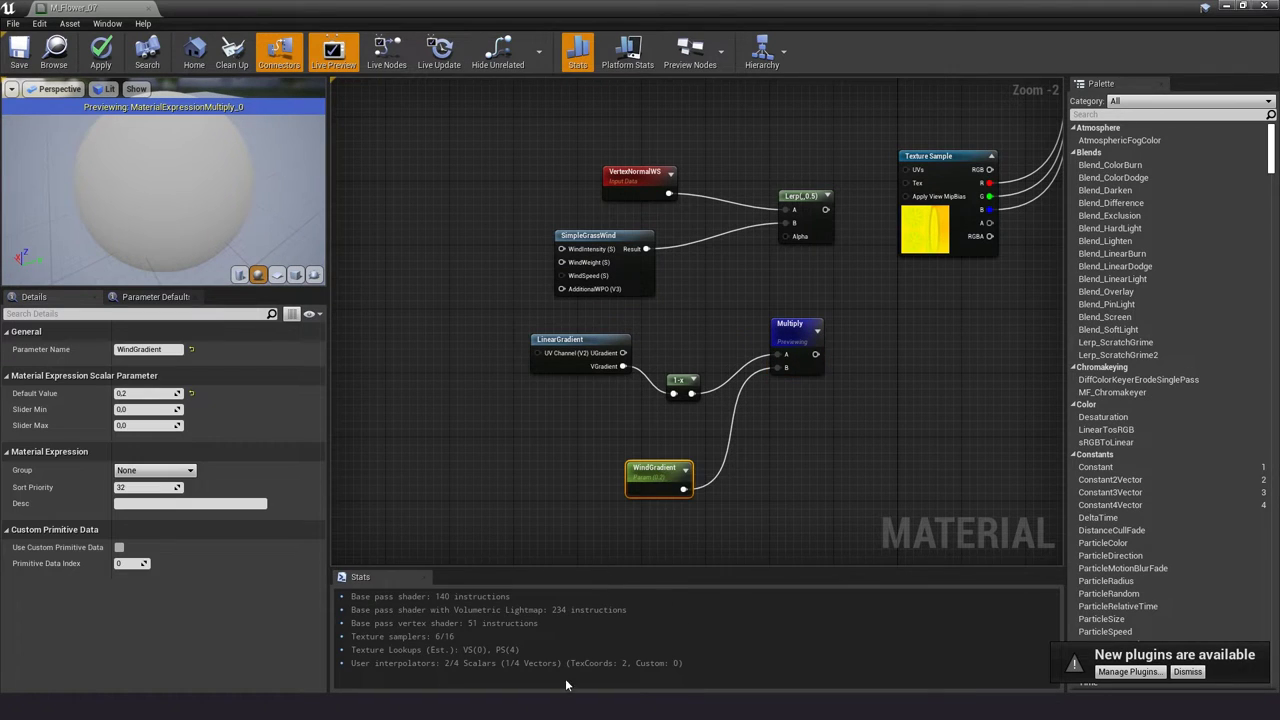
click(277, 274)
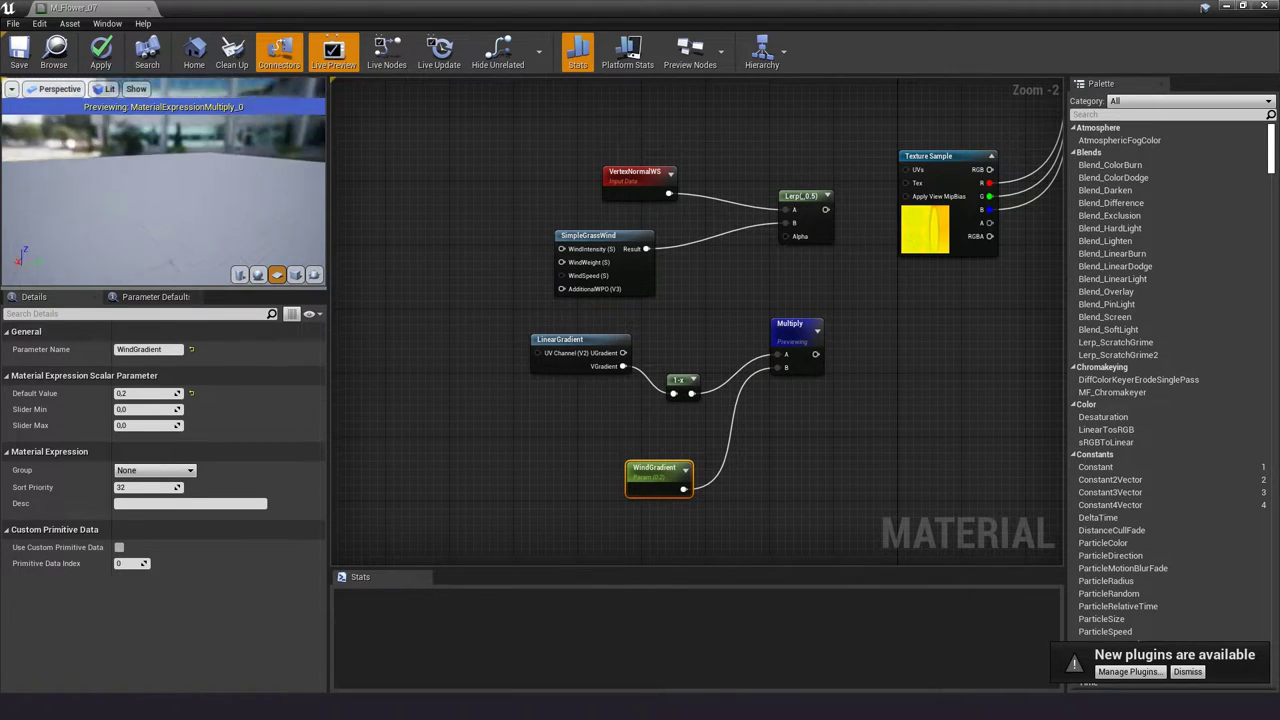
mouse_move(157, 197)
mouse_down()
mouse_move(174, 181)
mouse_move(176, 200)
mouse_up()
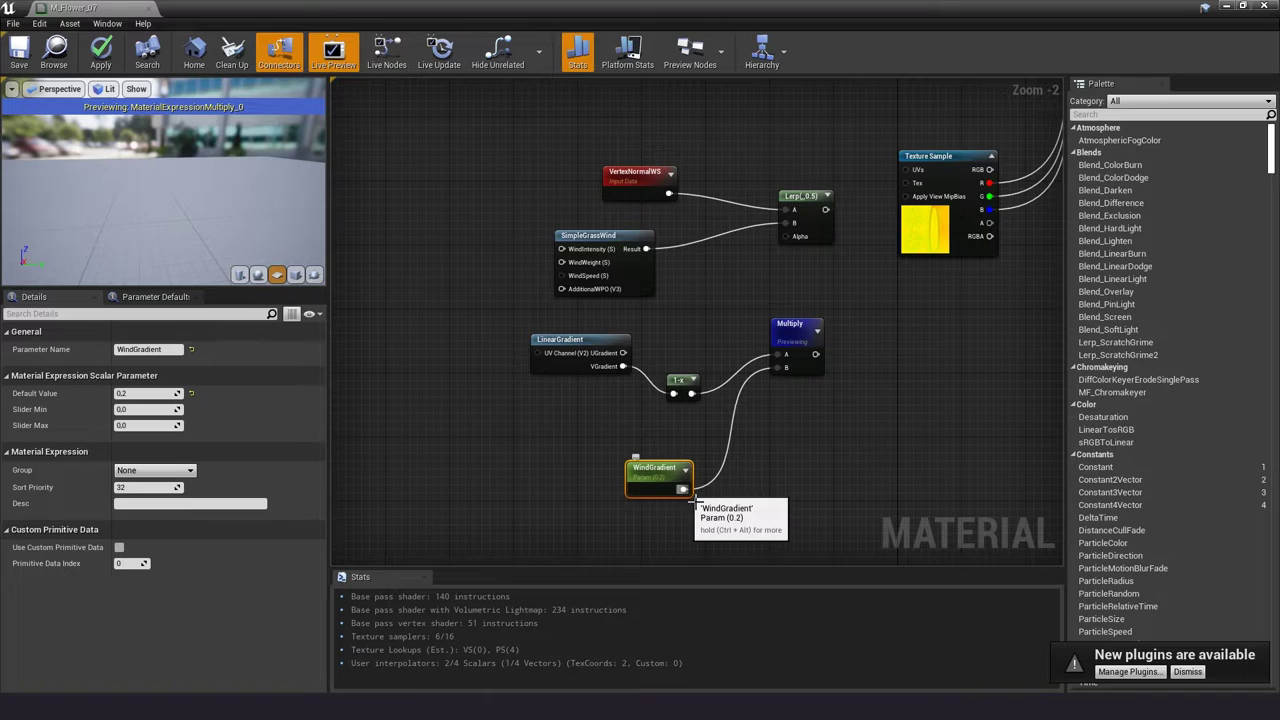
drag(815, 354, 876, 410)
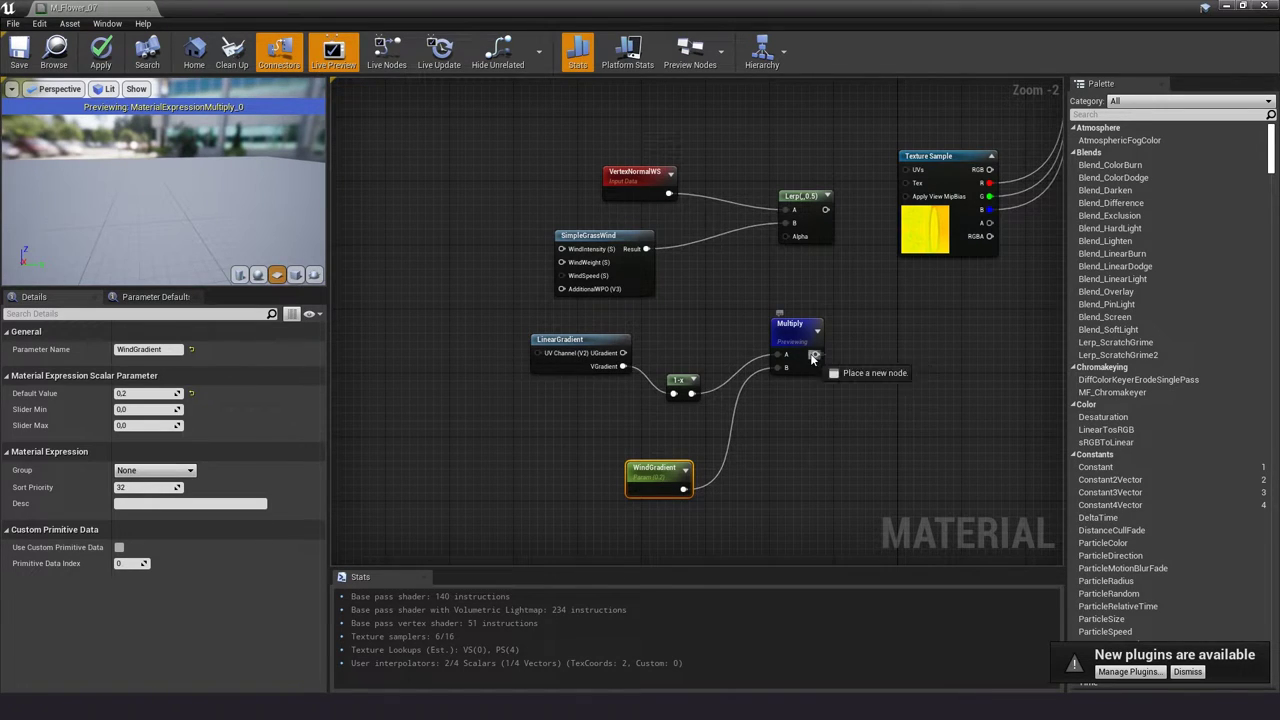
- Add a Saturate node after Multiply and feed it into the Lerp's Alpha
text(sa)
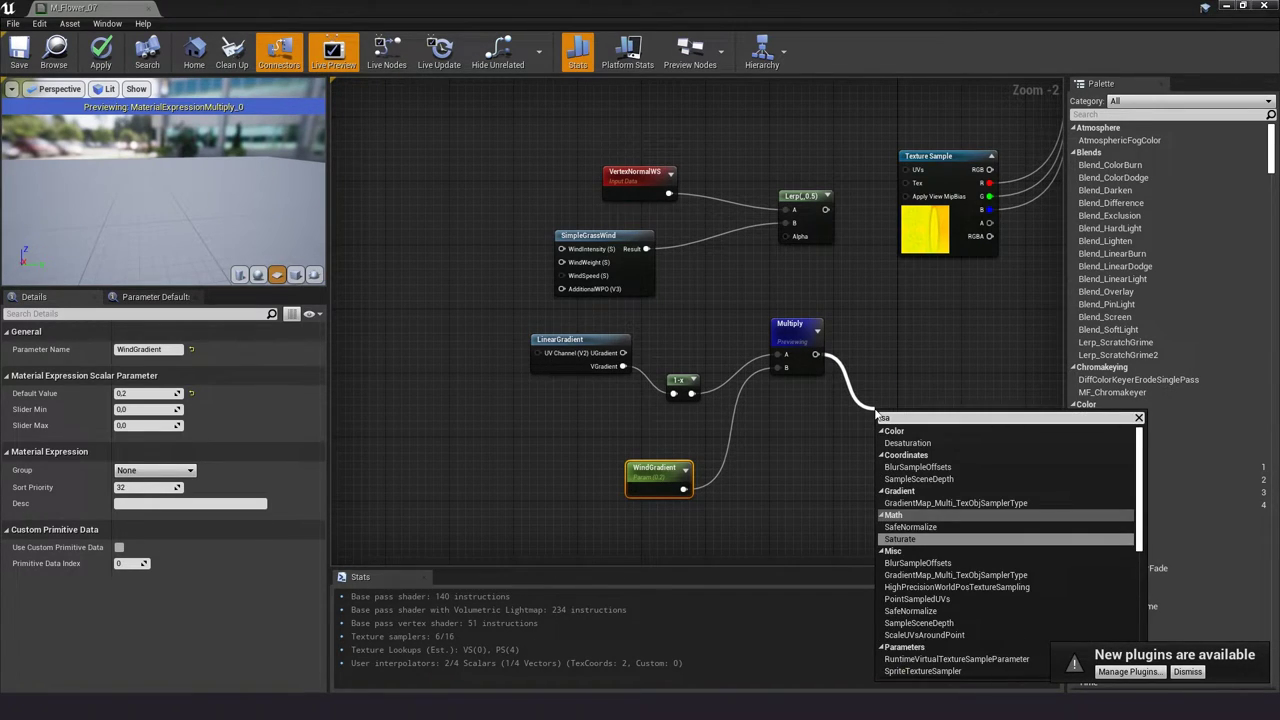
click(920, 540)
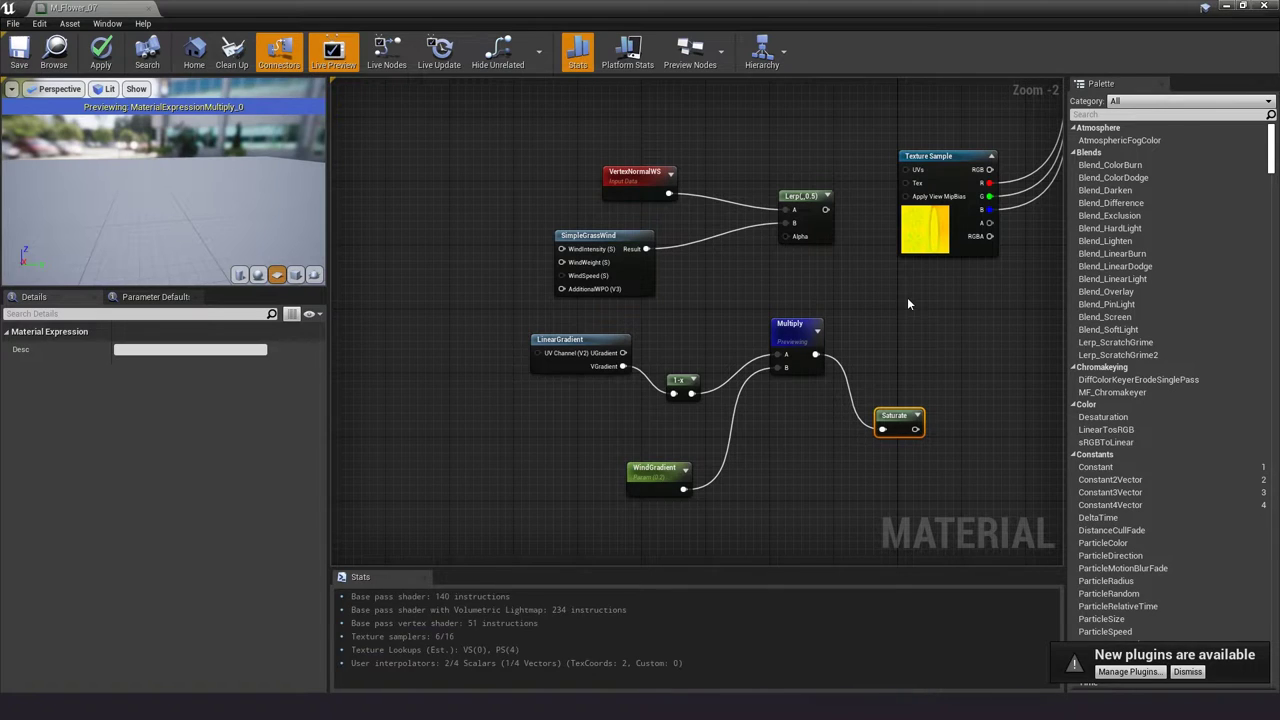
drag(825, 246, 857, 238)
drag(796, 335, 745, 335)
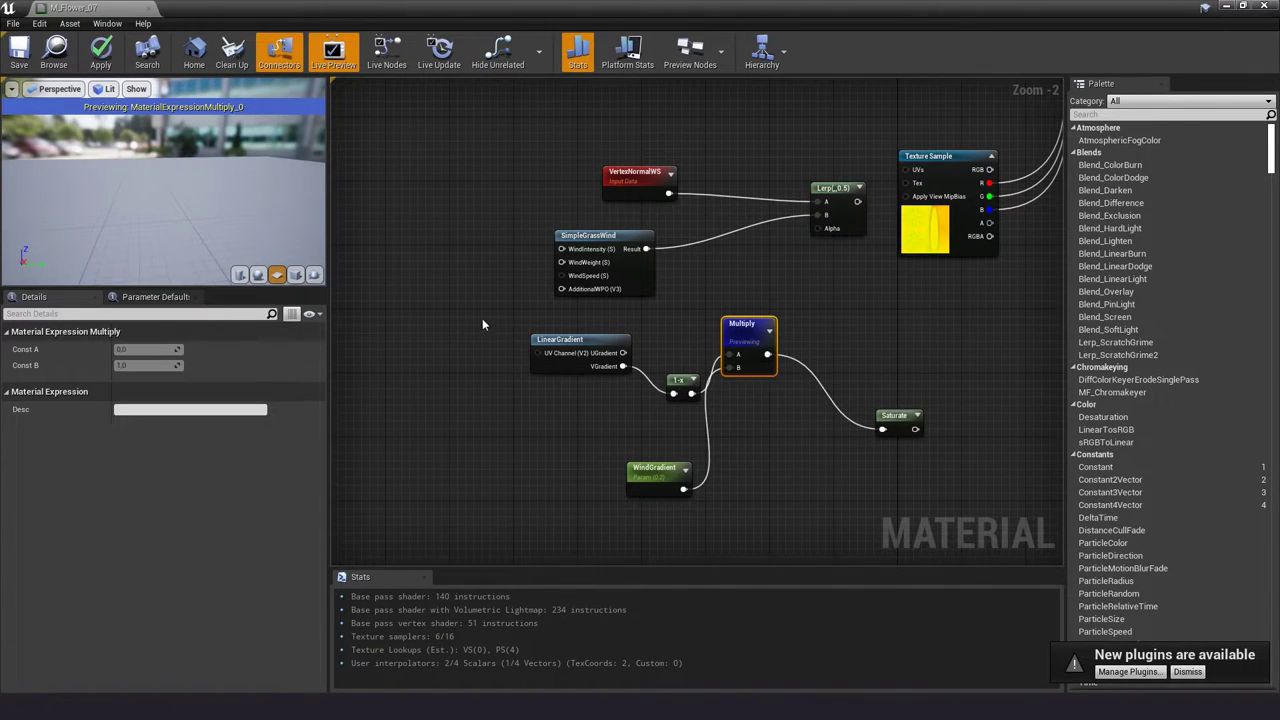
drag(482, 318, 700, 490)
drag(745, 367, 602, 399)
mouse_move(895, 416)
mouse_down()
mouse_move(717, 349)
mouse_move(800, 285)
mouse_move(818, 228)
mouse_up()
right_drag(810, 260, 890, 260)
- Preview the Saturate node's output on a cylinder preview mesh
right_click(792, 358)
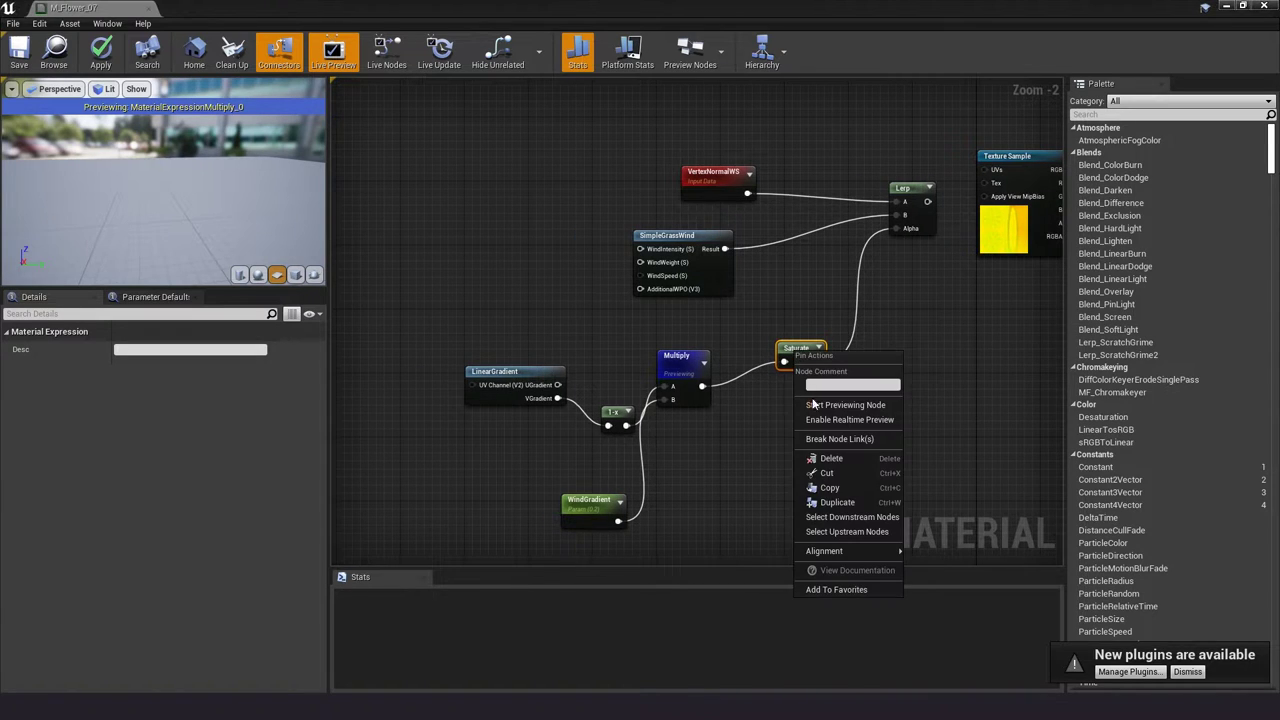
click(815, 406)
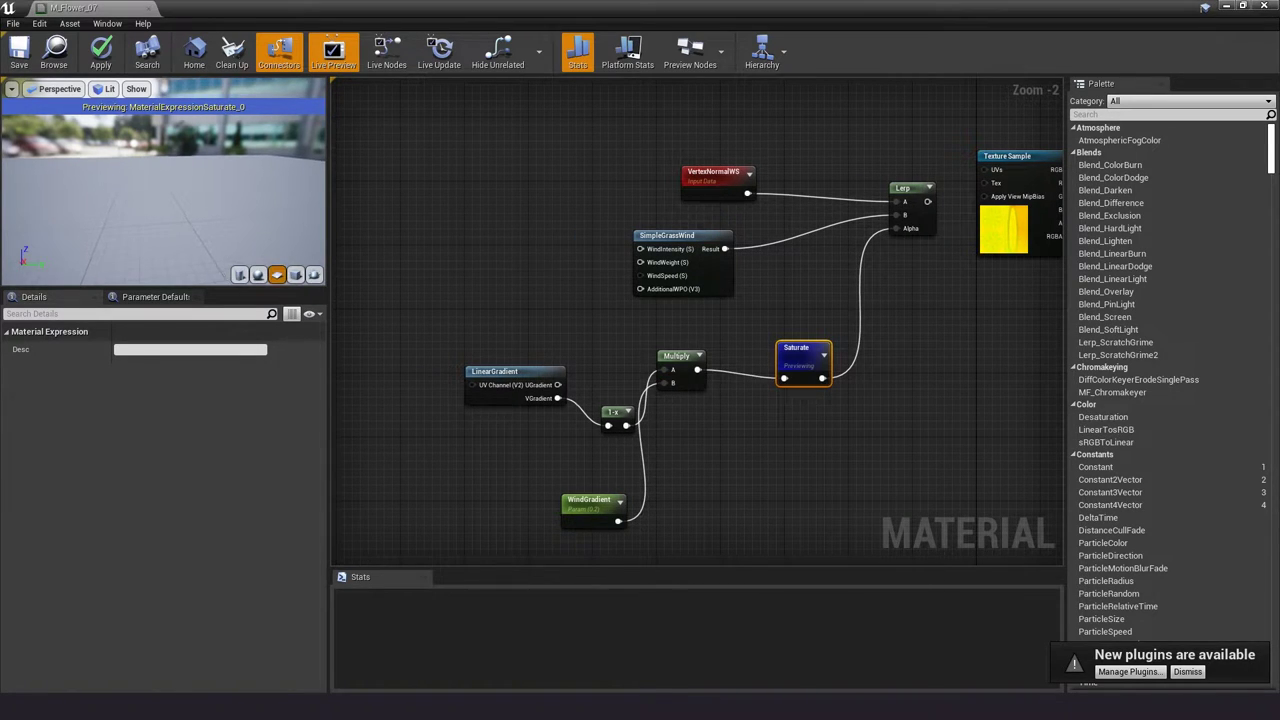
click(905, 195)
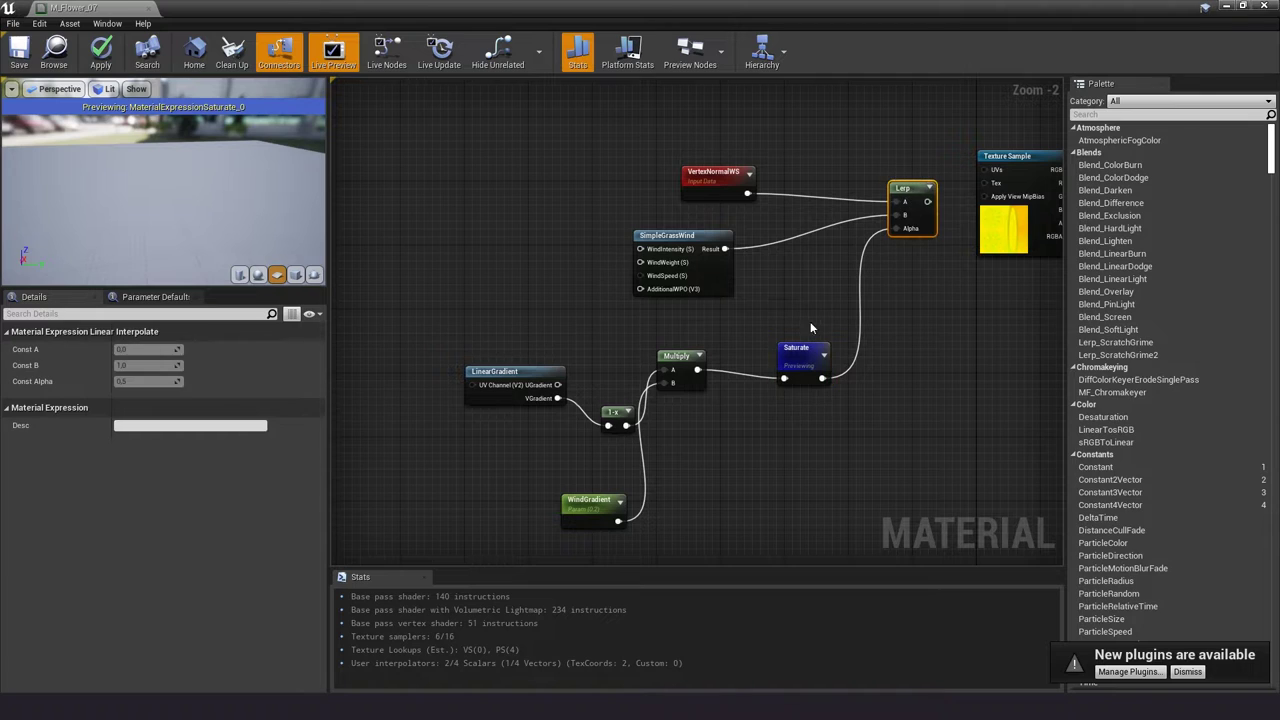
click(800, 360)
click(680, 465)
click(595, 520)
right_drag(525, 275, 527, 282)
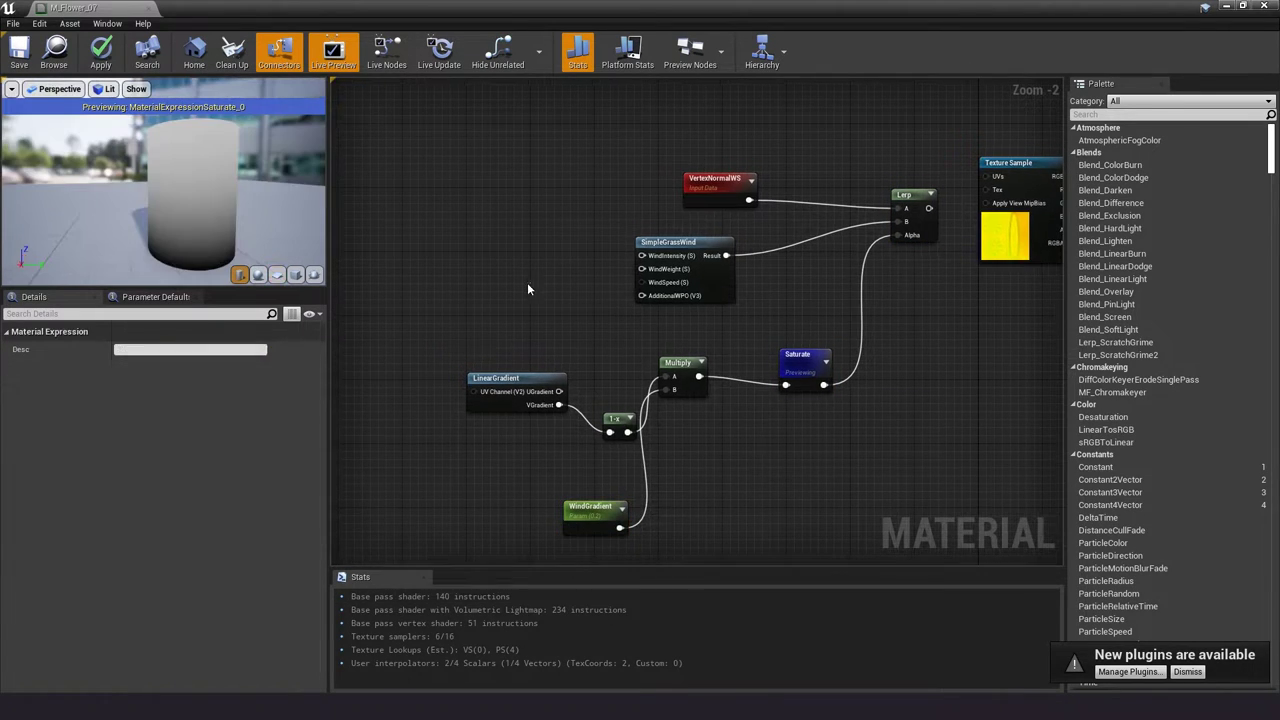
- Replace Multiply with a Power node: 1-x as Base, WindGradient as exponent, into Saturate
right_click(697, 466)
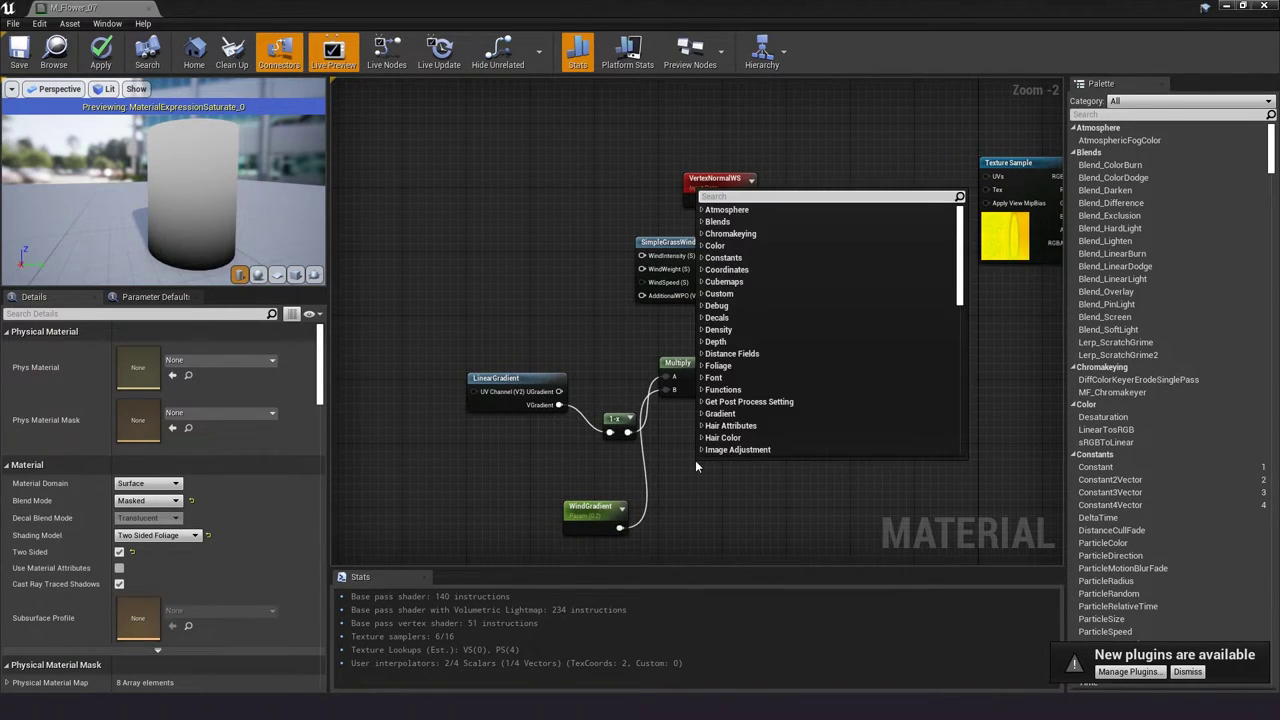
text(power)
click(758, 339)
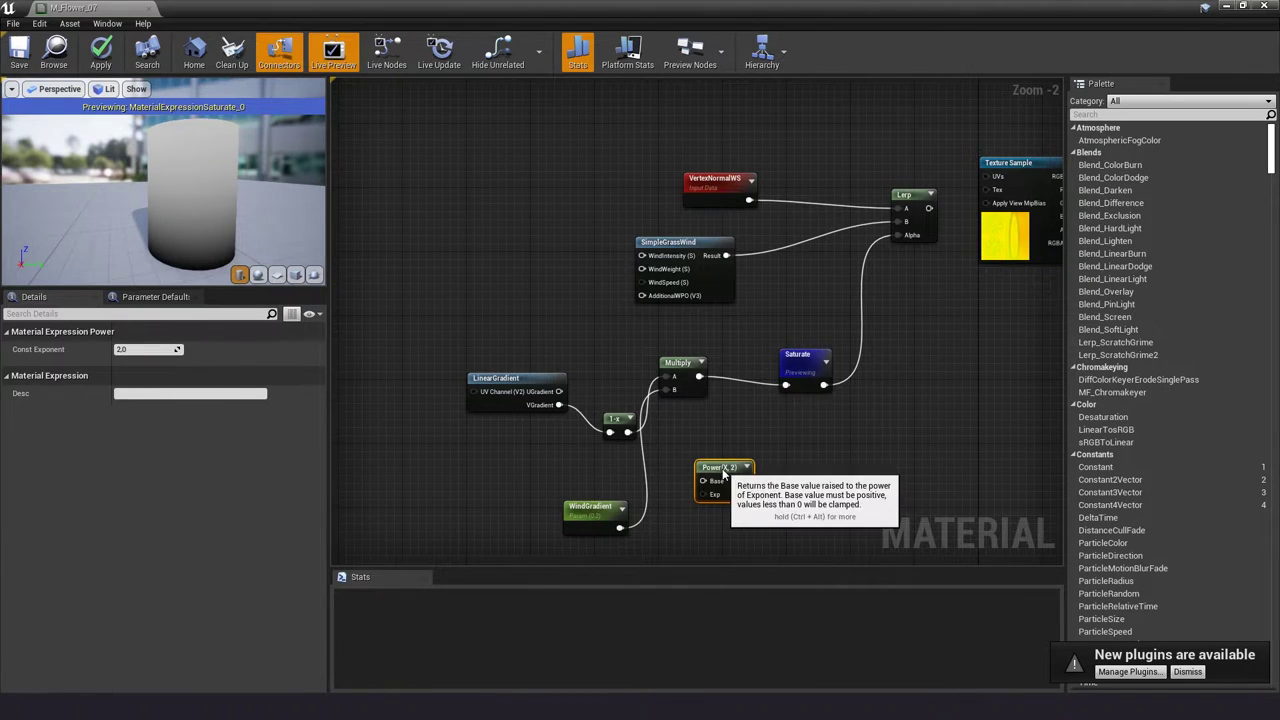
drag(725, 470, 719, 430)
drag(606, 518, 534, 510)
click(676, 364)
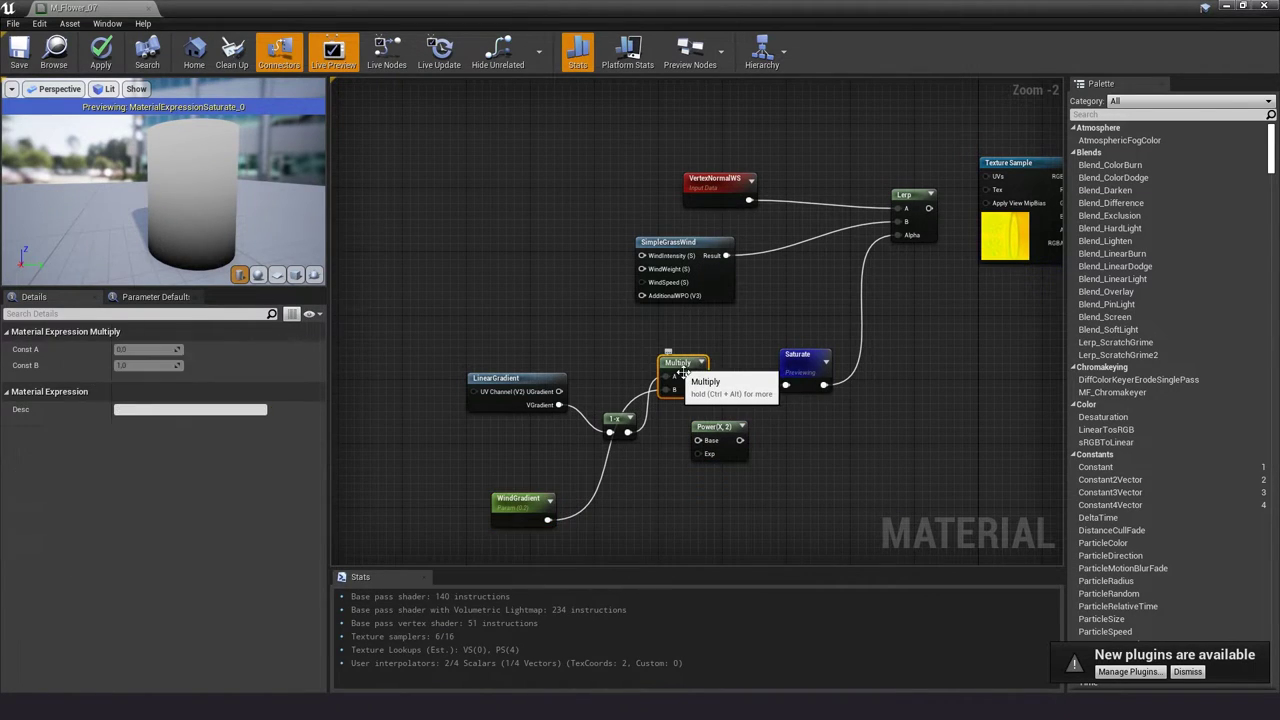
key(Delete)
drag(627, 432, 698, 440)
drag(547, 519, 698, 454)
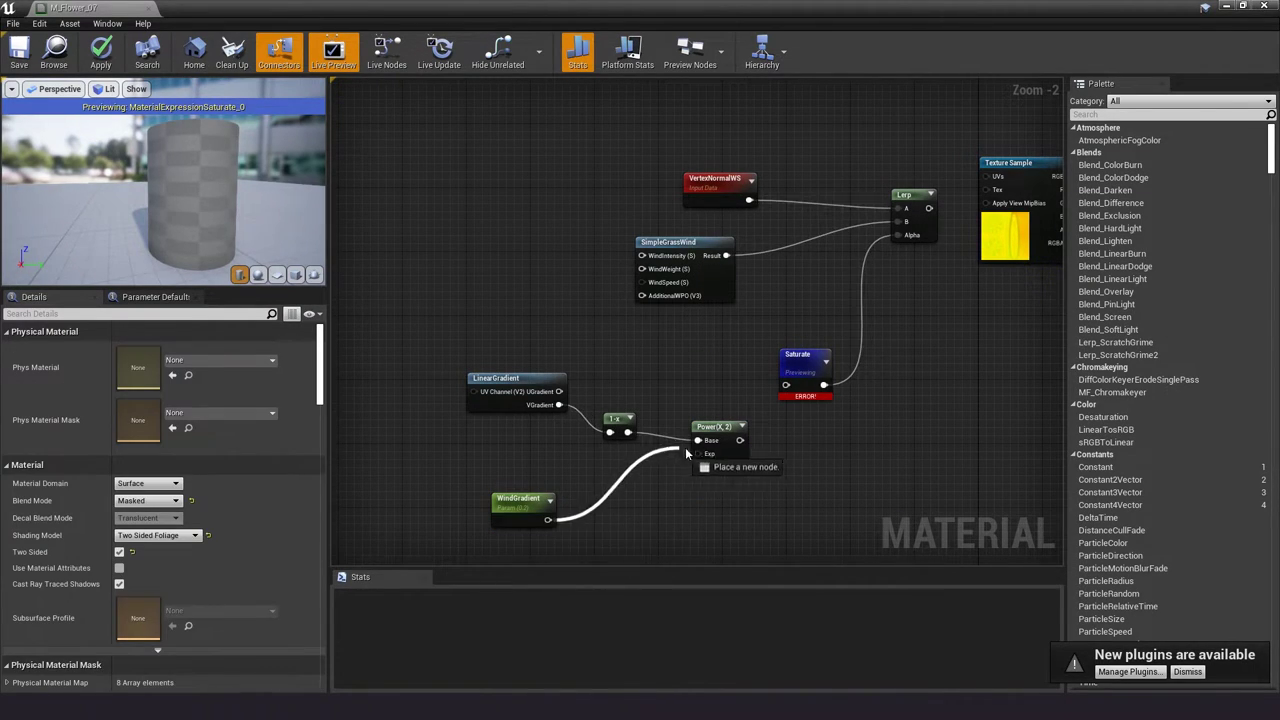
drag(787, 388, 786, 385)
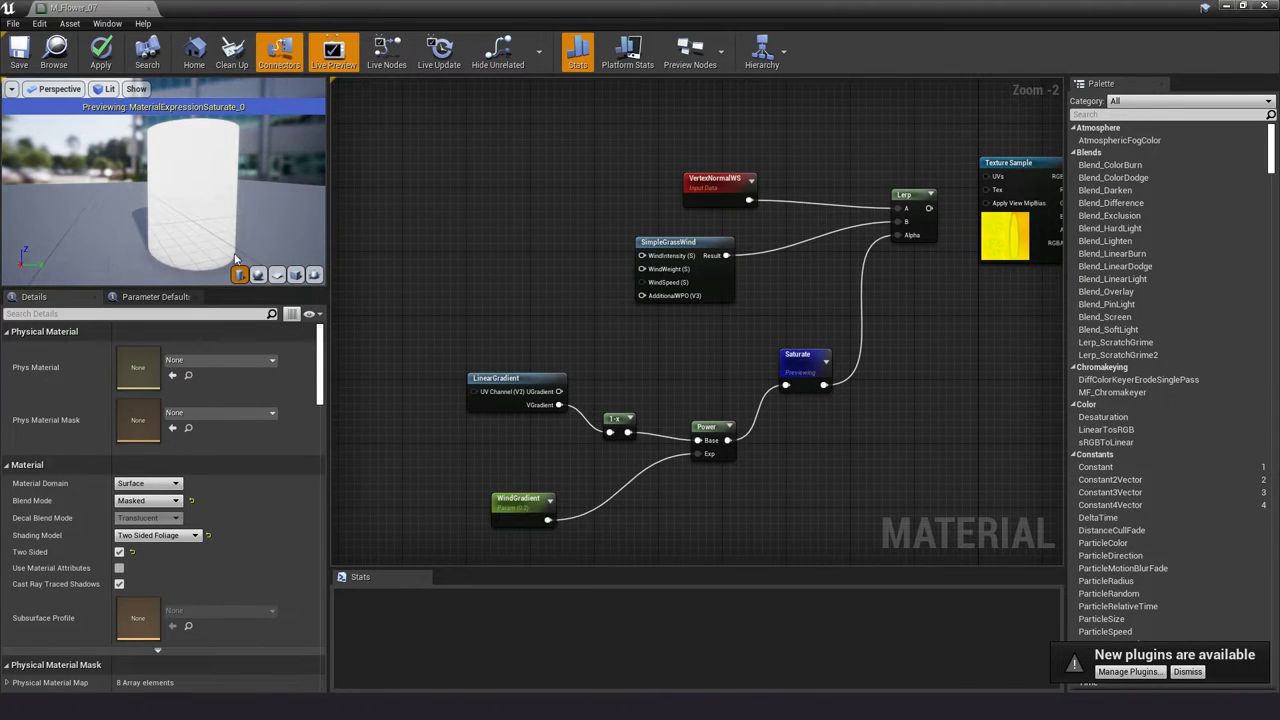
- Set the WindGradient default value to 1.5, previewing on a cube
click(296, 274)
click(522, 505)
click(140, 393)
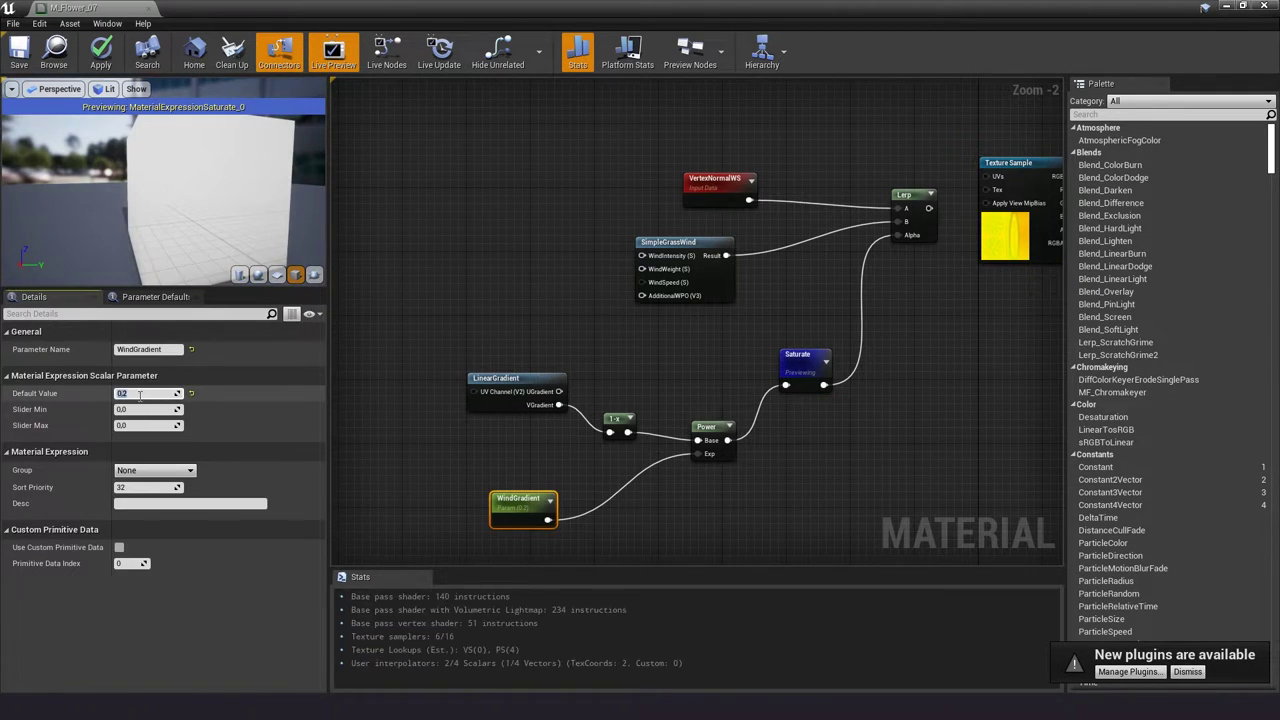
key(Return)
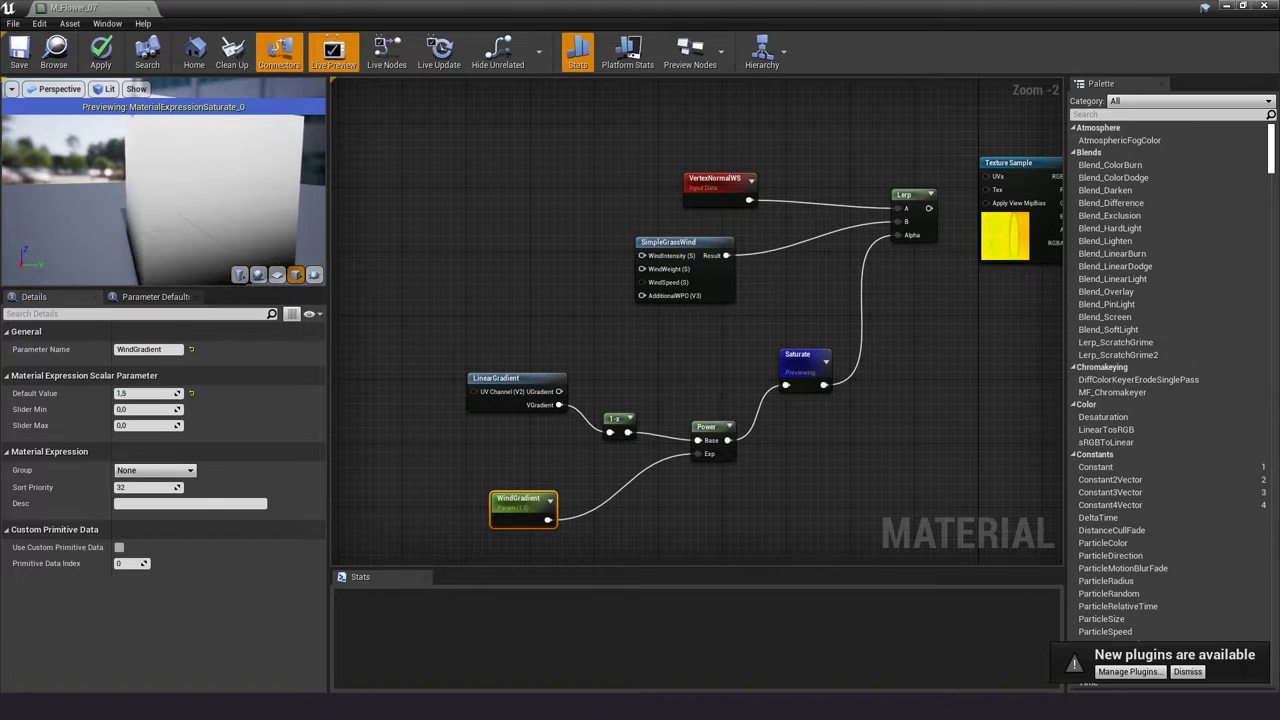
drag(200, 200, 260, 190)
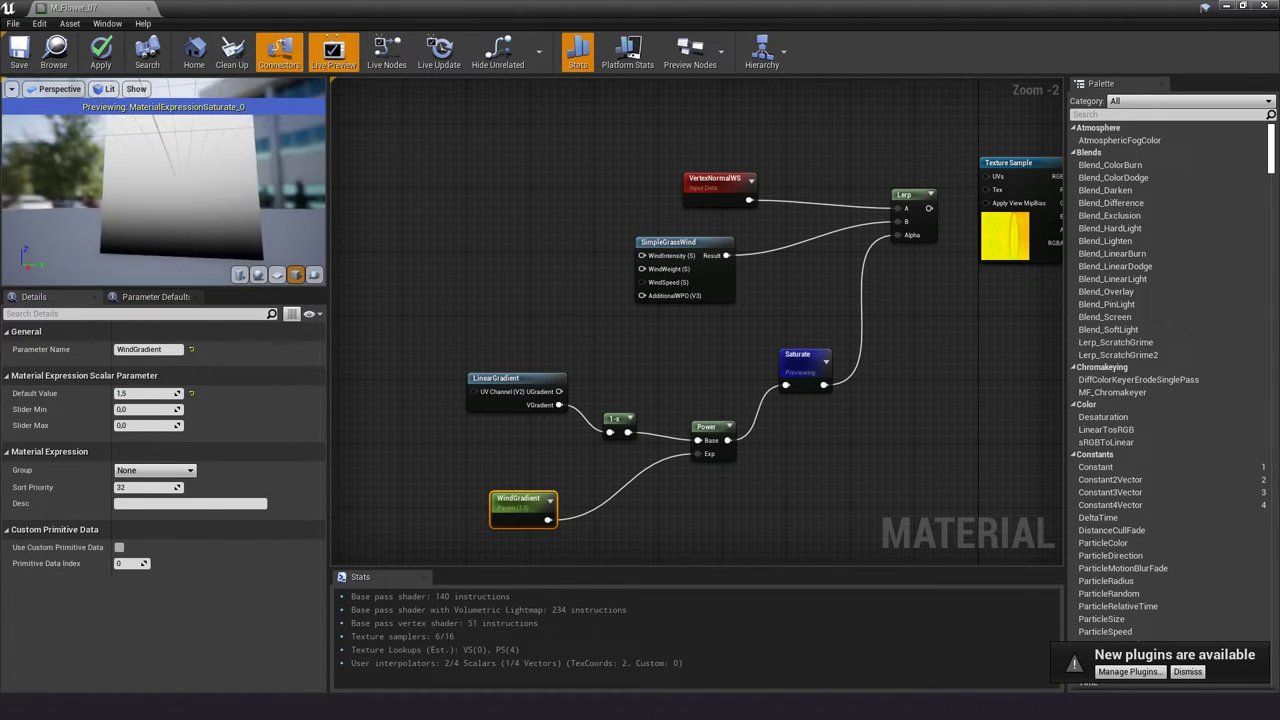
- Tidy the graph by moving the left group of gradient nodes up and left
click(462, 260)
right_drag(974, 305, 734, 460)
scroll(734, 460, down, 1)
scroll(734, 467, down, 2)
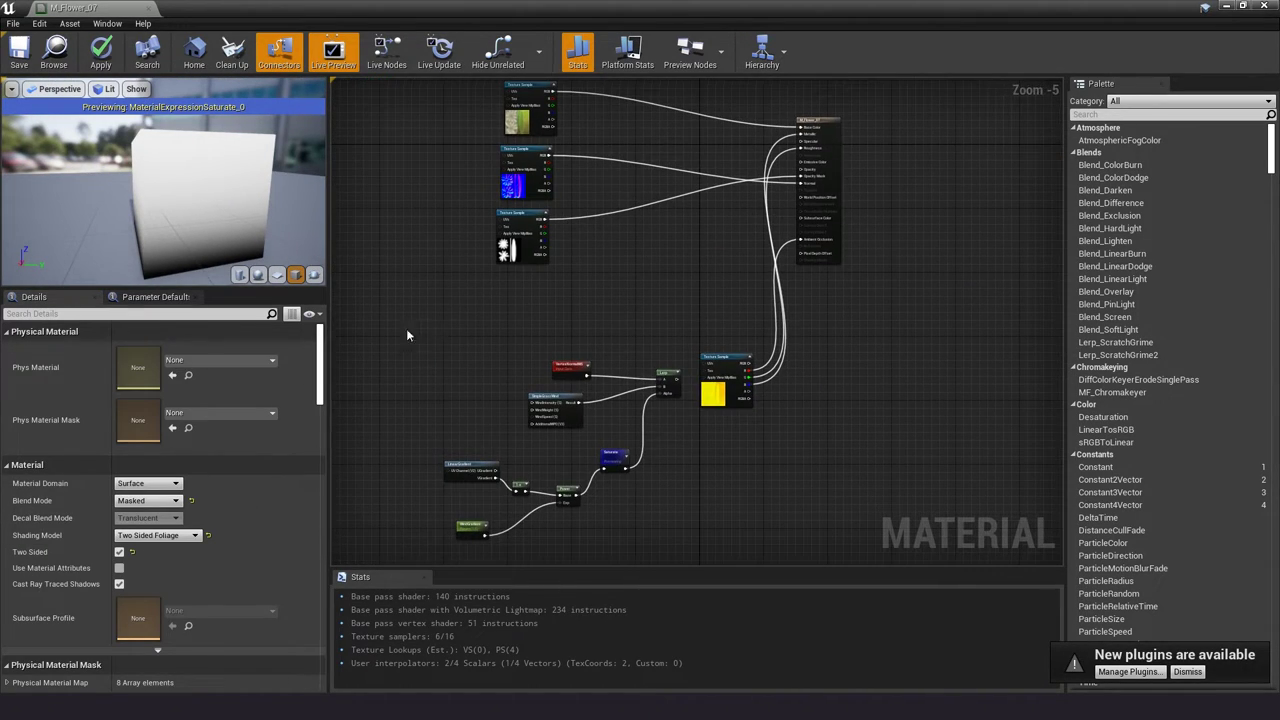
drag(406, 328, 690, 470)
drag(670, 280, 643, 224)
scroll(643, 224, up, 3)
- Plug the Lerp output into the material's World Position Offset
right_drag(638, 310, 667, 467)
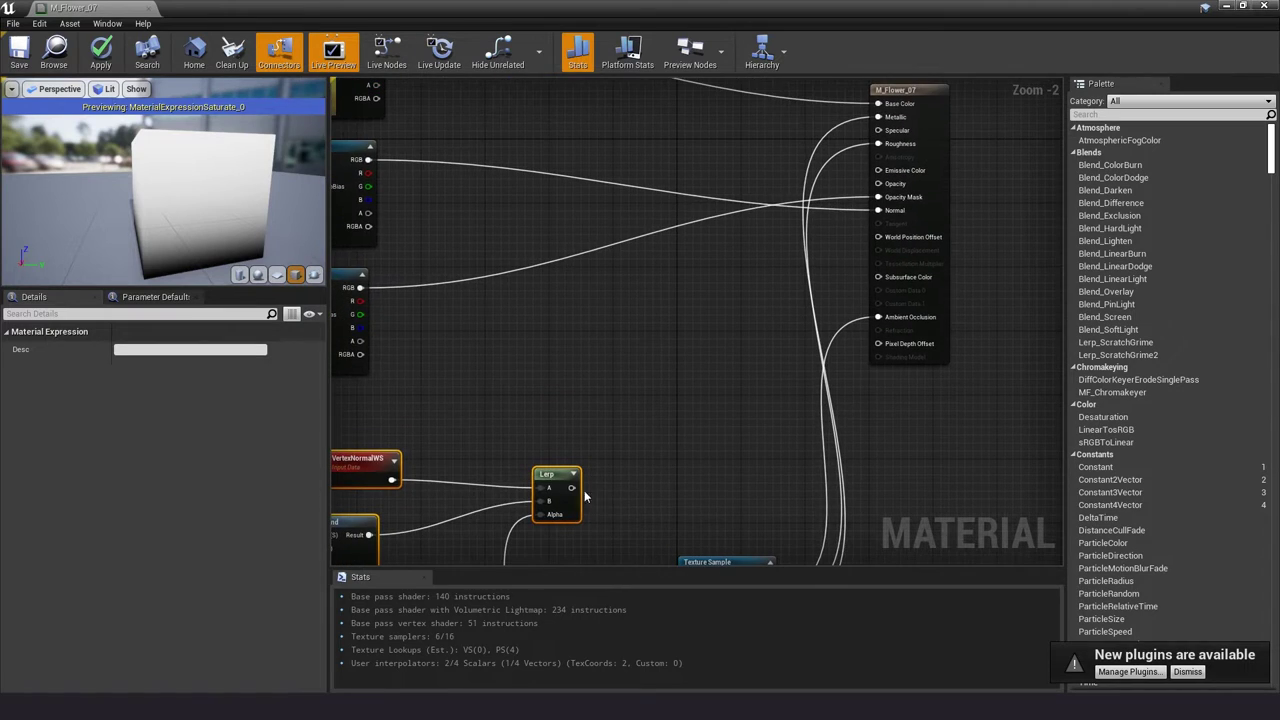
drag(571, 487, 885, 239)
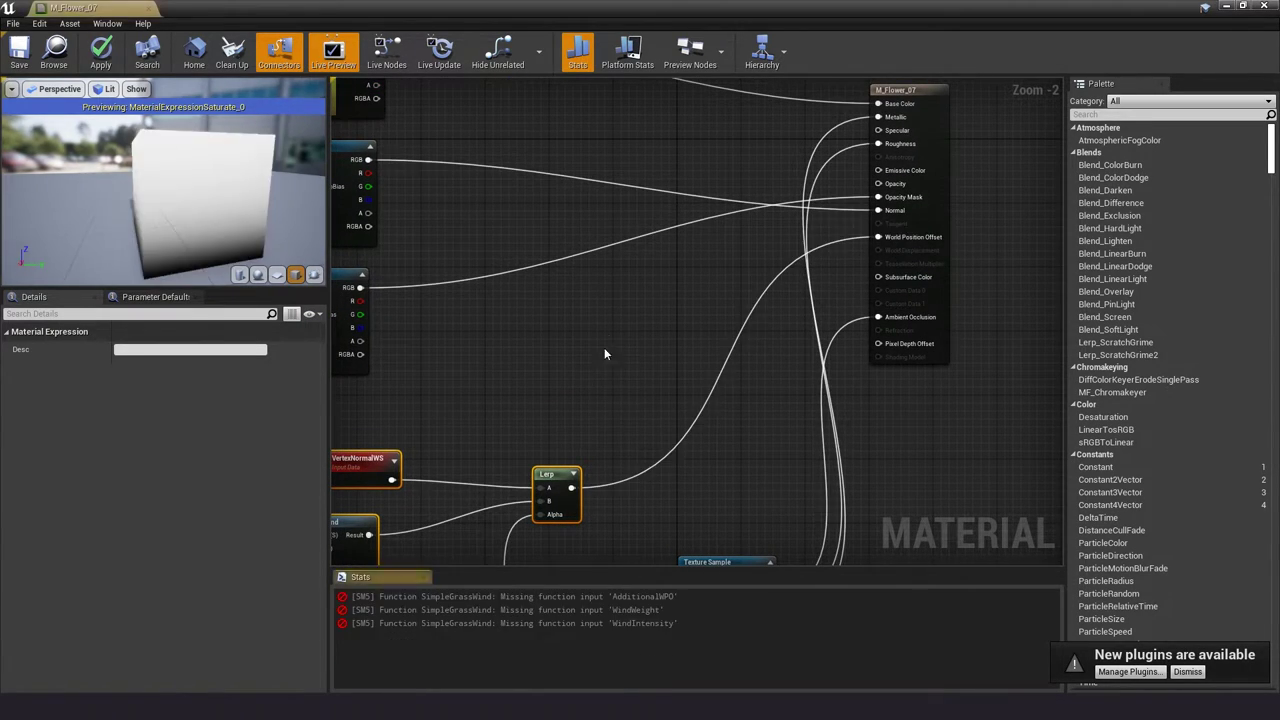
right_drag(604, 347, 789, 218)
- Add an Intensity scalar parameter wired into SimpleGrassWind's WindIntensity
click(468, 358)
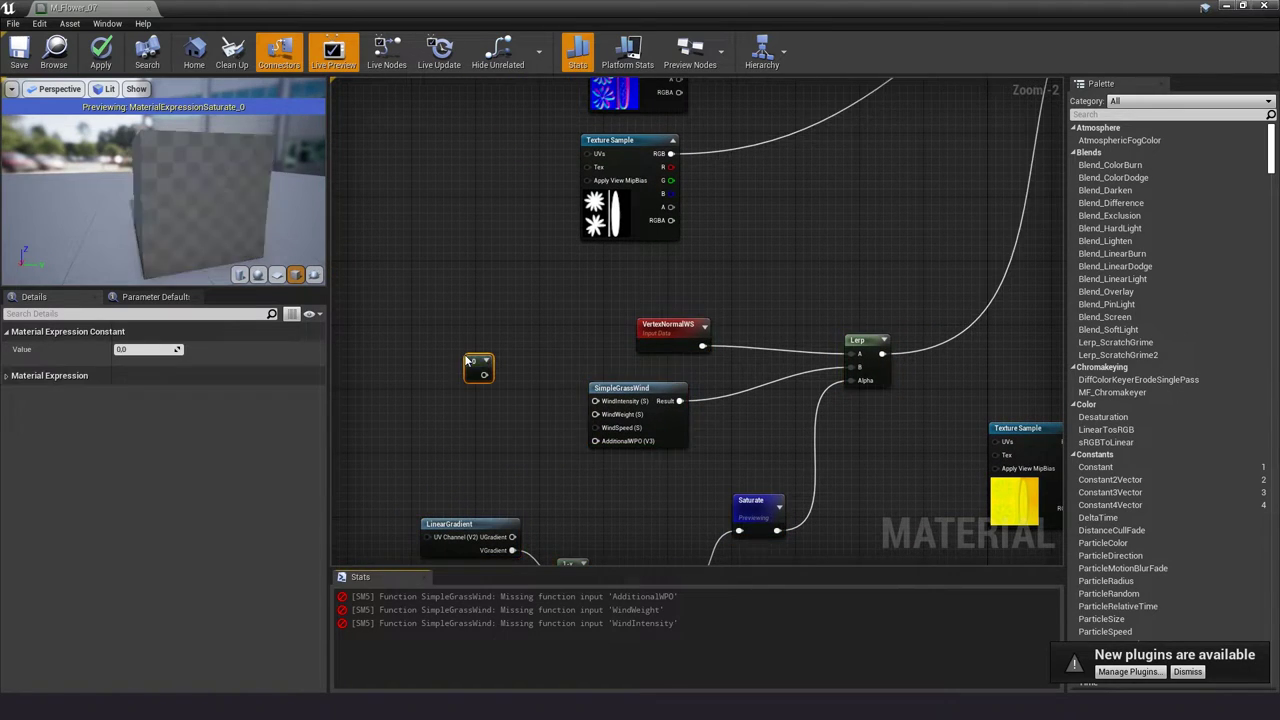
right_click(473, 370)
click(511, 420)
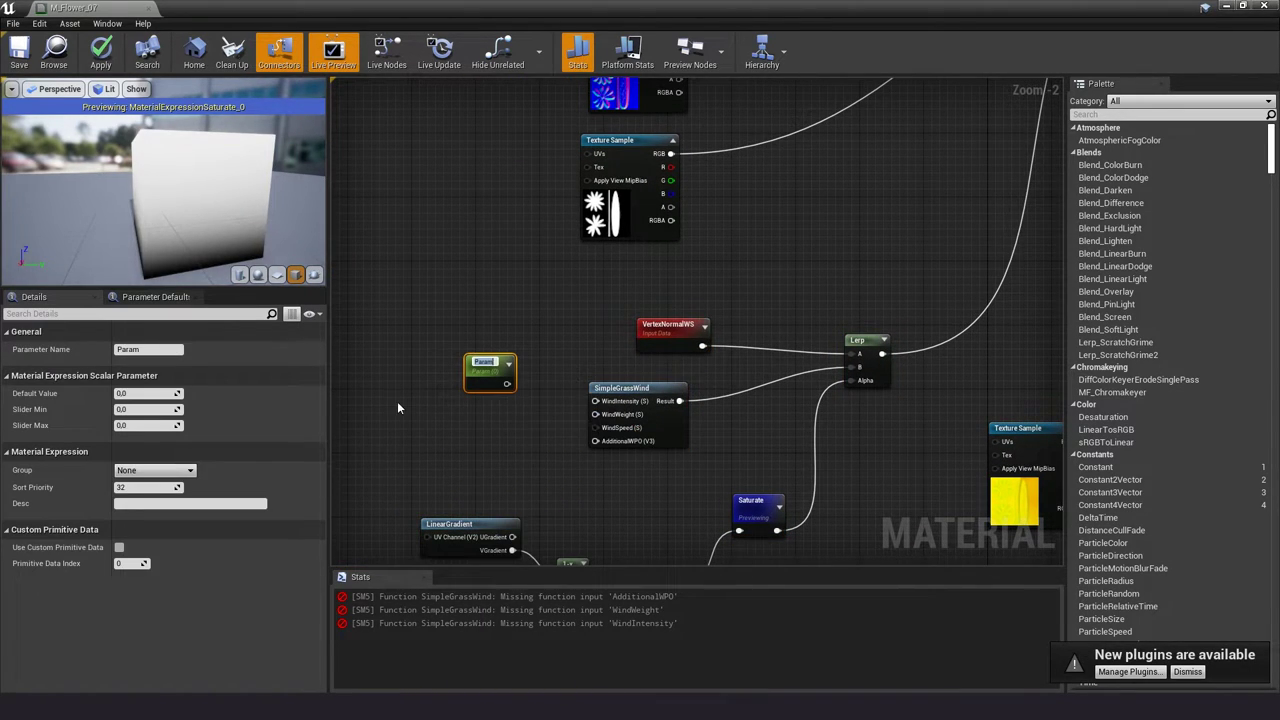
text(In)
text(ten)
text(sity)
key(Return)
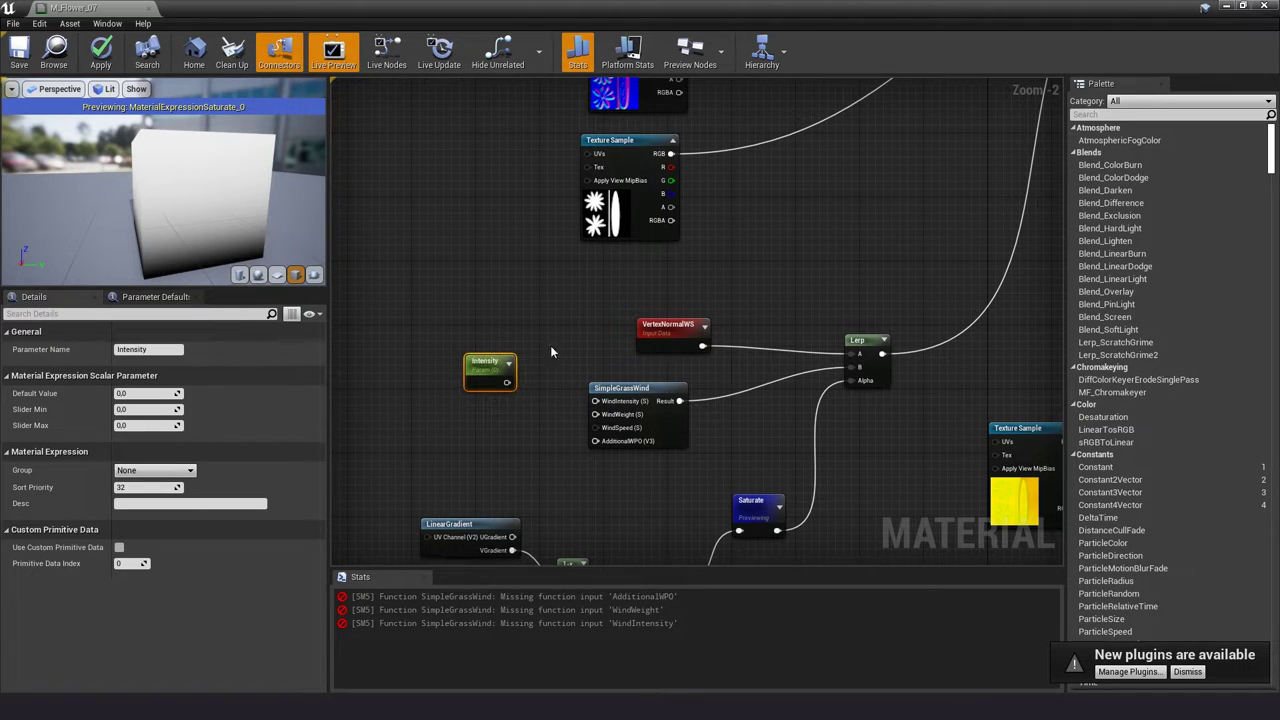
drag(507, 382, 596, 401)
- Add a Weight scalar parameter wired into WindWeight
right_click(477, 429)
click(463, 449)
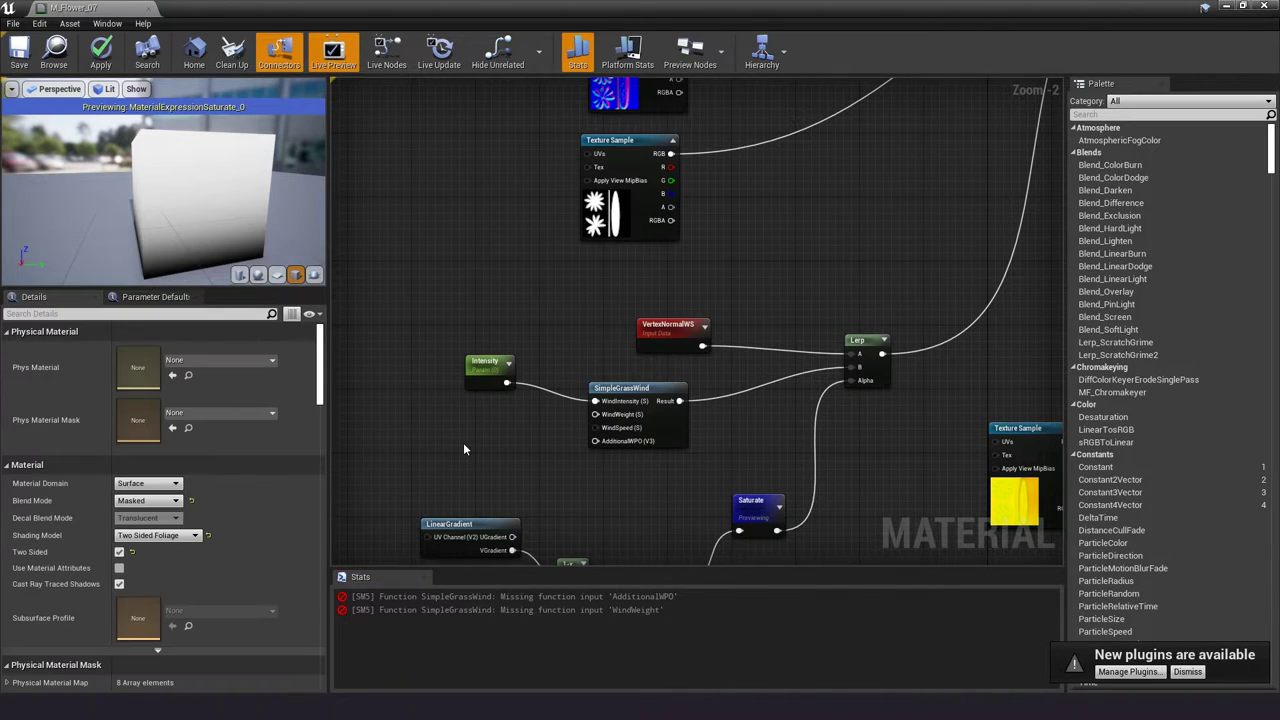
click(463, 449)
right_click(481, 463)
mouse_move(507, 646)
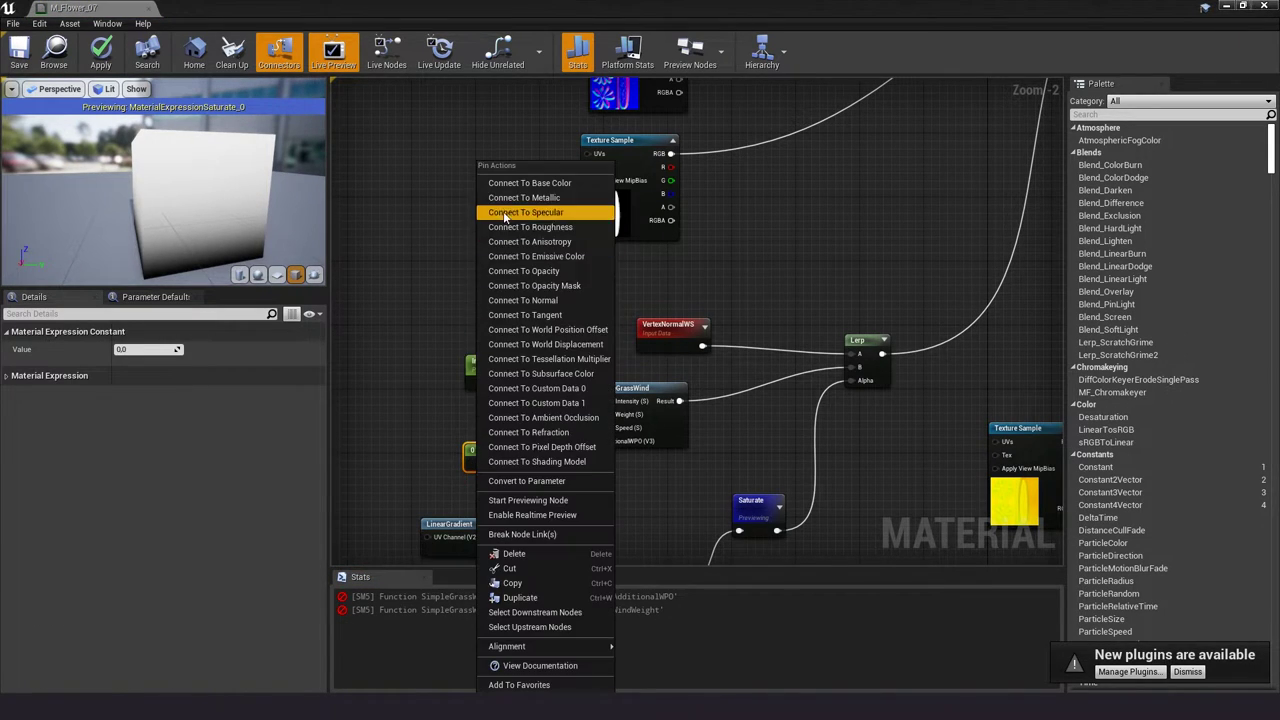
click(440, 480)
right_click(476, 455)
click(515, 238)
text(Weight)
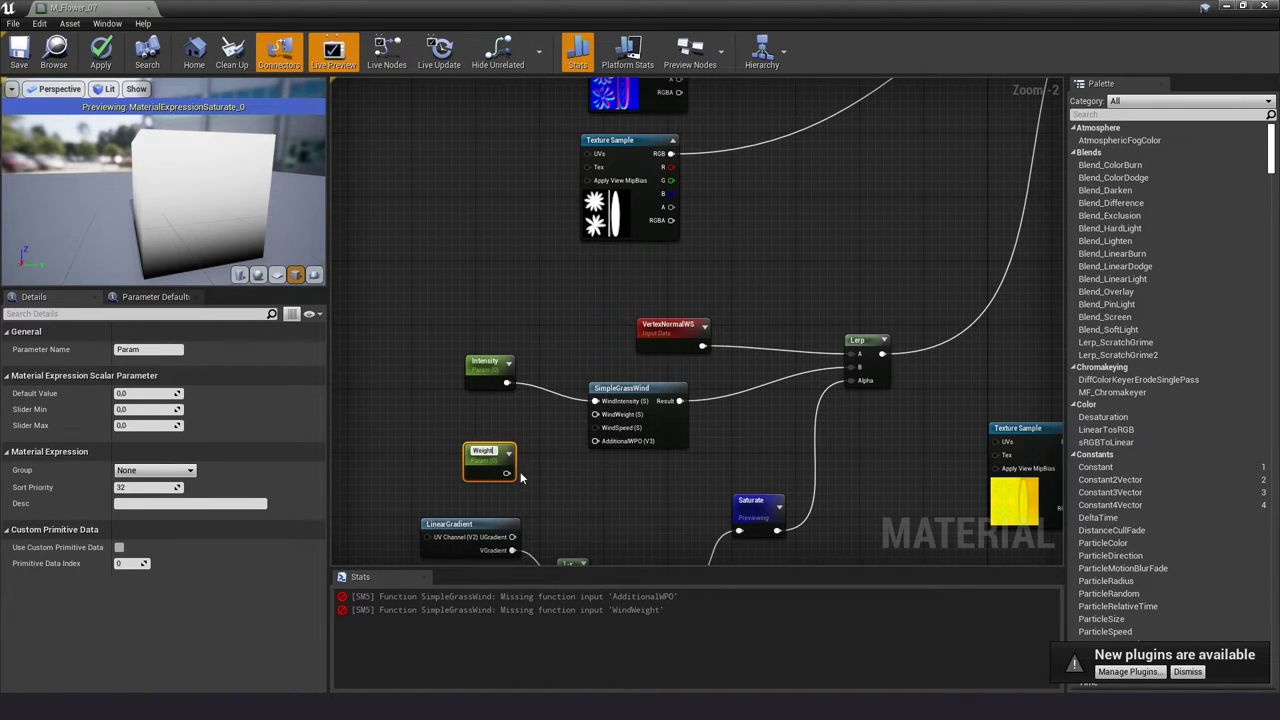
key(Return)
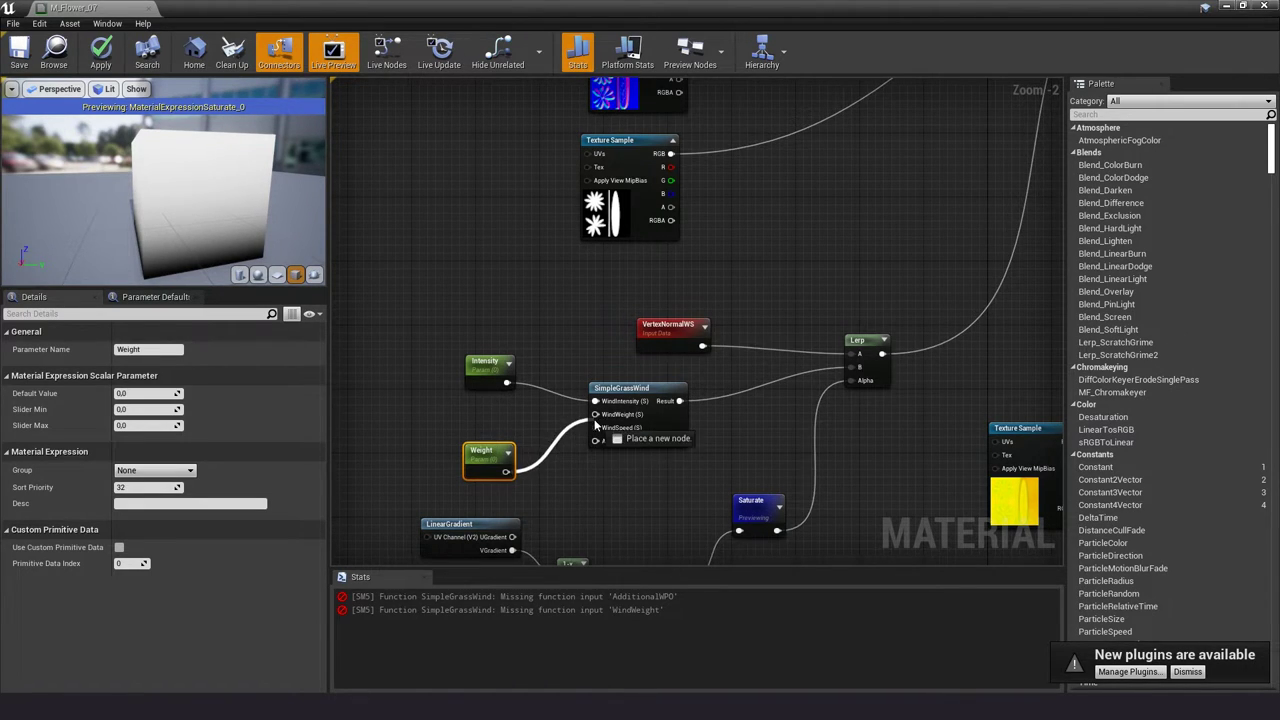
drag(485, 456, 480, 410)
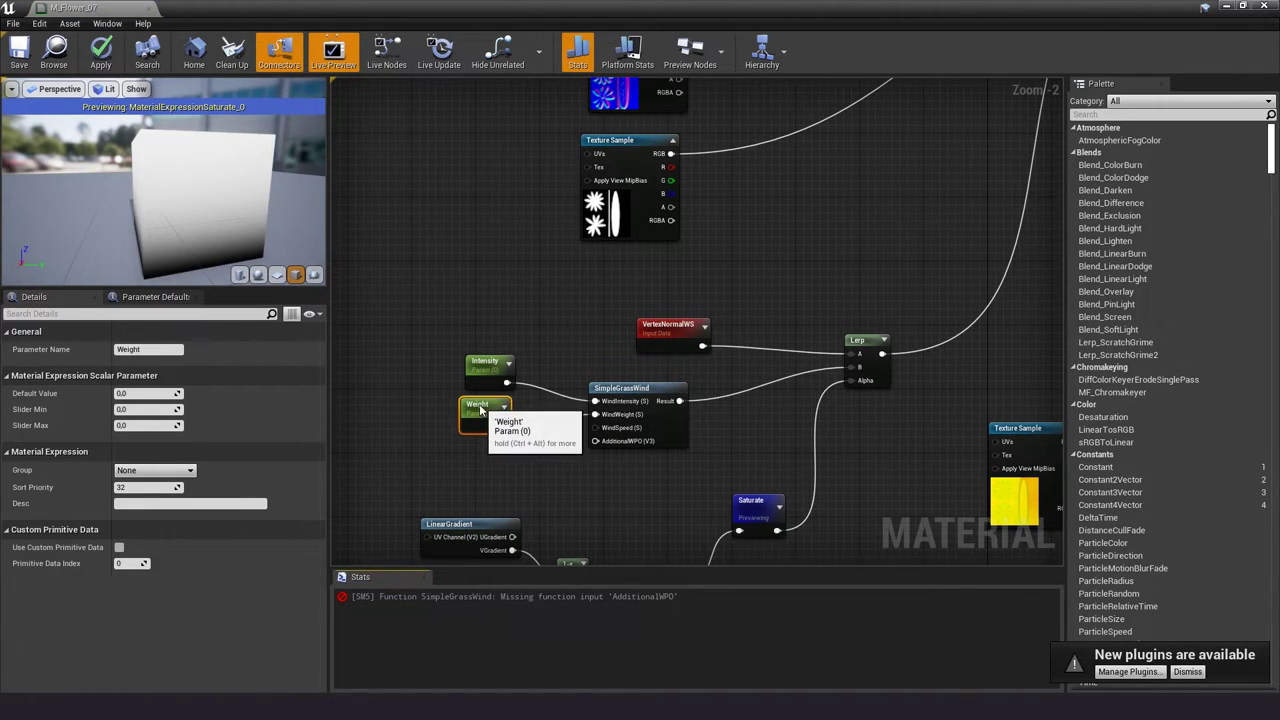
- Add a Speed scalar parameter wired into WindSpeed and tidy the parameter nodes
right_click(462, 467)
click(454, 464)
click(466, 478)
right_click(472, 474)
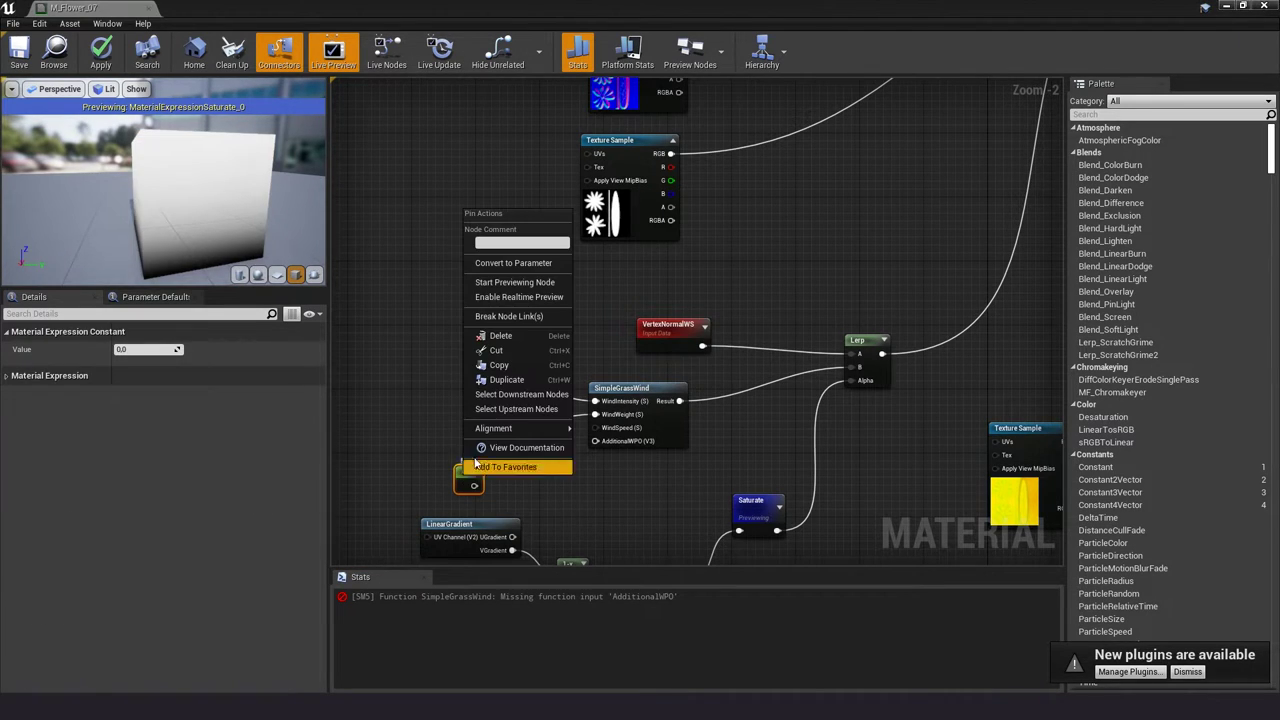
click(513, 262)
text(Spee)
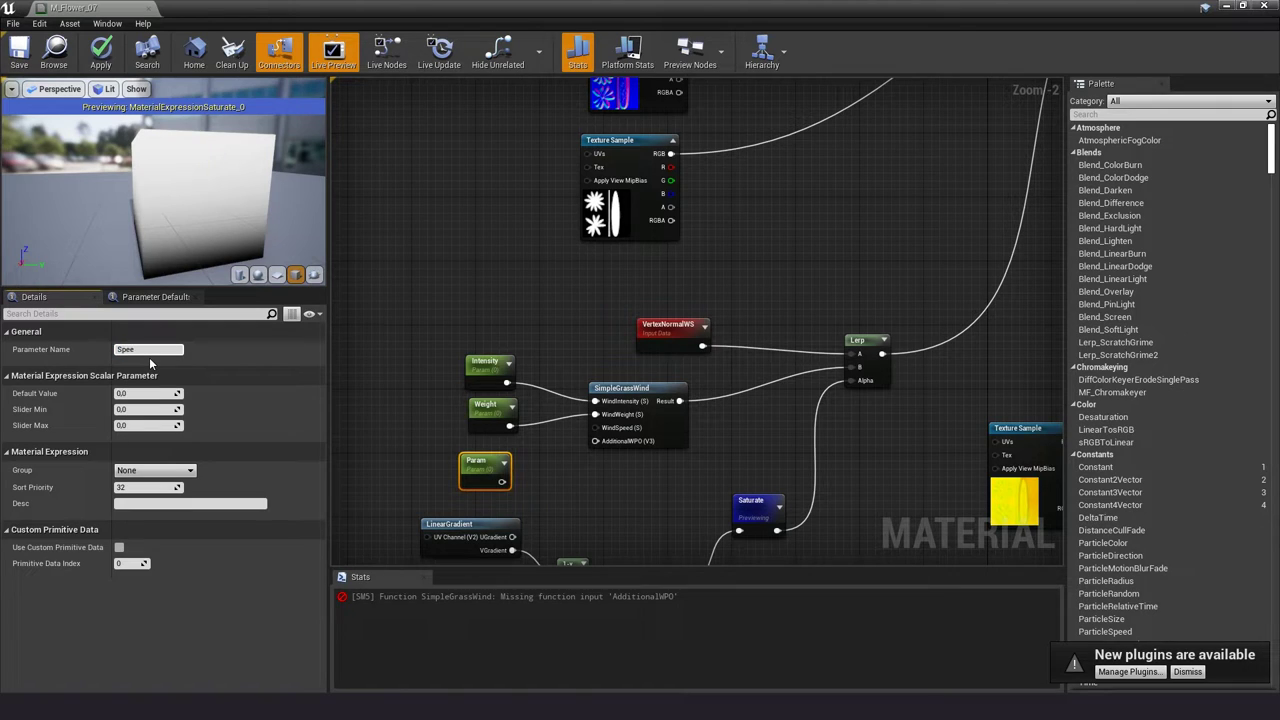
text(d)
key(Return)
drag(501, 484, 596, 427)
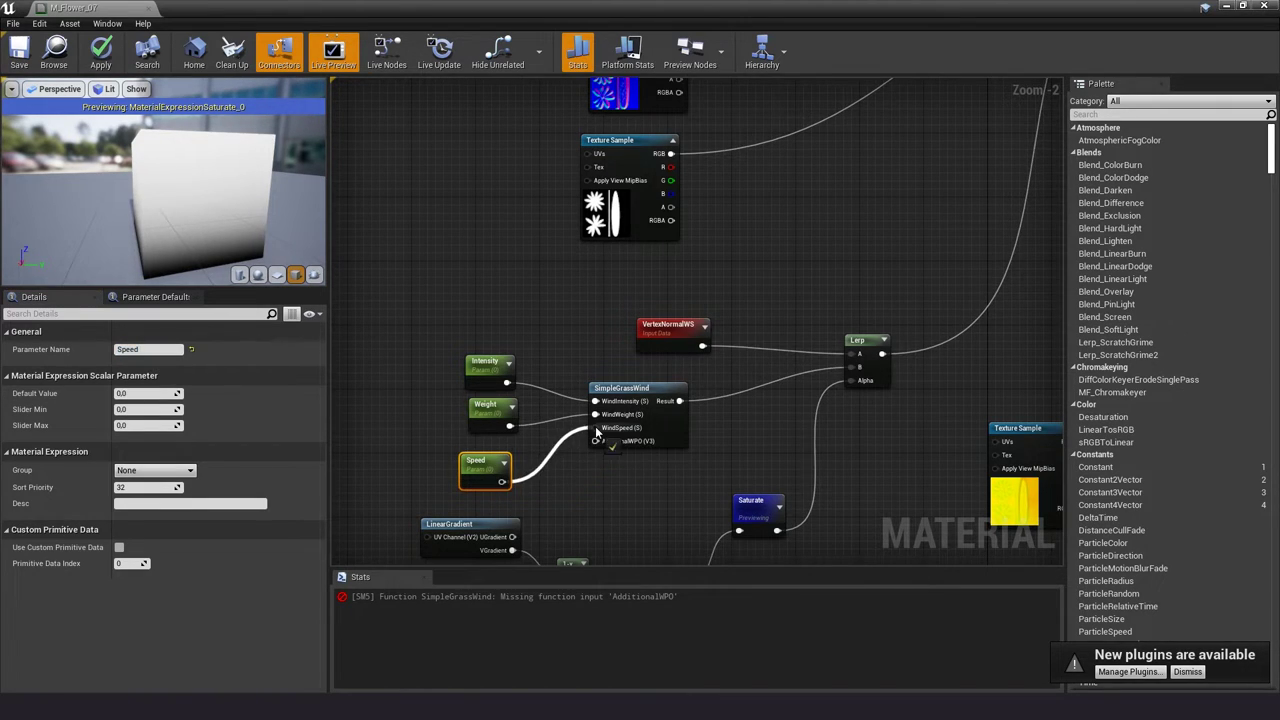
drag(488, 405, 473, 405)
mouse_move(485, 358)
mouse_down()
mouse_move(458, 492)
mouse_move(471, 364)
mouse_up()
- Add a WPO parameter wired into SimpleGrassWind's AdditionalWPO
click(469, 438)
right_click(486, 450)
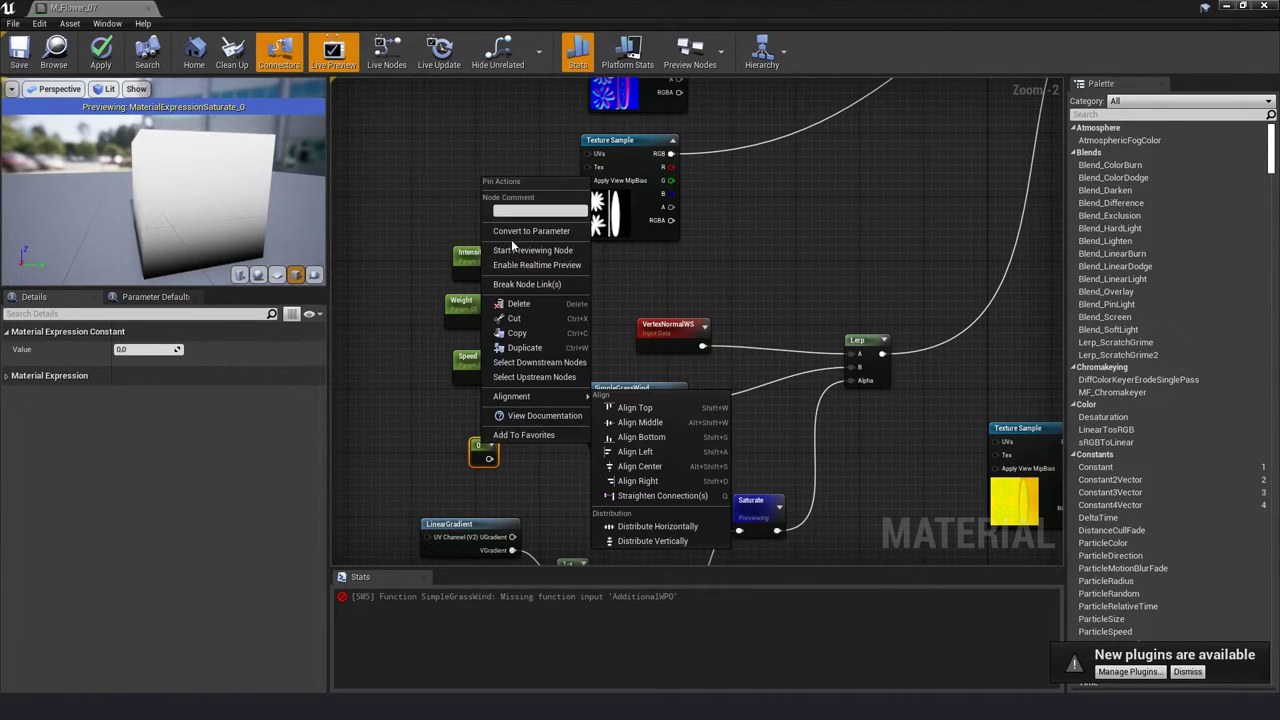
click(511, 239)
text(WPO)
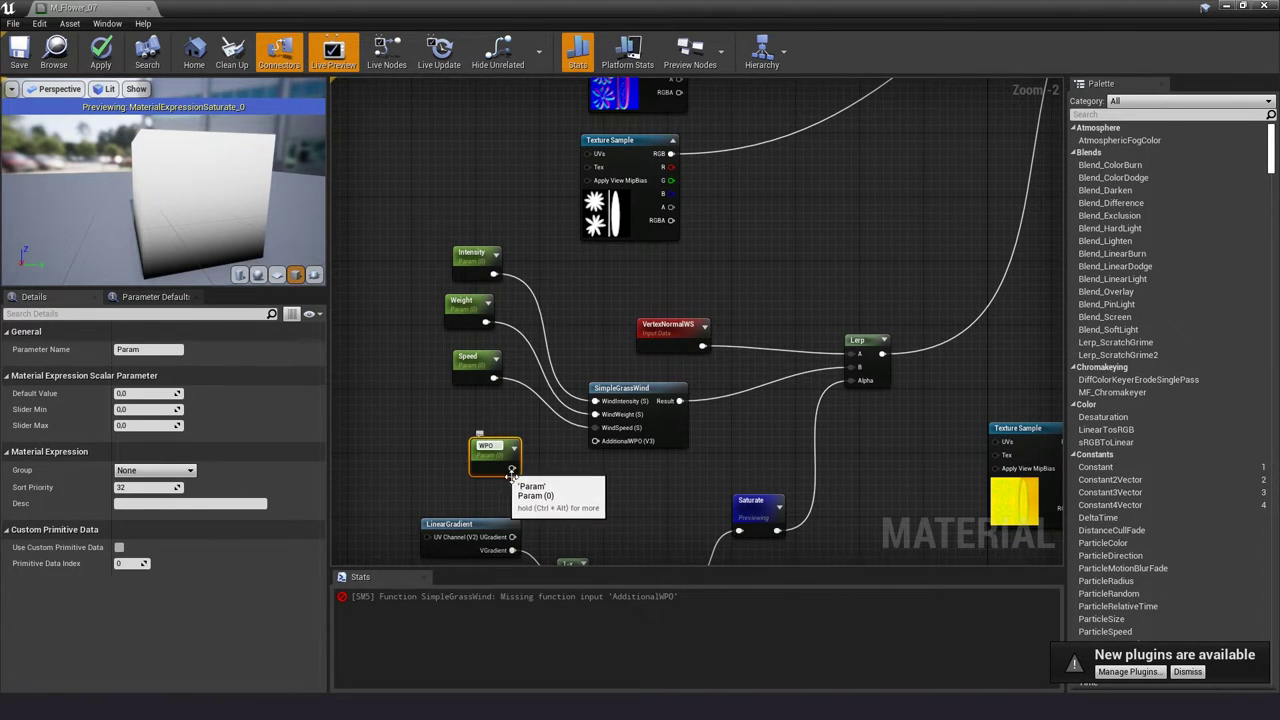
drag(511, 468, 595, 441)
drag(493, 448, 483, 438)
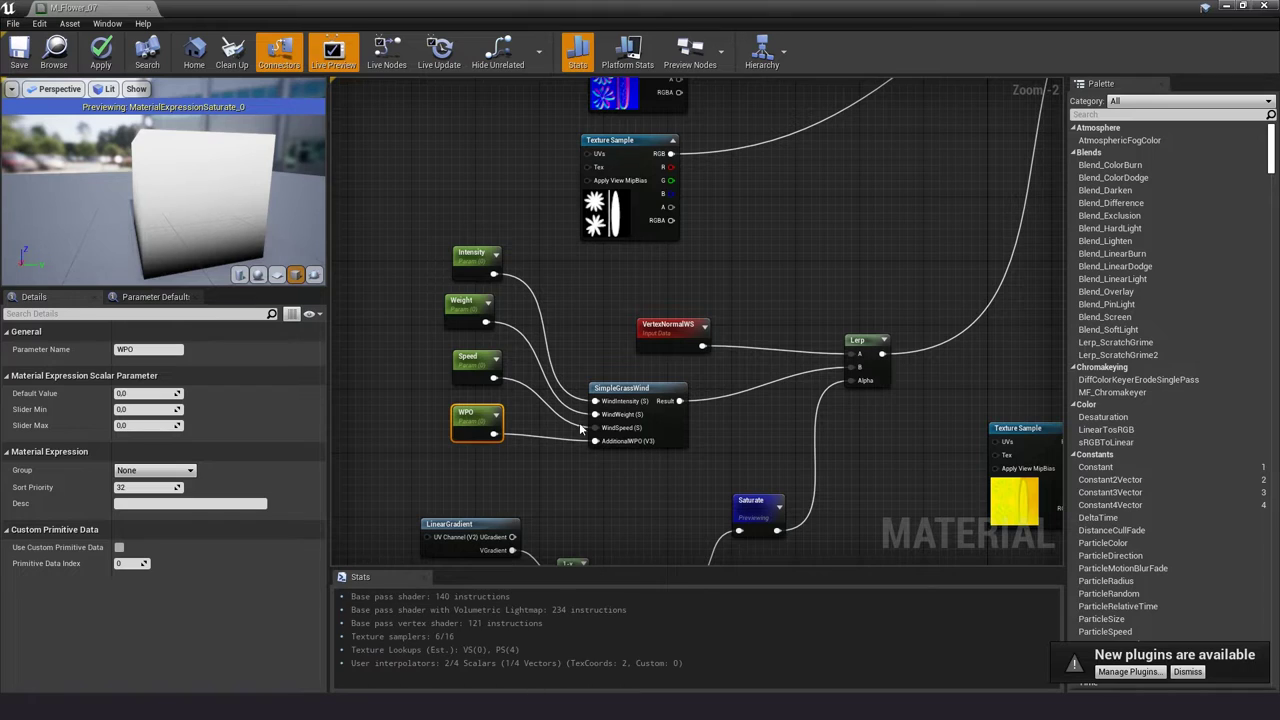
- Put the four wind parameters in the WindParameters group, then apply and save M_Flower_07
right_drag(416, 220, 516, 202)
drag(516, 202, 595, 441)
right_drag(572, 598, 529, 464)
ctrl+click(525, 494)
text(WindParameters)
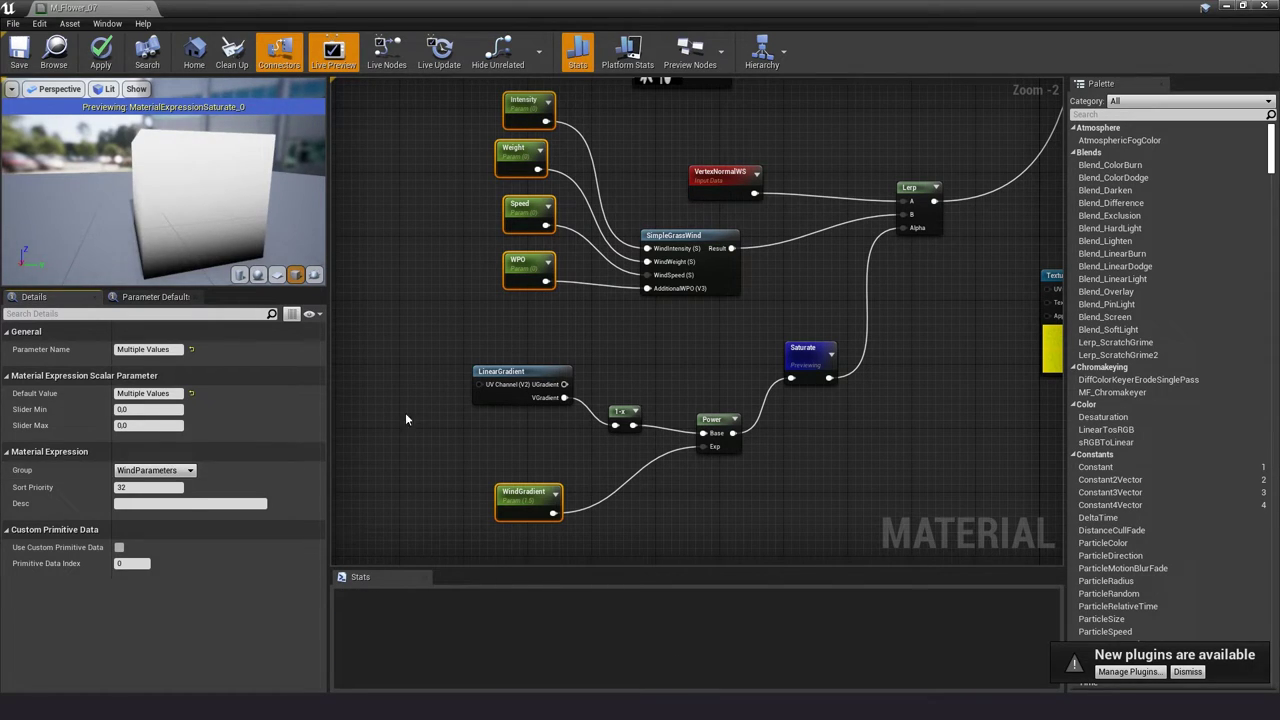
click(405, 412)
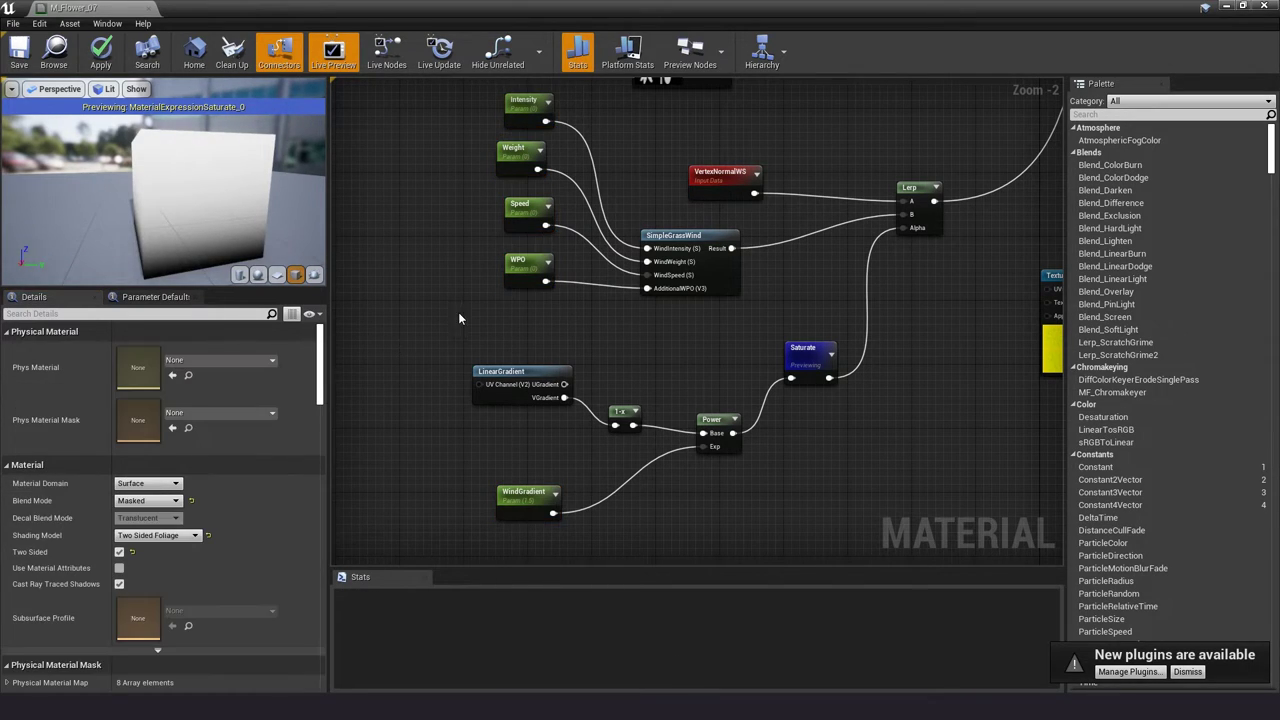
click(102, 62)
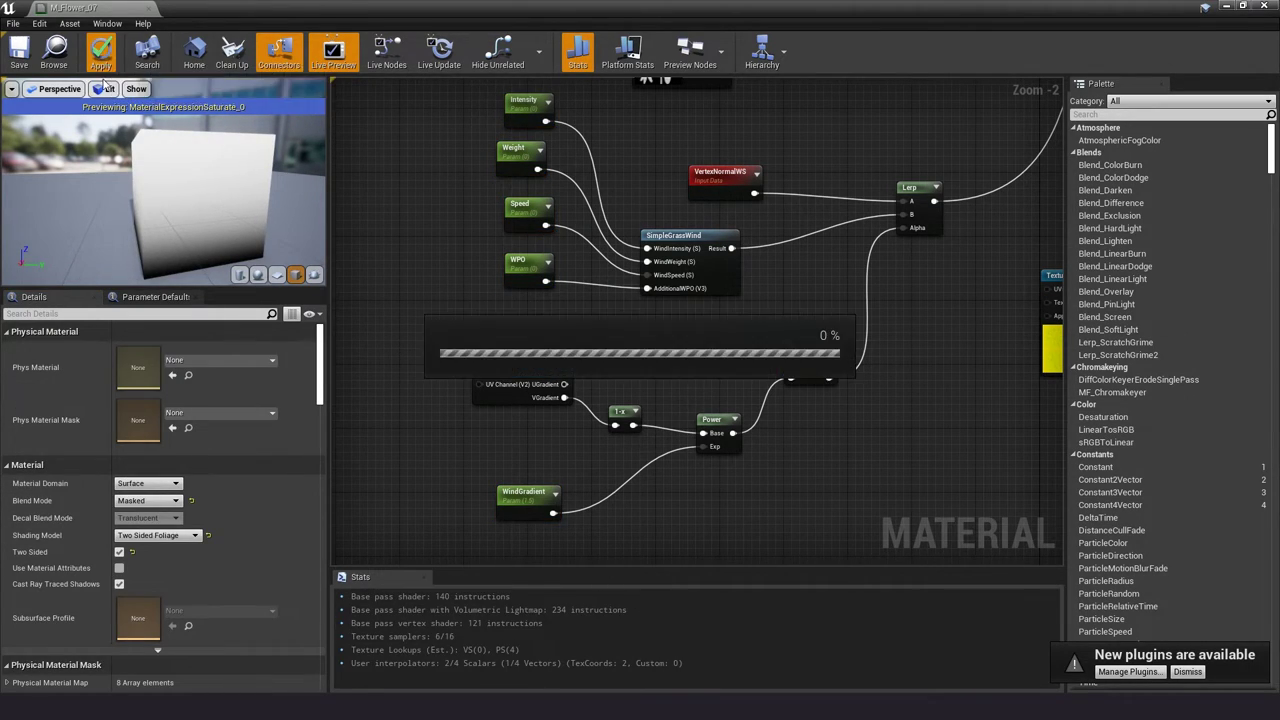
click(20, 66)
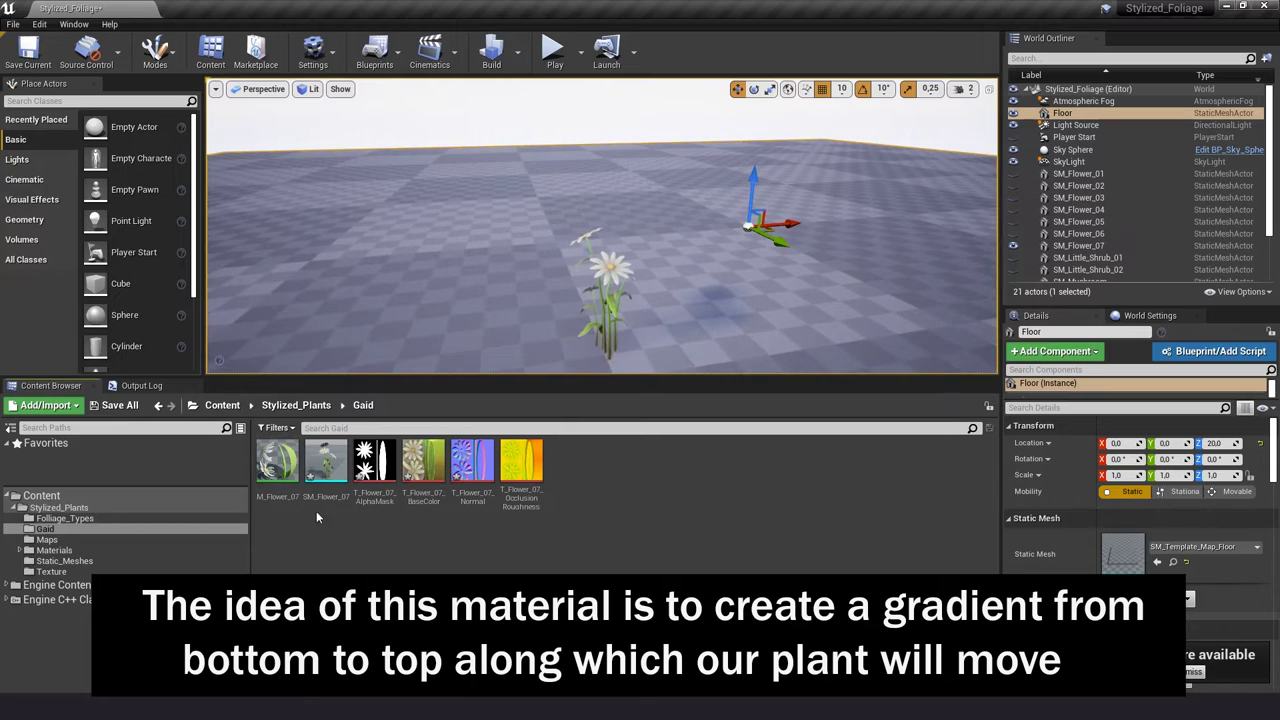
- Create M_Flower_07_Inst from M_Flower_07 and enable its Intensity, Speed, WindGradient and WPO parameters
right_click(285, 468)
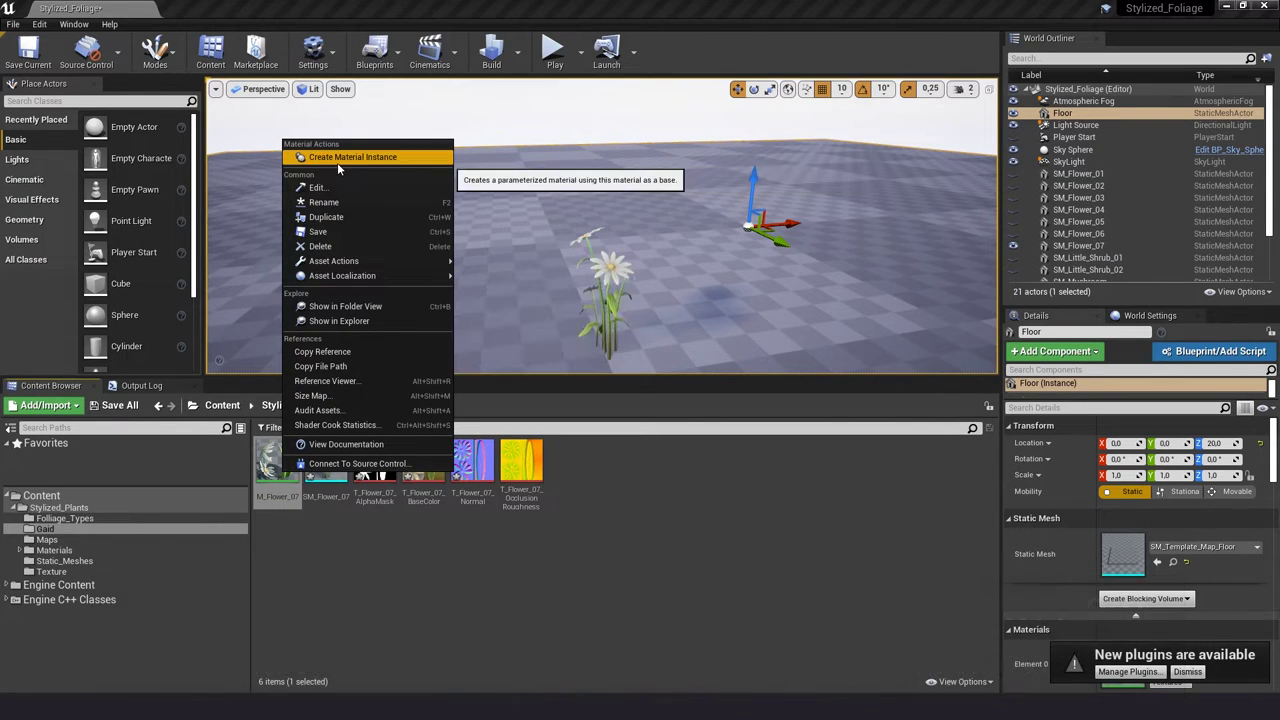
click(337, 157)
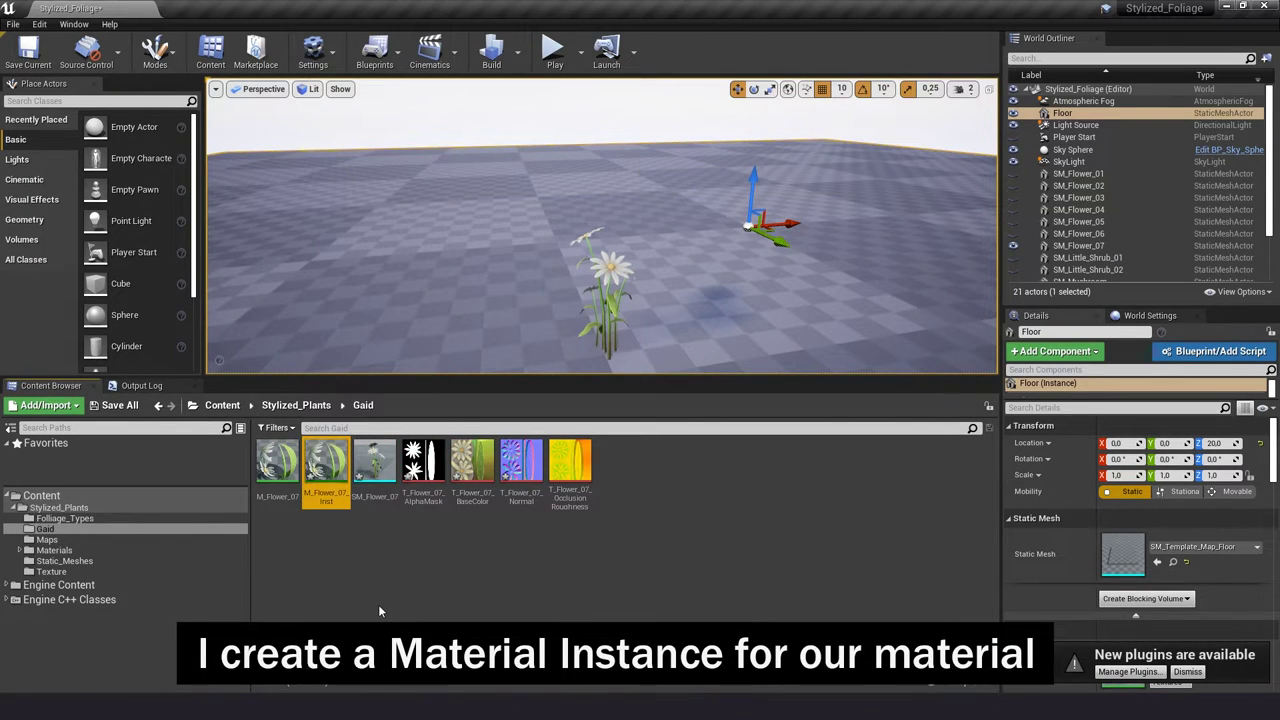
double_click(338, 466)
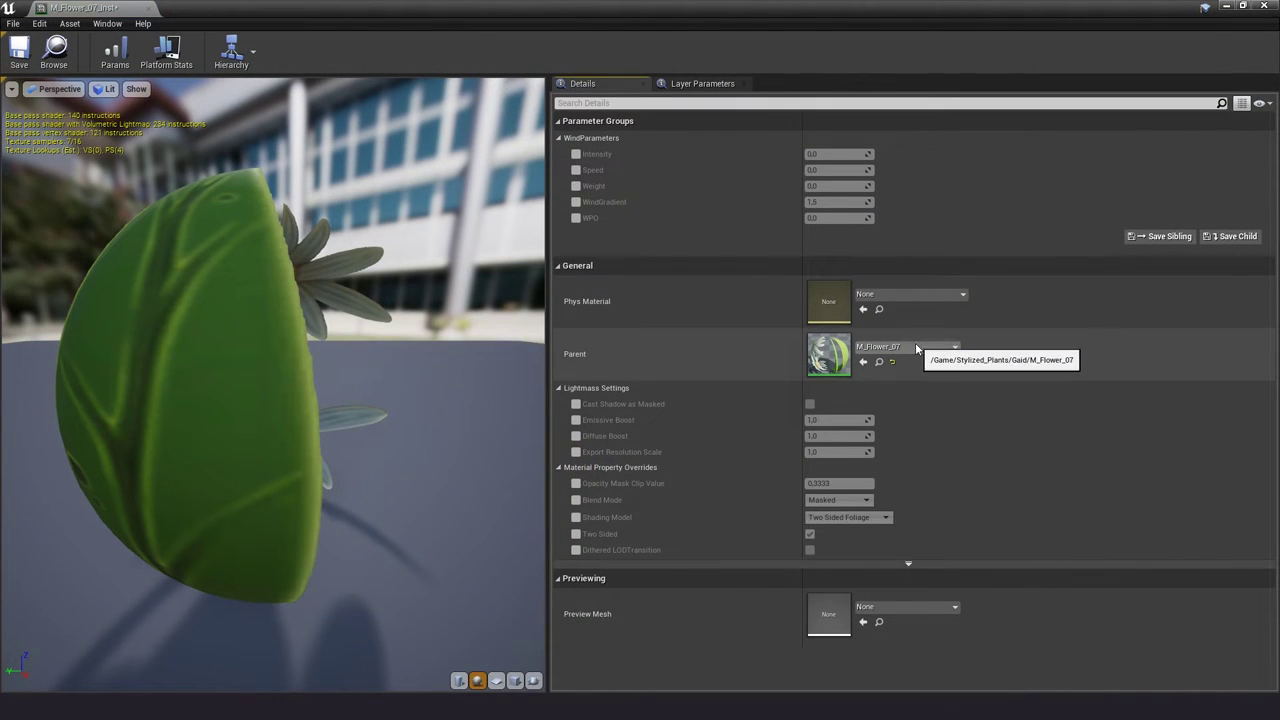
click(576, 154)
click(576, 170)
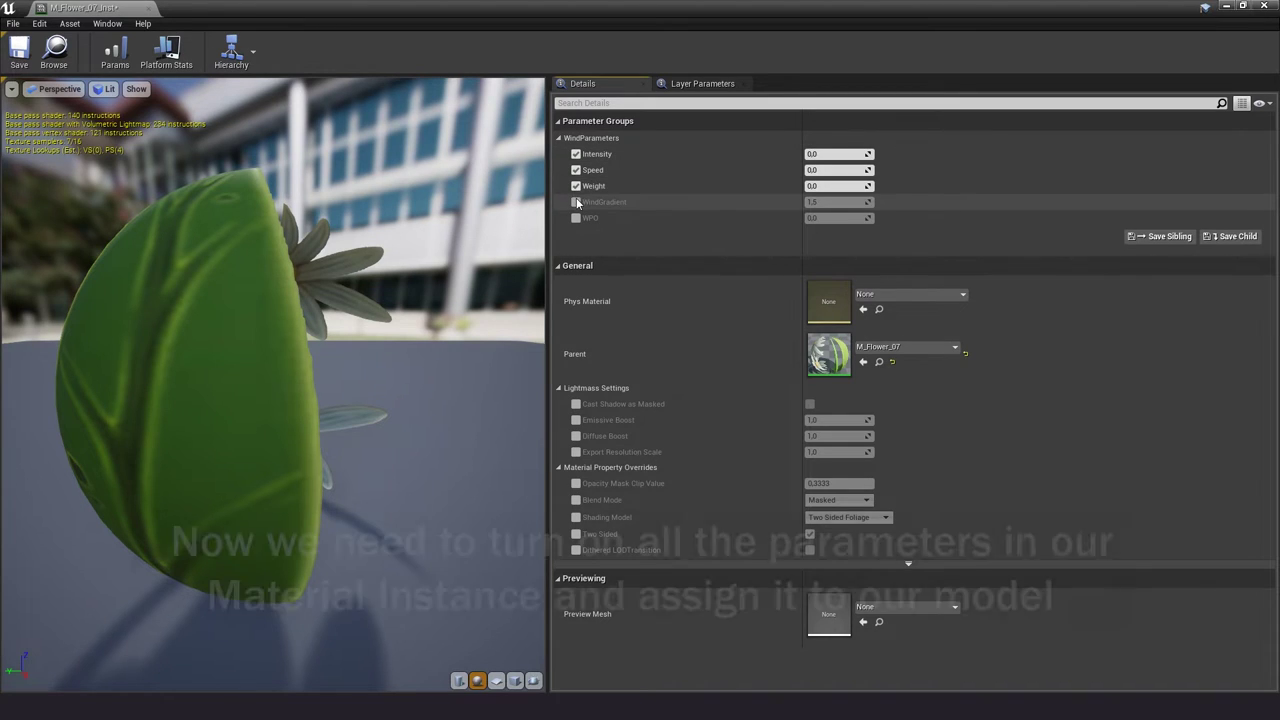
click(576, 202)
click(576, 218)
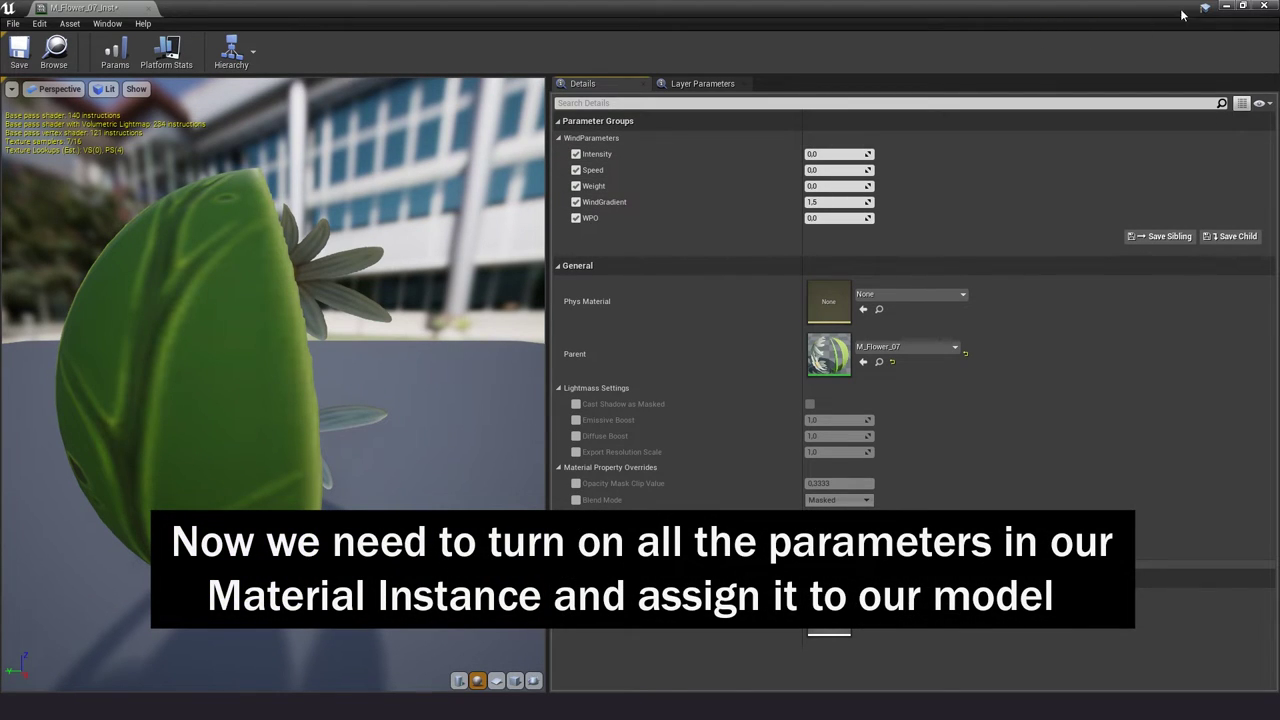
click(1228, 7)
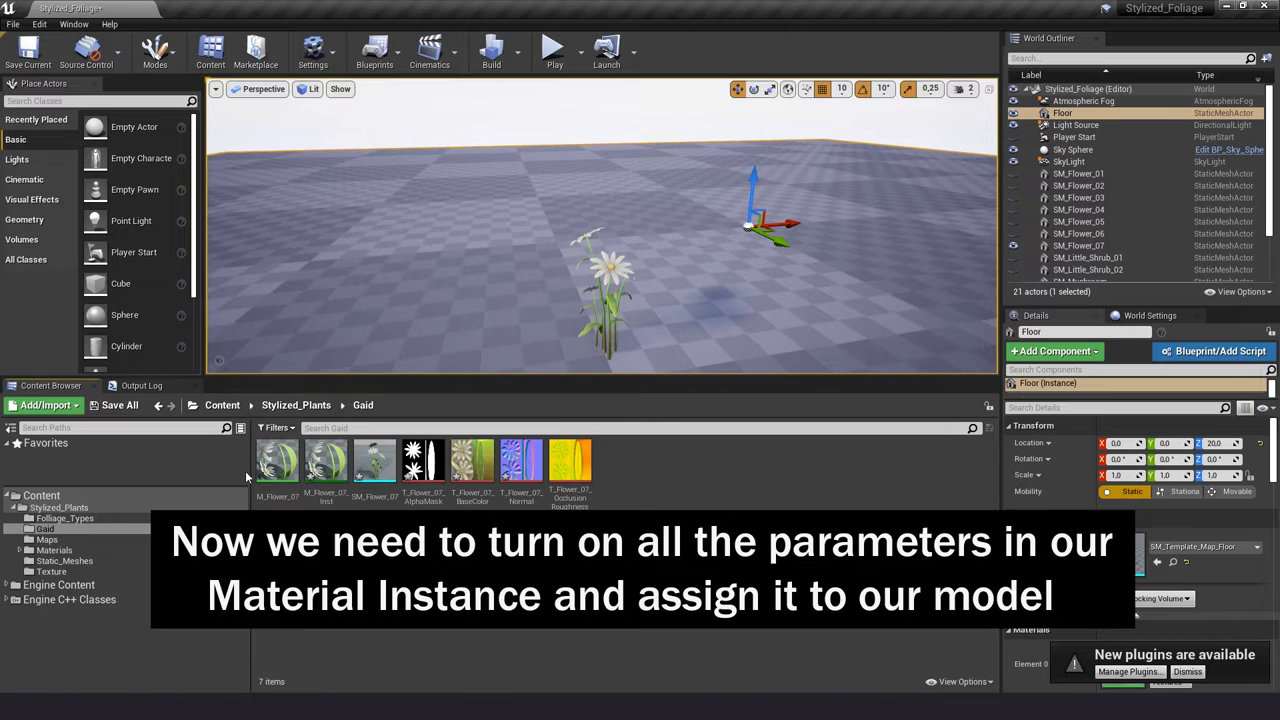
- Assign M_Flower_07_Inst to Element 0 of SM_Flower_07 and save the mesh
double_click(375, 461)
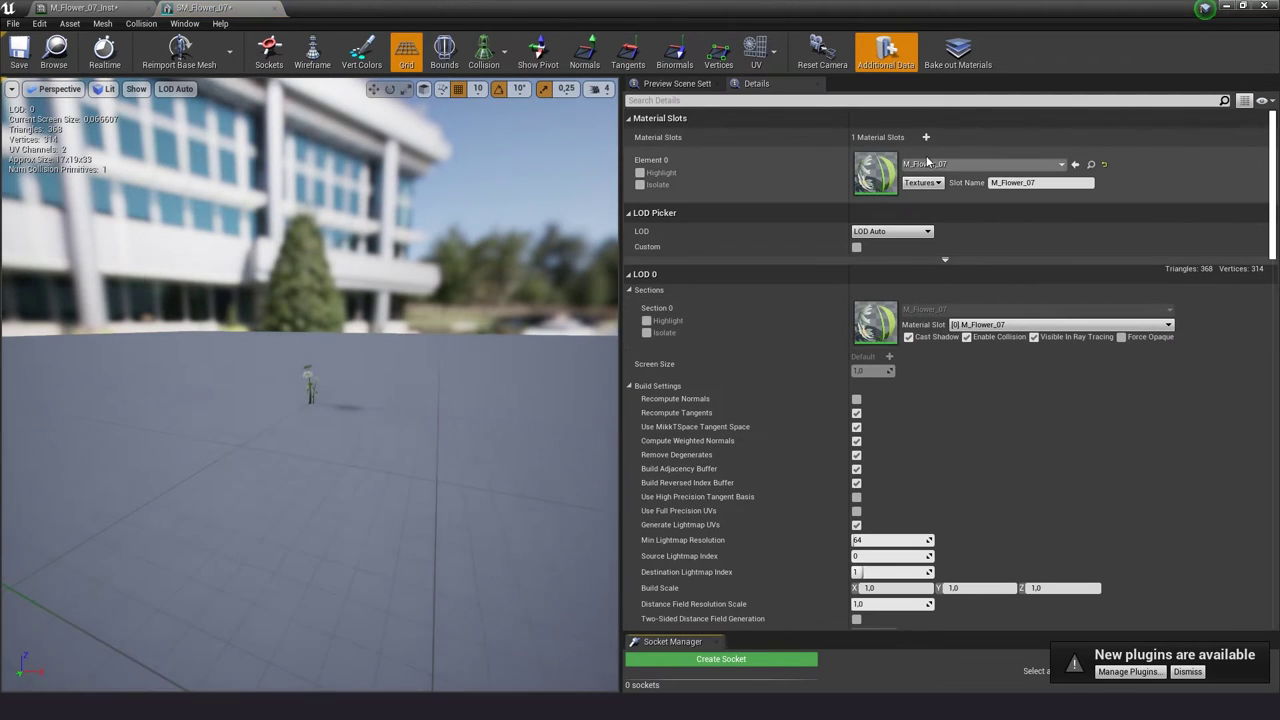
click(950, 164)
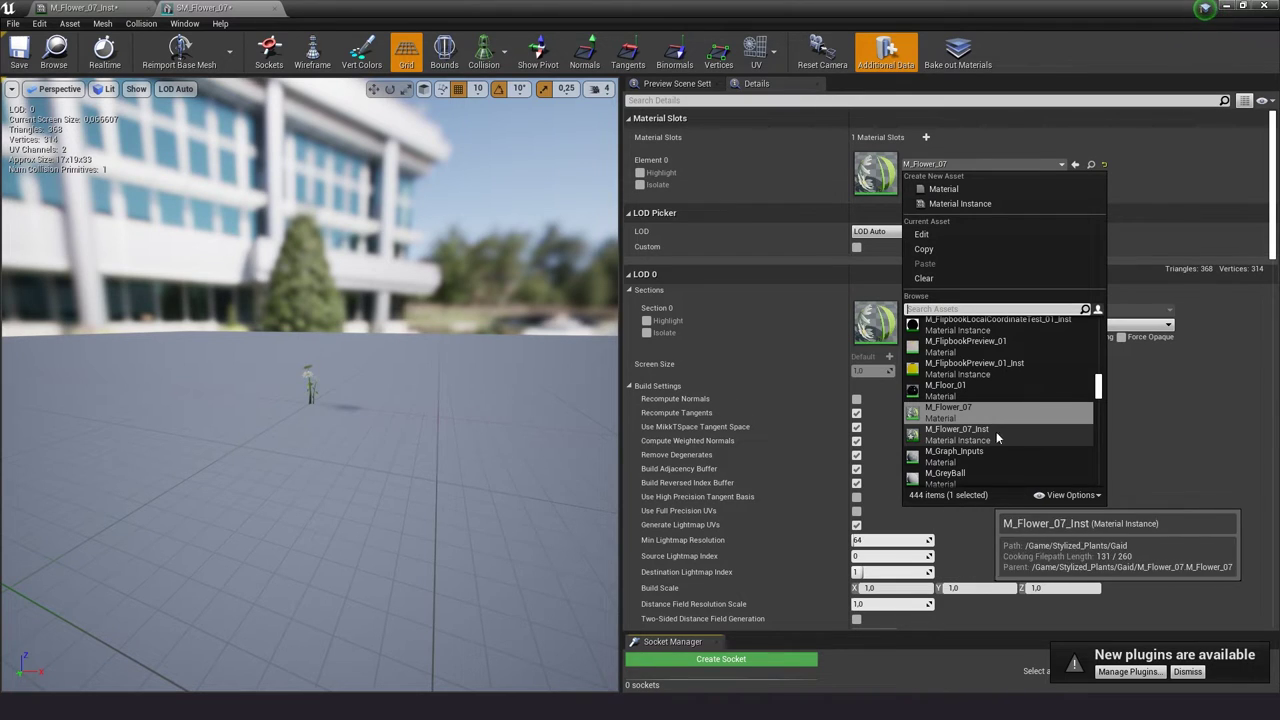
click(951, 432)
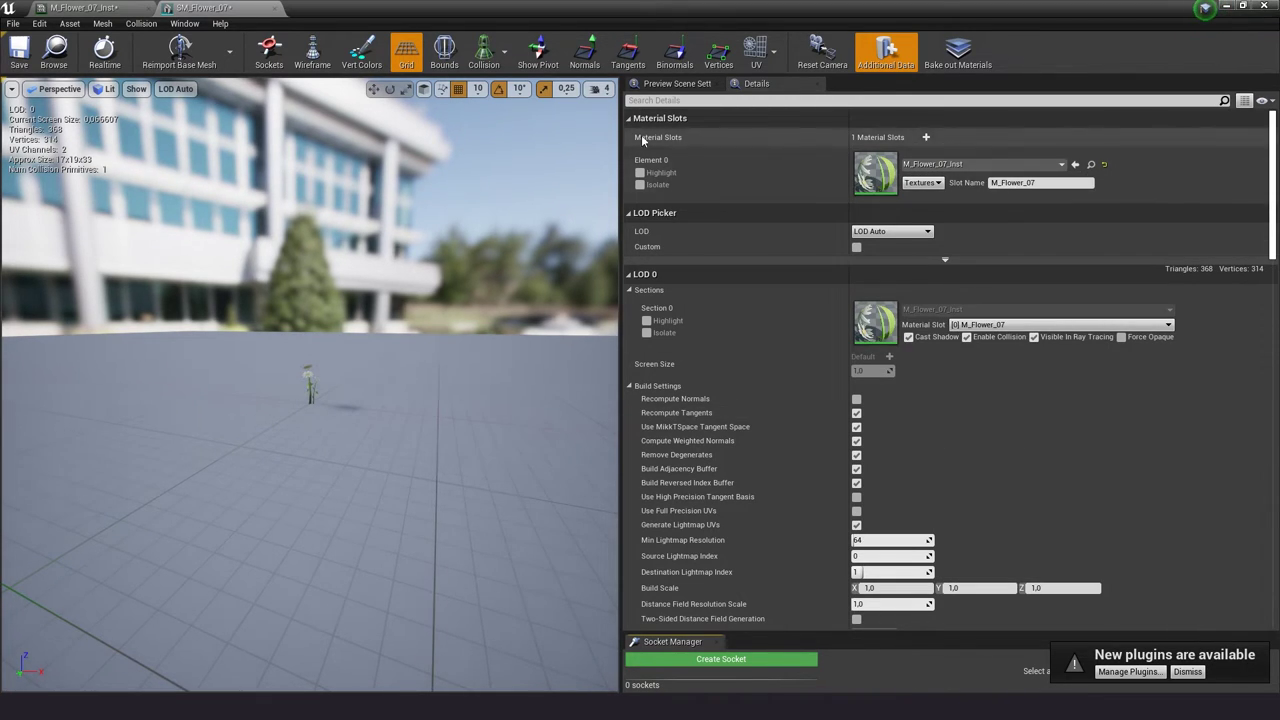
click(18, 50)
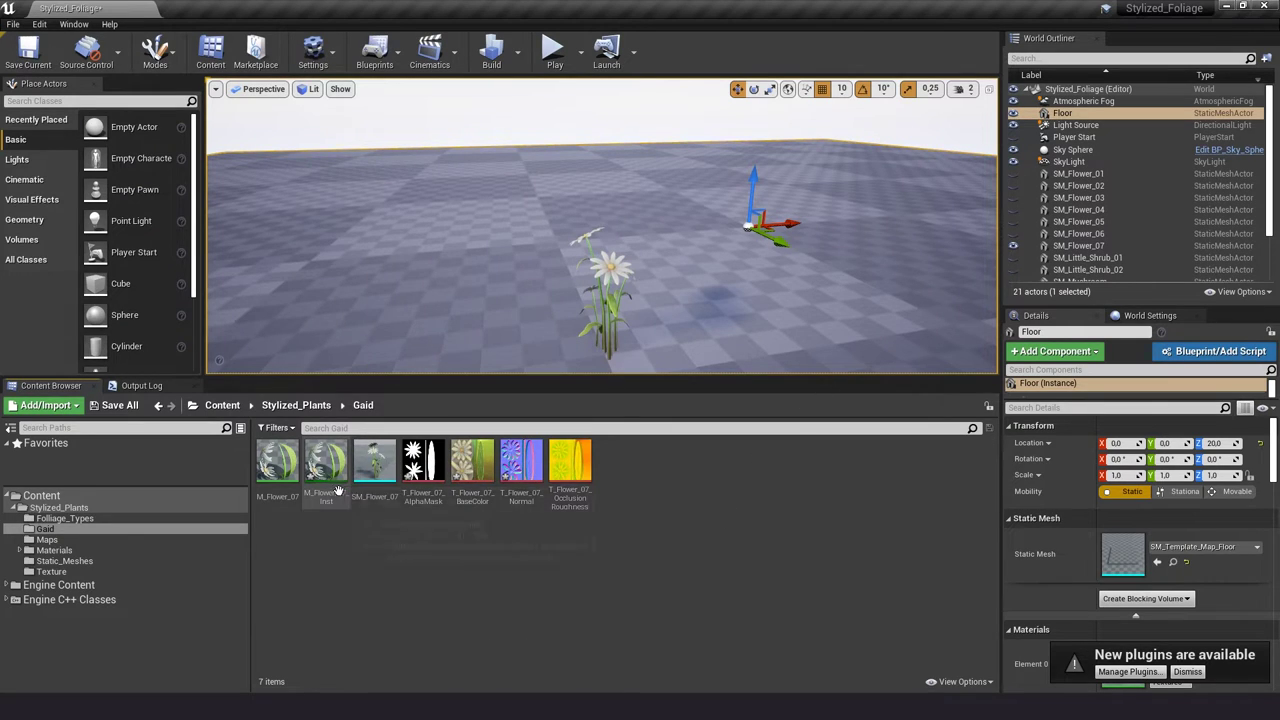
- Open M_Flower_07_Inst as a taller floating window beside the viewport, framing the daisy
click(330, 485)
double_click(330, 485)
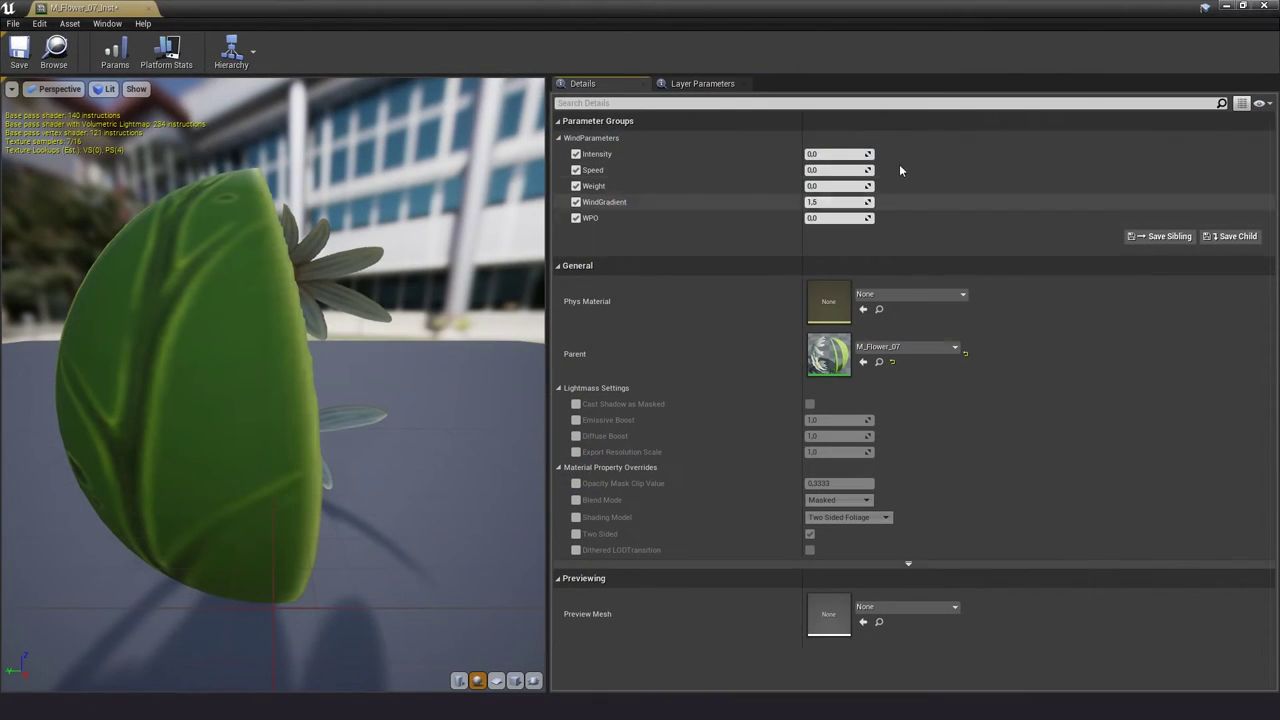
click(1241, 7)
mouse_move(902, 130)
mouse_down()
mouse_move(202, 216)
mouse_move(200, 85)
mouse_up()
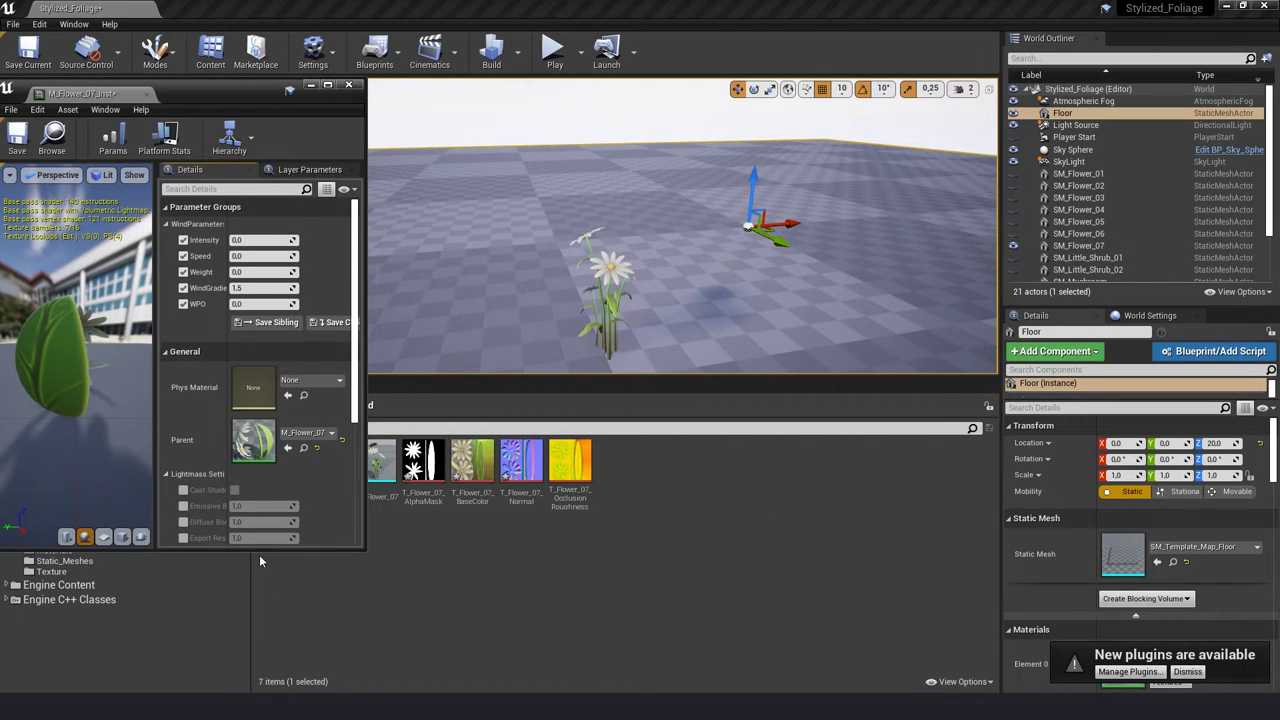
drag(262, 559, 262, 670)
right_drag(680, 230, 700, 220)
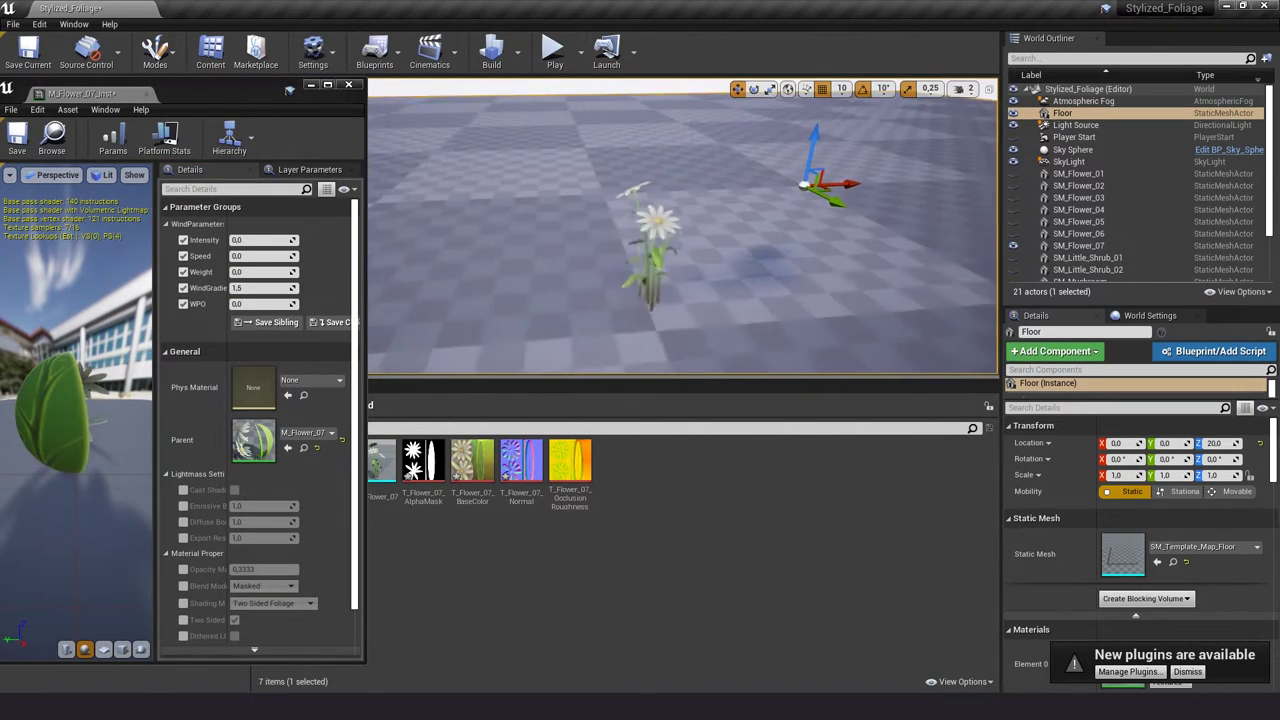
- Adjust Intensity to 0.2, Weight, WindGradient to 0.54842 and WPO to 0 while watching the daisy sway
click(262, 241)
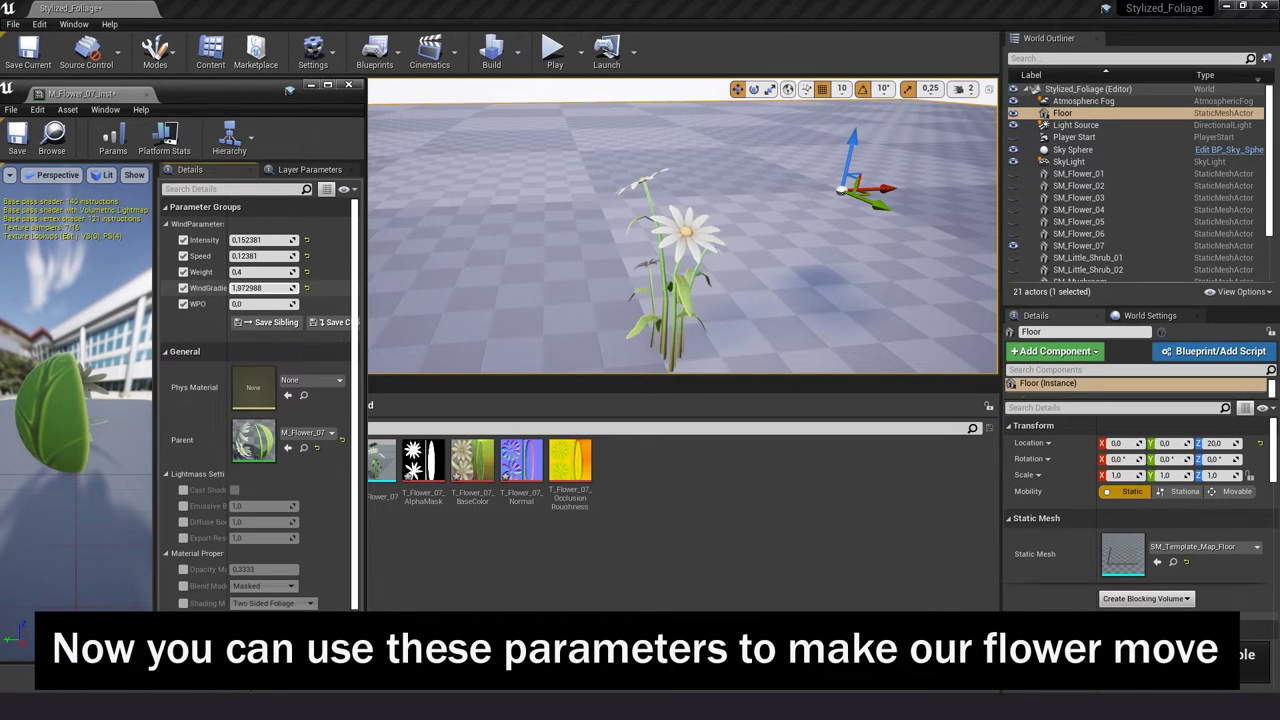
drag(262, 303, 240, 303)
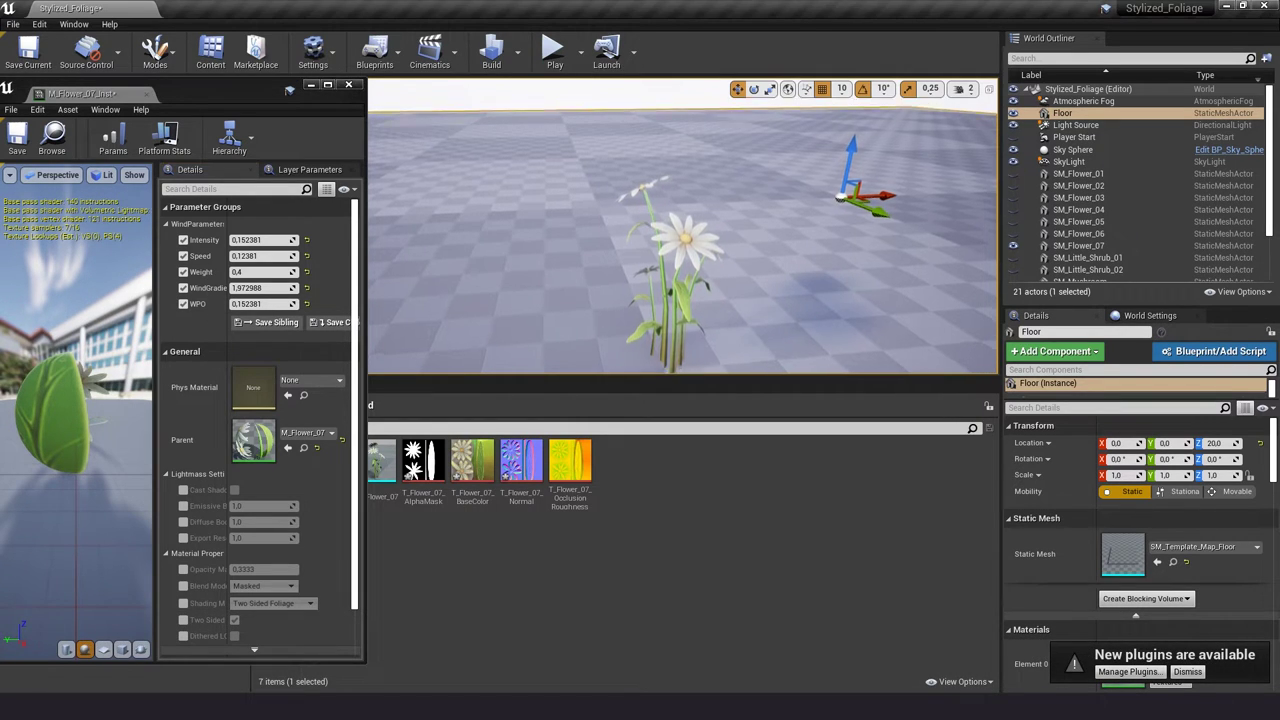
right_drag(592, 301, 545, 290)
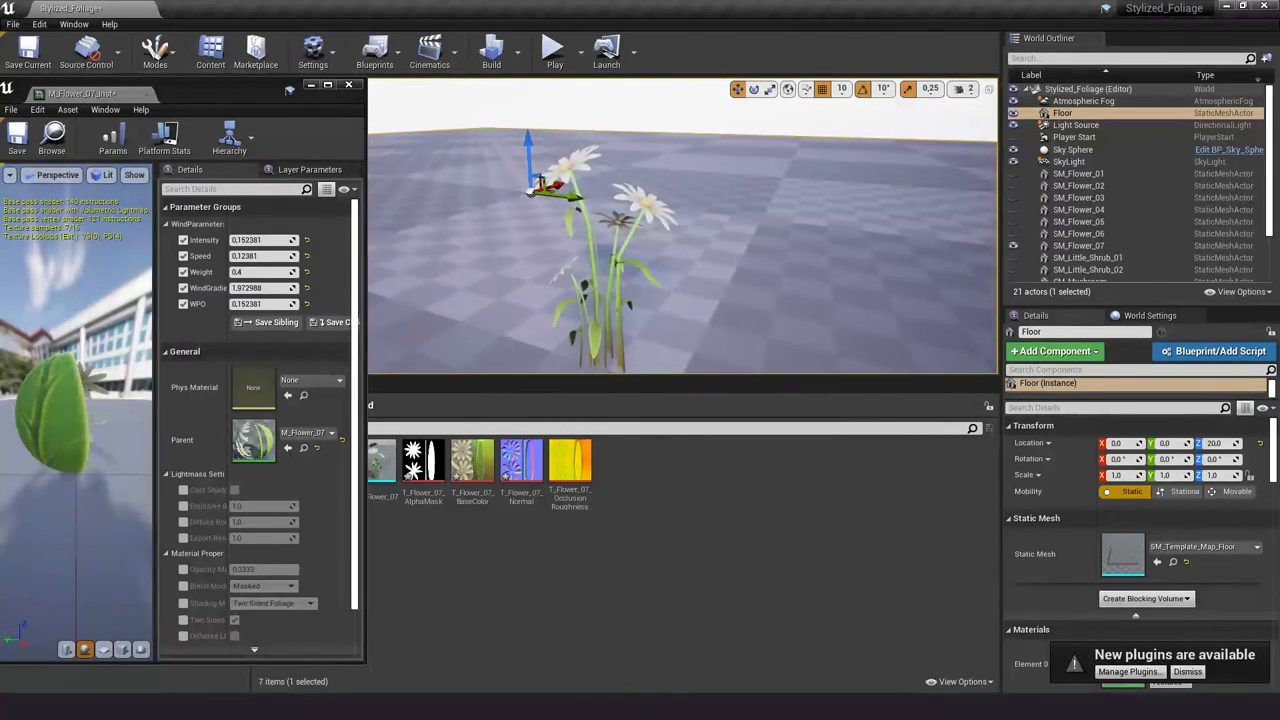
click(246, 242)
mouse_move(262, 271)
mouse_down()
mouse_move(290, 271)
mouse_move(230, 287)
mouse_up()
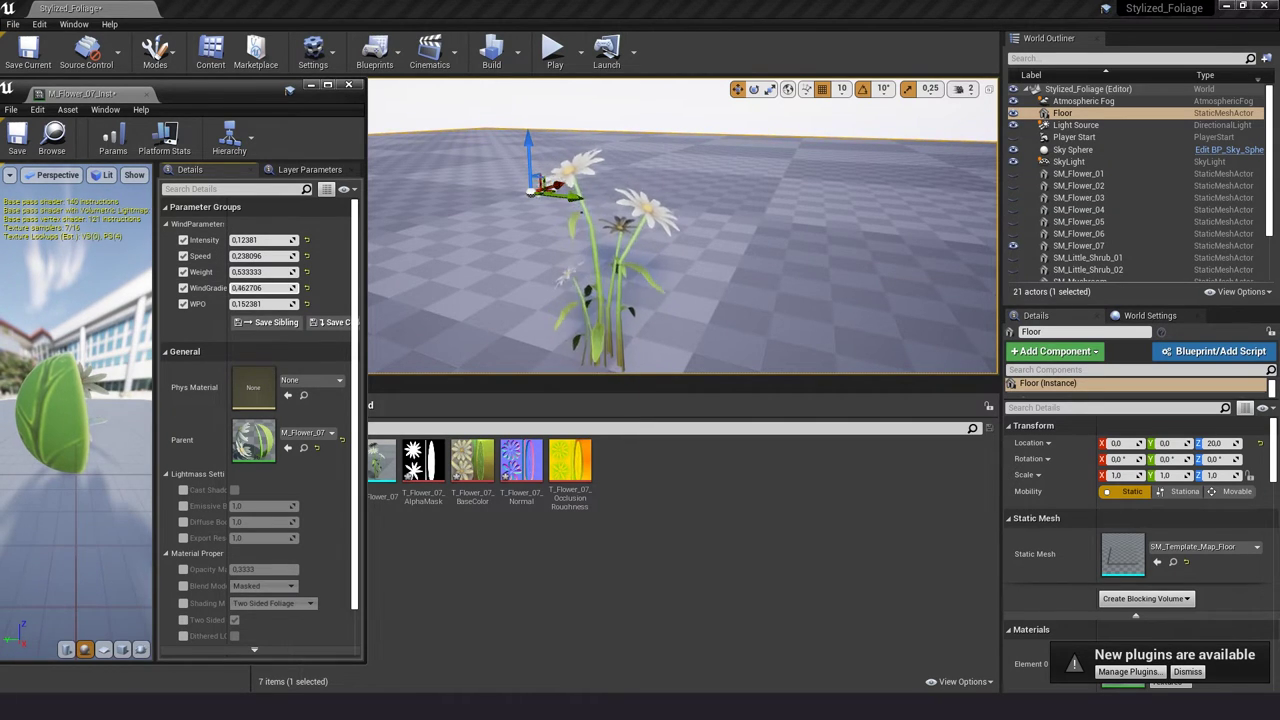
drag(245, 271, 288, 302)
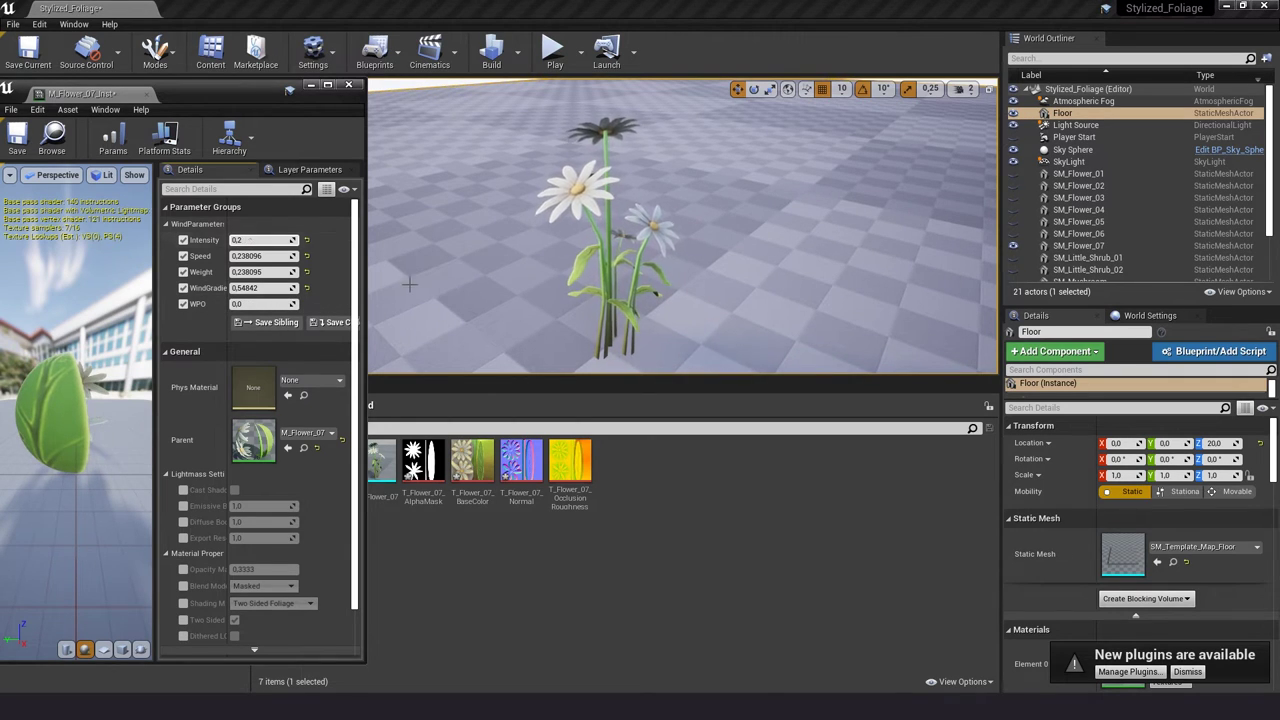
drag(588, 272, 588, 330)
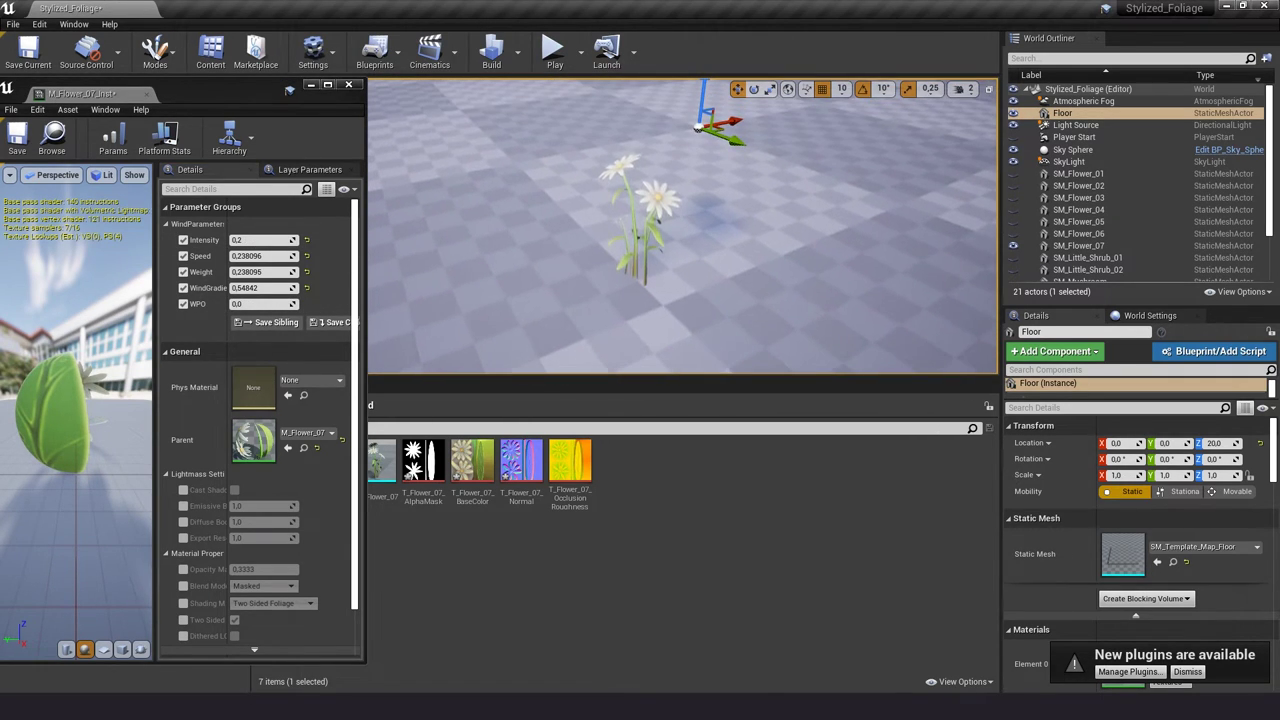
mouse_move(640, 300)
right_down()
mouse_move(640, 250)
mouse_move(660, 245)
right_up()
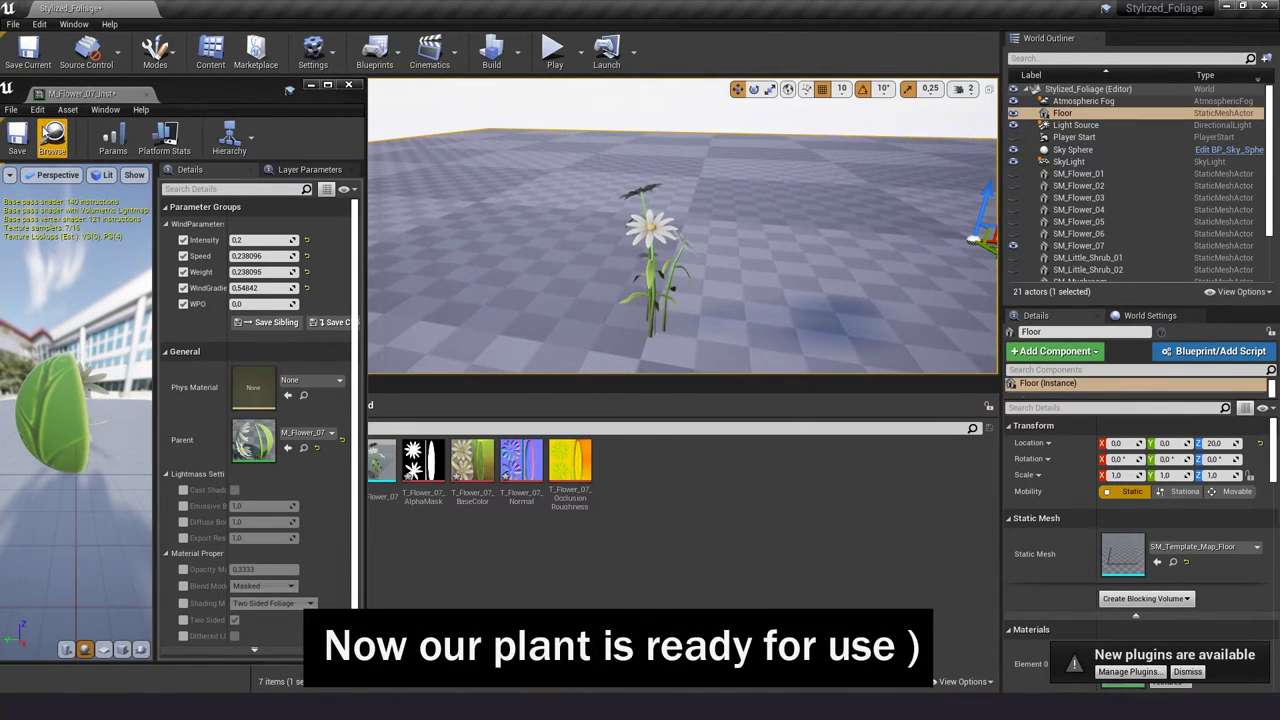
click(52, 137)
- Make flowers SM_Flower_01 to 06 visible in the World Outliner and view the row of plants
click(347, 85)
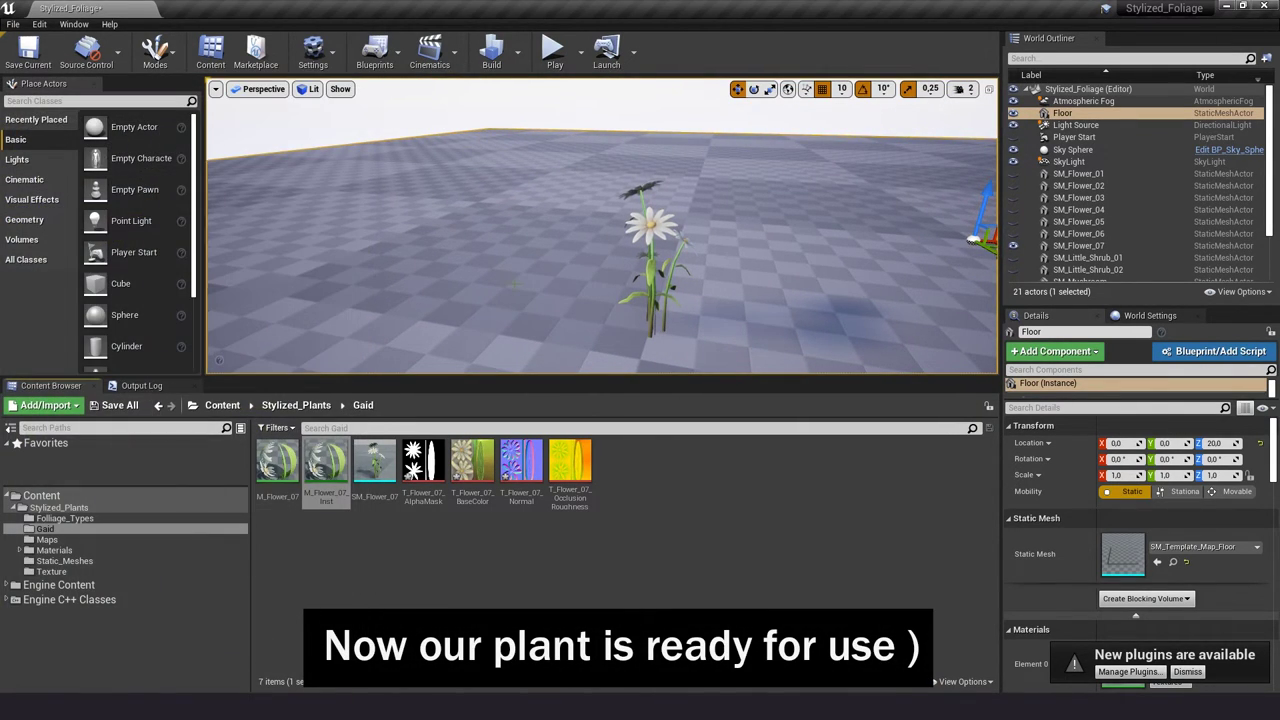
drag(1013, 233, 1013, 173)
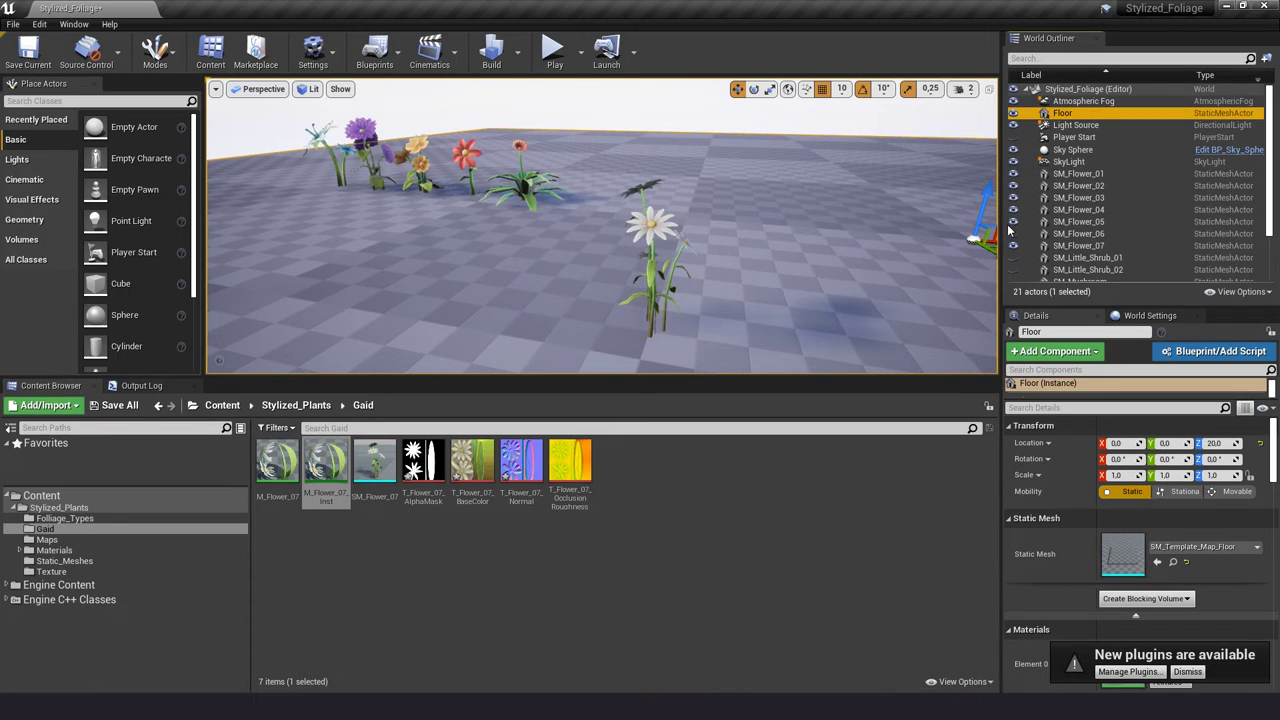
mouse_move(1013, 262)
mouse_down()
mouse_move(1013, 230)
mouse_move(1013, 266)
mouse_up()
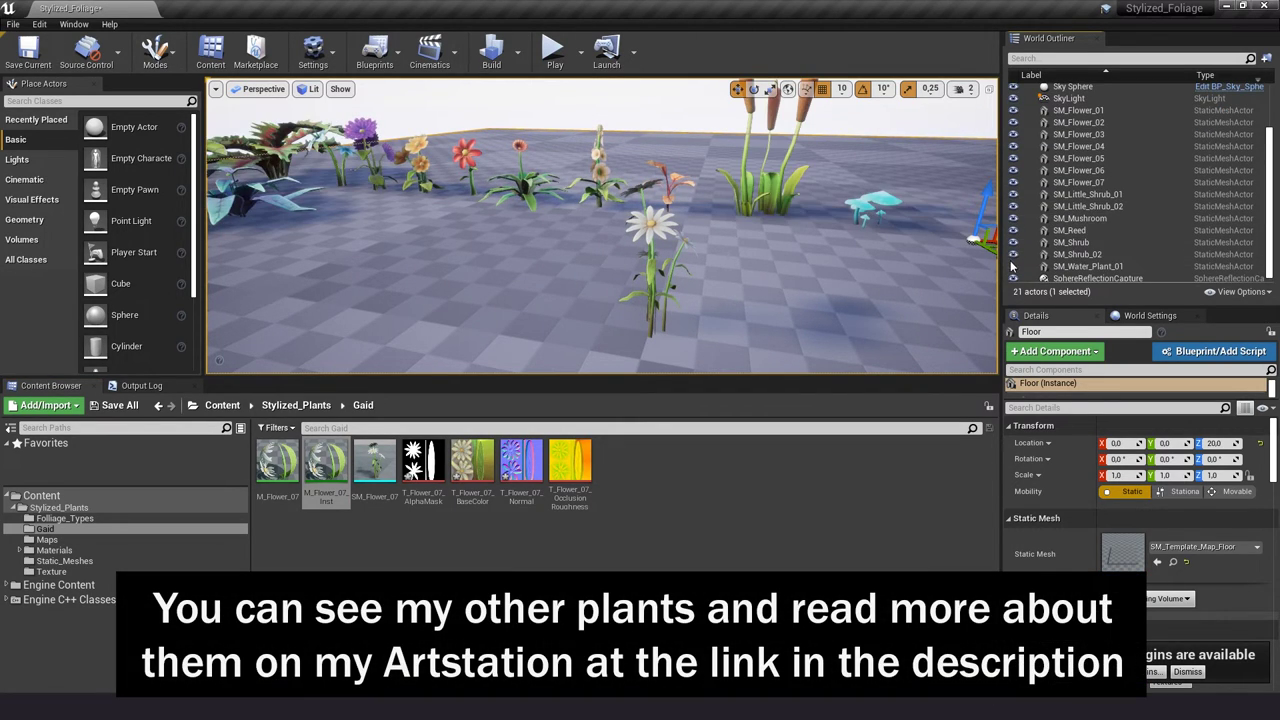
right_drag(690, 295, 690, 295)
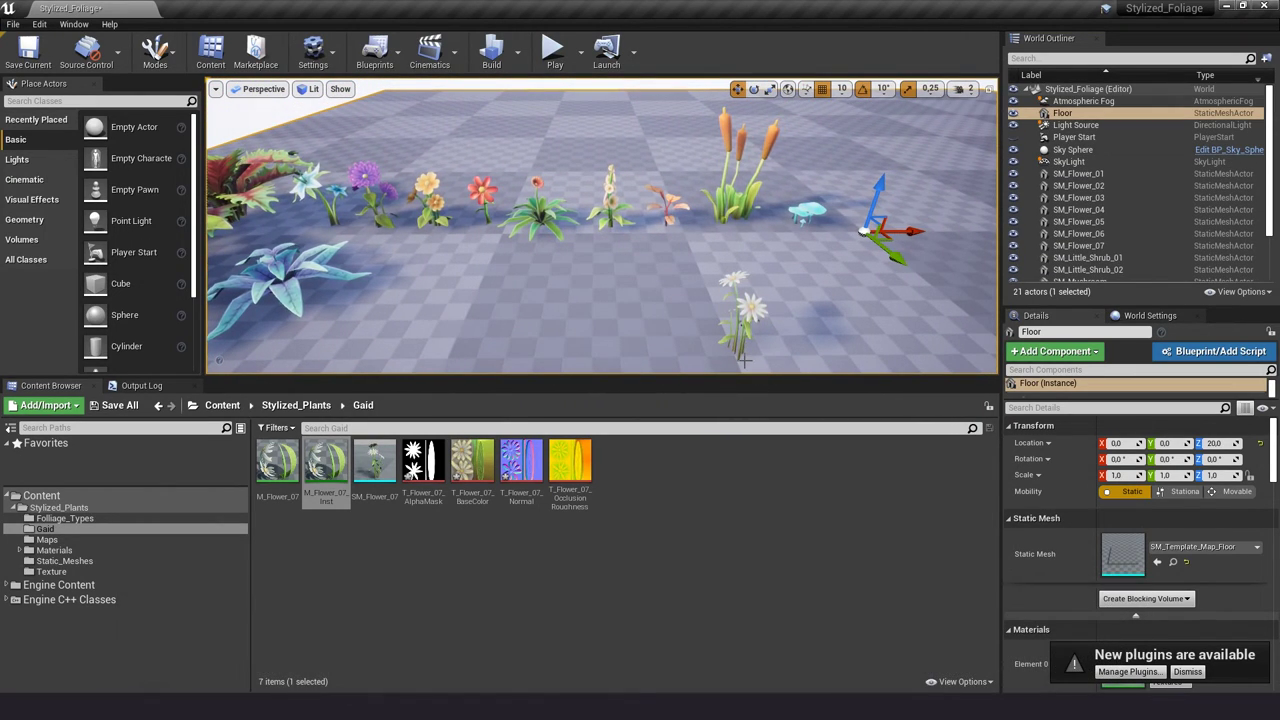
- Place another SM_Flower_07 daisy into the level and fly forward into the foliage
click(388, 488)
mouse_move(752, 355)
mouse_down()
mouse_move(700, 330)
mouse_move(760, 325)
mouse_move(740, 300)
mouse_move(760, 330)
mouse_move(760, 290)
mouse_move(760, 330)
mouse_up()
key(e)
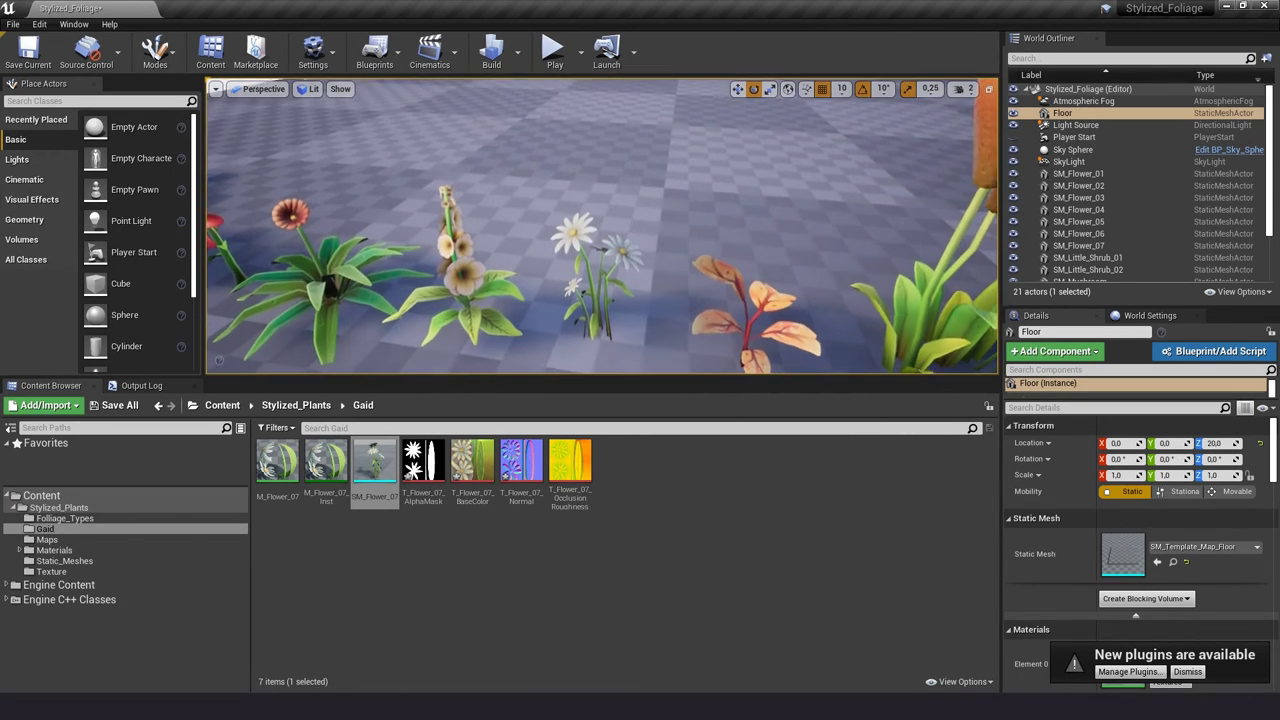